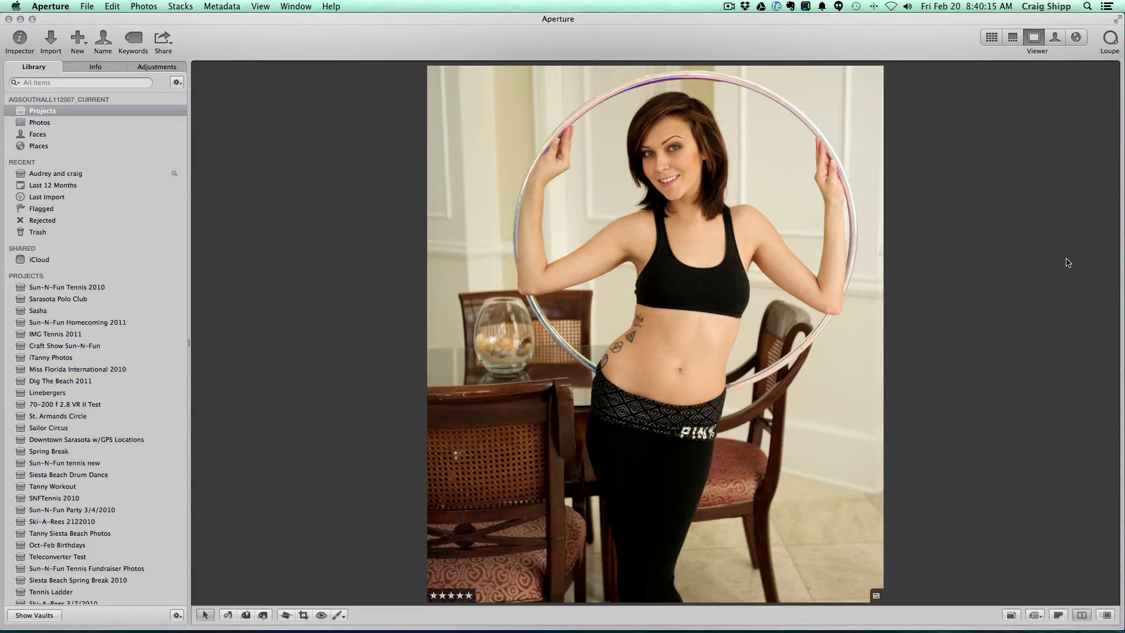
Look through the hula hoop portraits in the viewer, going forward four photos
{"action": "key", "text": "Right"}
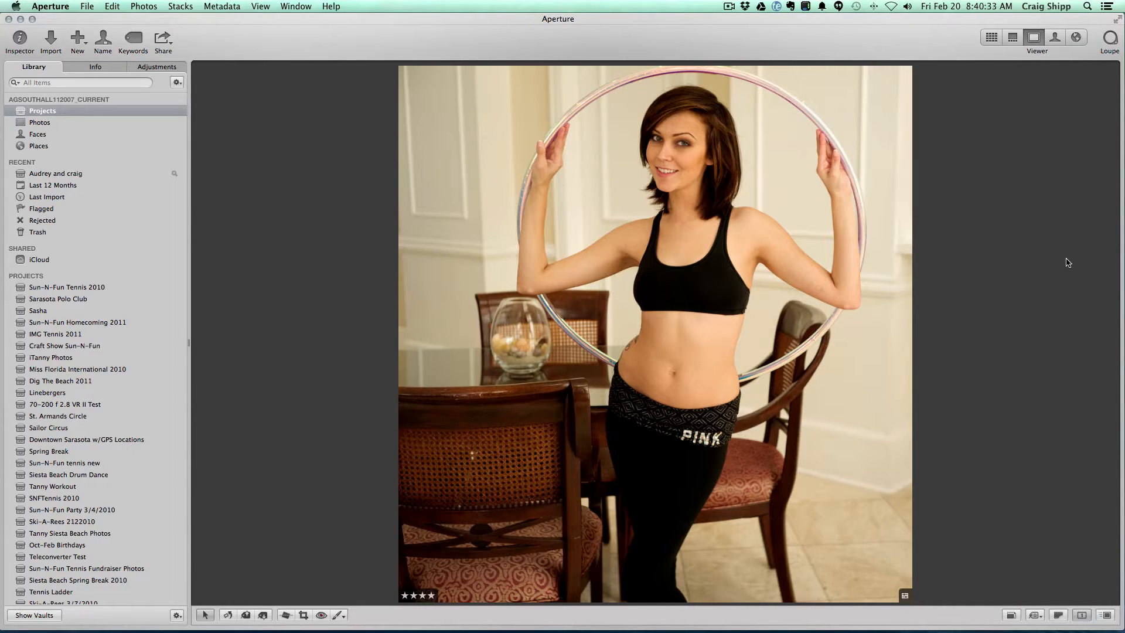
{"action": "key", "text": "Right"}
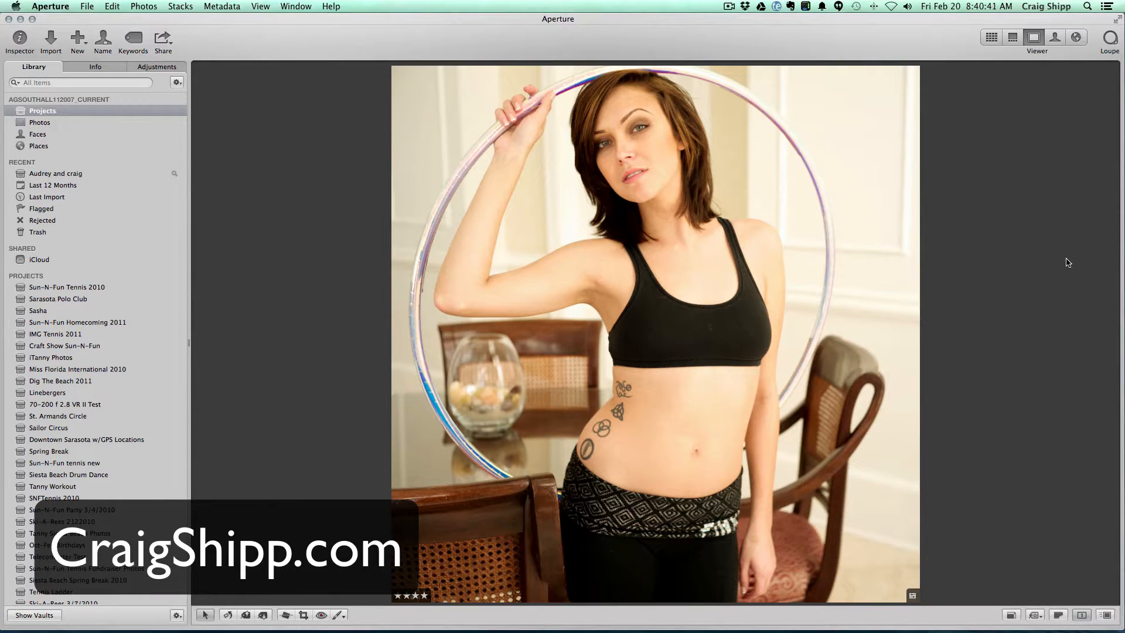
{"action": "key", "text": "Right"}
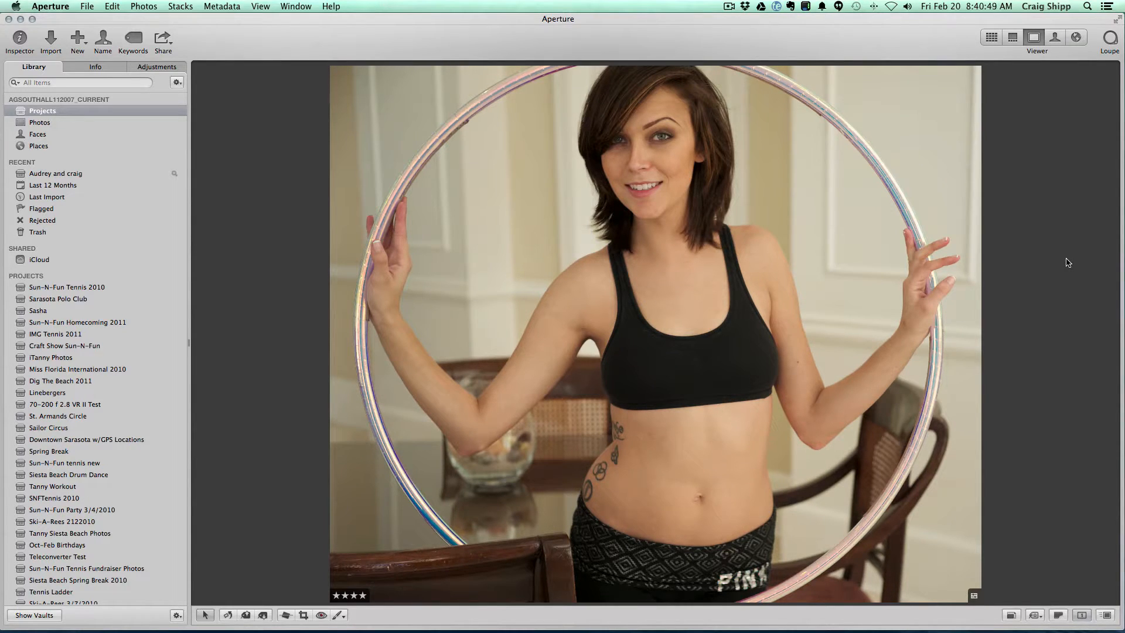
{"action": "key", "text": "Right"}
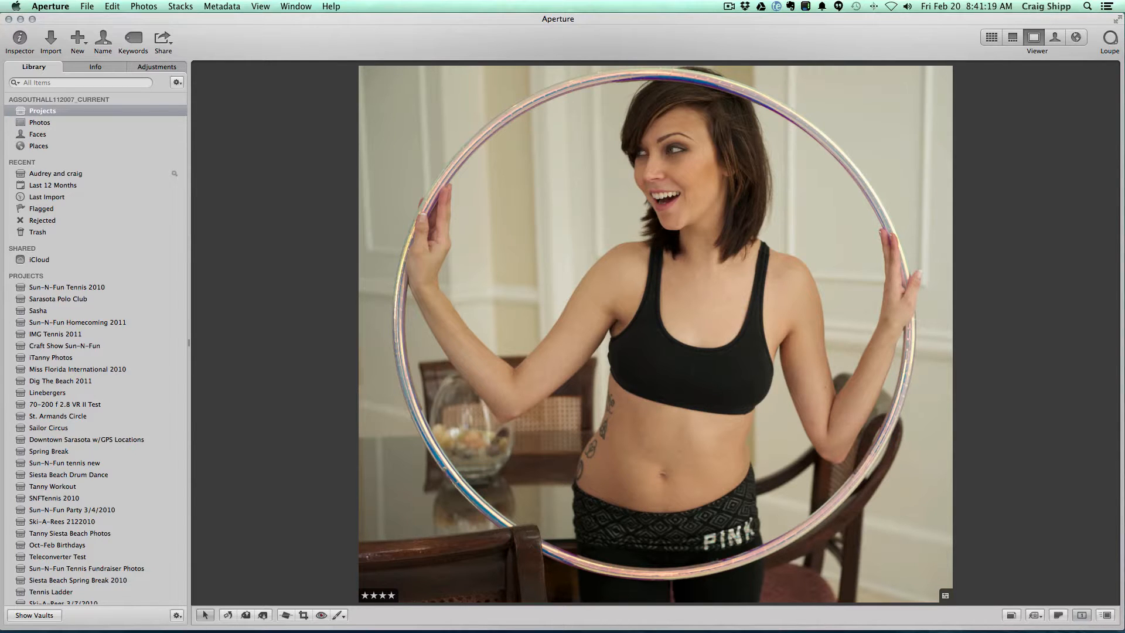
Switch to Final Cut Pro, enlarge its window to fill the screen, and show the projects of the Audrey Feb 19 event
{"action": "left_click_drag", "start_coordinate": [1124, 96], "coordinate": [404, 61]}
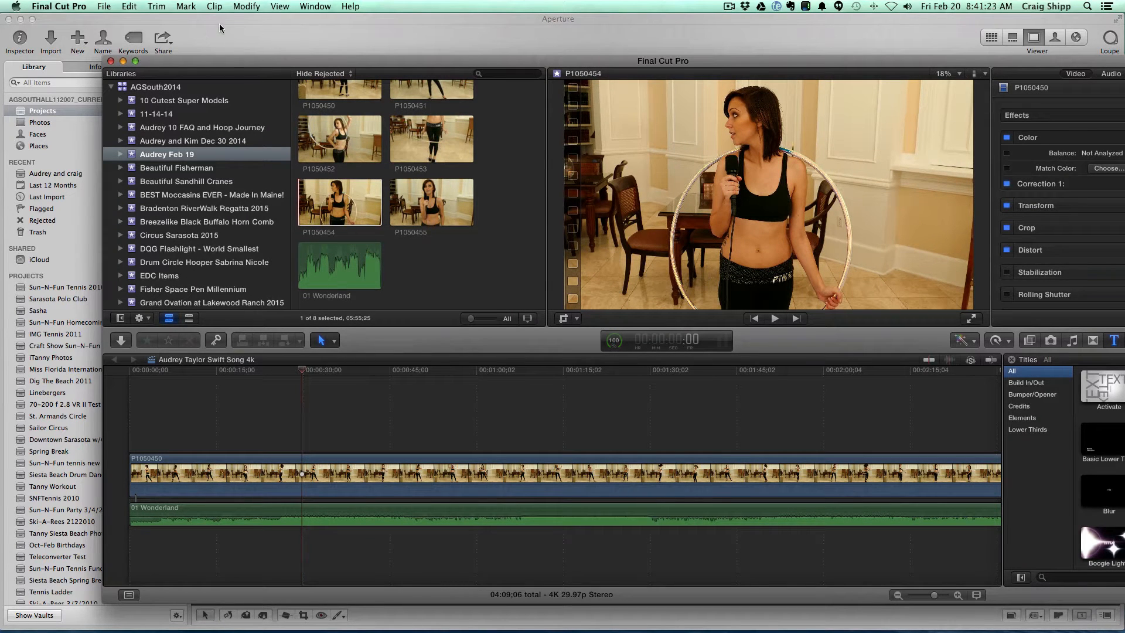
{"action": "left_click_drag", "start_coordinate": [258, 61], "coordinate": [154, 21]}
{"action": "mouse_move", "coordinate": [33, 20]}
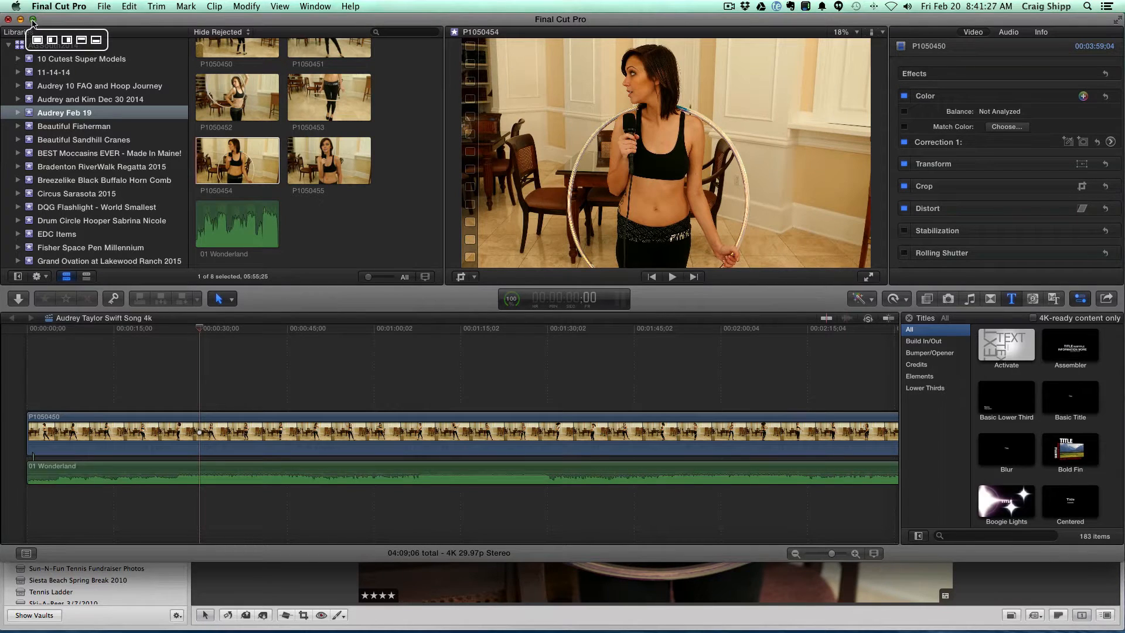
{"action": "left_click", "coordinate": [36, 40]}
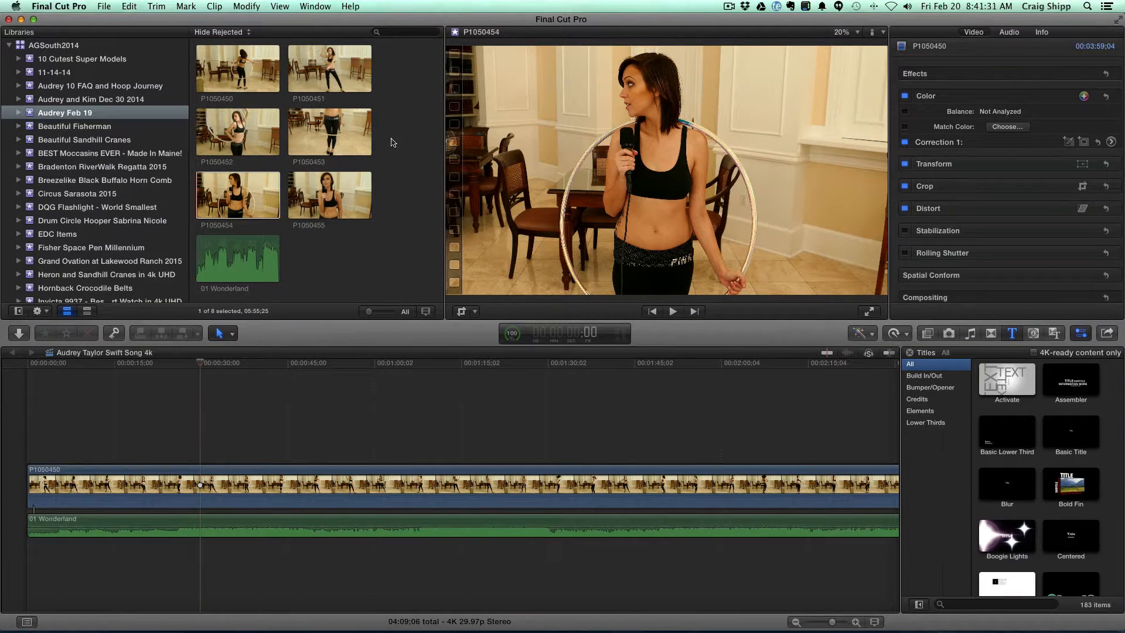
{"action": "scroll", "coordinate": [394, 142], "scroll_direction": "up", "scroll_amount": 4}
{"action": "scroll", "coordinate": [394, 142], "scroll_direction": "up", "scroll_amount": 2}
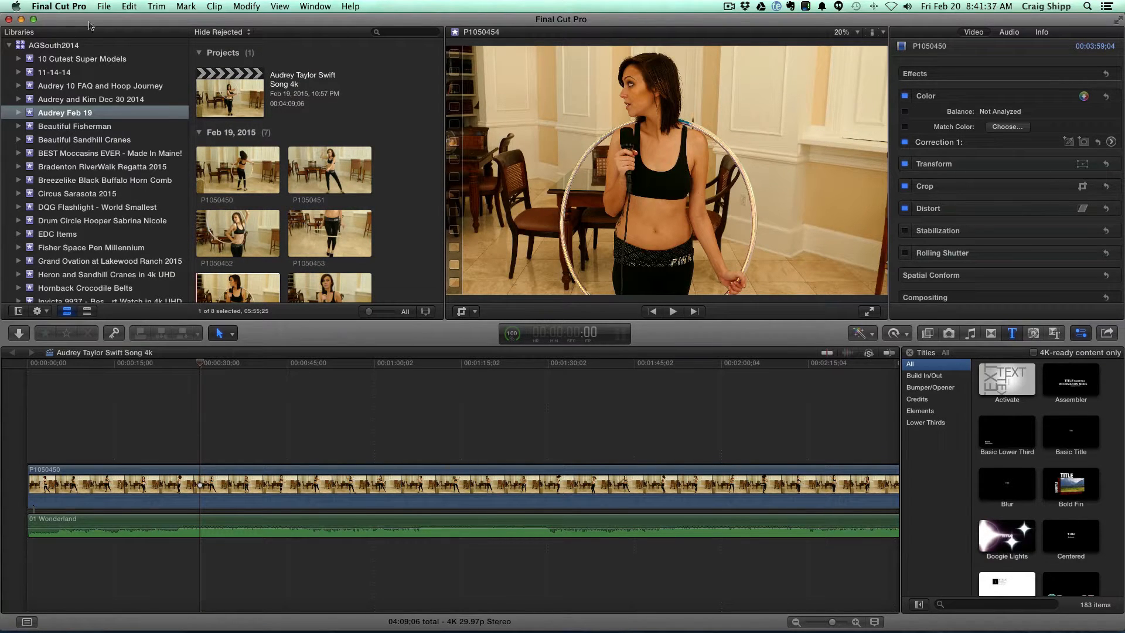
Create a project named "Audrey Extended 1080P" in the Audrey Feb 19 event with custom 1080p HD video at 1920x1080 and 29.97p
{"action": "left_click", "coordinate": [103, 7]}
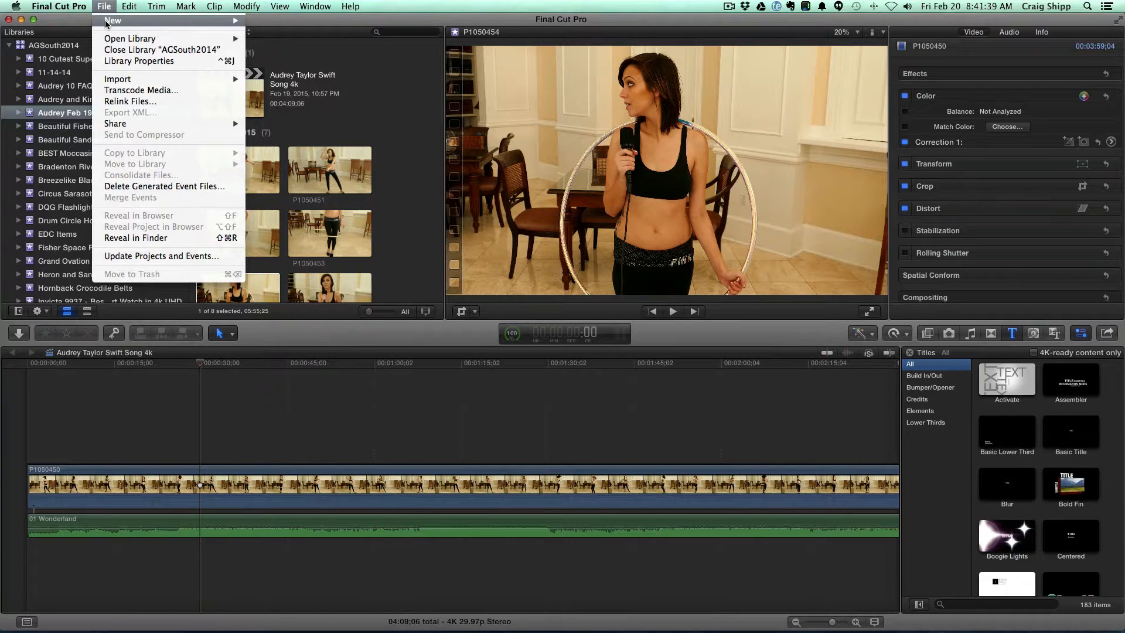
{"action": "left_click", "coordinate": [258, 24]}
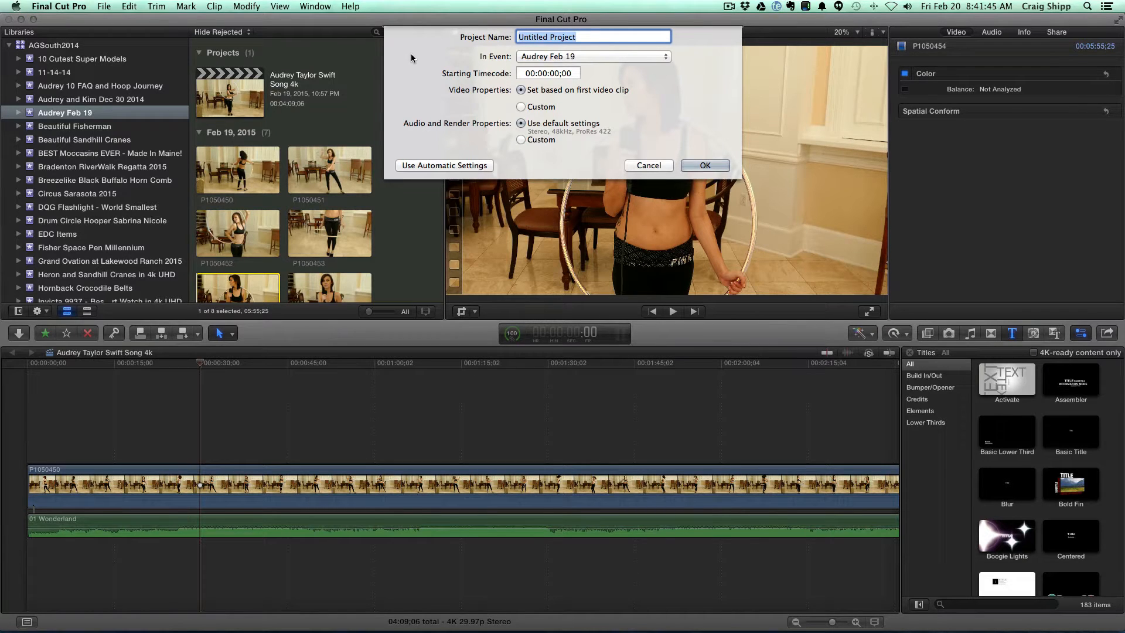
{"action": "type", "text": "Audrey Extended 1080P"}
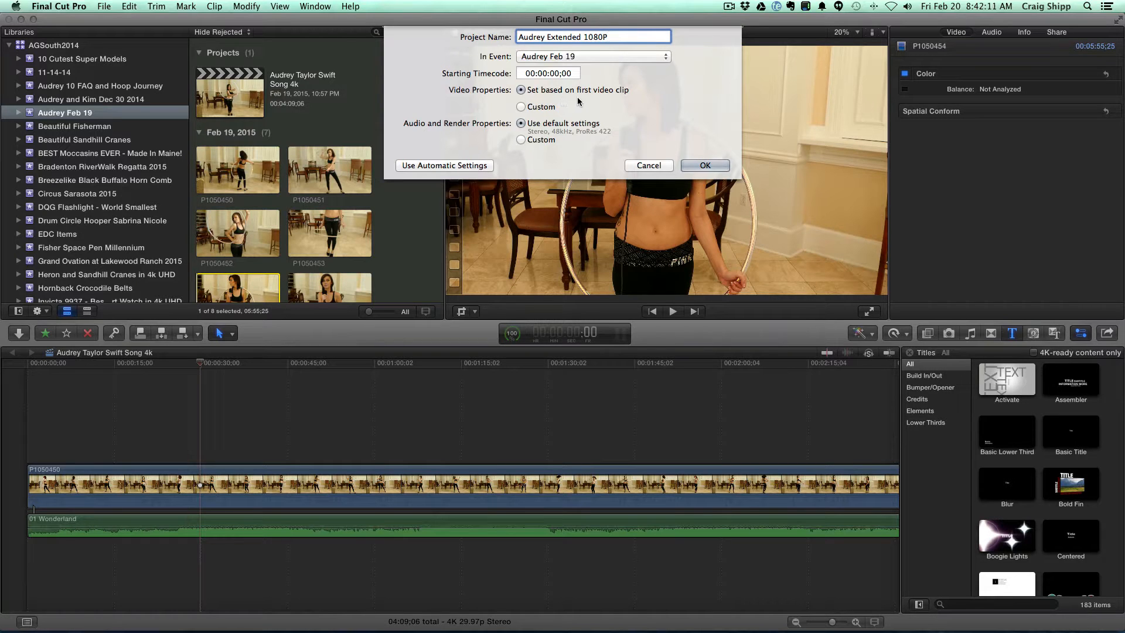
{"action": "left_click", "coordinate": [529, 108]}
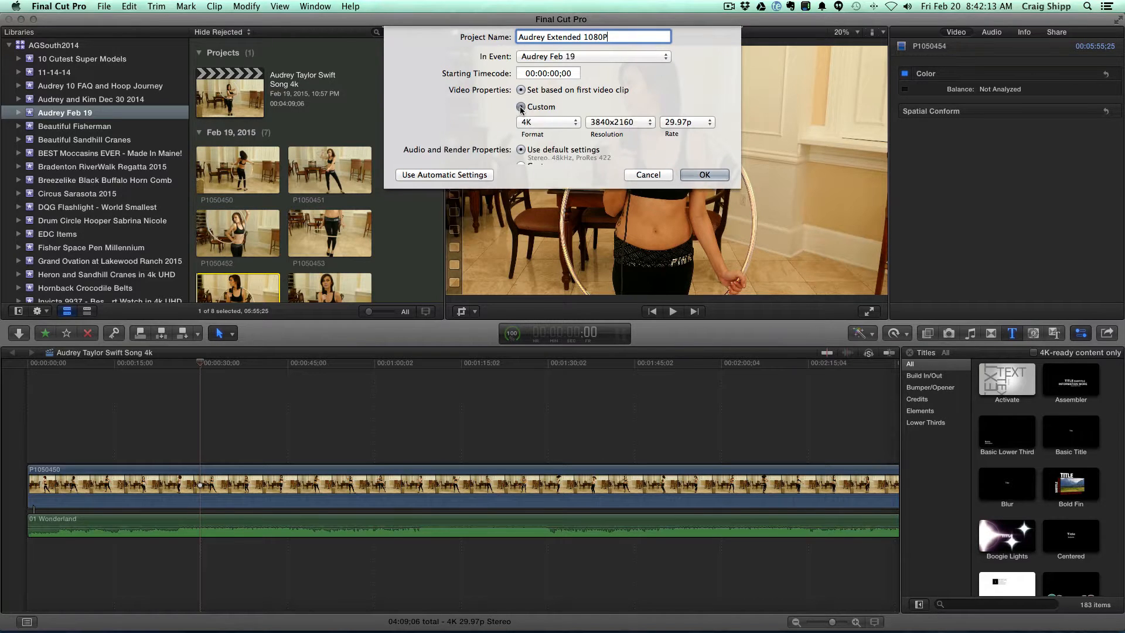
{"action": "left_click", "coordinate": [562, 127]}
{"action": "left_click", "coordinate": [548, 61]}
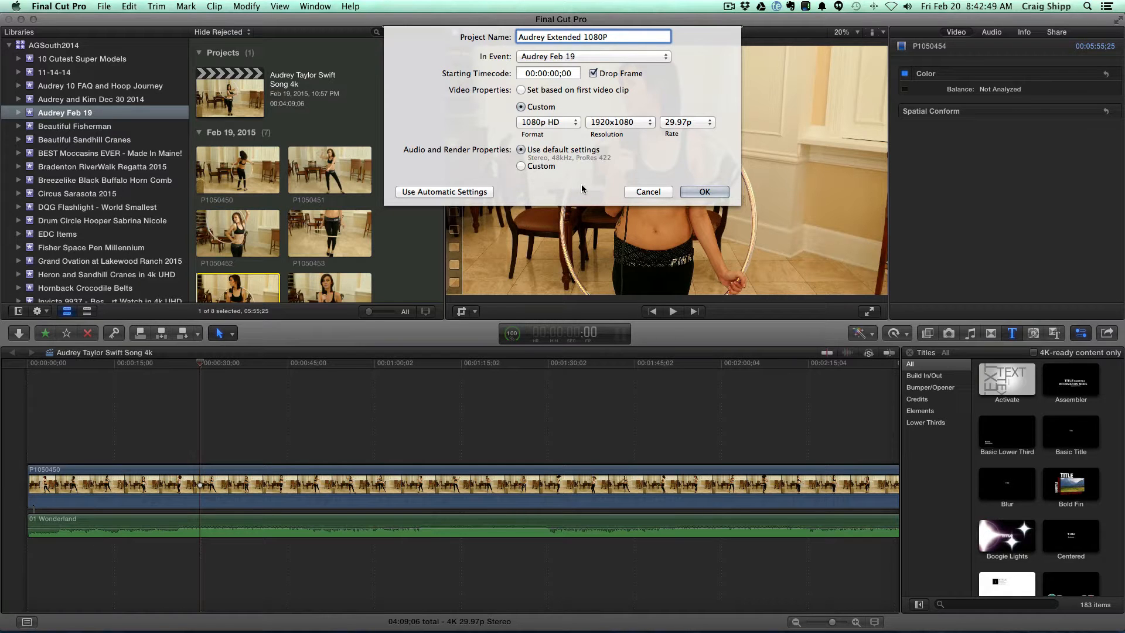
{"action": "left_click", "coordinate": [705, 192]}
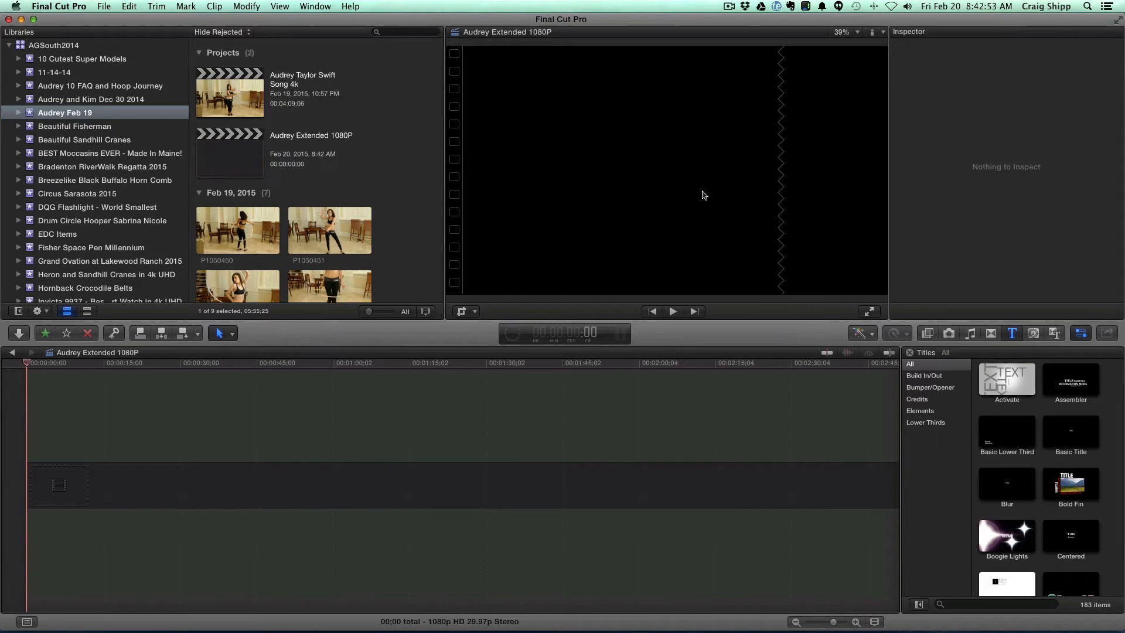
Preview clip P1050450 briefly, and append the whole clip to the empty timeline
{"action": "scroll", "coordinate": [419, 204], "scroll_direction": "down", "scroll_amount": 3}
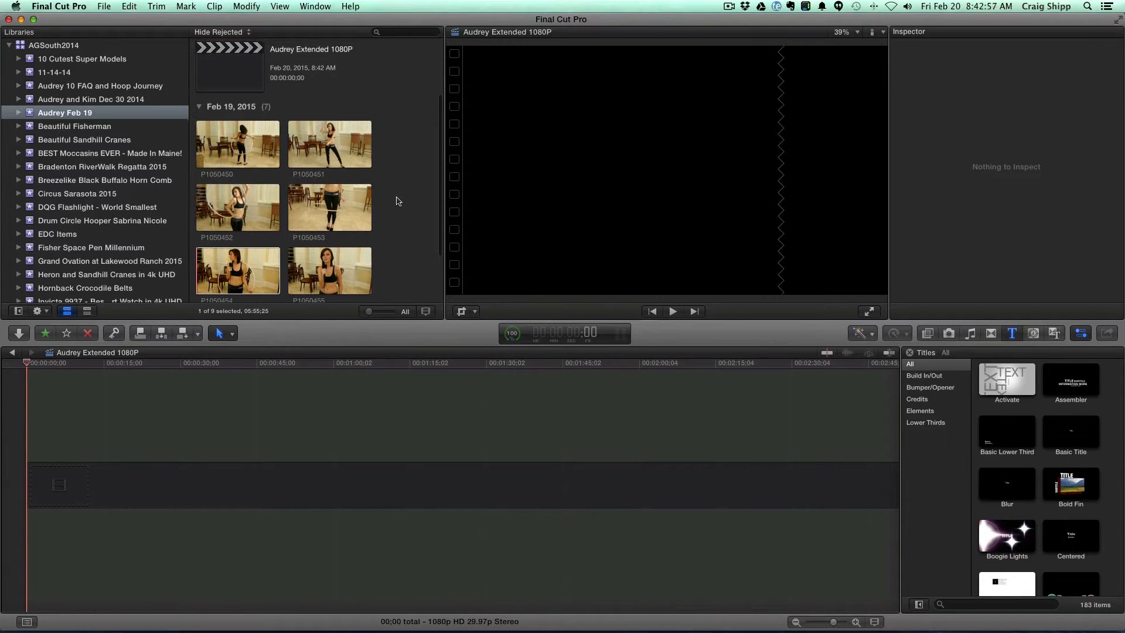
{"action": "left_click", "coordinate": [199, 158]}
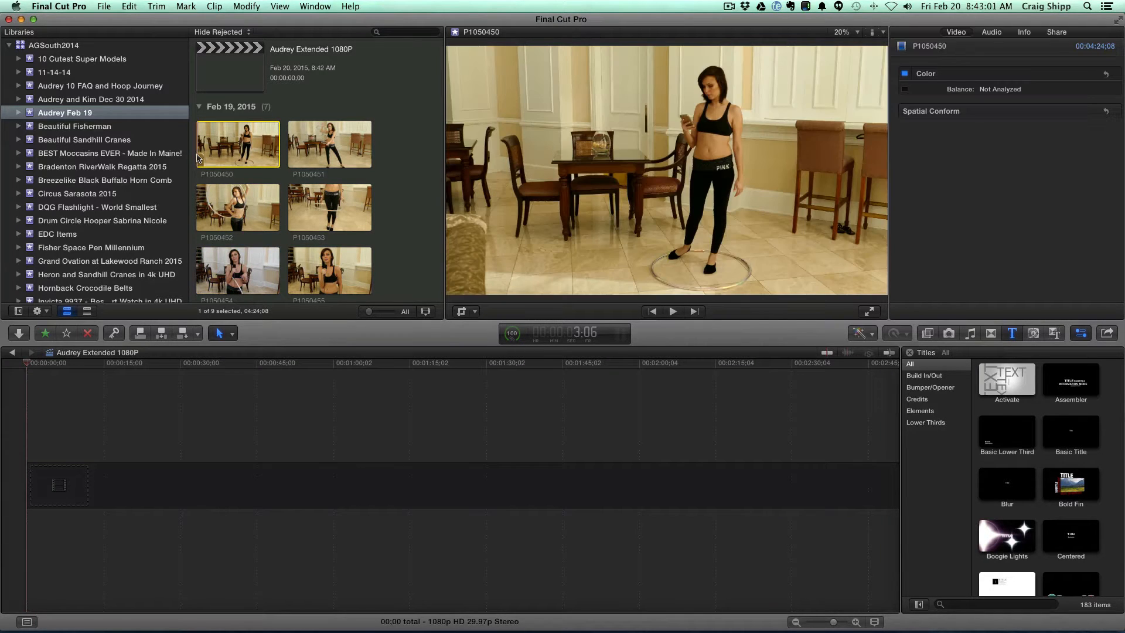
{"action": "key", "text": "space"}
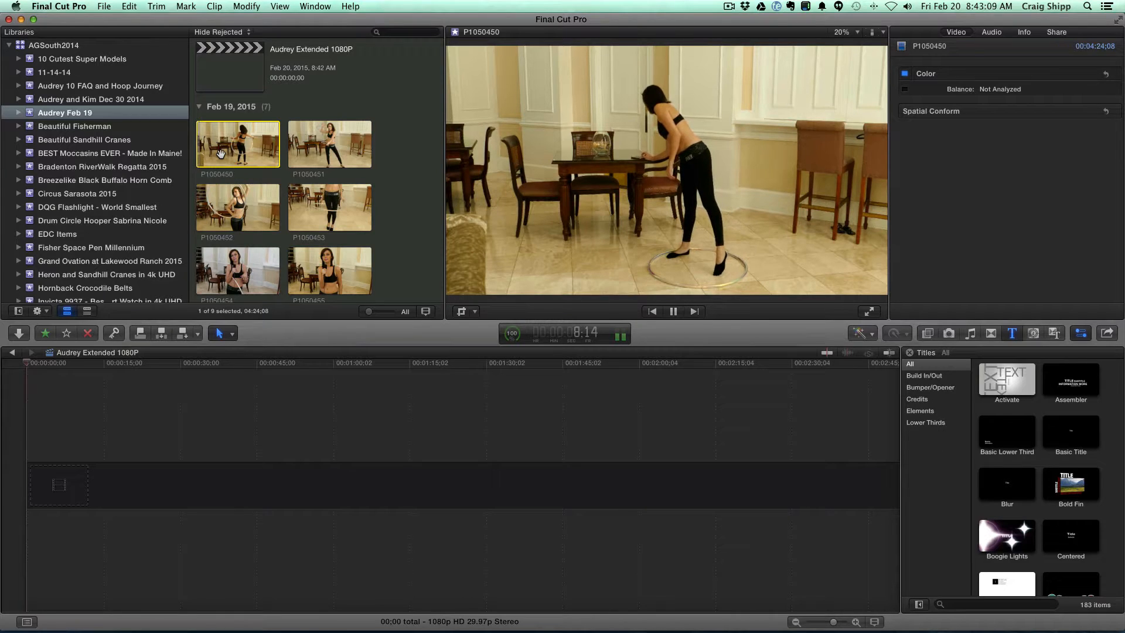
{"action": "key", "text": "space"}
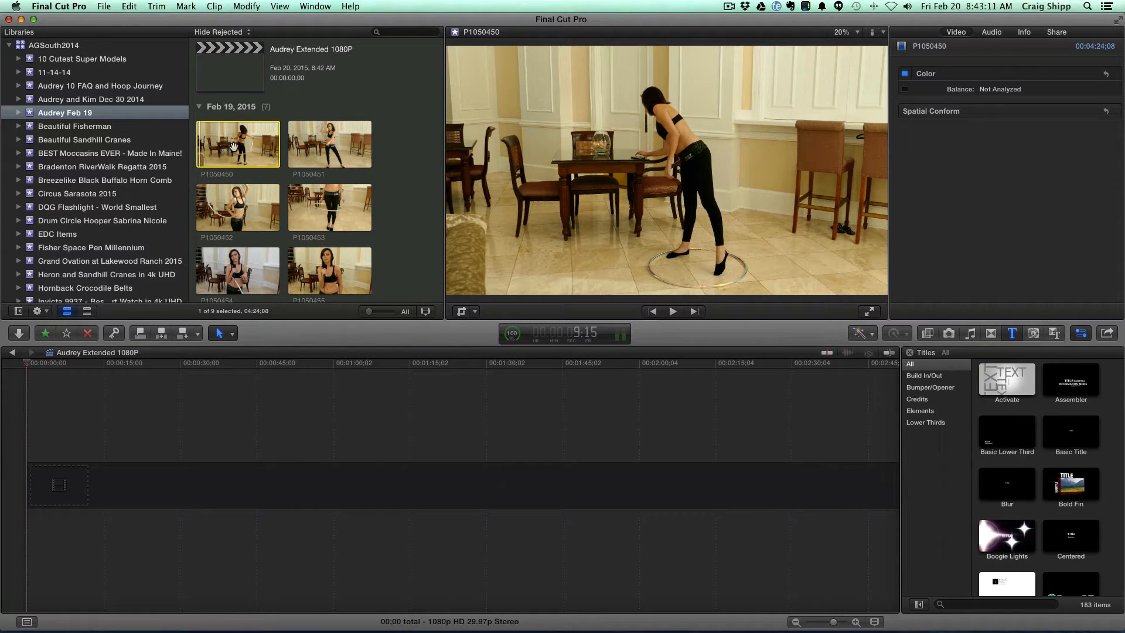
{"action": "left_click", "coordinate": [233, 146]}
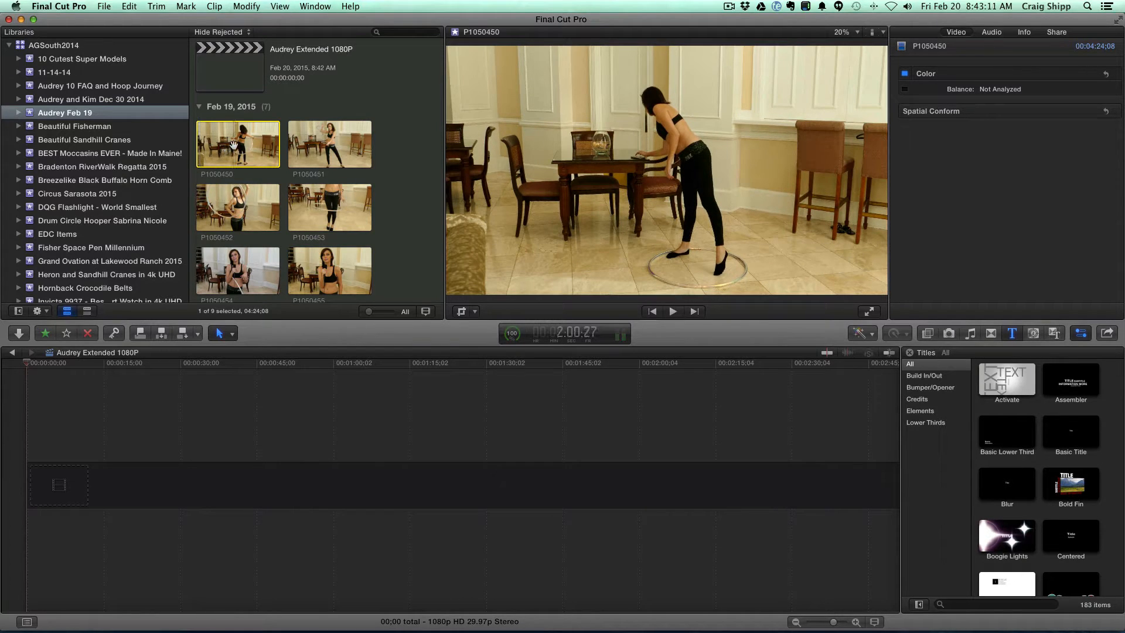
{"action": "left_click", "coordinate": [182, 334]}
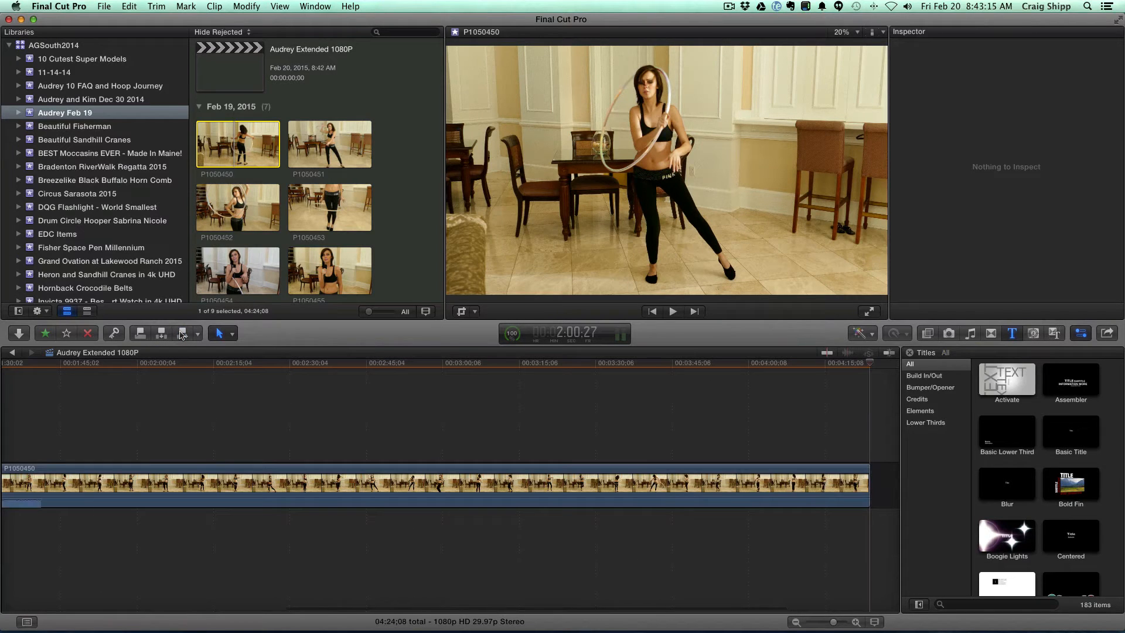
Lower the audio level of clip P1050450 in the timeline all the way to silence
{"action": "scroll", "coordinate": [212, 429], "scroll_direction": "left", "scroll_amount": 5}
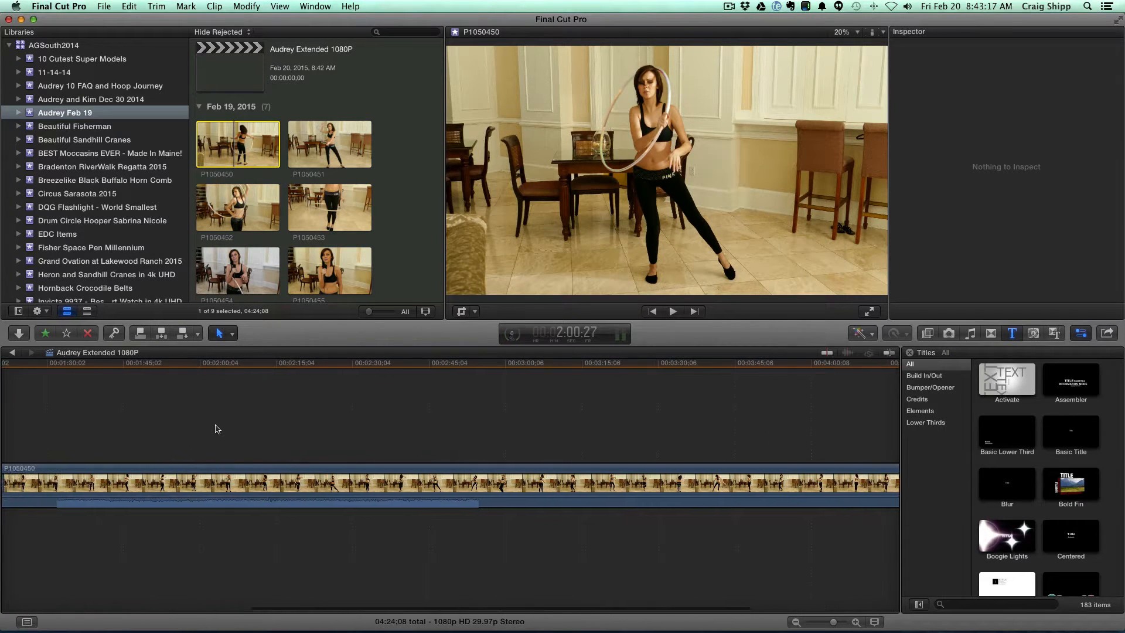
{"action": "scroll", "coordinate": [216, 429], "scroll_direction": "left", "scroll_amount": 5}
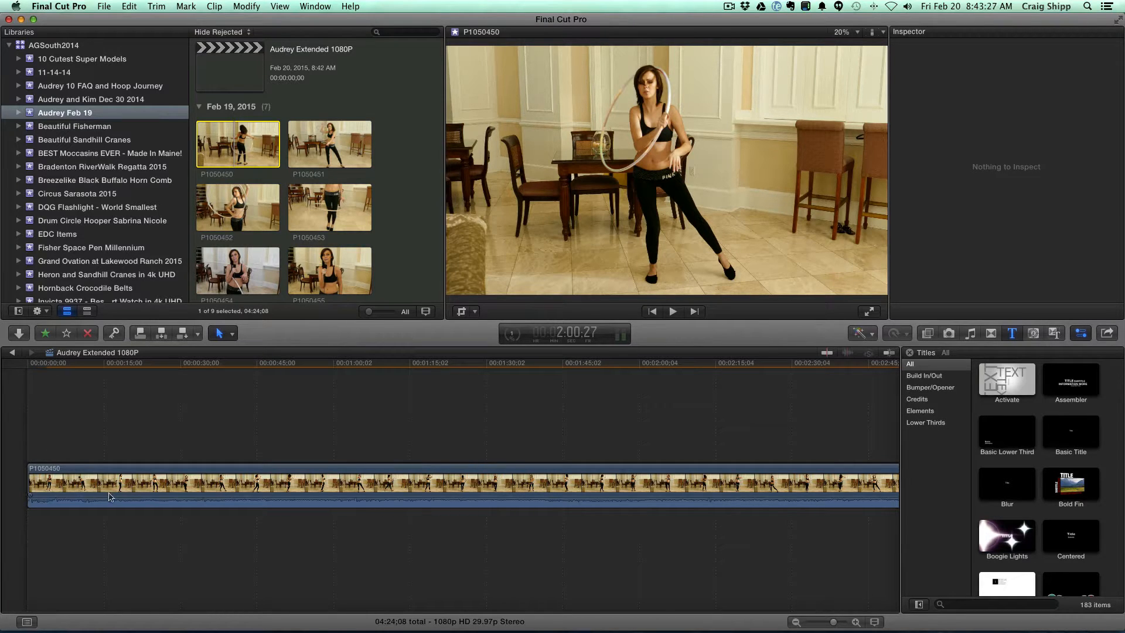
{"action": "left_click_drag", "start_coordinate": [111, 499], "coordinate": [104, 519]}
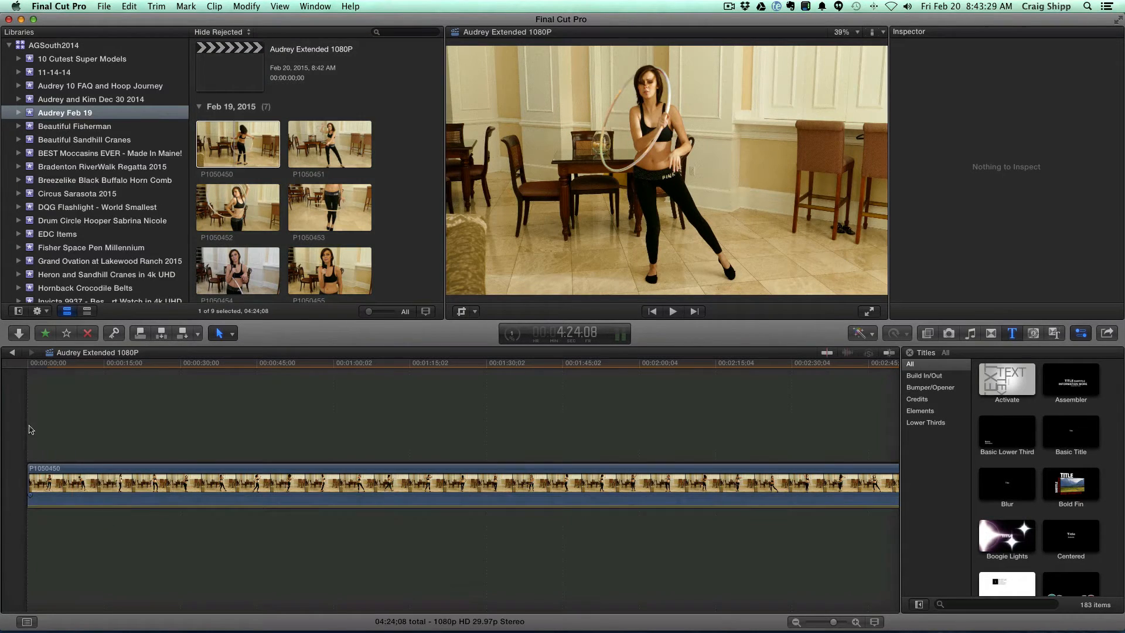
Play the timeline to find where the hooping starts, and trim about 15 seconds off the beginning of clip P1050450
{"action": "key", "text": "space"}
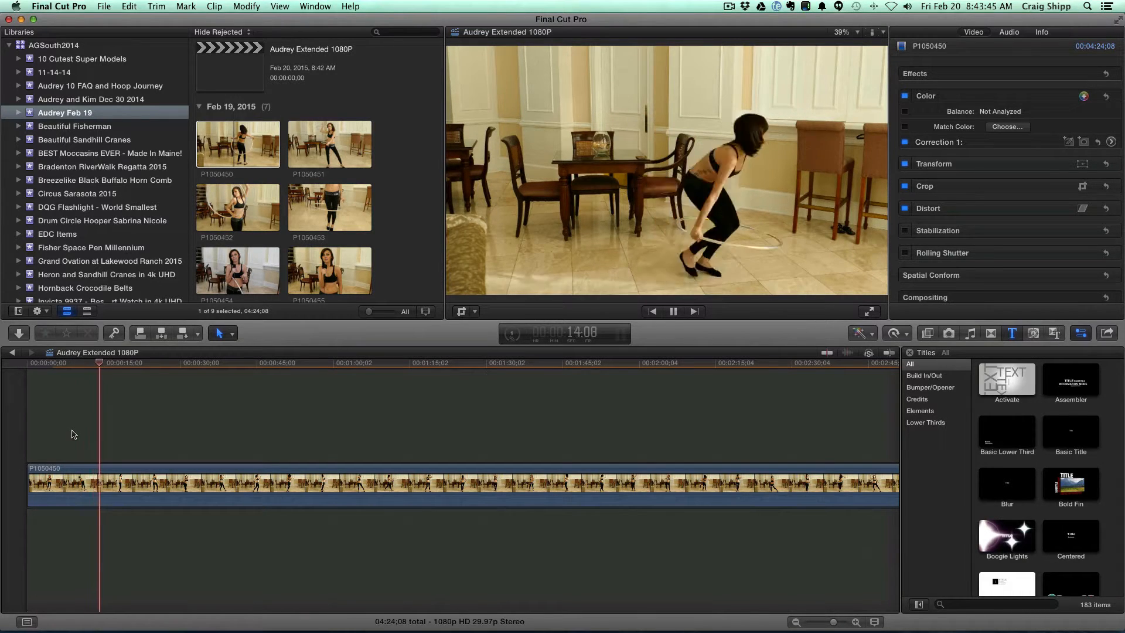
{"action": "key", "text": "space"}
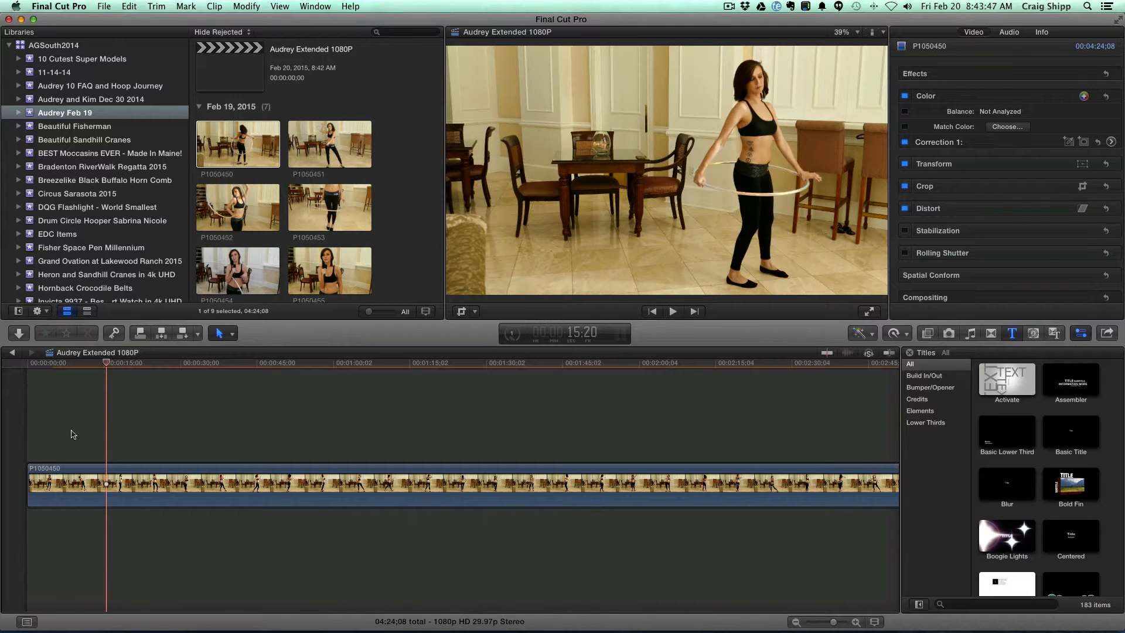
{"action": "left_click_drag", "start_coordinate": [31, 476], "coordinate": [105, 476]}
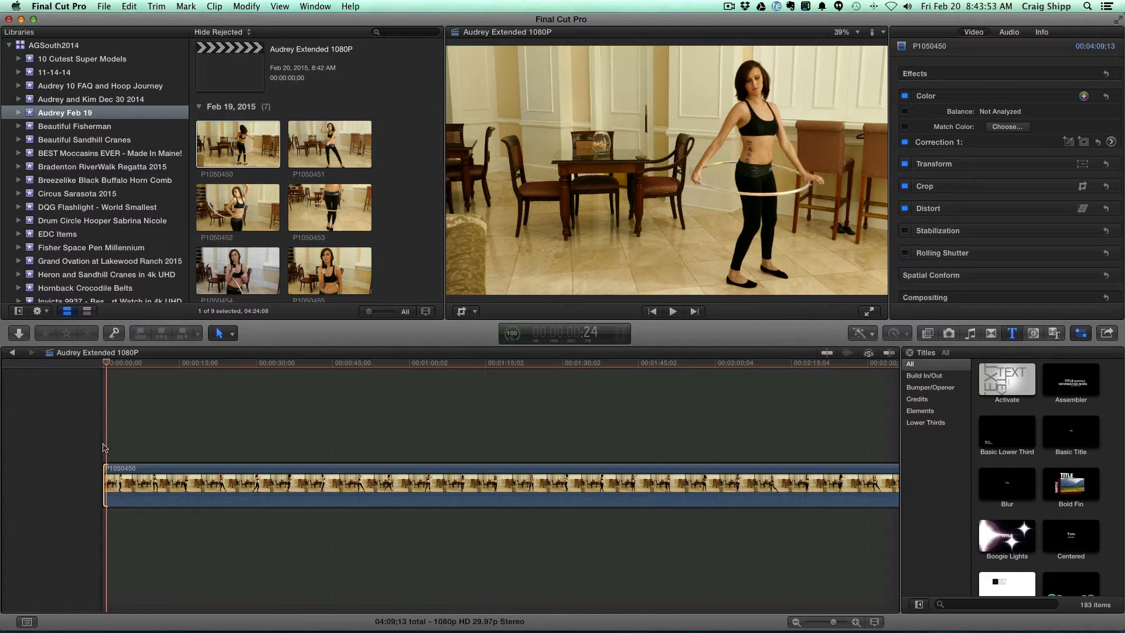
{"action": "key", "text": "space"}
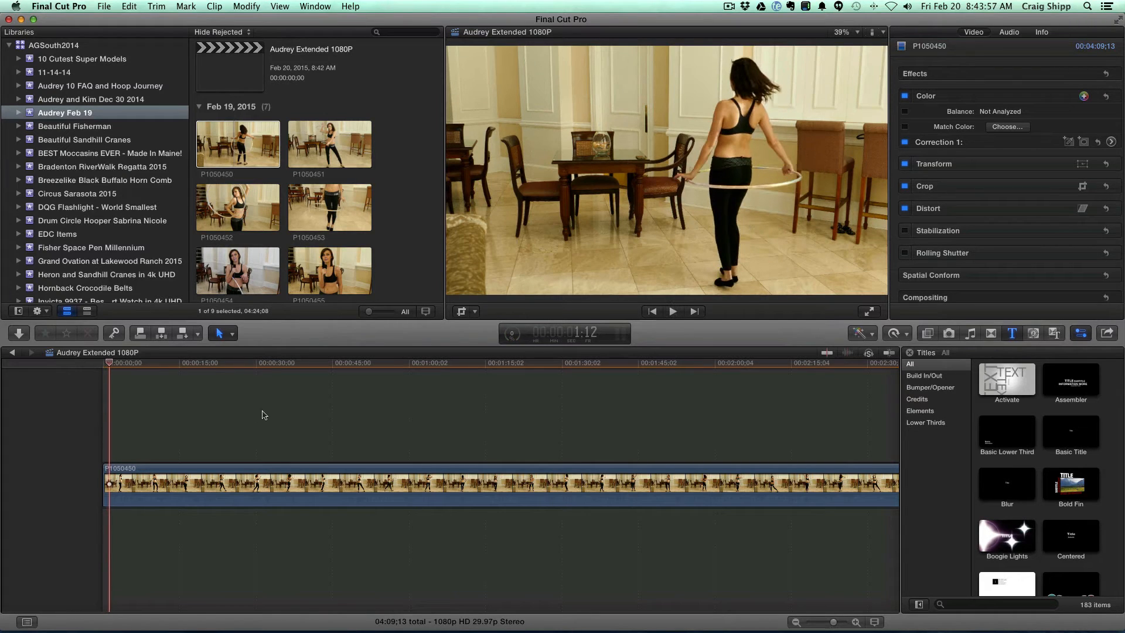
Append the interview clip P1050454 to the end of the timeline after clip P1050450
{"action": "scroll", "coordinate": [271, 413], "scroll_direction": "right", "scroll_amount": 10}
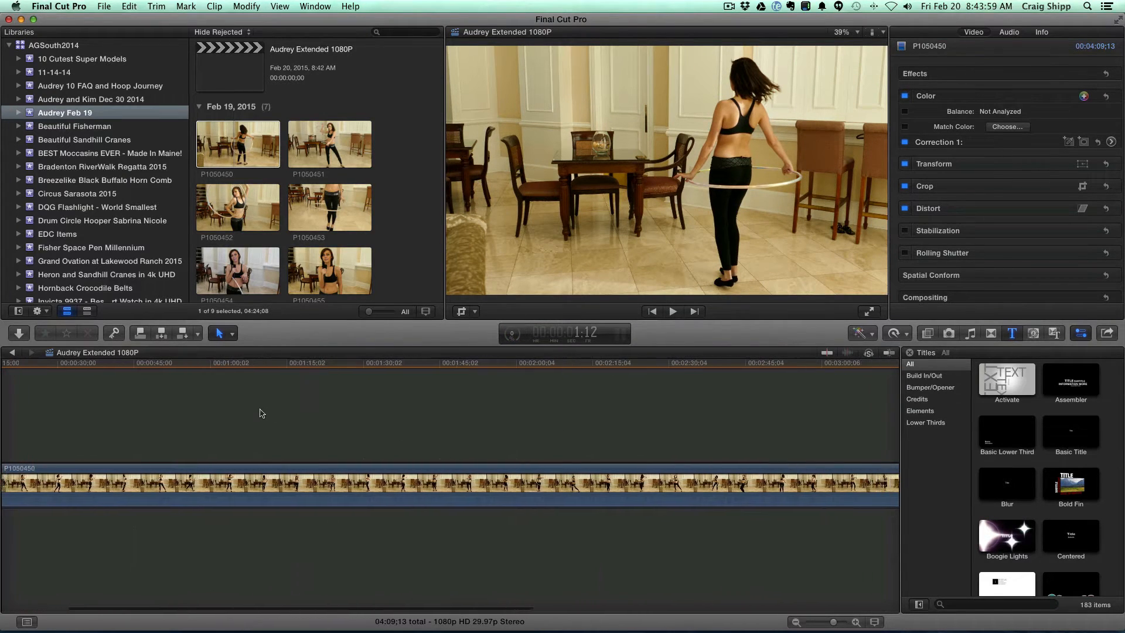
{"action": "scroll", "coordinate": [259, 414], "scroll_direction": "right", "scroll_amount": 5}
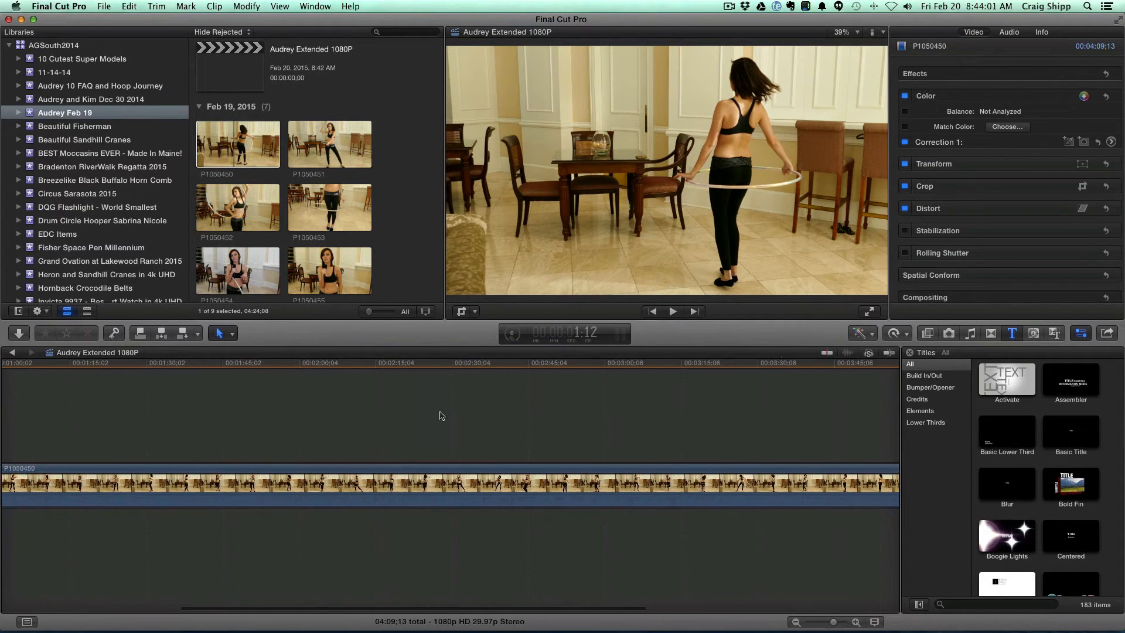
{"action": "scroll", "coordinate": [440, 412], "scroll_direction": "right", "scroll_amount": 20}
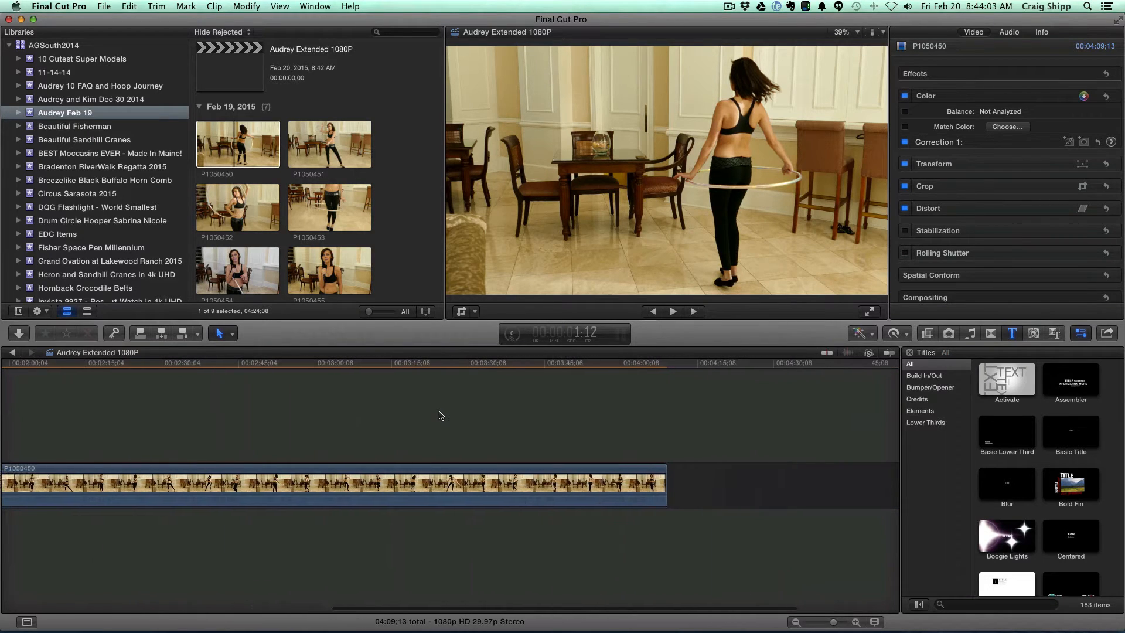
{"action": "scroll", "coordinate": [440, 415], "scroll_direction": "right", "scroll_amount": 10}
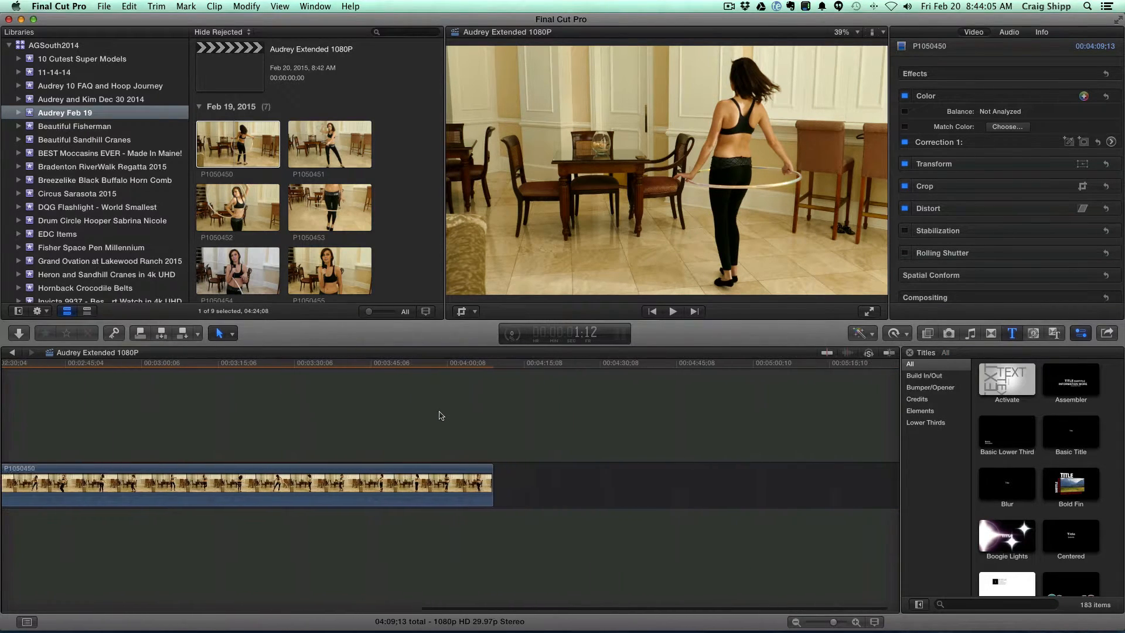
{"action": "scroll", "coordinate": [441, 416], "scroll_direction": "right", "scroll_amount": 2}
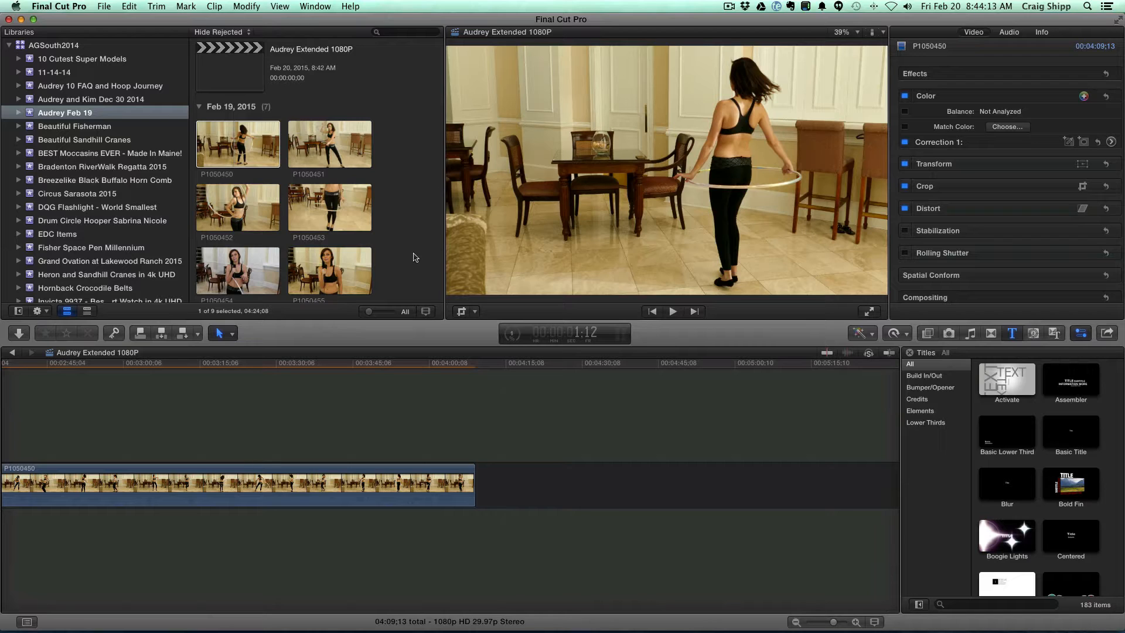
{"action": "scroll", "coordinate": [251, 273], "scroll_direction": "down", "scroll_amount": 2}
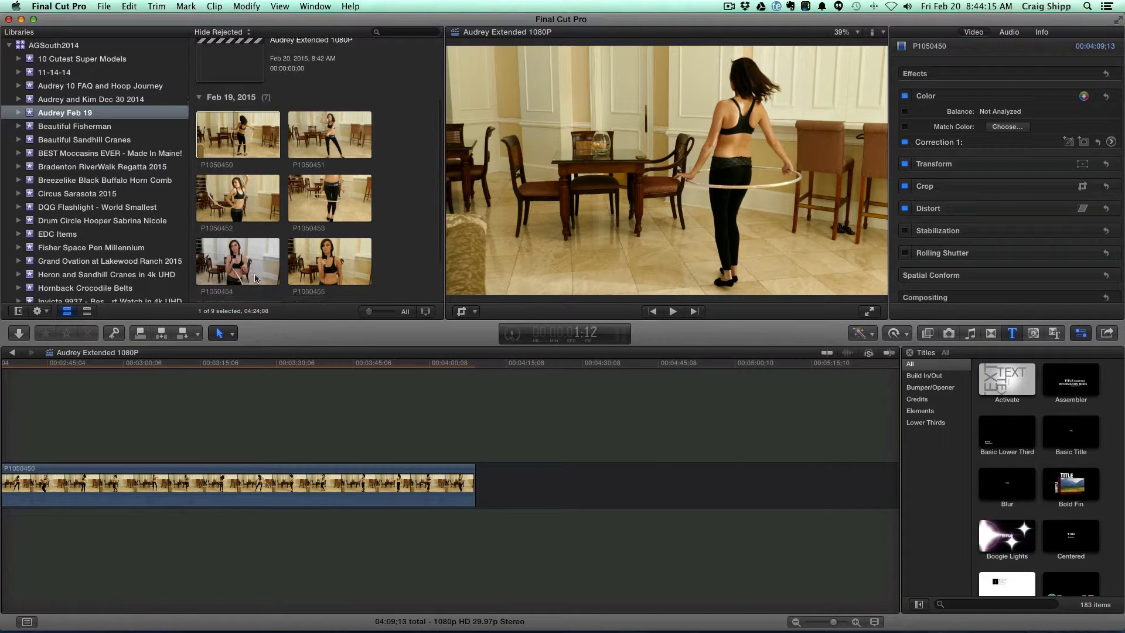
{"action": "left_click", "coordinate": [216, 252]}
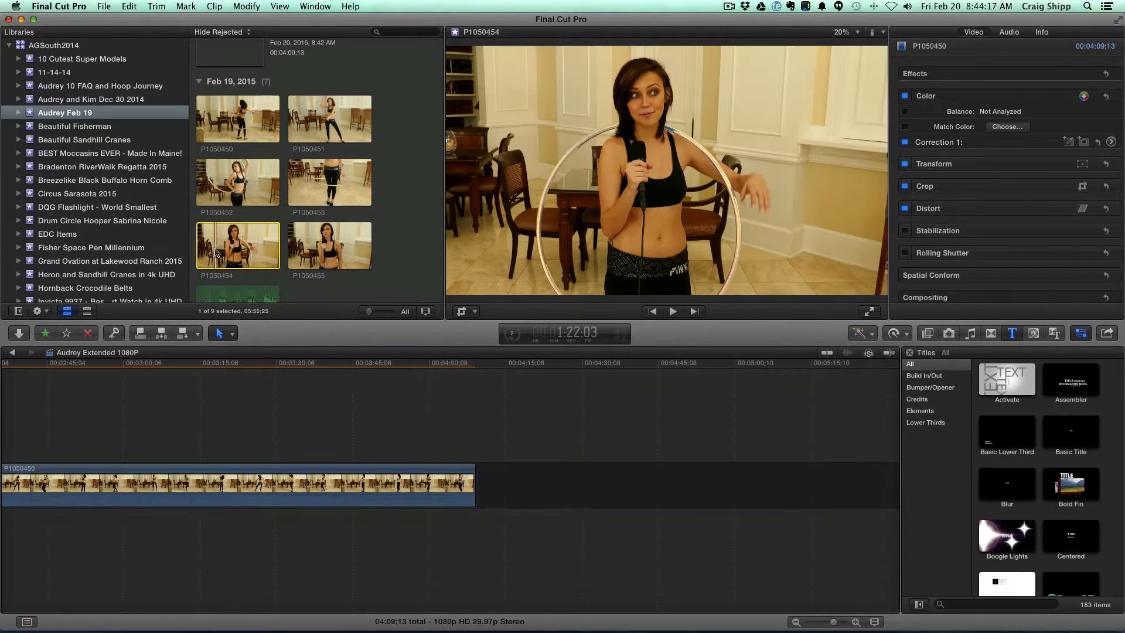
{"action": "left_click", "coordinate": [182, 333]}
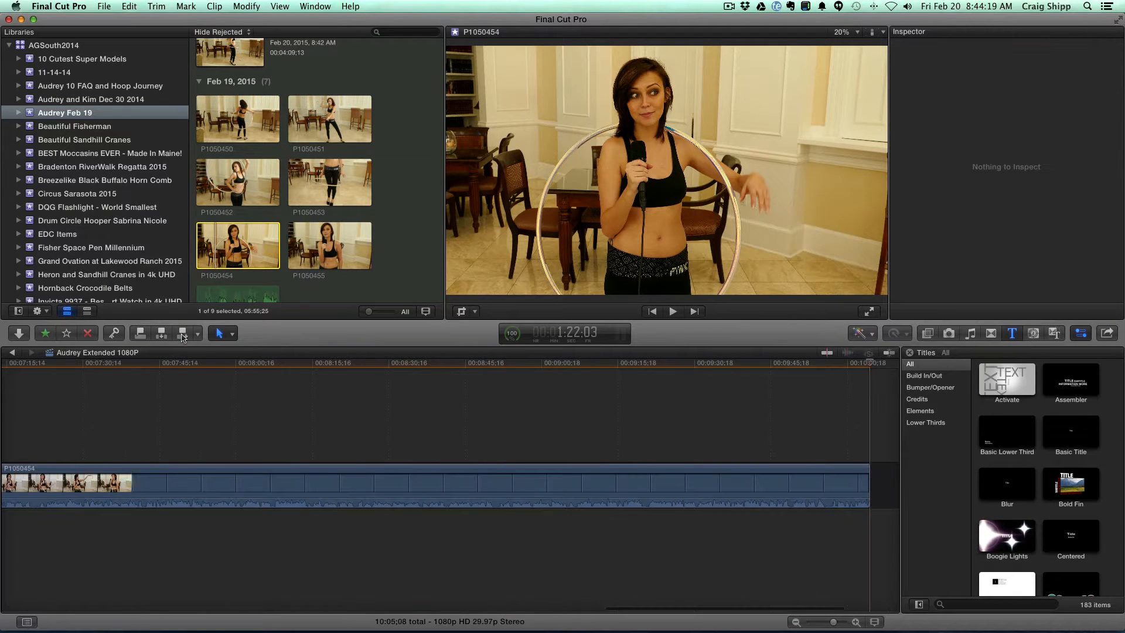
Append the interview clip P1050455 to the end of the timeline after clip P1050454
{"action": "left_click", "coordinate": [290, 252]}
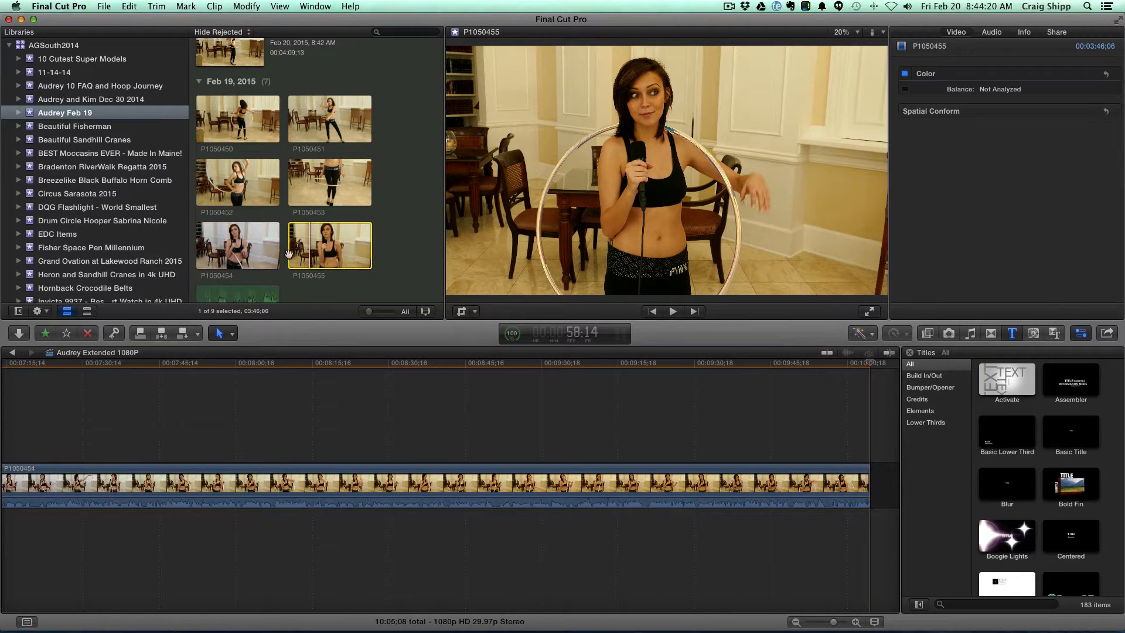
{"action": "left_click", "coordinate": [182, 333]}
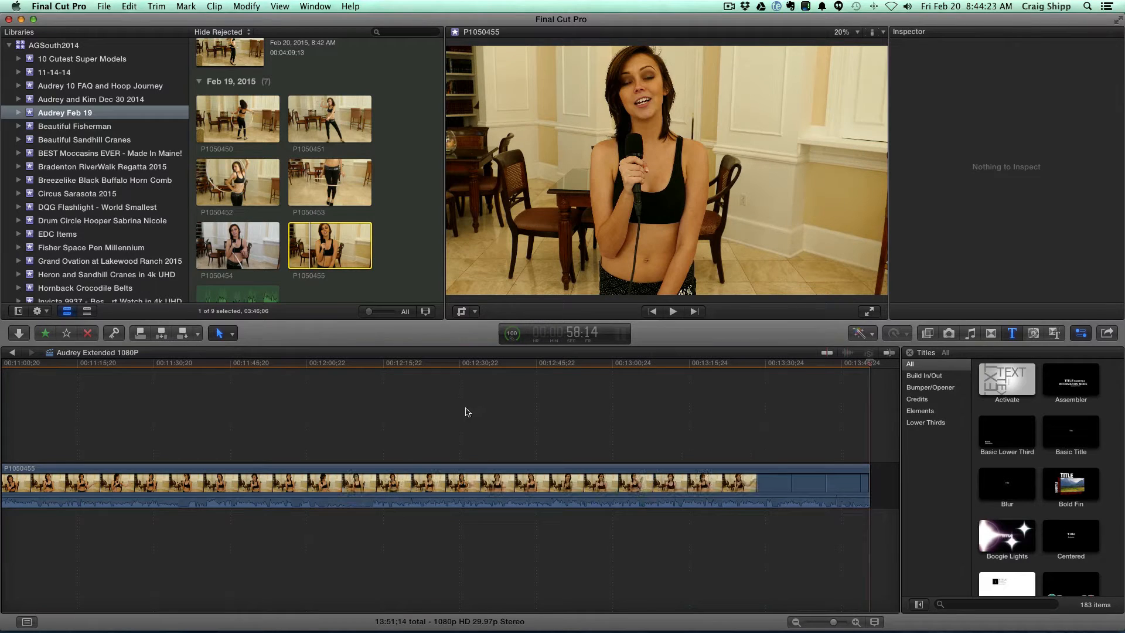
Play a few seconds near the start of clip P1050454 in the timeline, and check the clip's audio settings
{"action": "scroll", "coordinate": [475, 416], "scroll_direction": "left", "scroll_amount": 10}
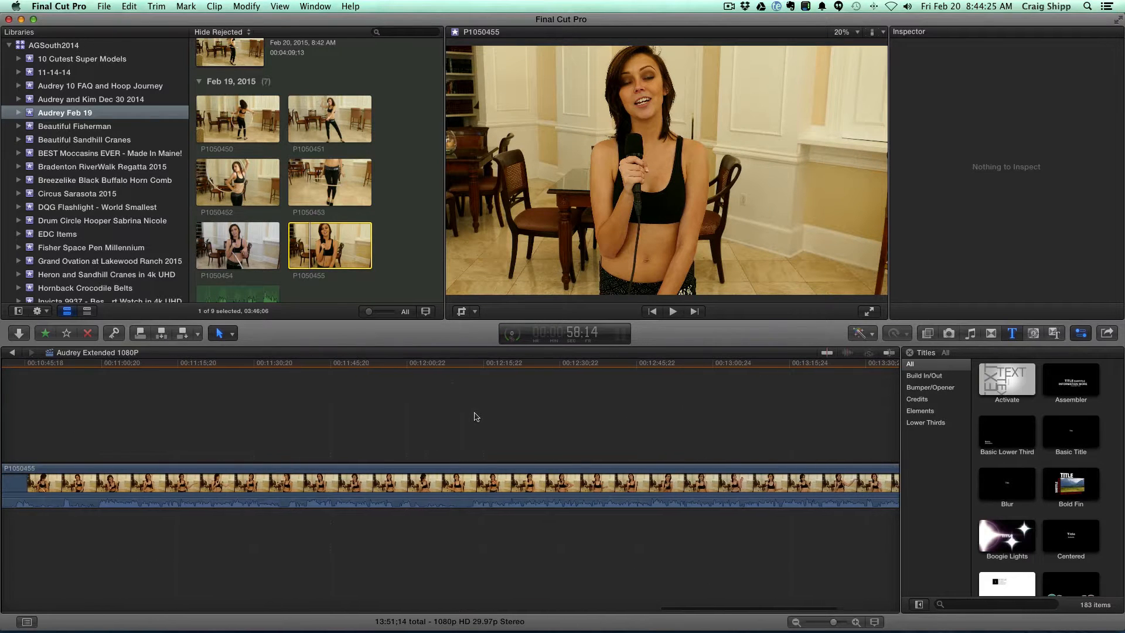
{"action": "scroll", "coordinate": [475, 417], "scroll_direction": "left", "scroll_amount": 15}
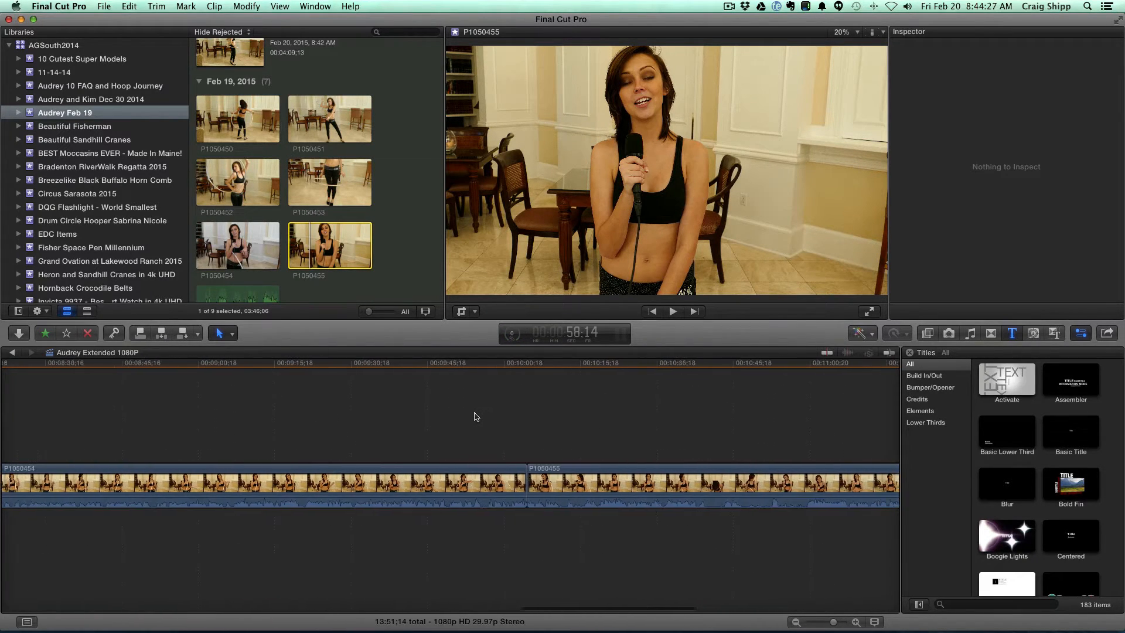
{"action": "scroll", "coordinate": [475, 417], "scroll_direction": "left", "scroll_amount": 15}
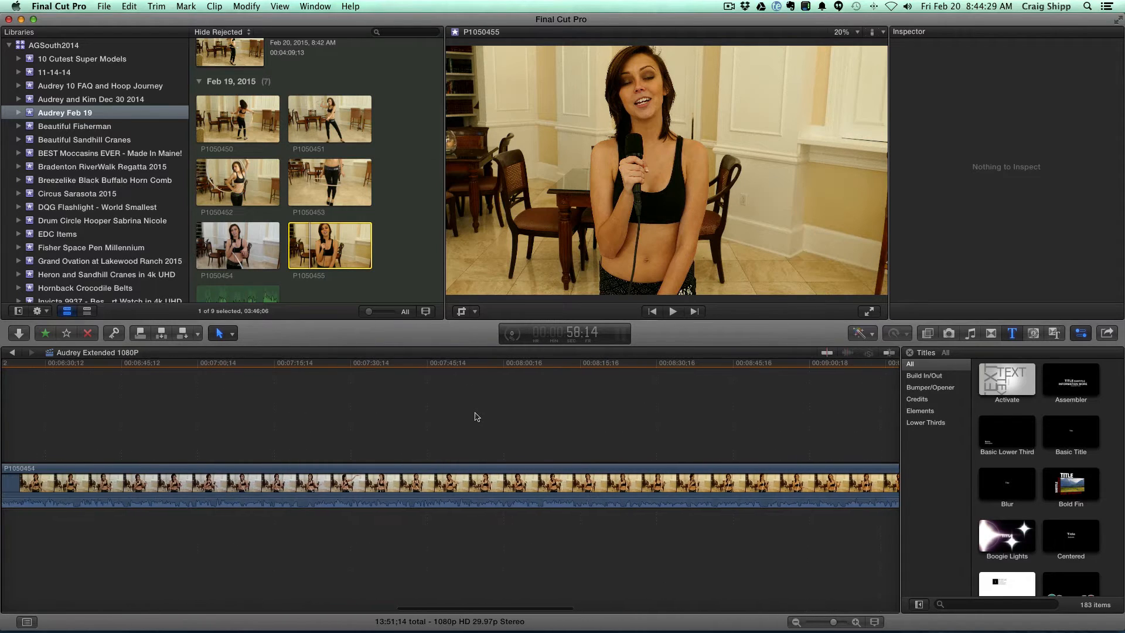
{"action": "scroll", "coordinate": [476, 417], "scroll_direction": "left", "scroll_amount": 15}
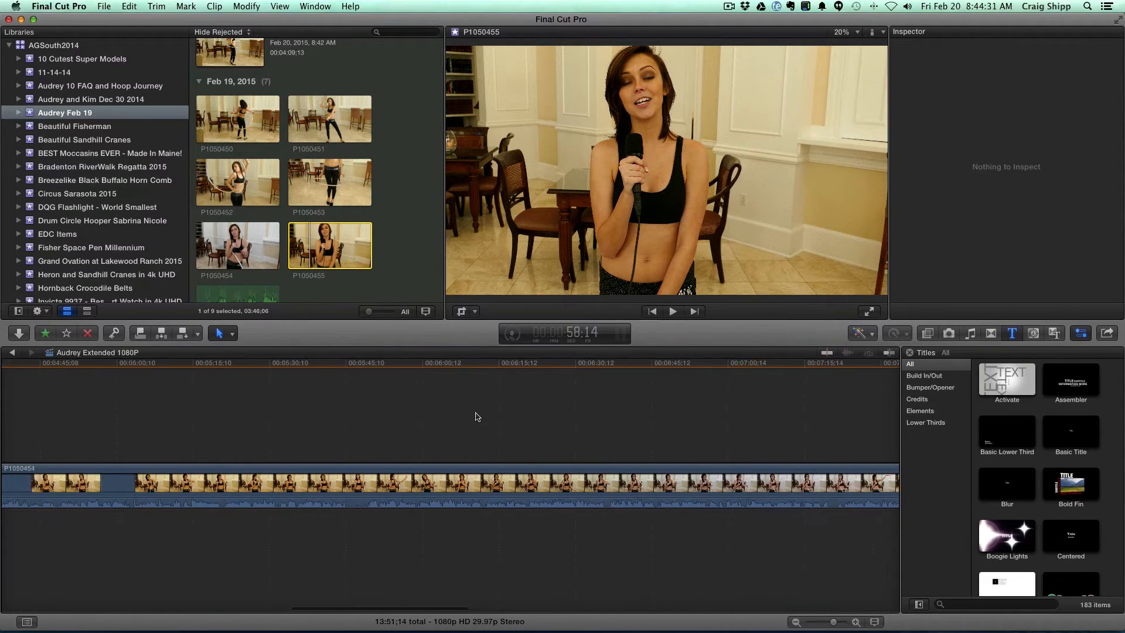
{"action": "scroll", "coordinate": [476, 417], "scroll_direction": "left", "scroll_amount": 4}
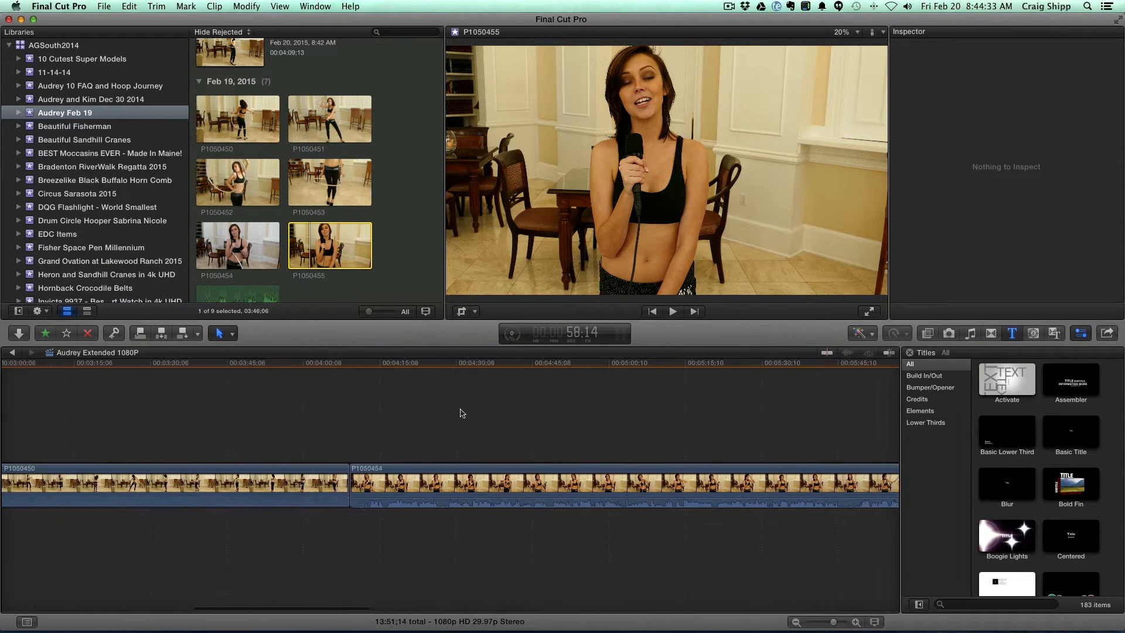
{"action": "left_click", "coordinate": [418, 419]}
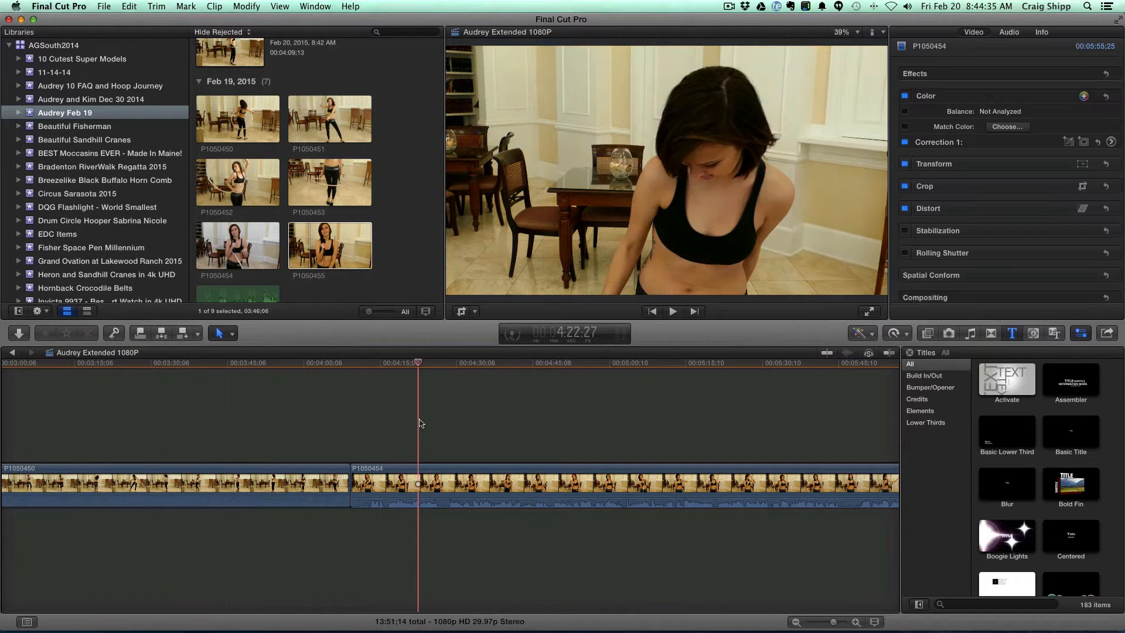
{"action": "key", "text": "space"}
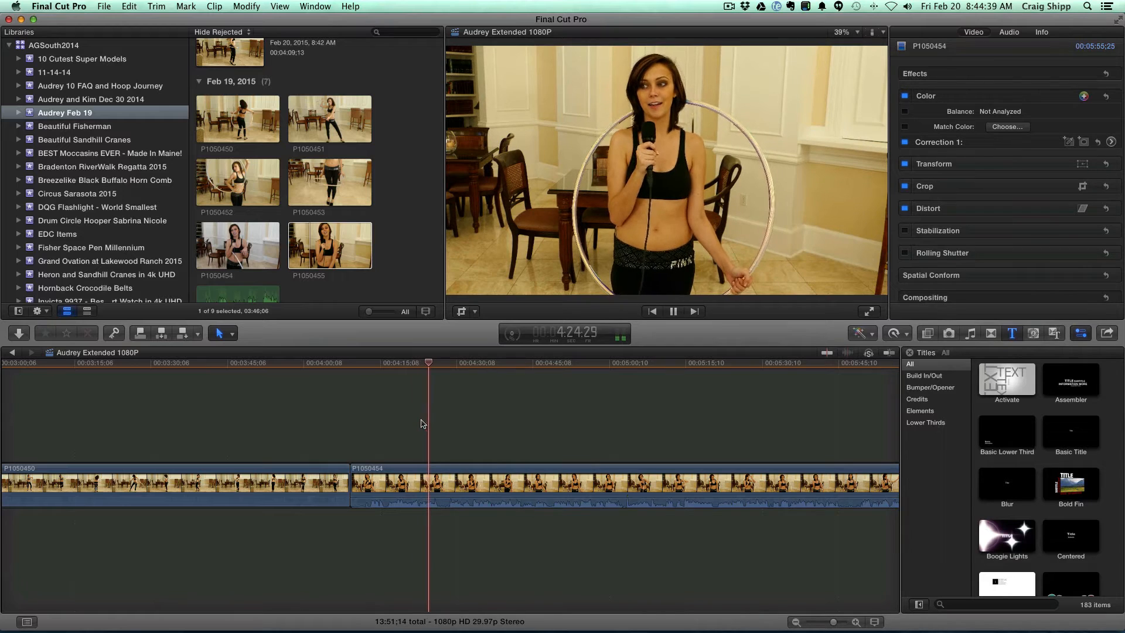
{"action": "key", "text": "space"}
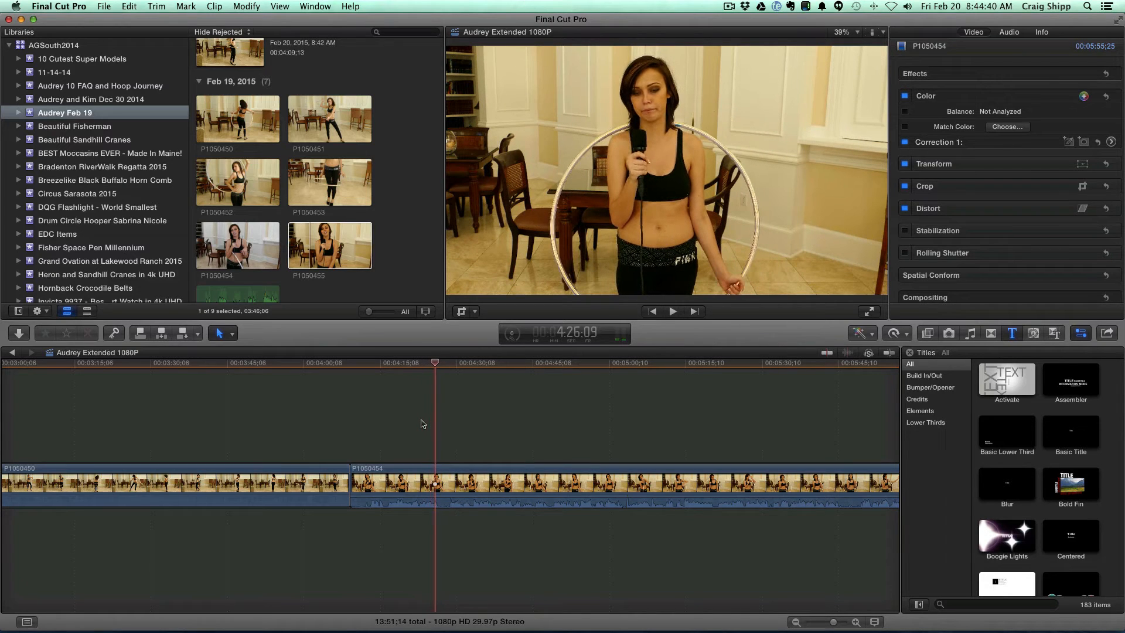
{"action": "left_click", "coordinate": [478, 472]}
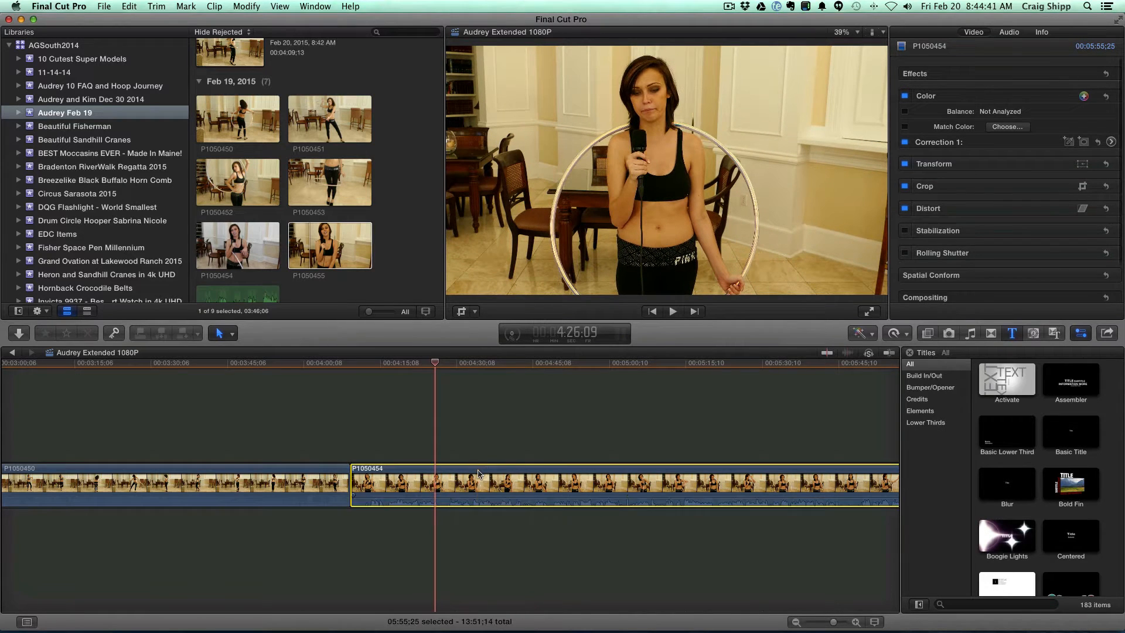
{"action": "left_click", "coordinate": [1010, 34]}
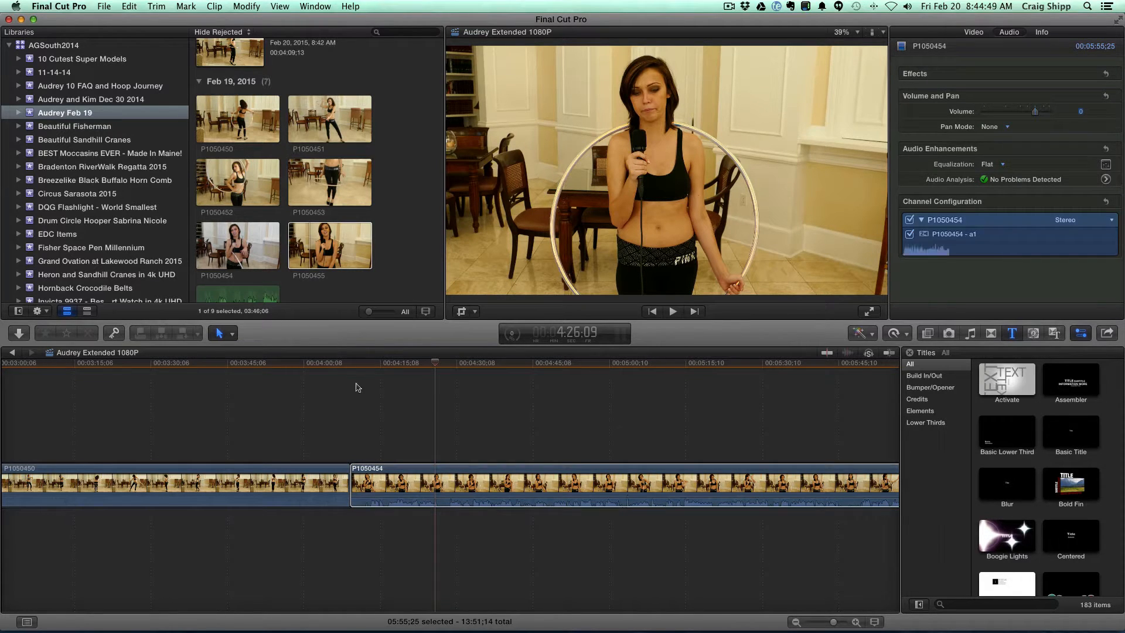
Play across the join between P1050450 and P1050454, and trim about 2 seconds off the beginning of clip P1050454
{"action": "left_click", "coordinate": [335, 418]}
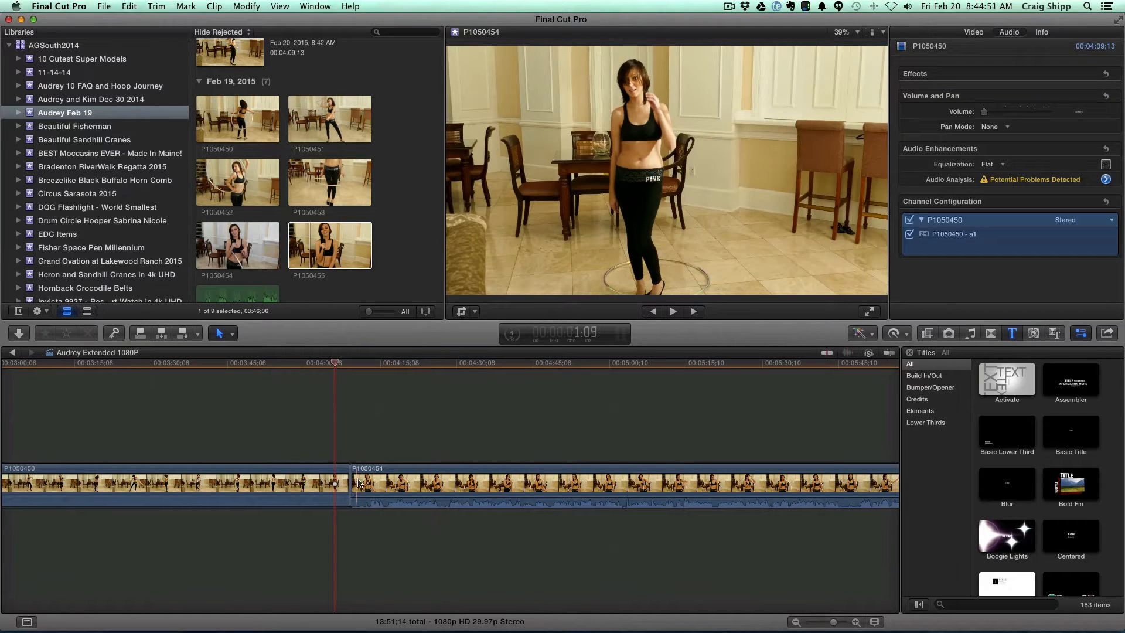
{"action": "left_click", "coordinate": [346, 450]}
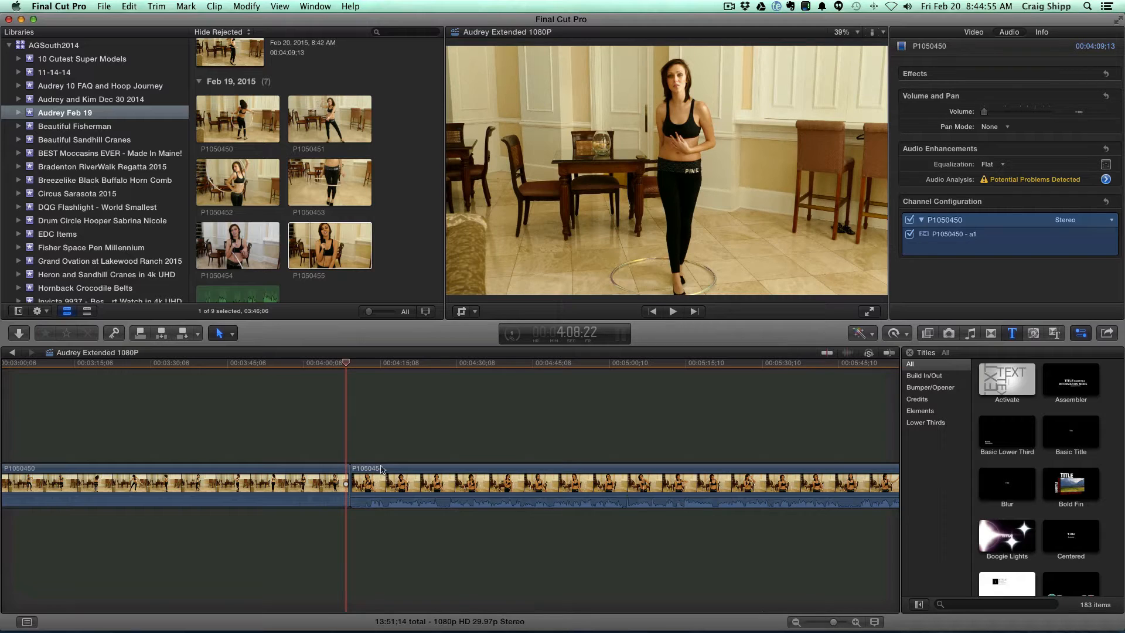
{"action": "key", "text": "space"}
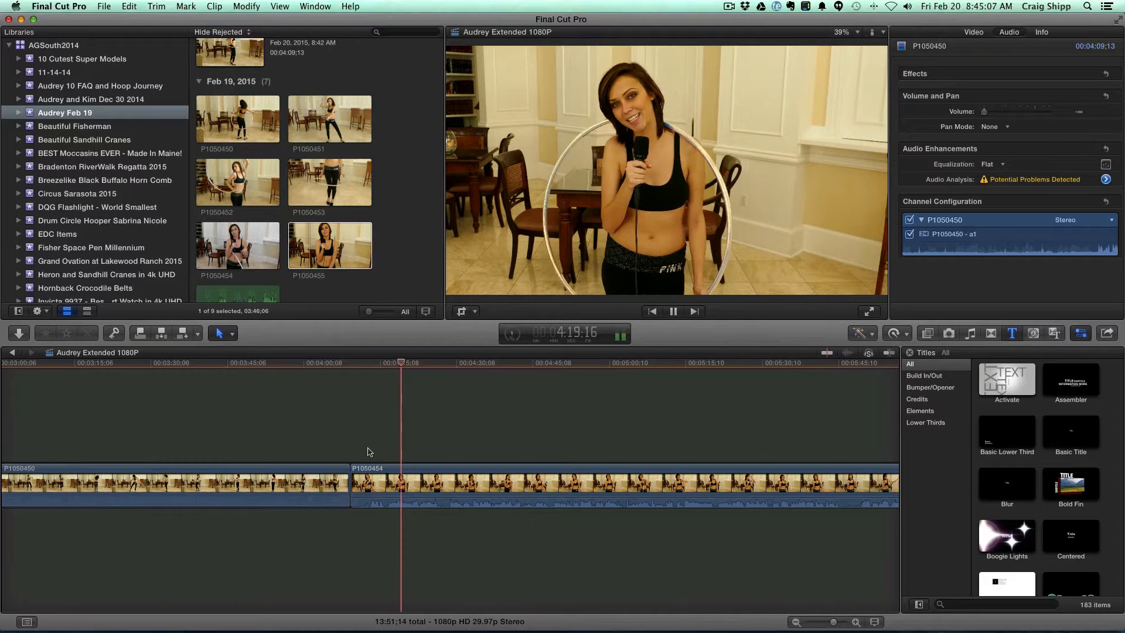
{"action": "key", "text": "space"}
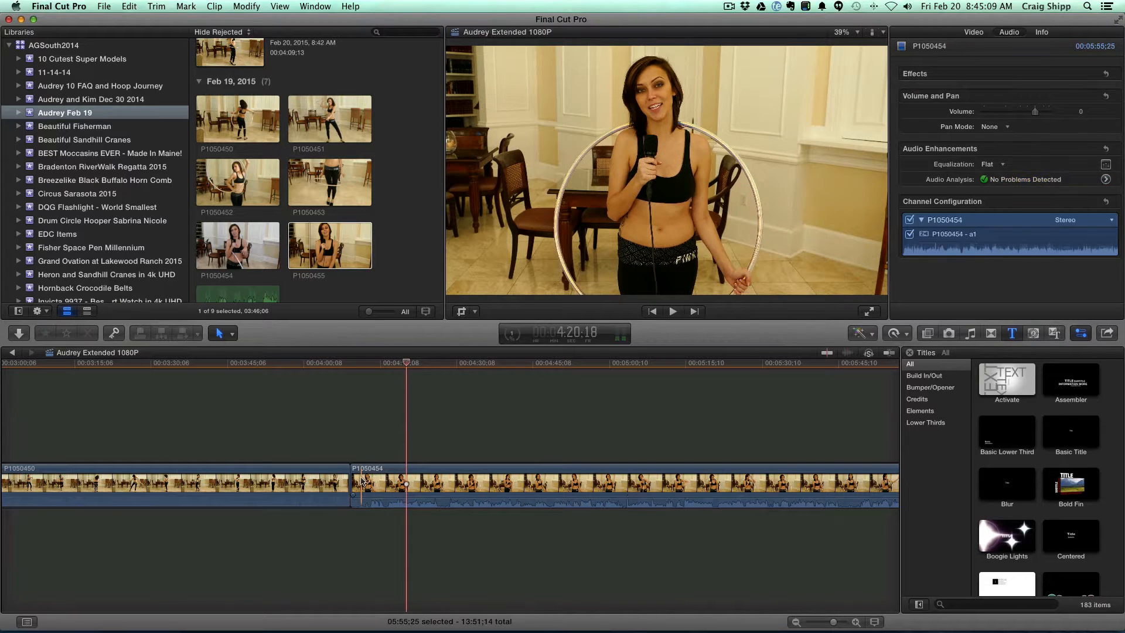
{"action": "left_click", "coordinate": [356, 482]}
{"action": "left_click_drag", "start_coordinate": [356, 482], "coordinate": [364, 481]}
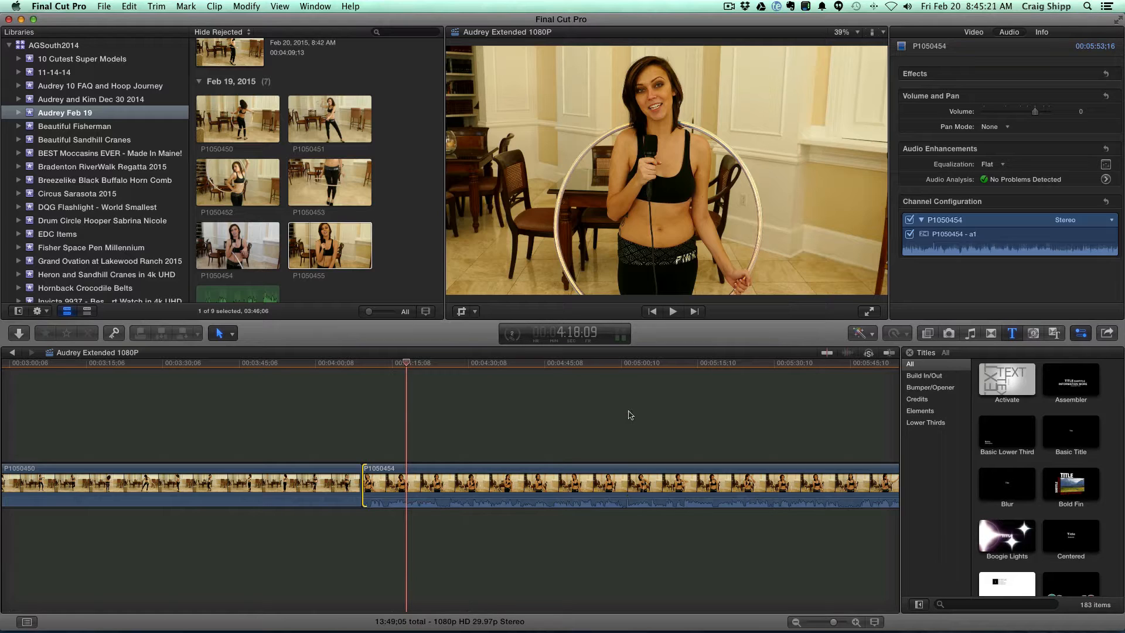
Review the opening of the trimmed clip P1050454 to find the unwanted passage
{"action": "left_click", "coordinate": [1027, 215]}
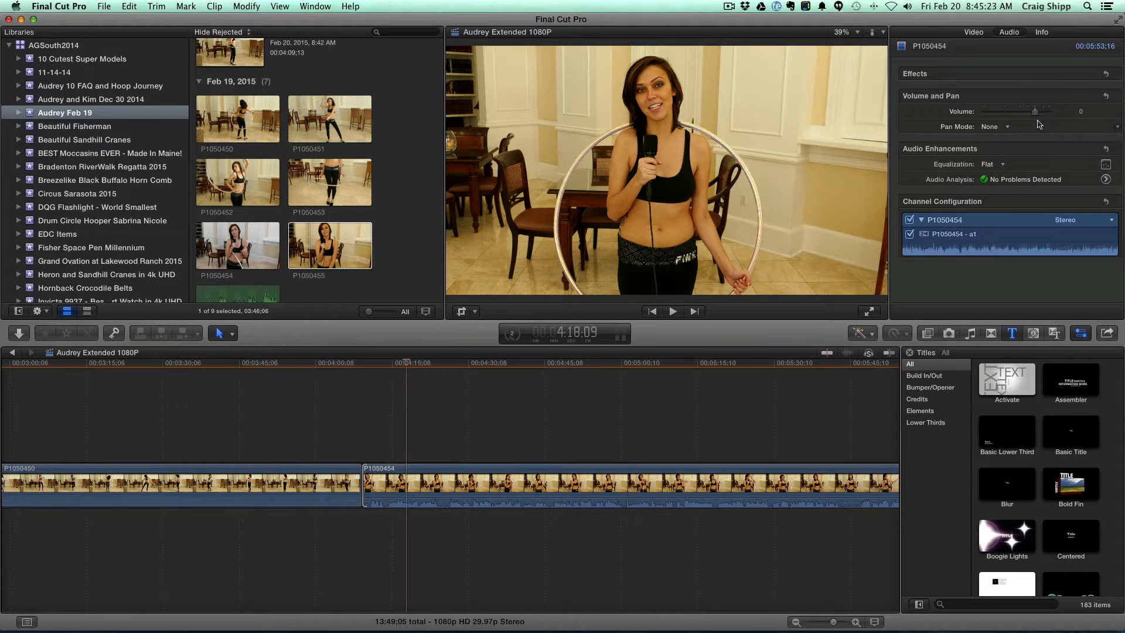
{"action": "left_click", "coordinate": [658, 414]}
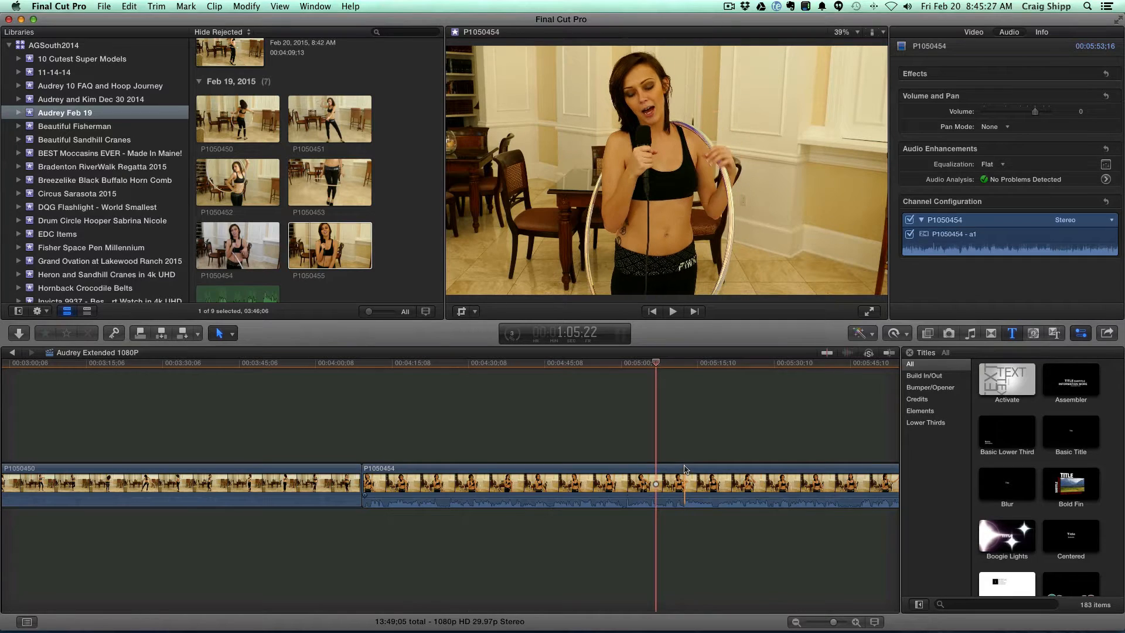
{"action": "left_click", "coordinate": [575, 415]}
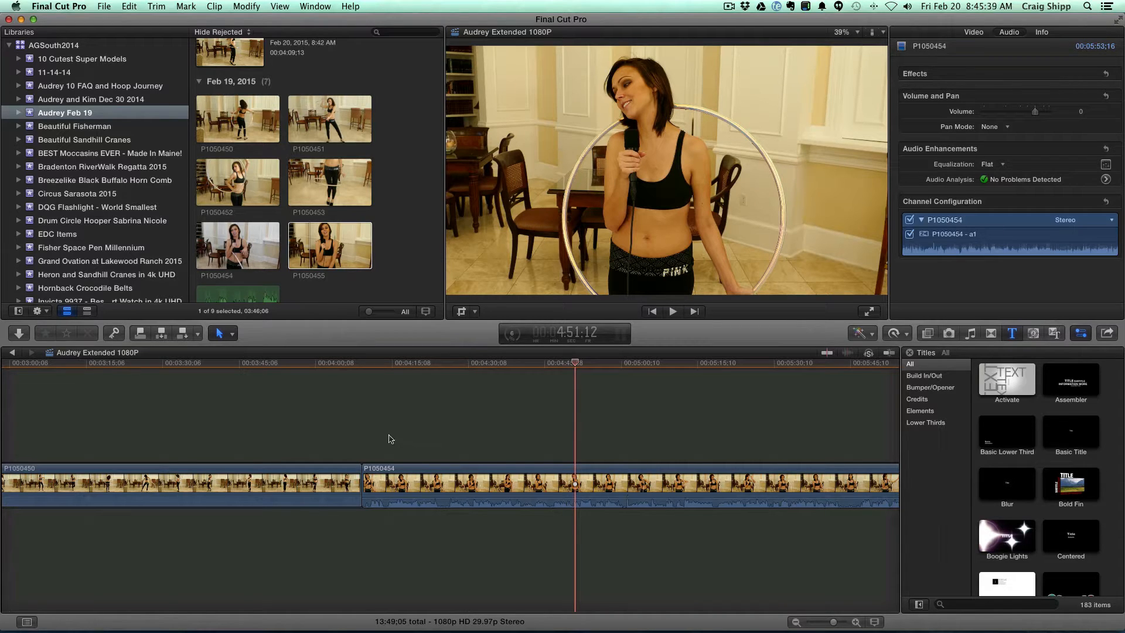
{"action": "left_click", "coordinate": [385, 430]}
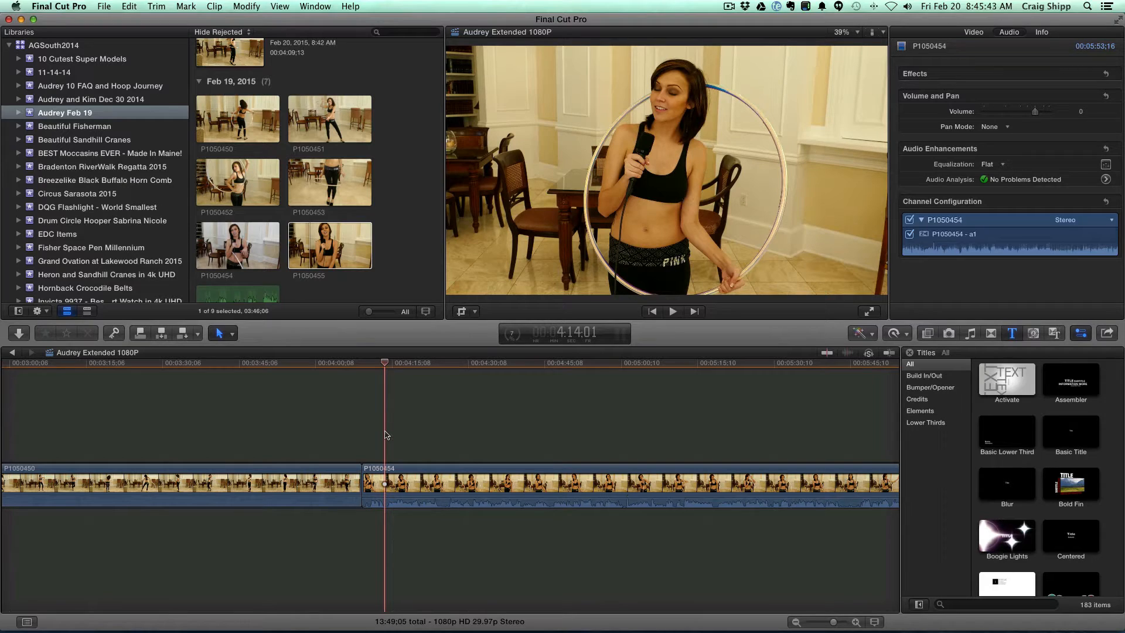
{"action": "left_click", "coordinate": [365, 437]}
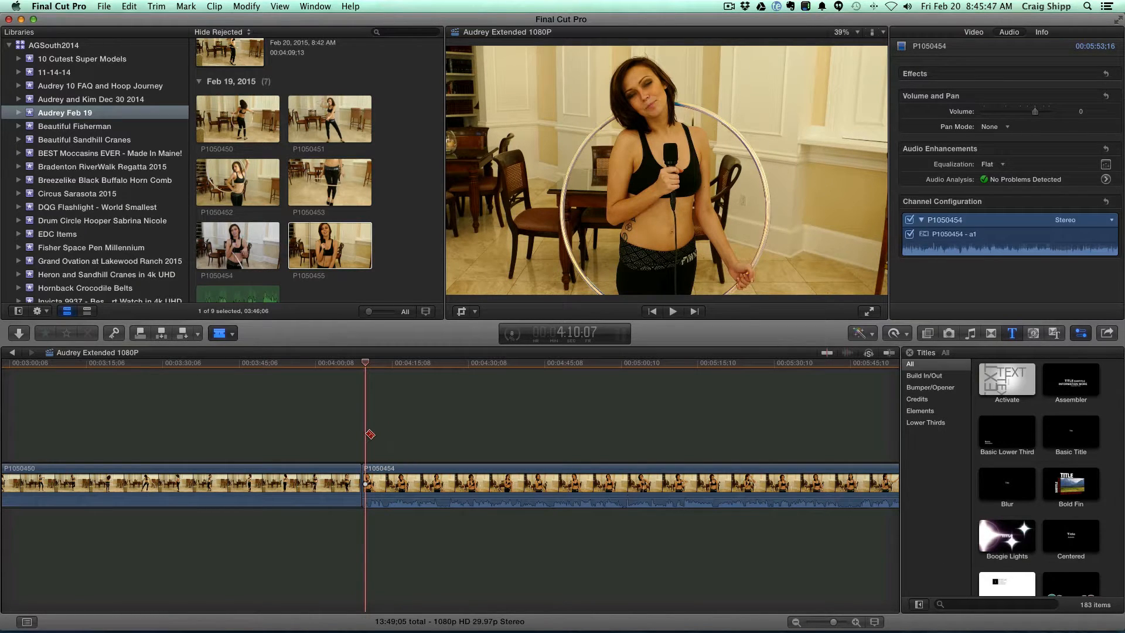
{"action": "key", "text": "space"}
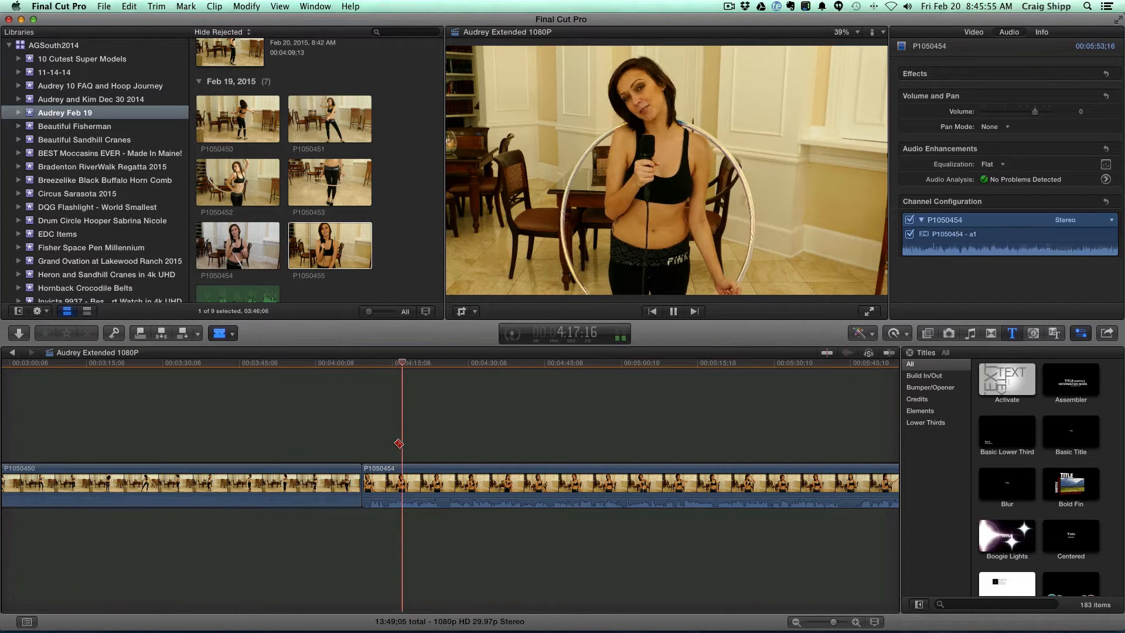
{"action": "key", "text": "space"}
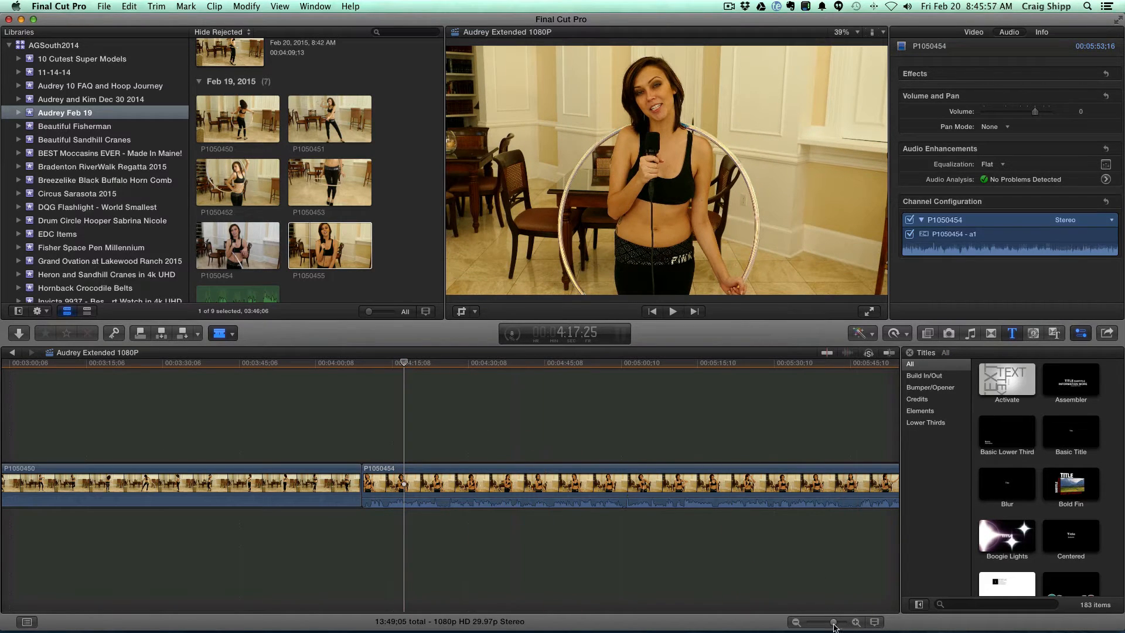
Cut a section of about 22 frames out of clip P1050454, roughly 3.5 seconds after its start, and delete it
{"action": "left_click_drag", "start_coordinate": [833, 624], "coordinate": [841, 625]}
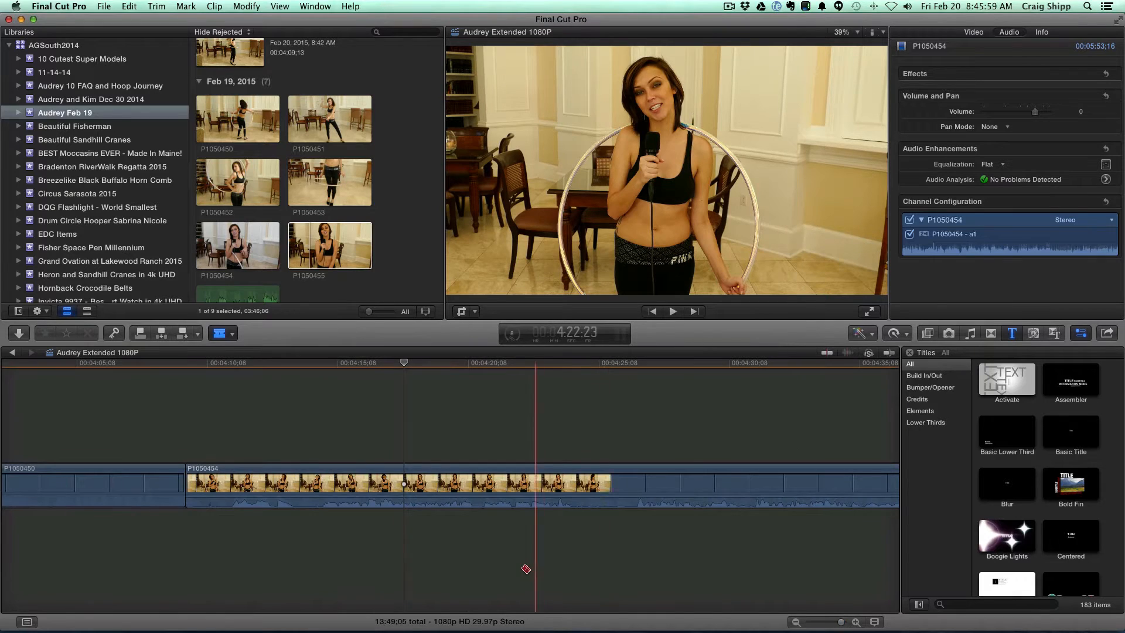
{"action": "scroll", "coordinate": [526, 569], "scroll_direction": "left", "scroll_amount": 6}
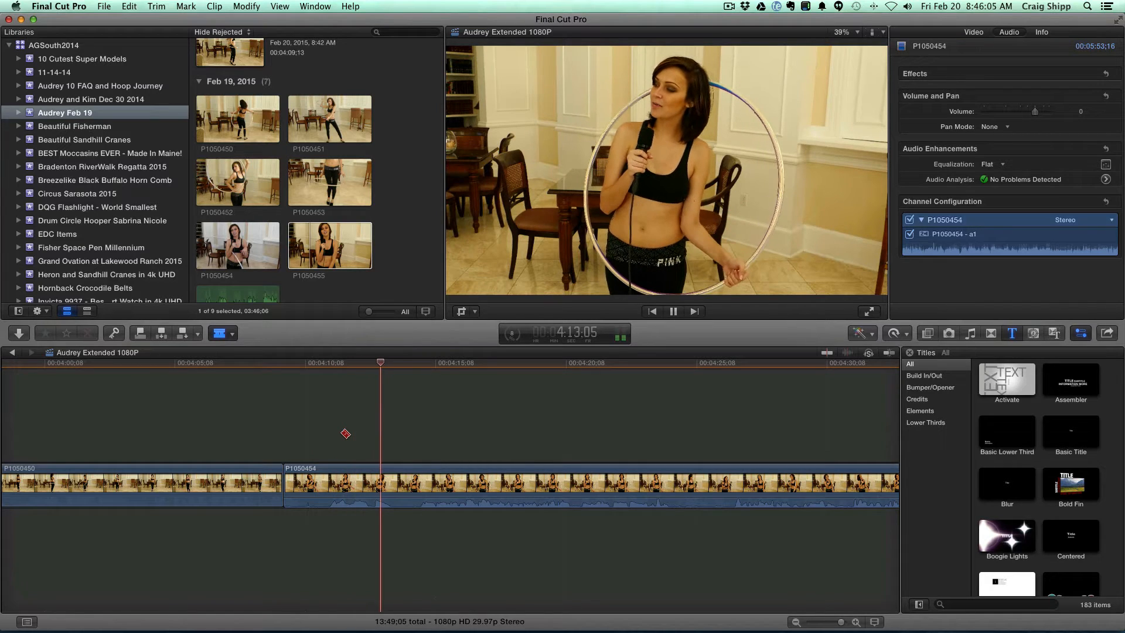
{"action": "key", "text": "space"}
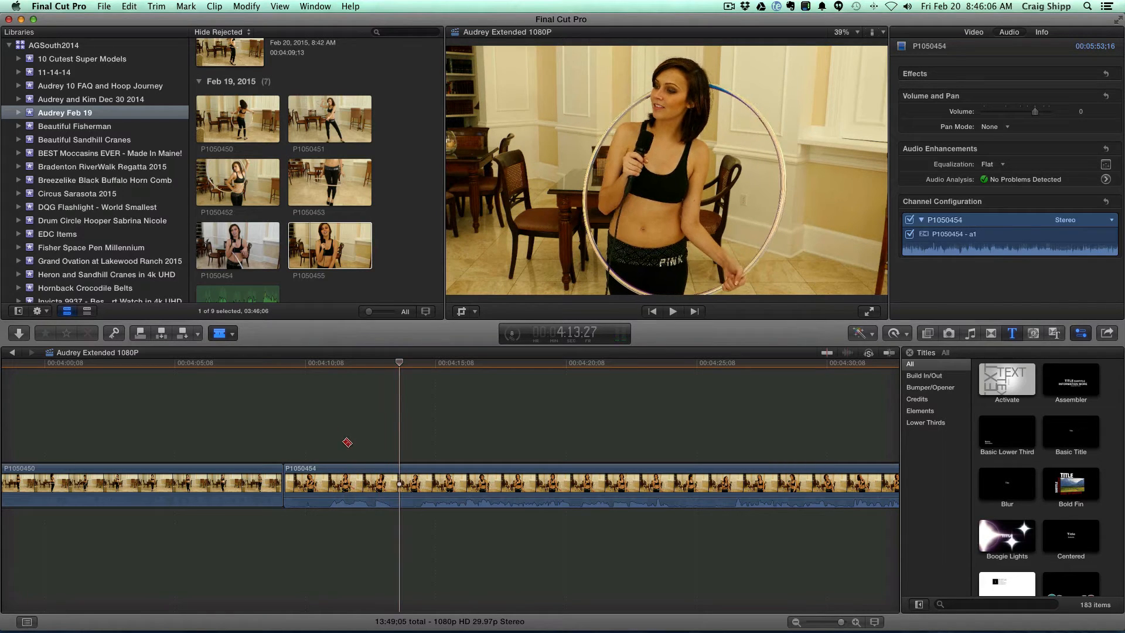
{"action": "left_click", "coordinate": [374, 486]}
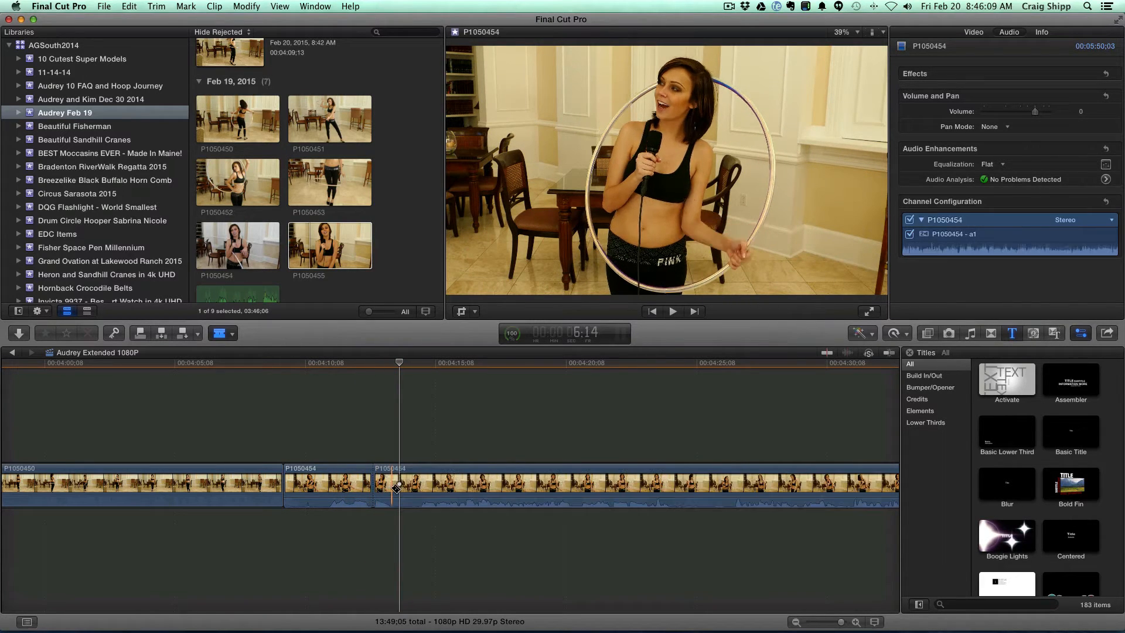
{"action": "left_click", "coordinate": [392, 487]}
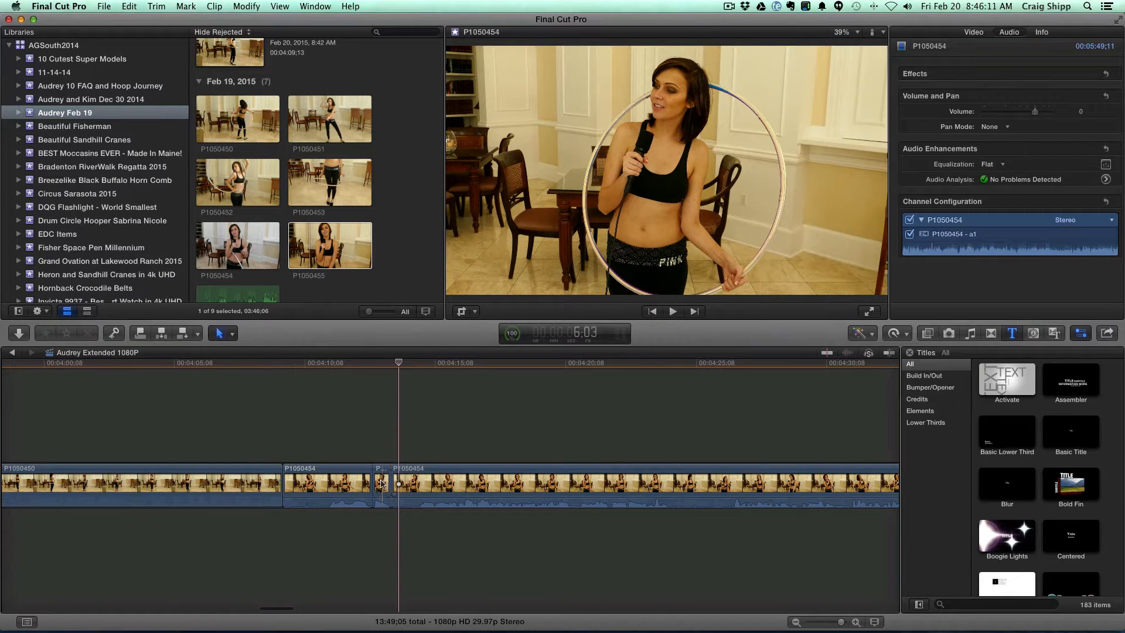
{"action": "left_click", "coordinate": [381, 484]}
{"action": "key", "text": "Delete"}
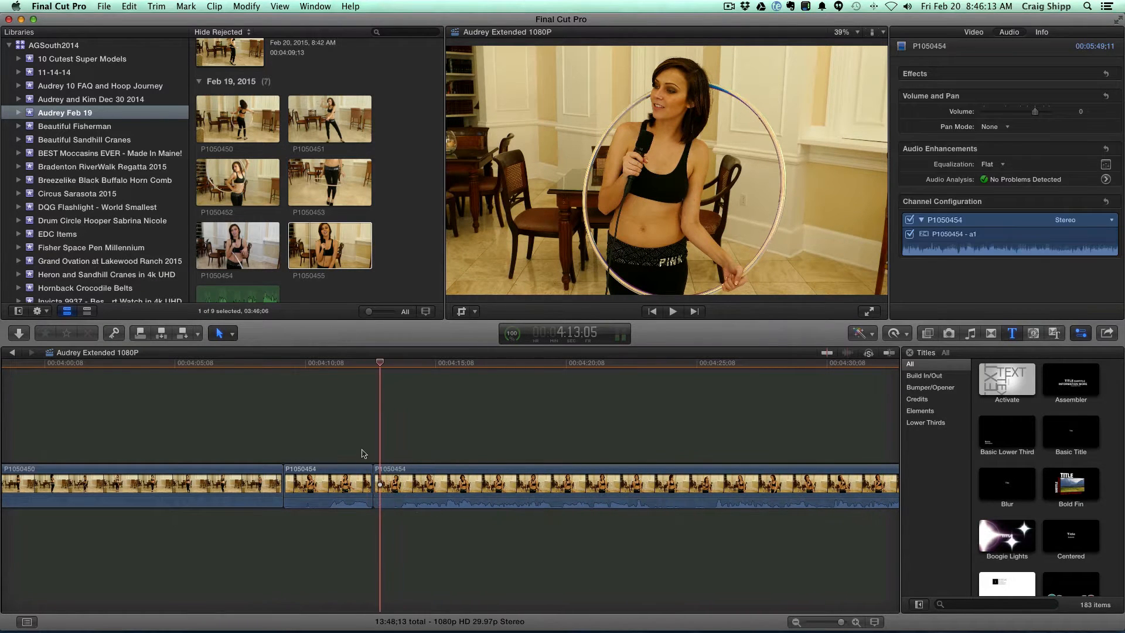
Play across the last cut in clip P1050454, and remove a passage of about 4.5 seconds starting near 4:21 in the timeline
{"action": "left_click", "coordinate": [362, 453]}
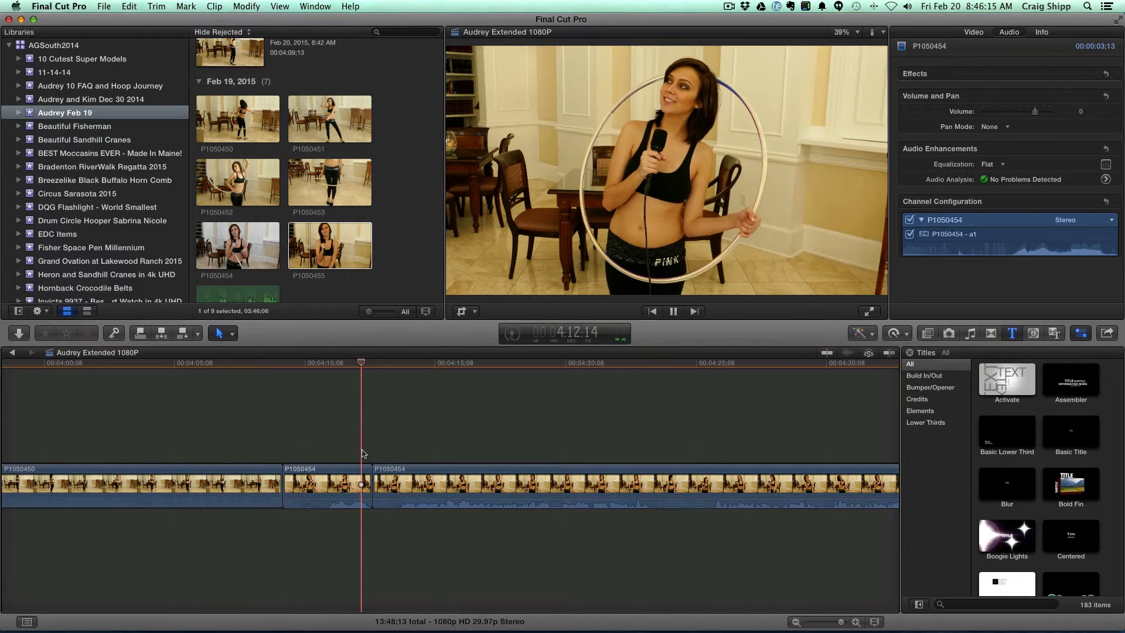
{"action": "key", "text": "space"}
{"action": "left_click", "coordinate": [434, 428]}
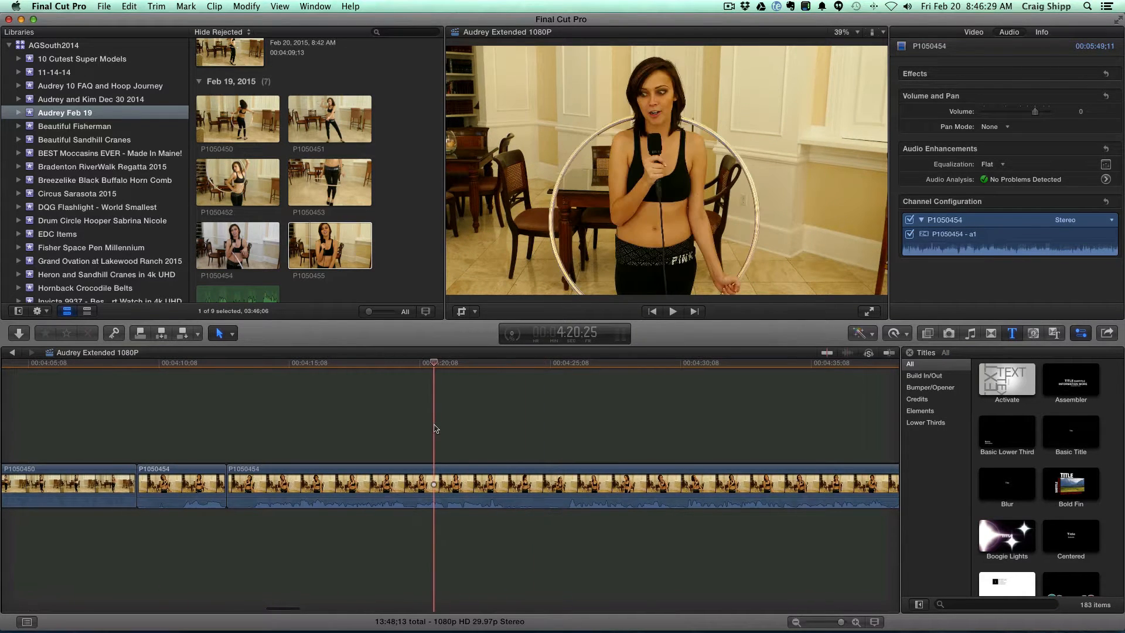
{"action": "key", "text": "space"}
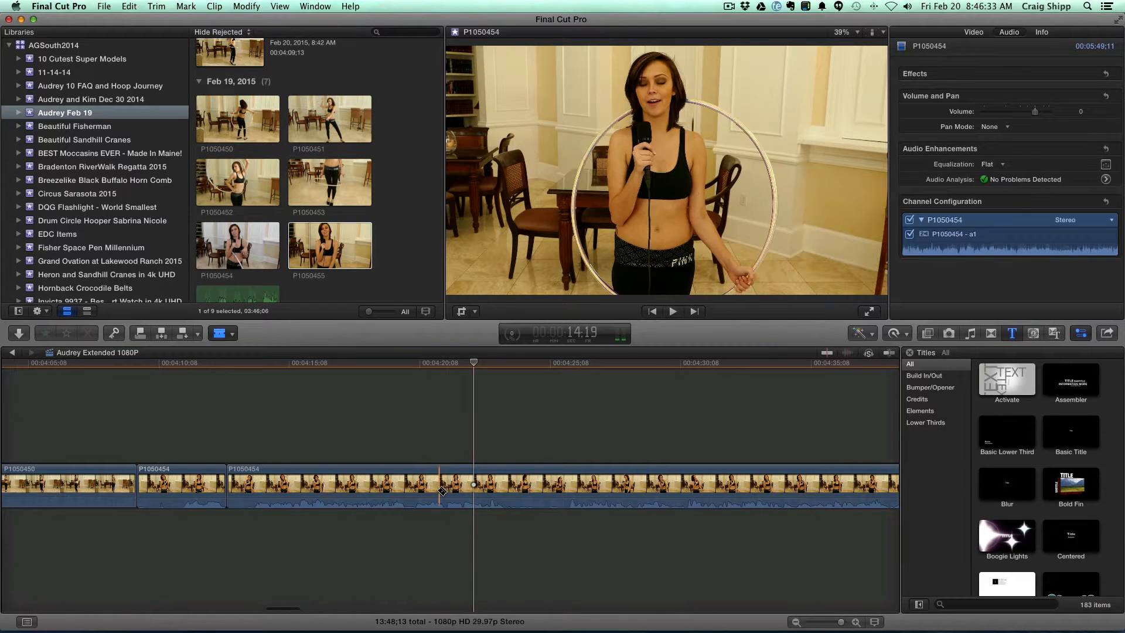
{"action": "key", "text": "super+b"}
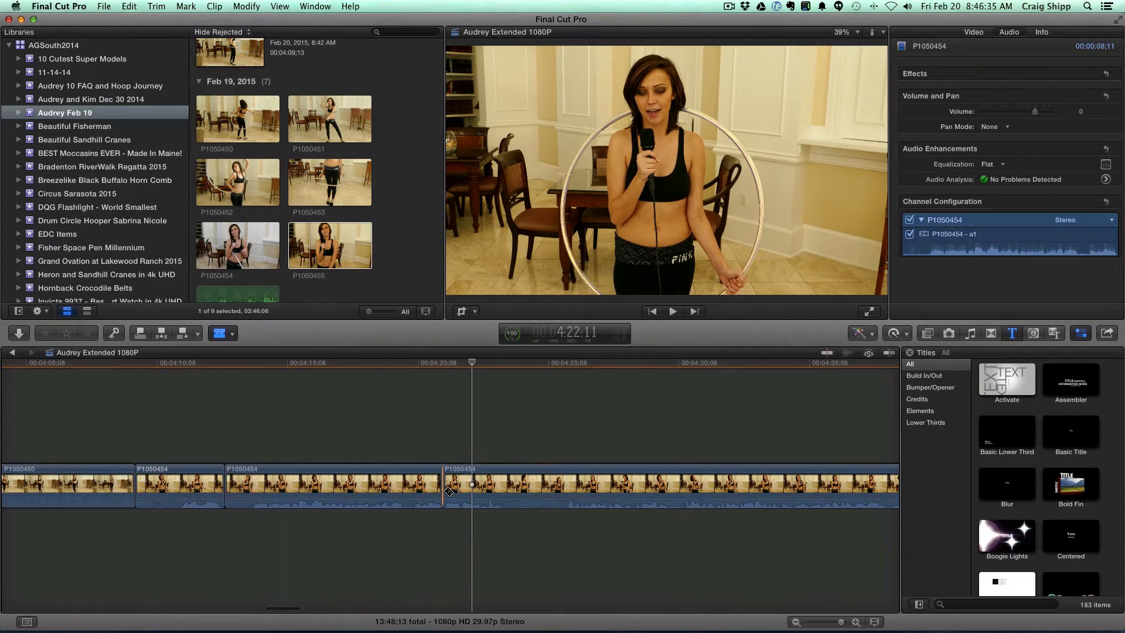
{"action": "key", "text": "super+b"}
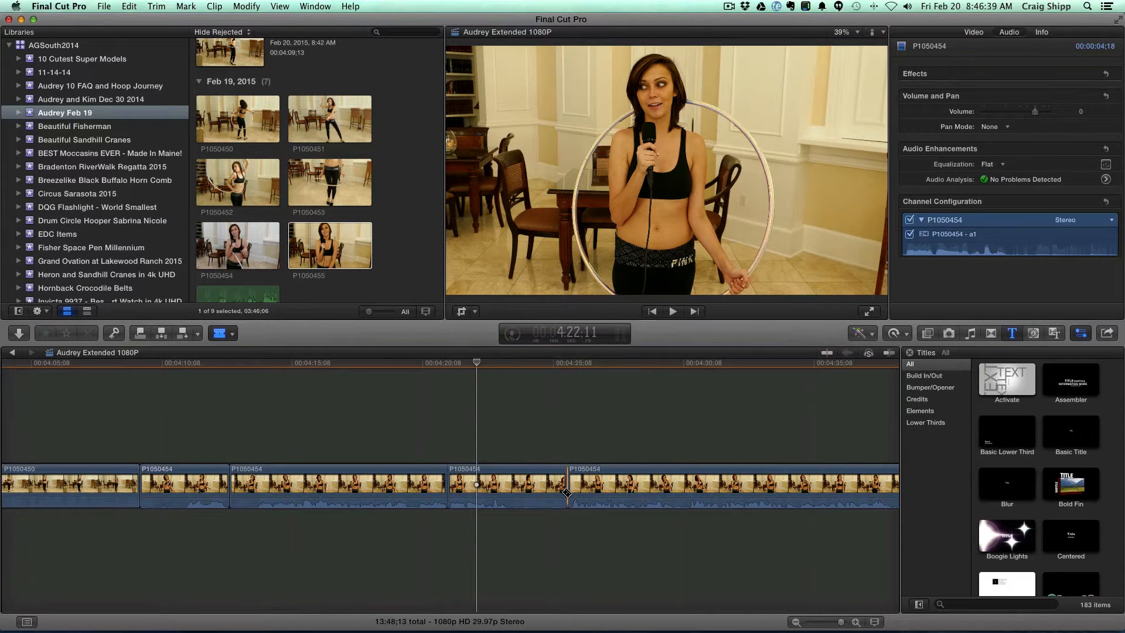
{"action": "key", "text": "a"}
{"action": "left_click", "coordinate": [534, 492]}
{"action": "key", "text": "Delete"}
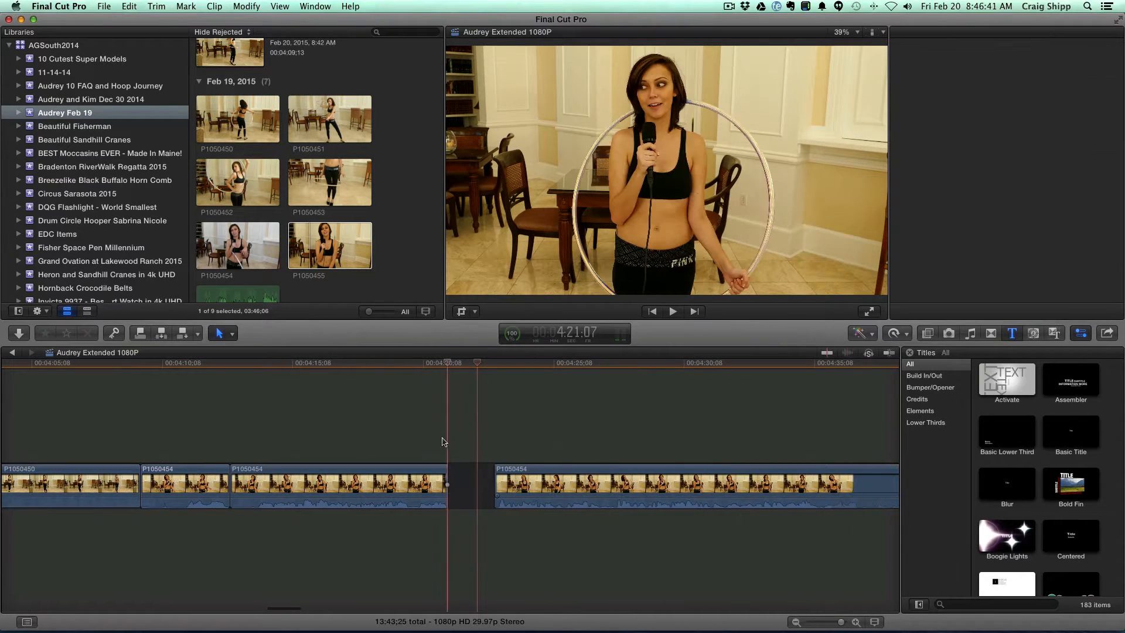
Play across the new join near 4:21, and trim about 1 second off the end of the P1050454 piece before it
{"action": "key", "text": "space"}
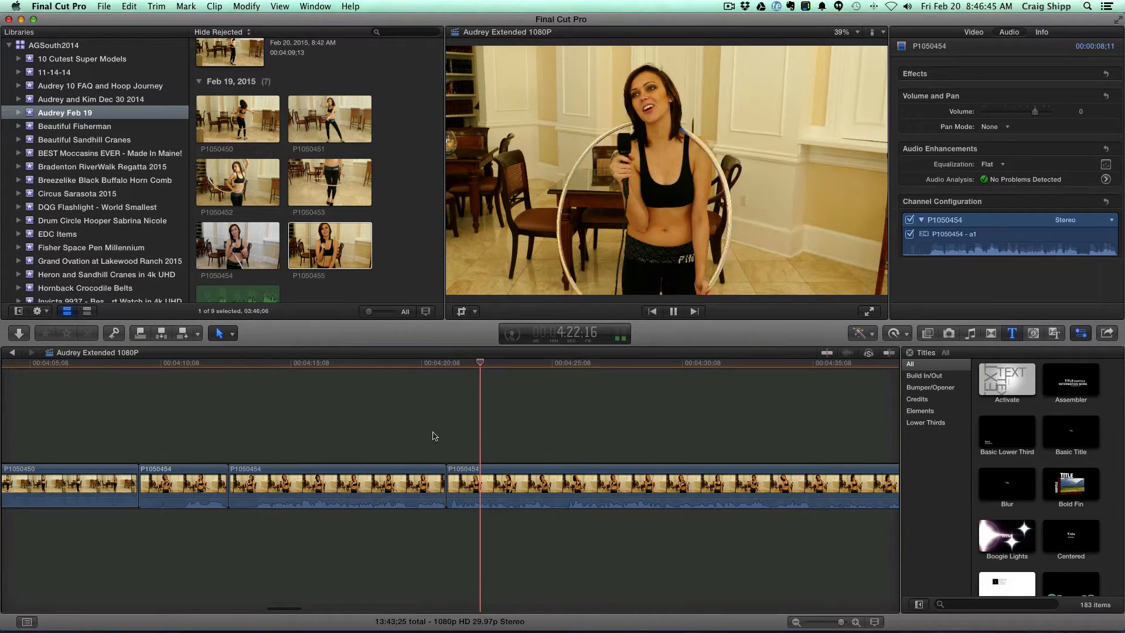
{"action": "key", "text": "space"}
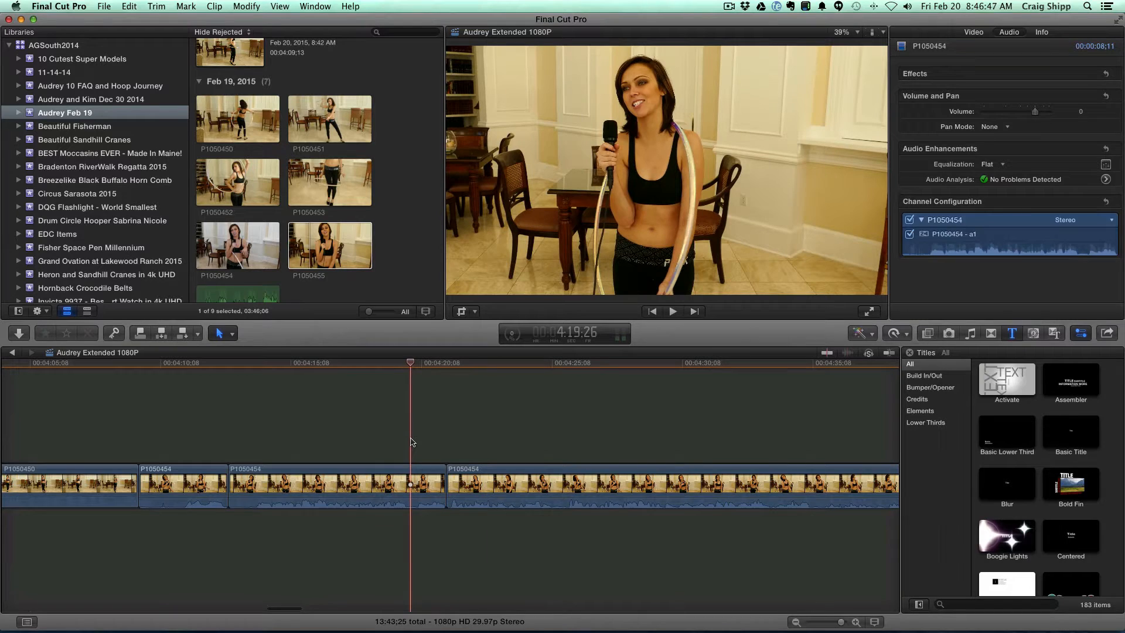
{"action": "key", "text": "space"}
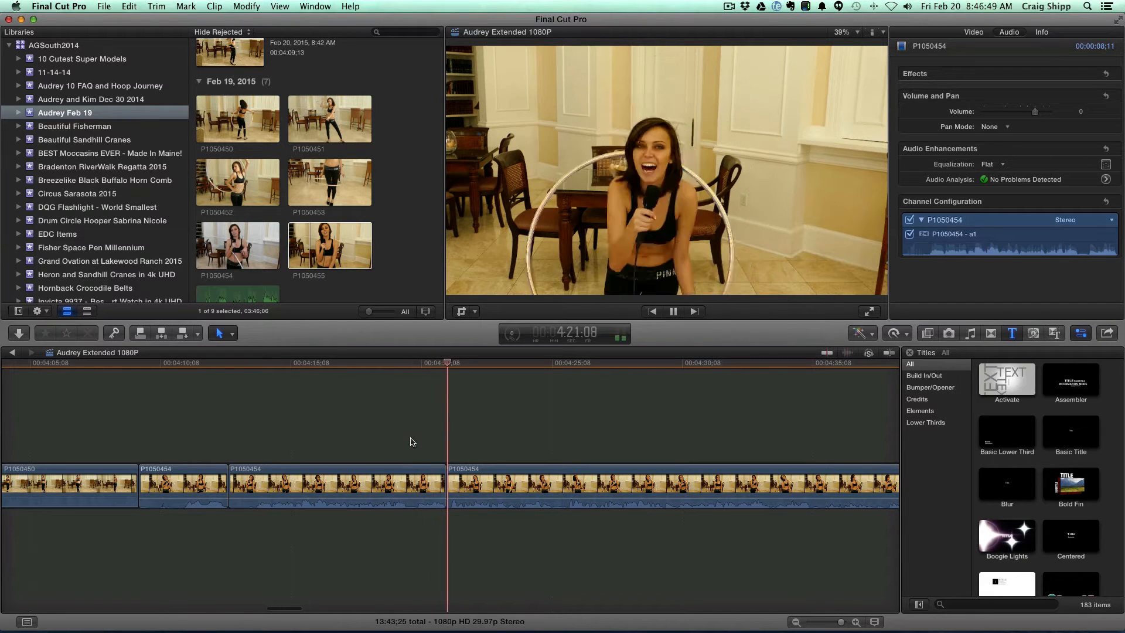
{"action": "key", "text": "space"}
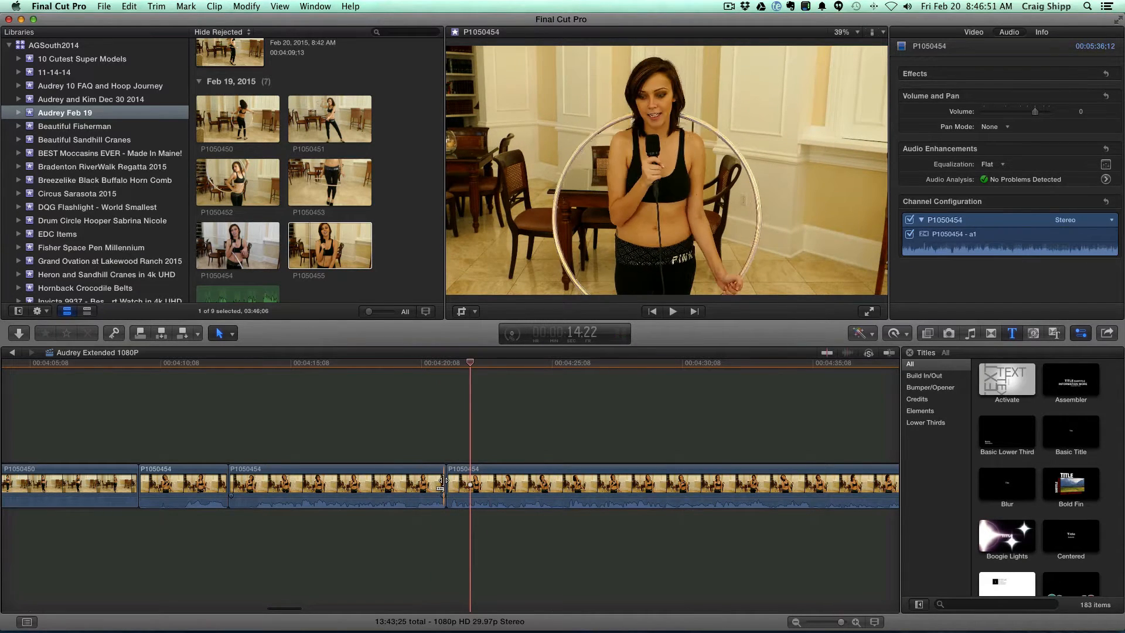
{"action": "left_click_drag", "start_coordinate": [443, 482], "coordinate": [412, 487]}
Review the interview after the trimmed join, and cut out the first 20 seconds 15 frames of the last P1050454 piece
{"action": "left_click", "coordinate": [404, 440]}
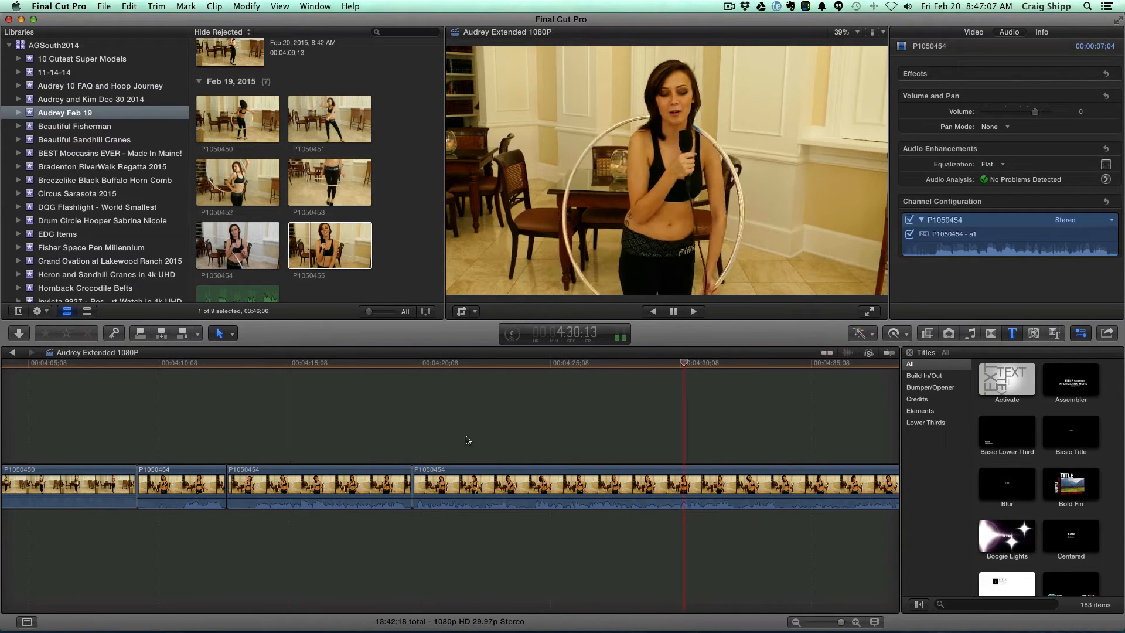
{"action": "scroll", "coordinate": [461, 440], "scroll_direction": "right", "scroll_amount": 5}
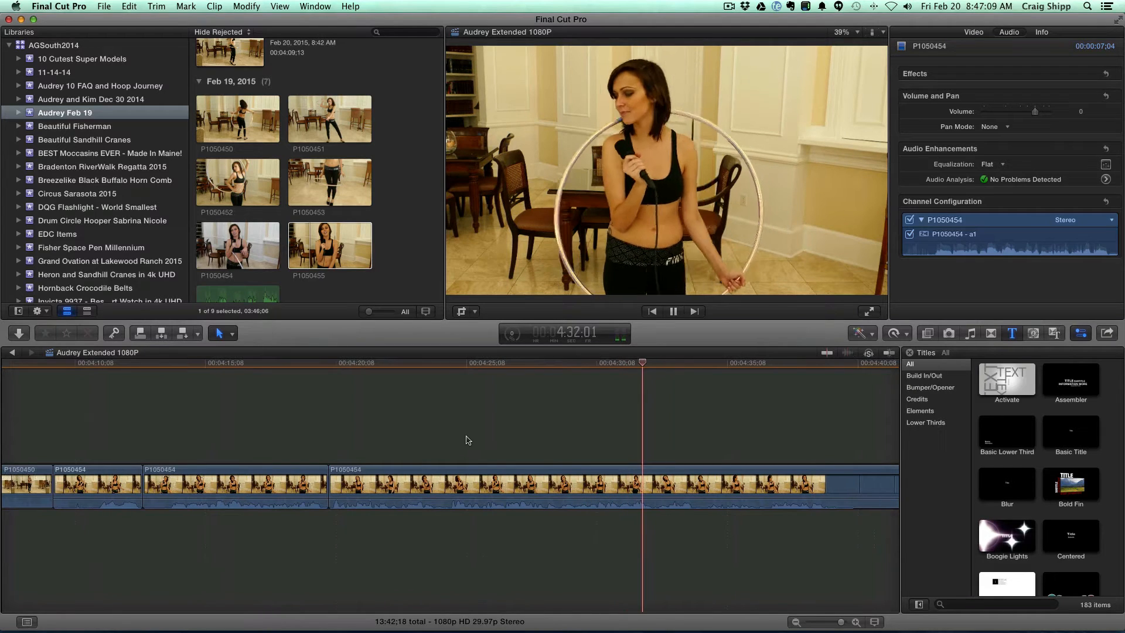
{"action": "scroll", "coordinate": [467, 440], "scroll_direction": "right", "scroll_amount": 3}
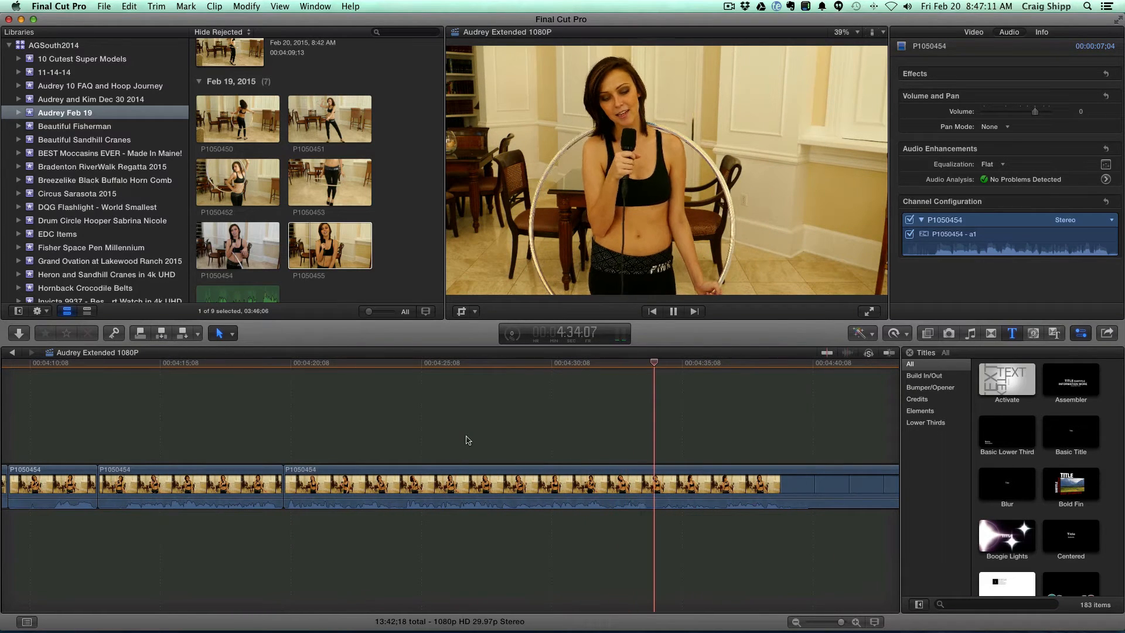
{"action": "scroll", "coordinate": [467, 440], "scroll_direction": "right", "scroll_amount": 2}
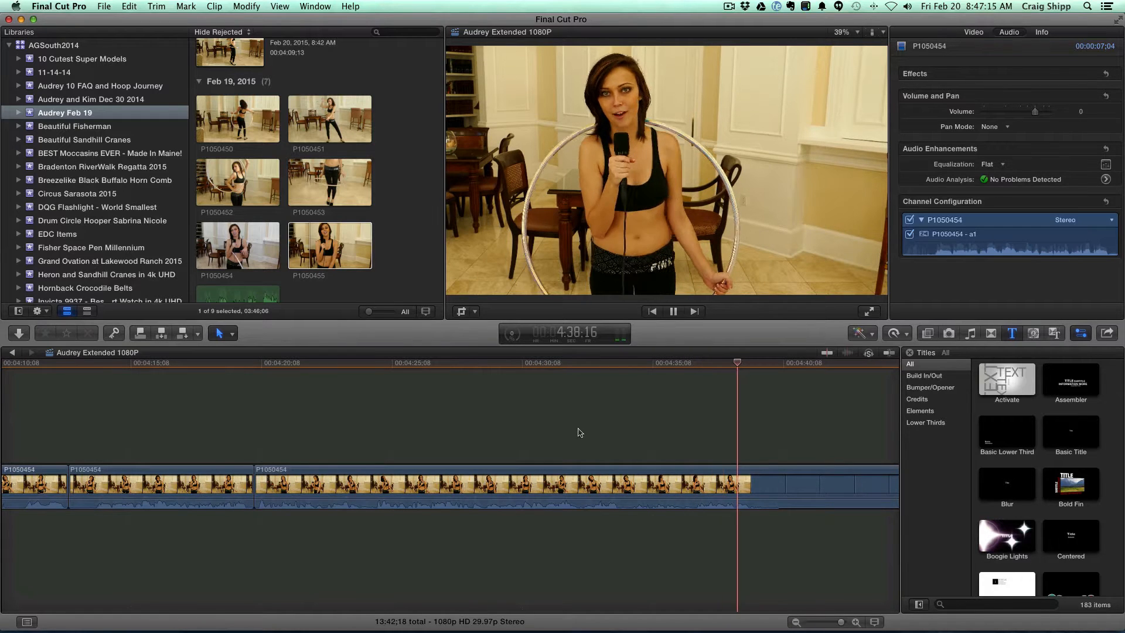
{"action": "scroll", "coordinate": [590, 432], "scroll_direction": "right", "scroll_amount": 2}
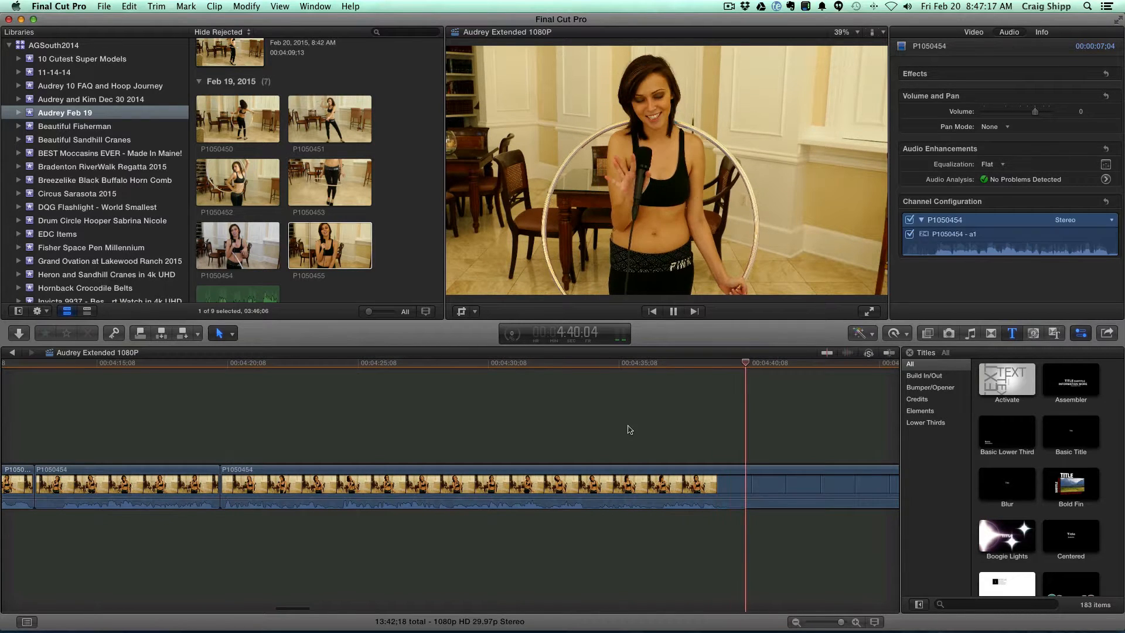
{"action": "key", "text": "space"}
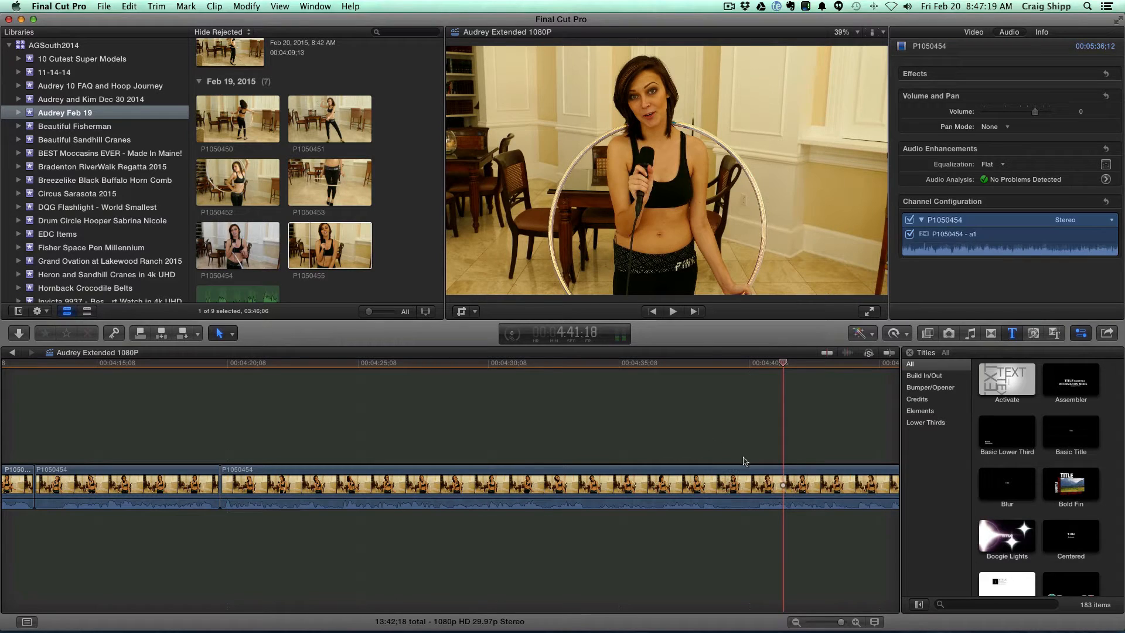
{"action": "key", "text": "b"}
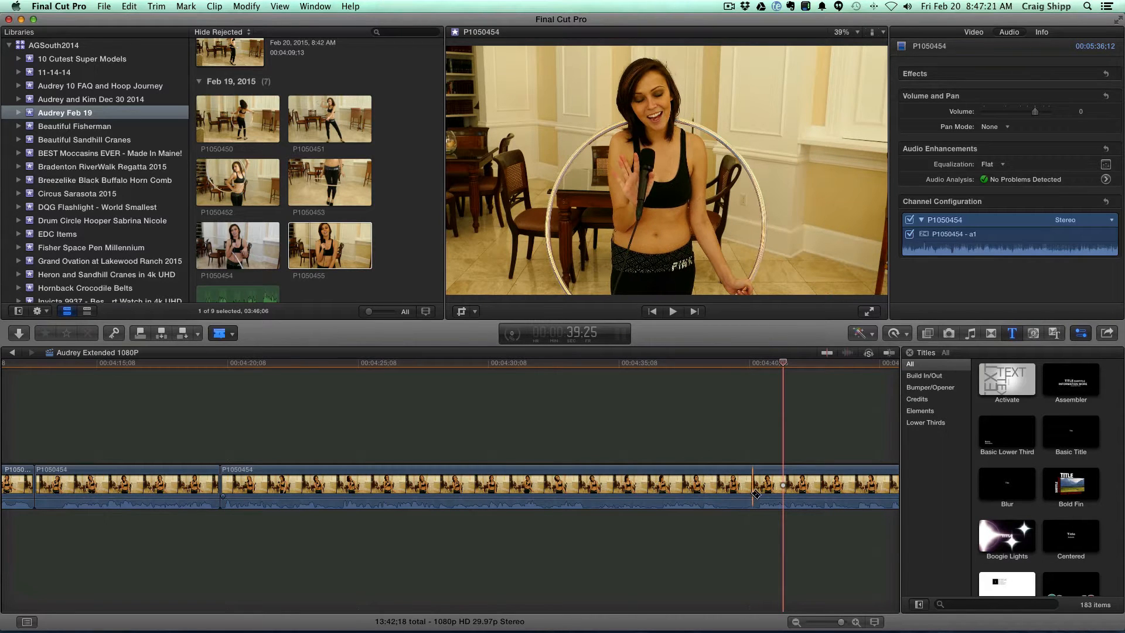
{"action": "left_click", "coordinate": [758, 499]}
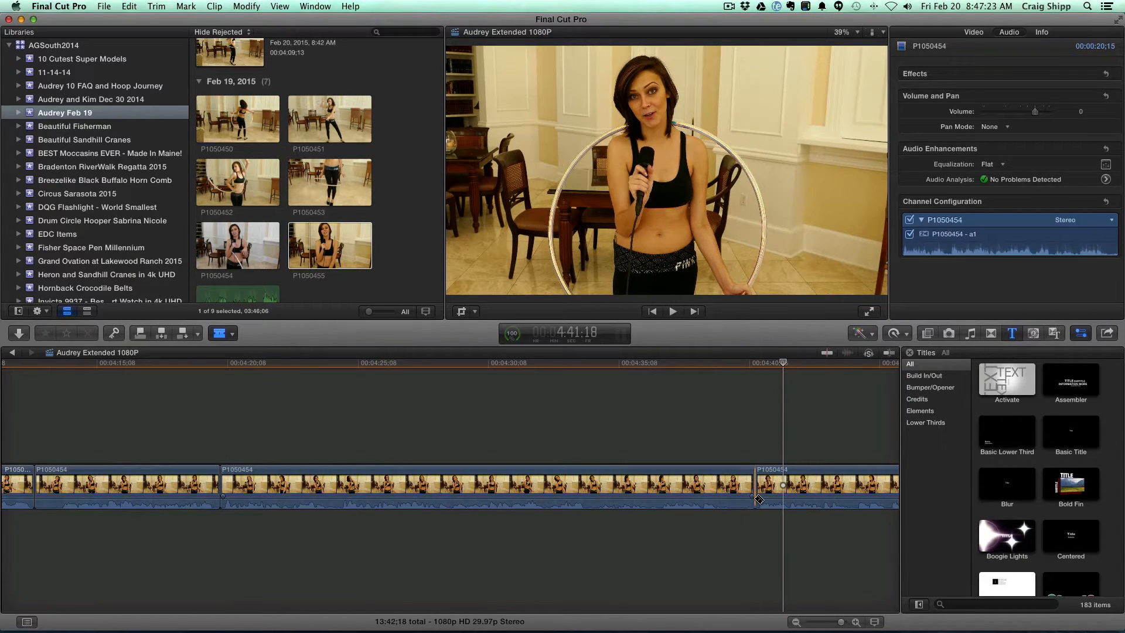
{"action": "key", "text": "a"}
{"action": "left_click", "coordinate": [604, 477]}
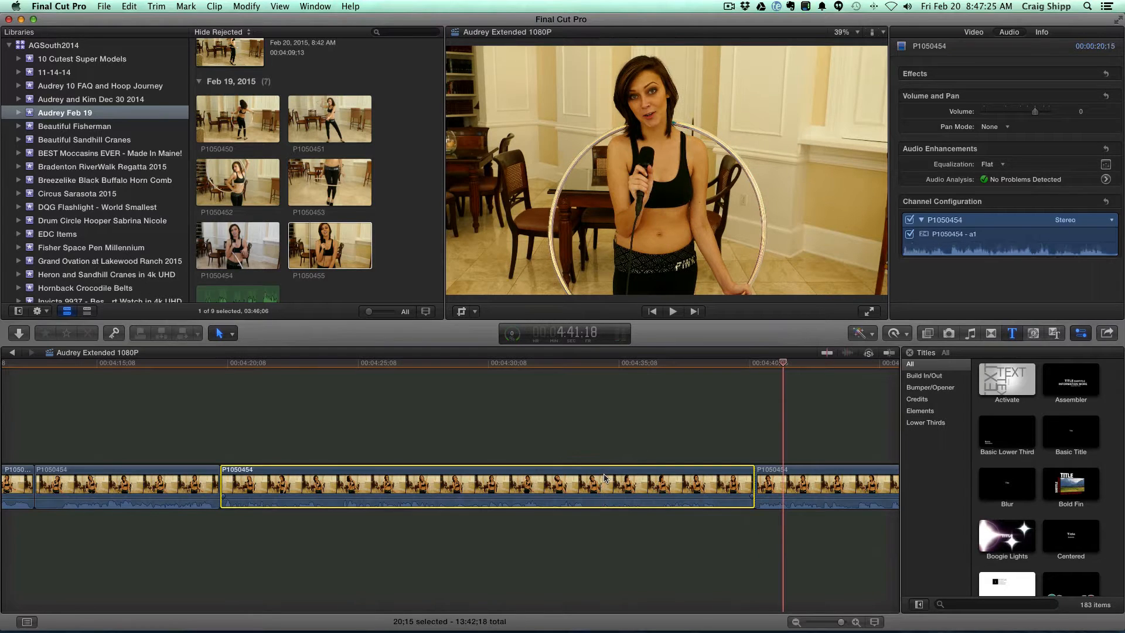
{"action": "key", "text": "Delete"}
Play across the join at about 4:20 in the timeline to check the transition between the two P1050454 pieces
{"action": "left_click", "coordinate": [196, 426]}
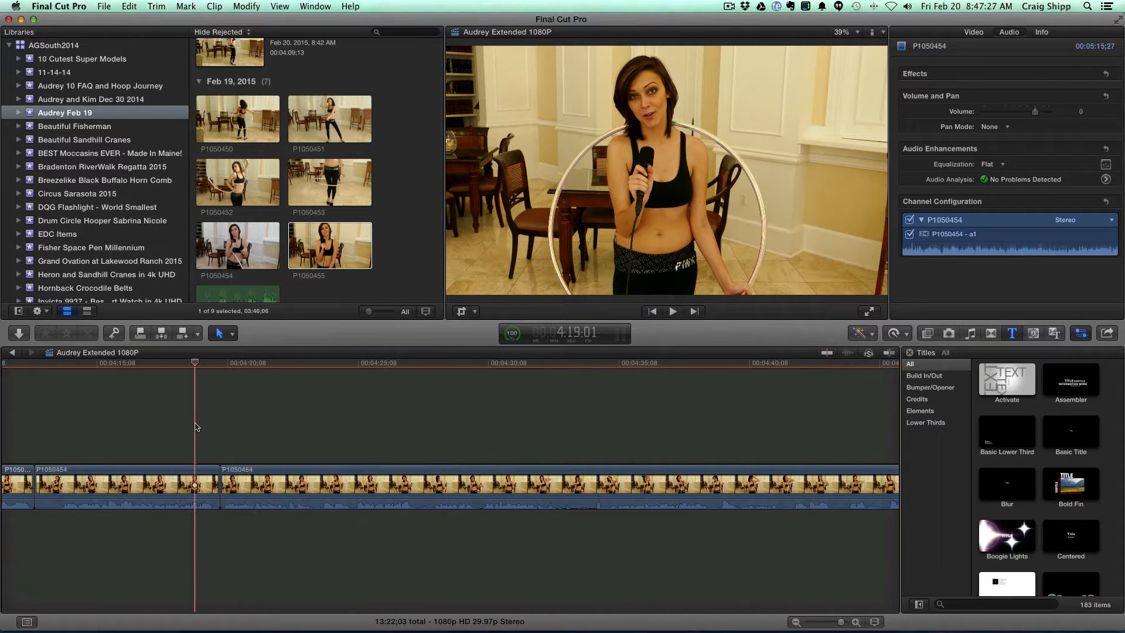
{"action": "key", "text": "space"}
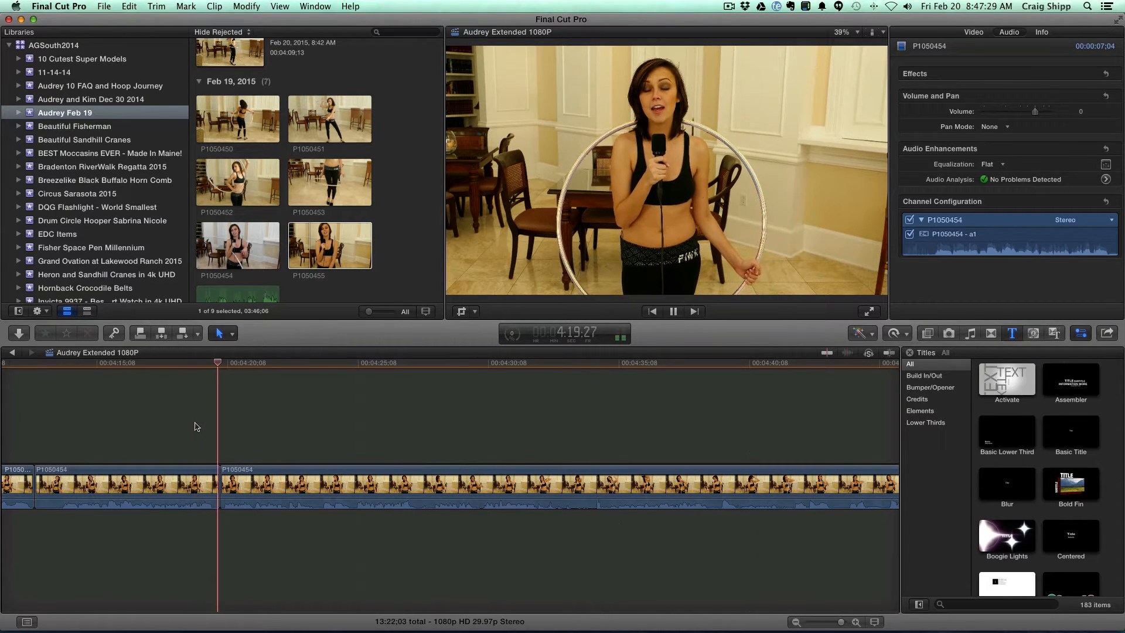
{"action": "key", "text": "space"}
{"action": "left_click", "coordinate": [178, 430]}
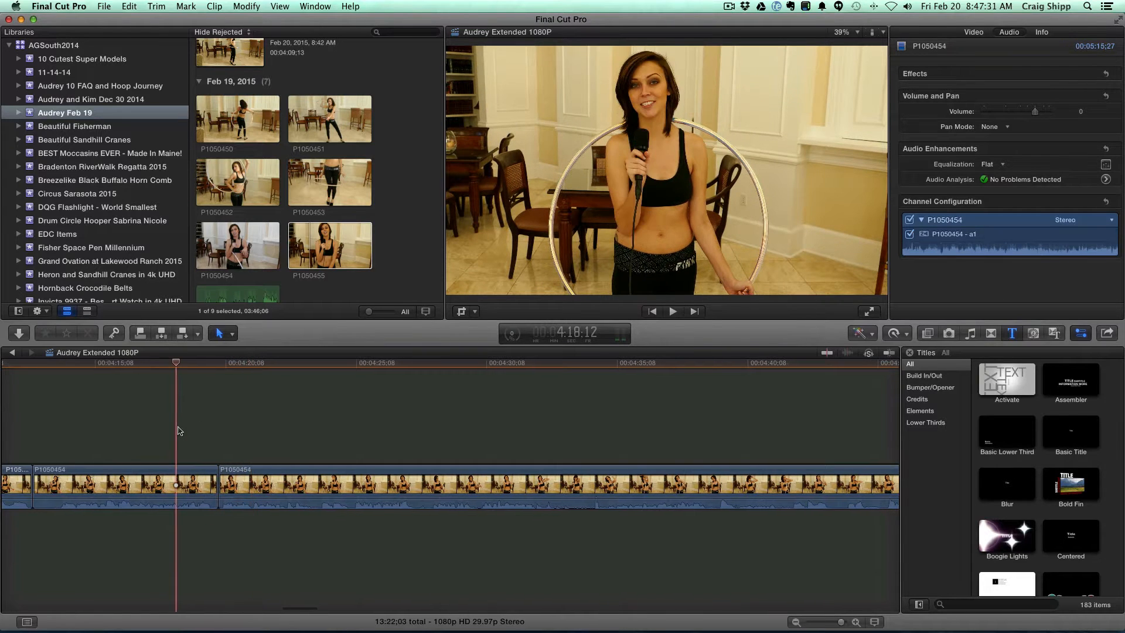
{"action": "key", "text": "space"}
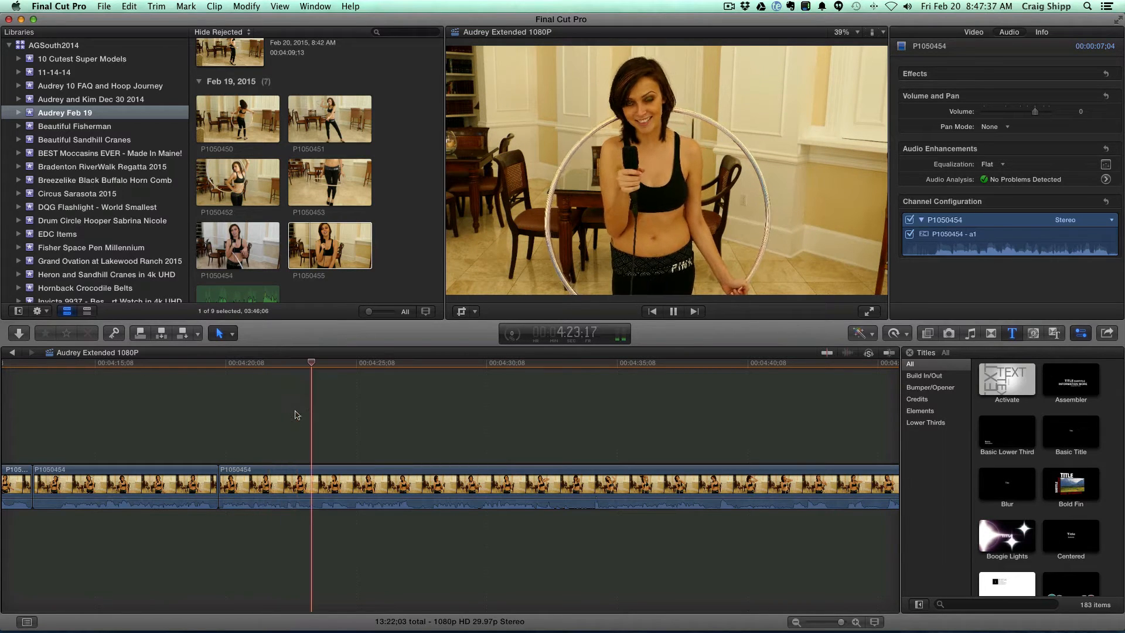
{"action": "key", "text": "space"}
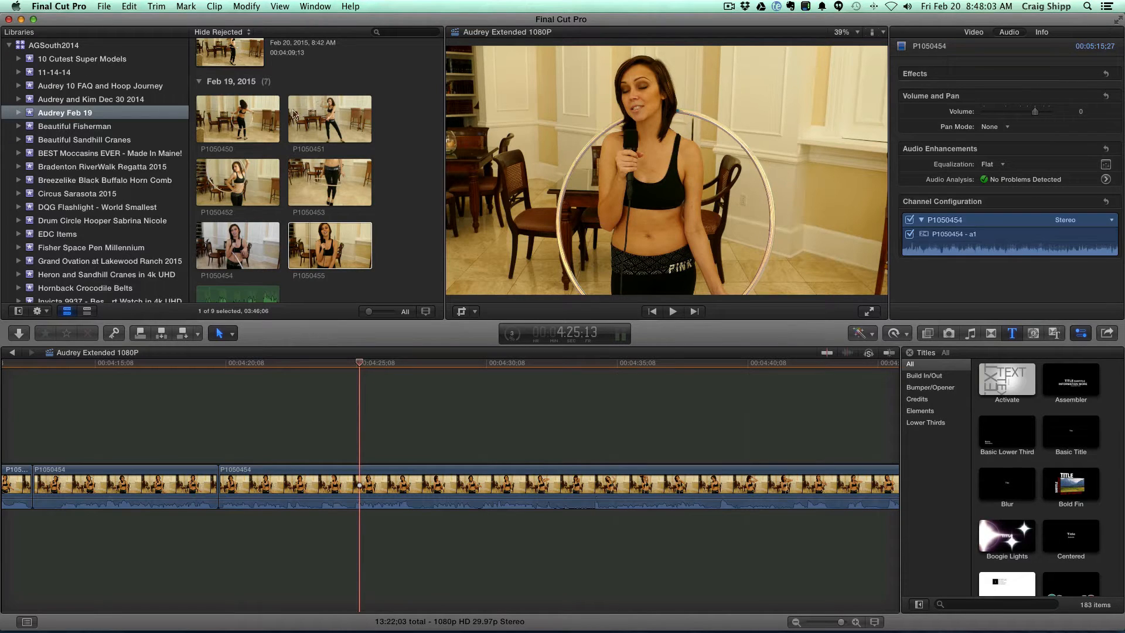
{"action": "left_click", "coordinate": [729, 8]}
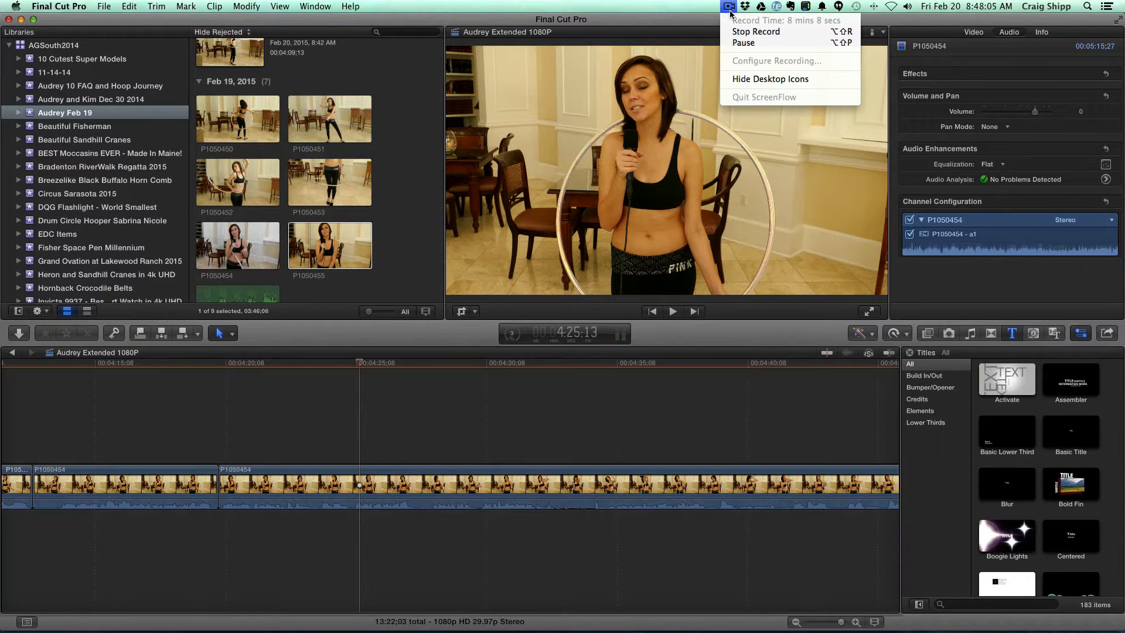
{"action": "left_click", "coordinate": [732, 44]}
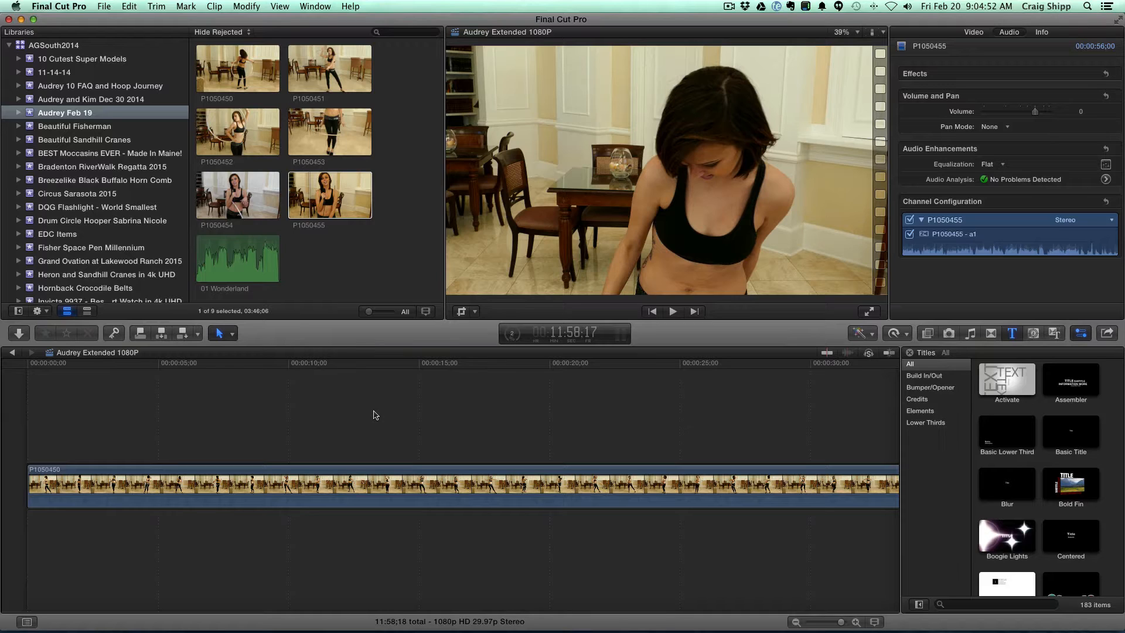
Play the project's opening 15 seconds, and split clip P1050450 at about 4 seconds and again at about 15.5 seconds
{"action": "left_click", "coordinate": [28, 405]}
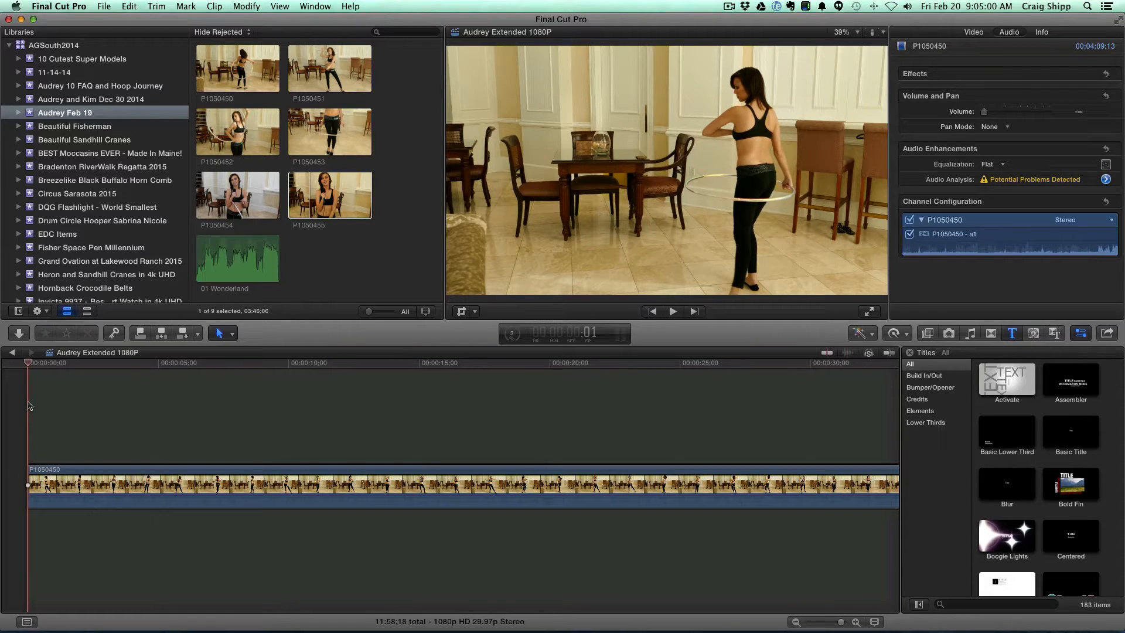
{"action": "key", "text": "space"}
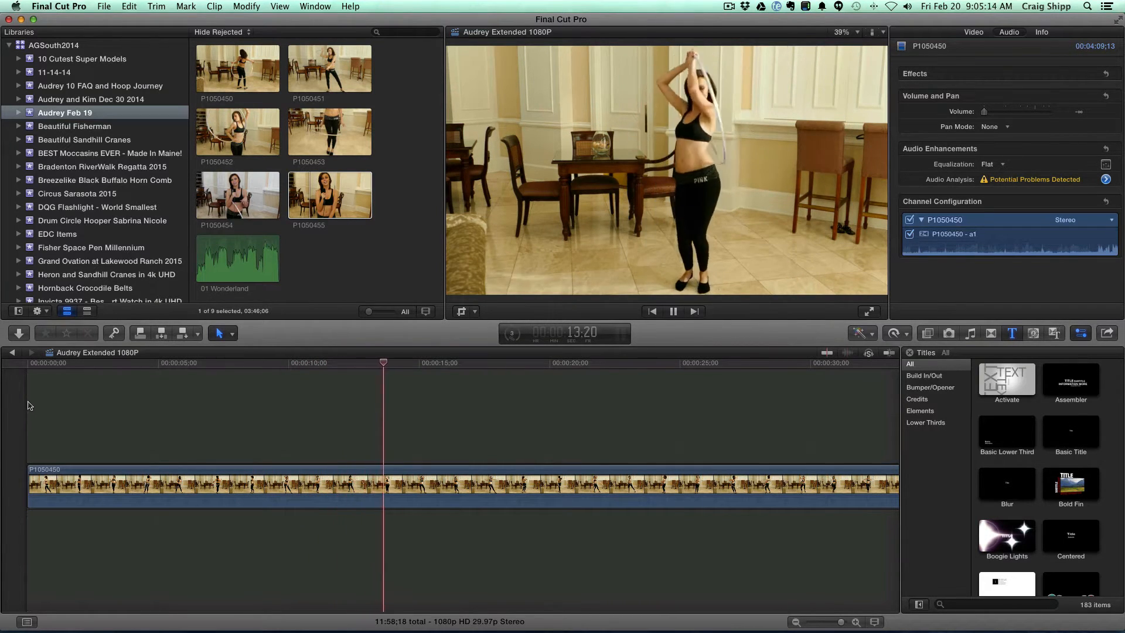
{"action": "key", "text": "space"}
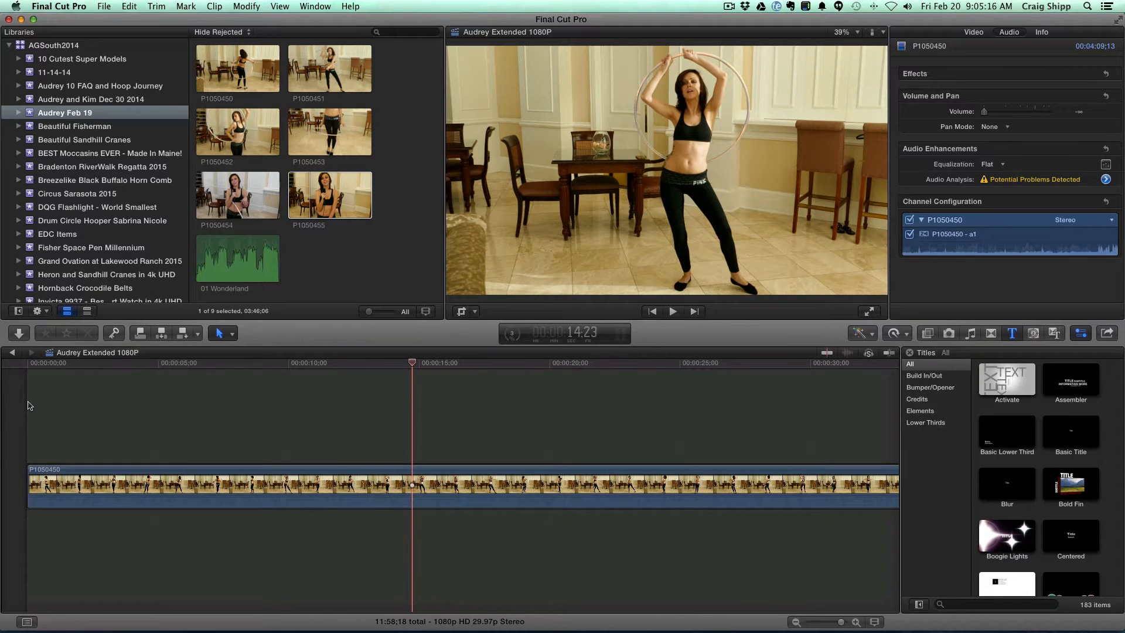
{"action": "key", "text": "b"}
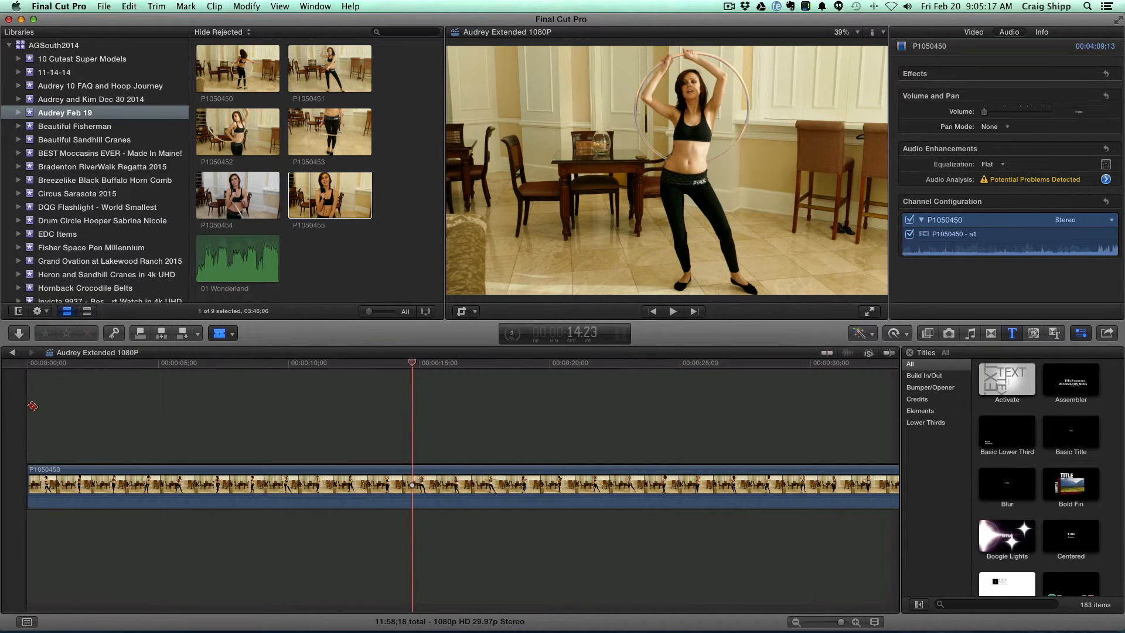
{"action": "left_click", "coordinate": [130, 480]}
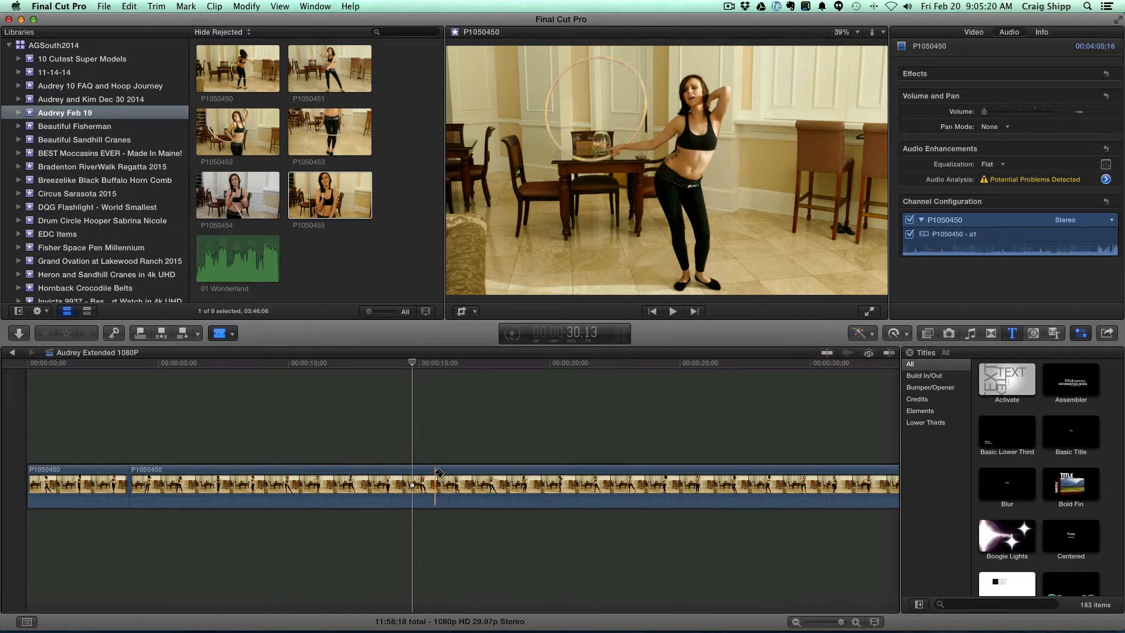
{"action": "left_click", "coordinate": [434, 474]}
{"action": "key", "text": "a"}
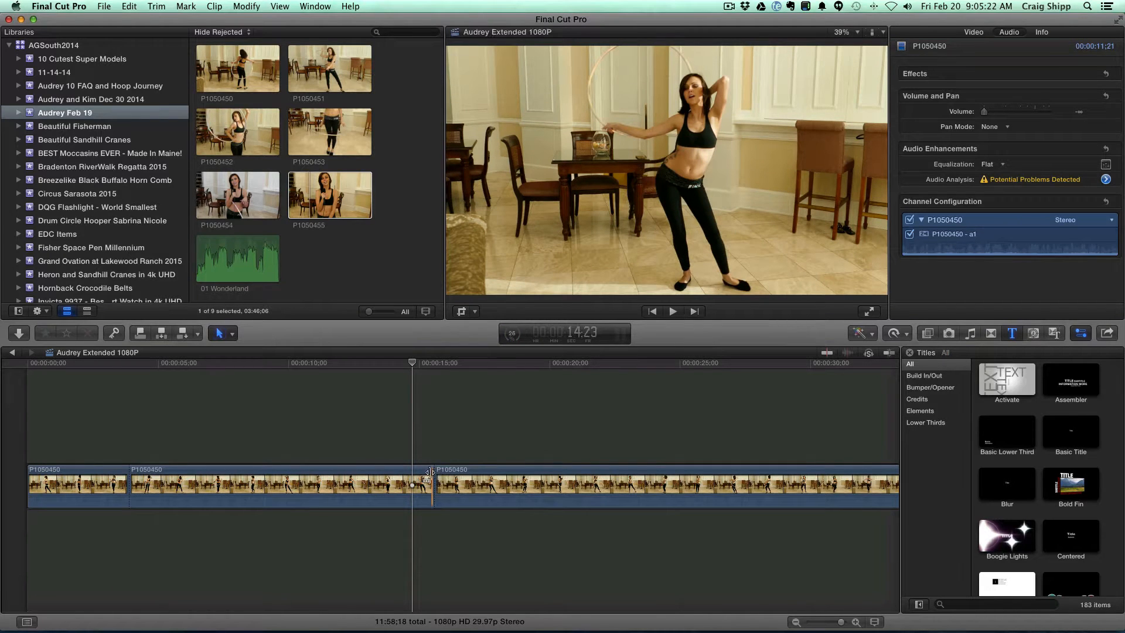
Crop the P1050450 piece between about 4 and 15.5 seconds, framing the hula hooper from about the knees up
{"action": "left_click", "coordinate": [317, 483]}
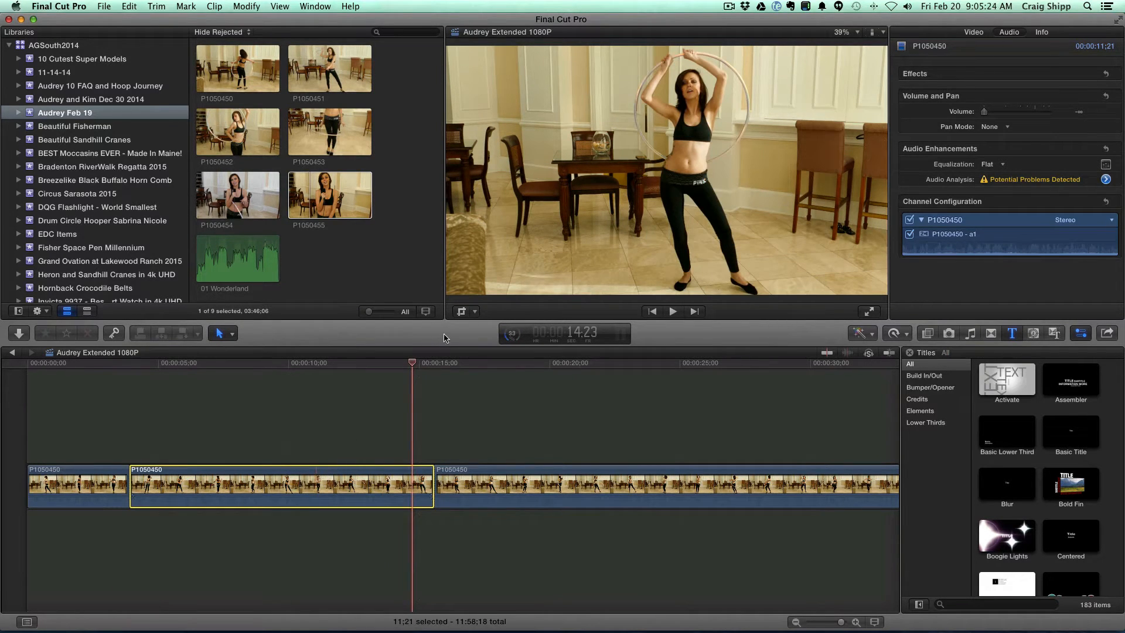
{"action": "left_click", "coordinate": [462, 312]}
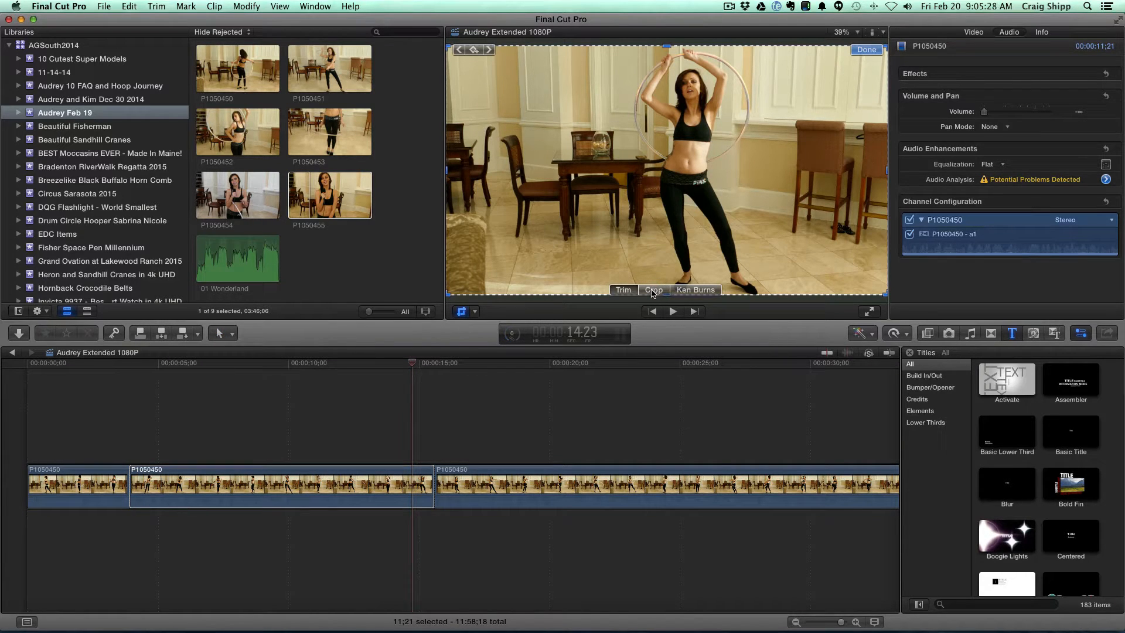
{"action": "left_click", "coordinate": [652, 290]}
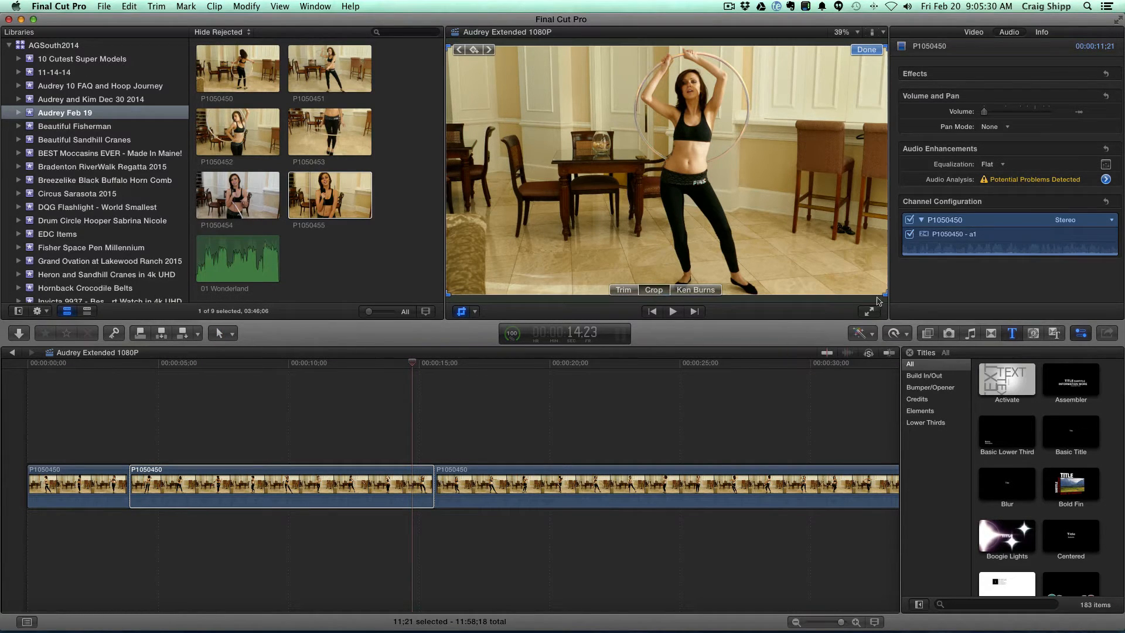
{"action": "left_click_drag", "start_coordinate": [886, 298], "coordinate": [787, 207]}
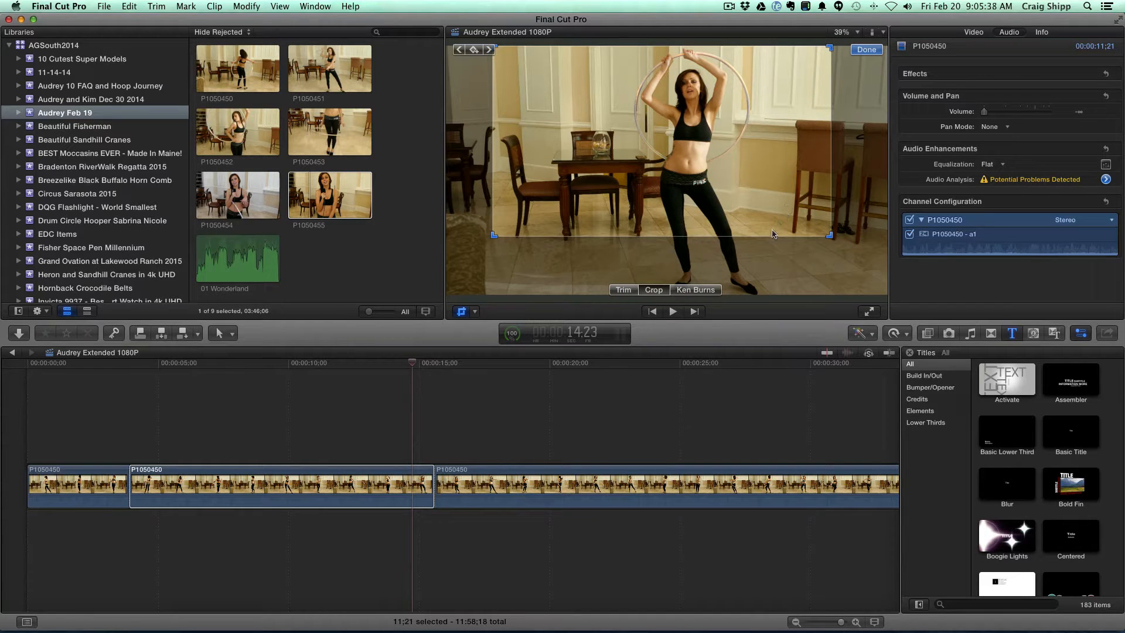
{"action": "left_click", "coordinate": [867, 49]}
Play the timeline from about 3 seconds through the cropped piece and on to about 33 seconds to review the hoop footage
{"action": "left_click", "coordinate": [106, 433]}
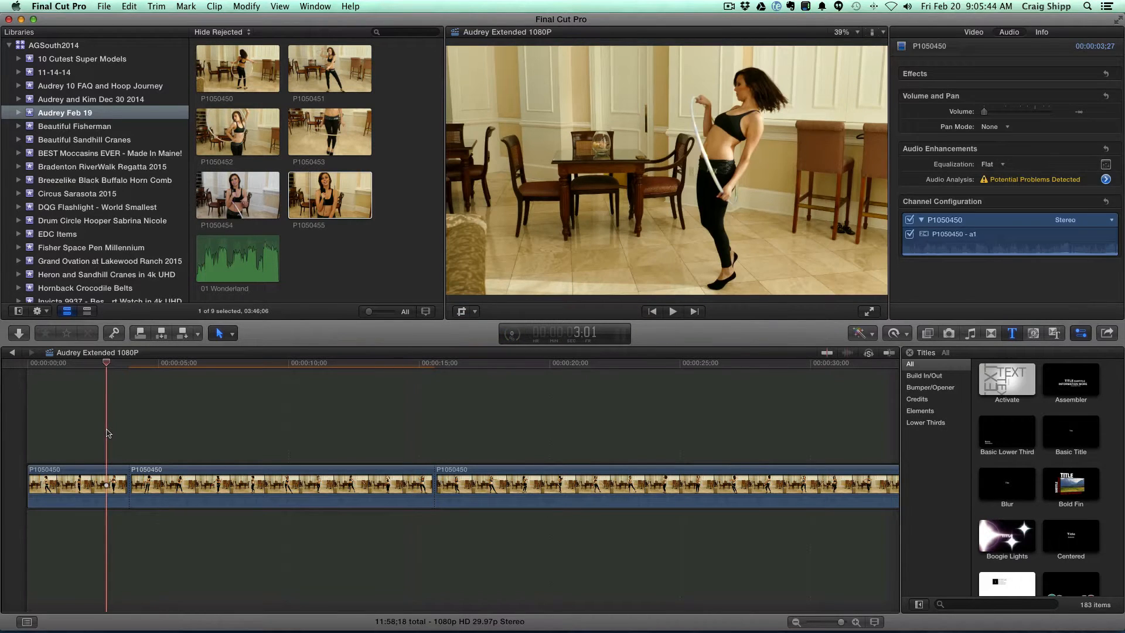
{"action": "key", "text": "space"}
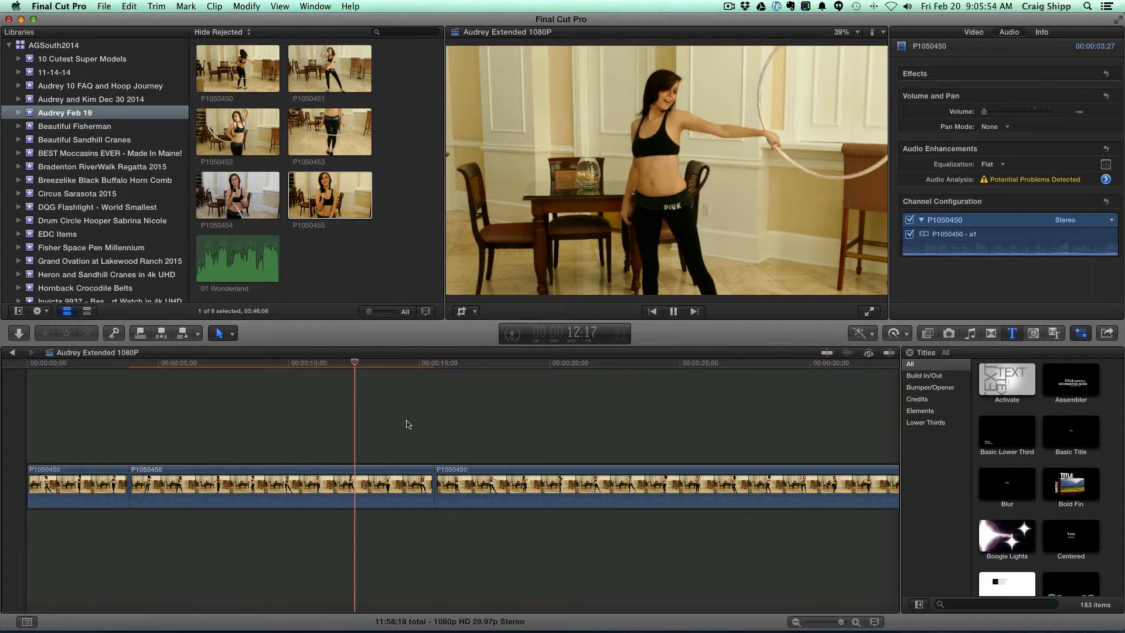
{"action": "scroll", "coordinate": [408, 424], "scroll_direction": "right", "scroll_amount": 5}
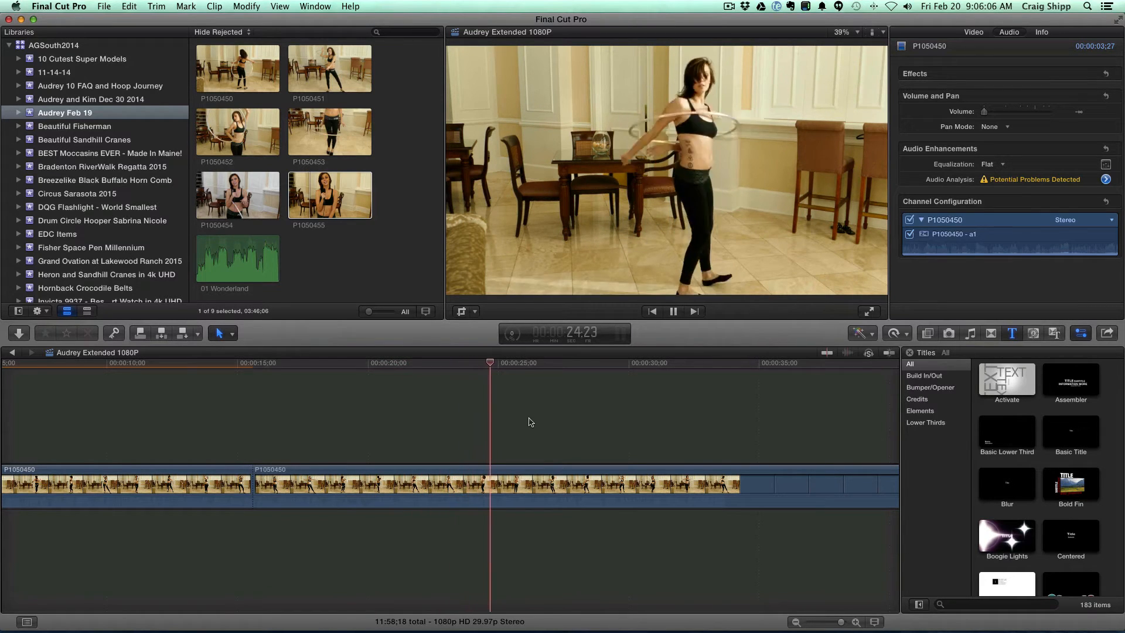
{"action": "scroll", "coordinate": [529, 422], "scroll_direction": "right", "scroll_amount": 10}
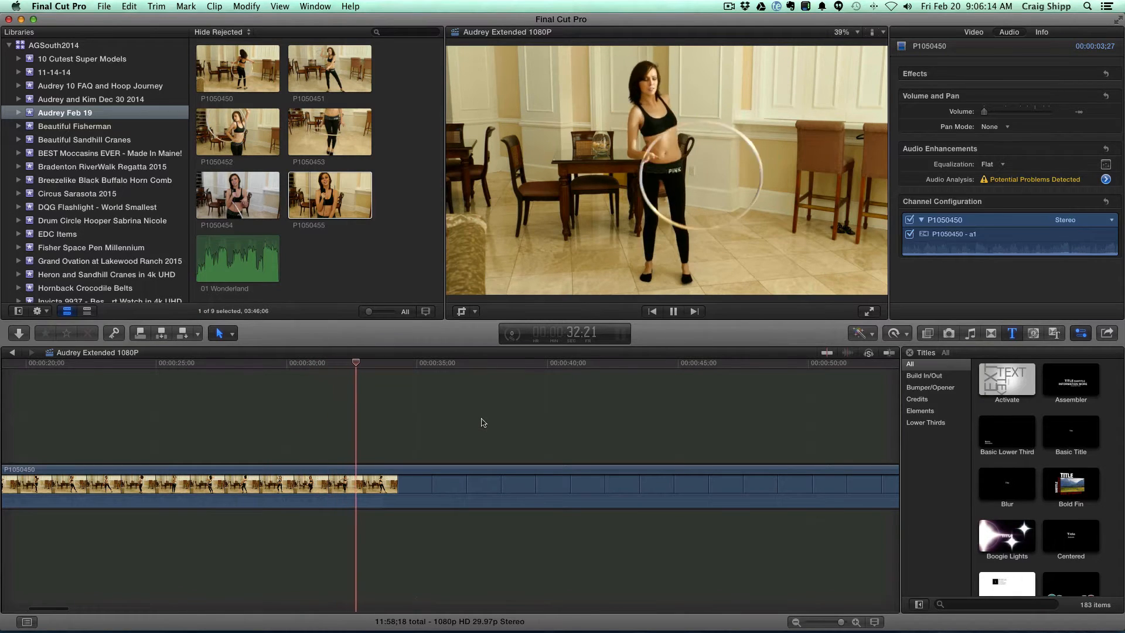
Stop playback and split the last P1050450 piece at about 30 seconds and again at about 35 seconds
{"action": "key", "text": "space"}
{"action": "key", "text": "b"}
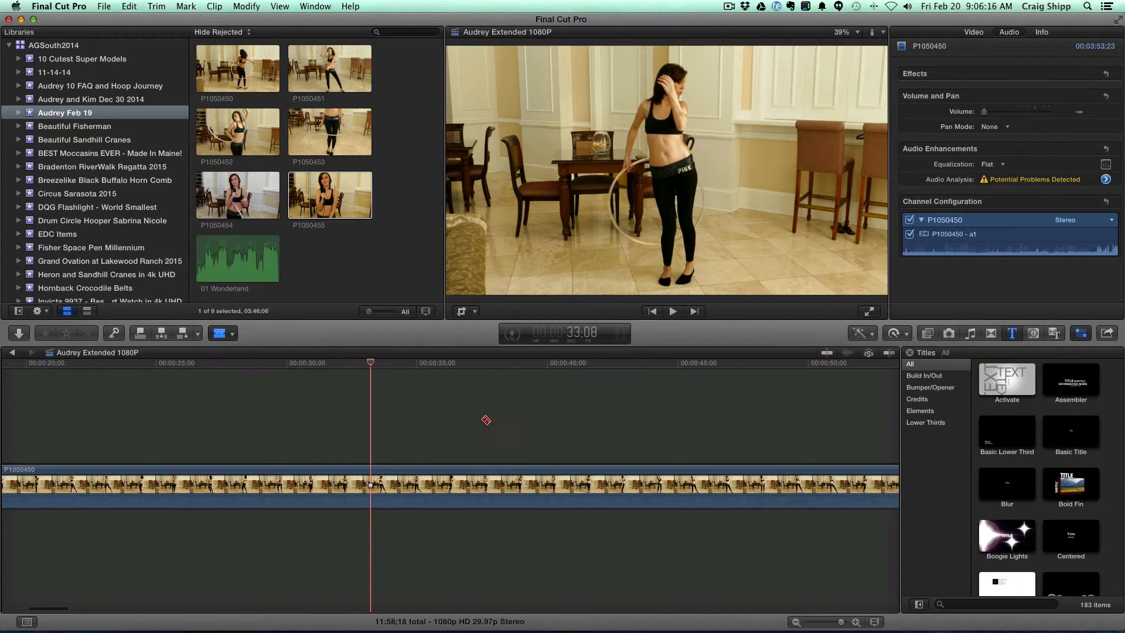
{"action": "left_click", "coordinate": [287, 479]}
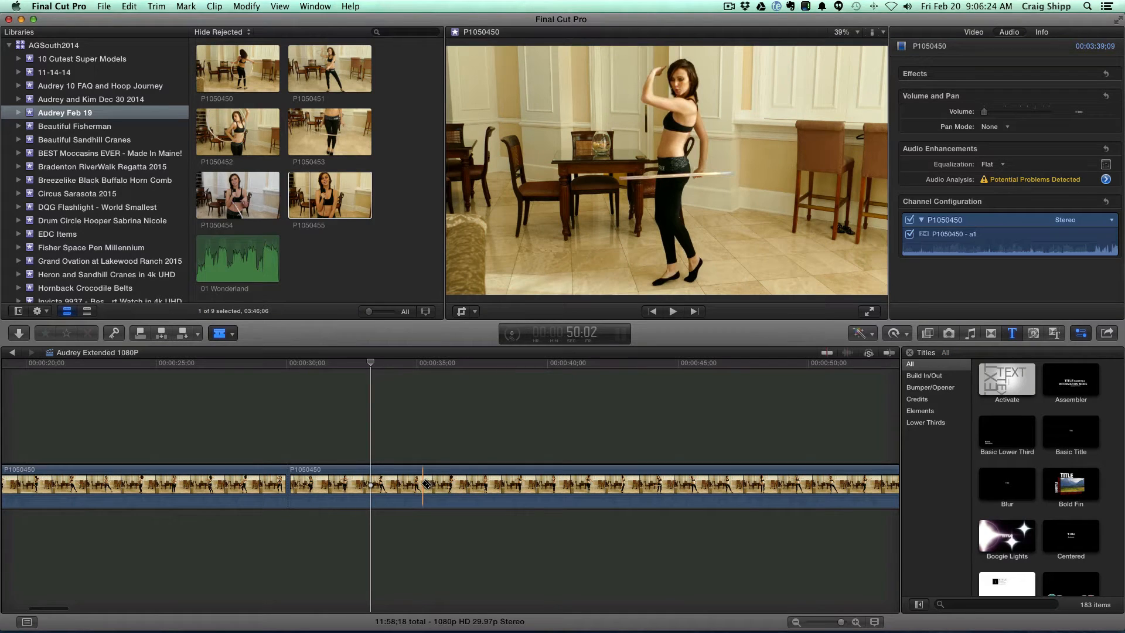
{"action": "left_click", "coordinate": [427, 484]}
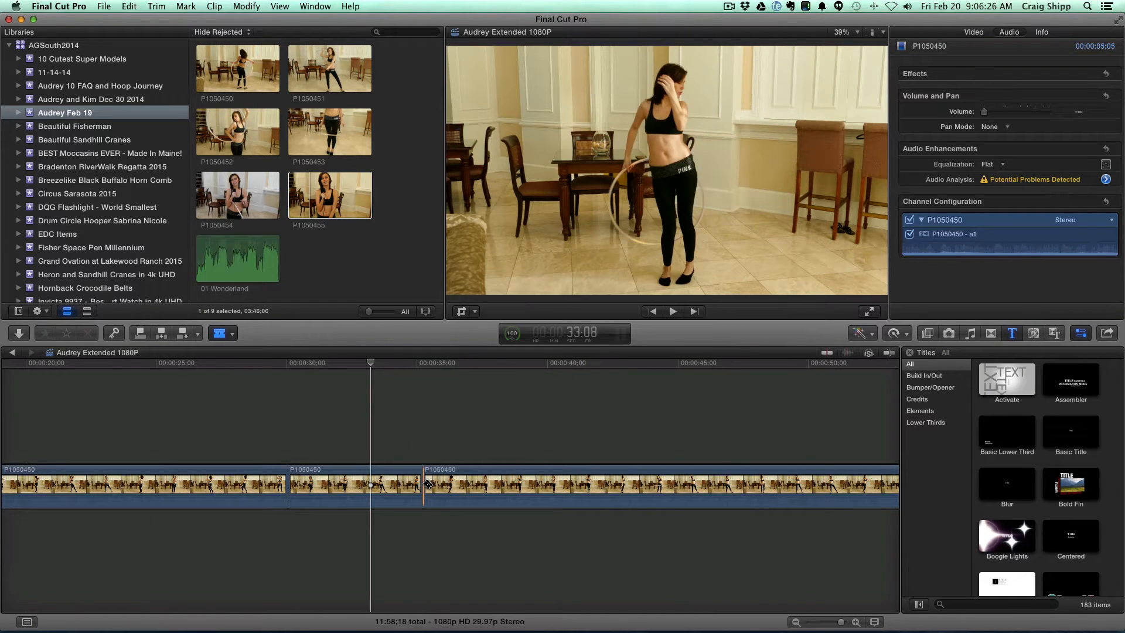
Try to crop the P1050450 piece between about 30 and 35 seconds, framing the hula hooper from the thighs up
{"action": "left_click", "coordinate": [380, 449]}
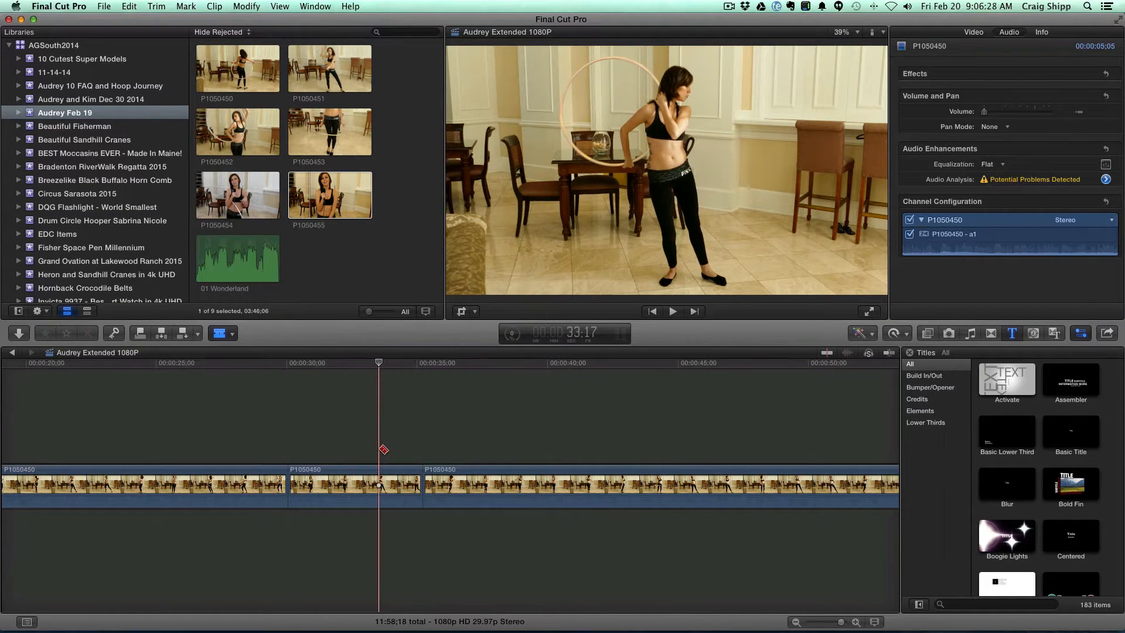
{"action": "key", "text": "a"}
{"action": "left_click", "coordinate": [386, 480]}
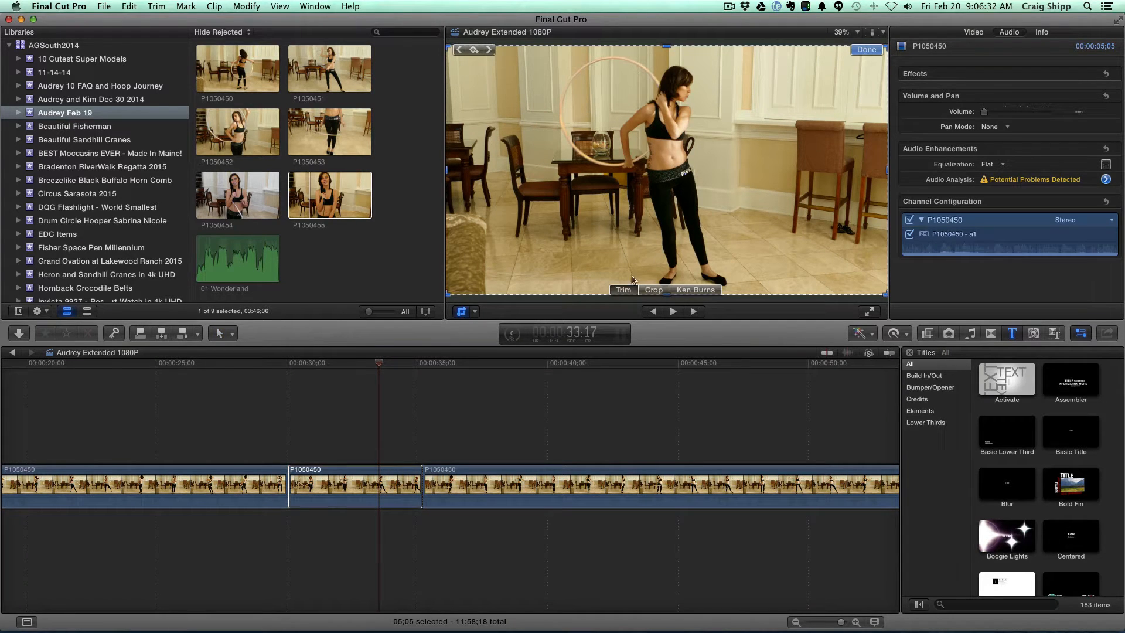
{"action": "left_click", "coordinate": [655, 290]}
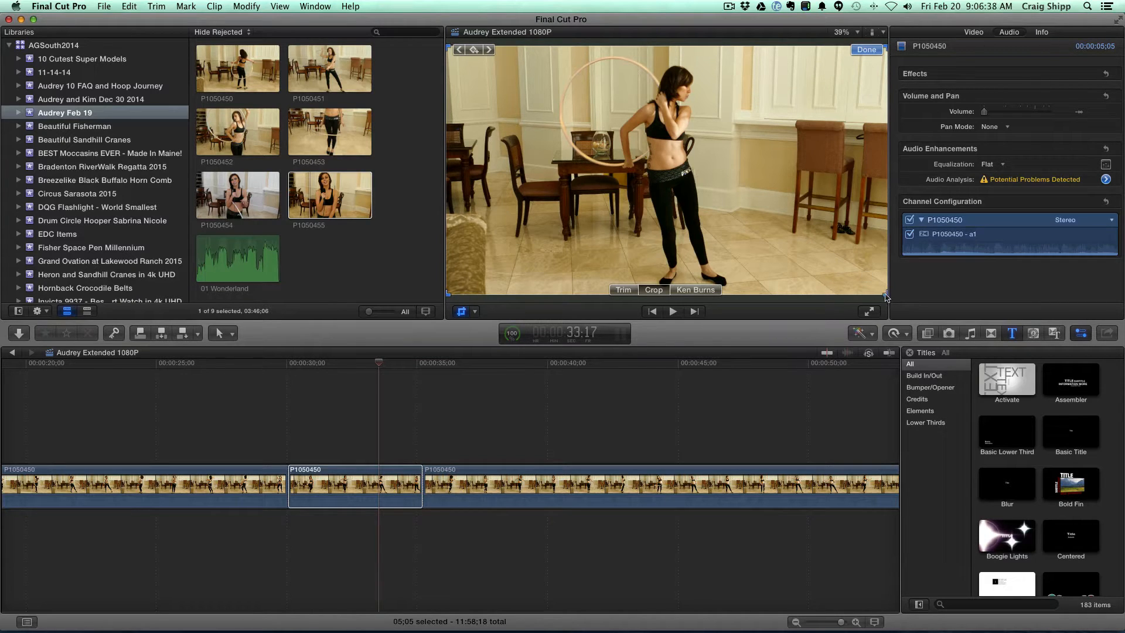
{"action": "left_click_drag", "start_coordinate": [886, 296], "coordinate": [772, 195]}
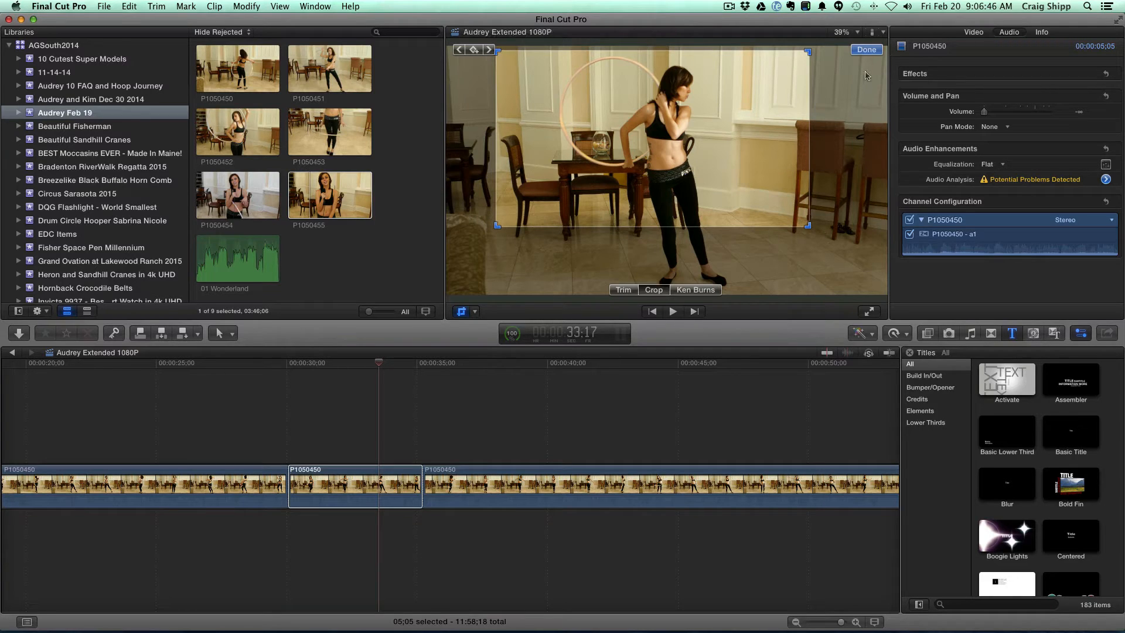
{"action": "left_click", "coordinate": [866, 49]}
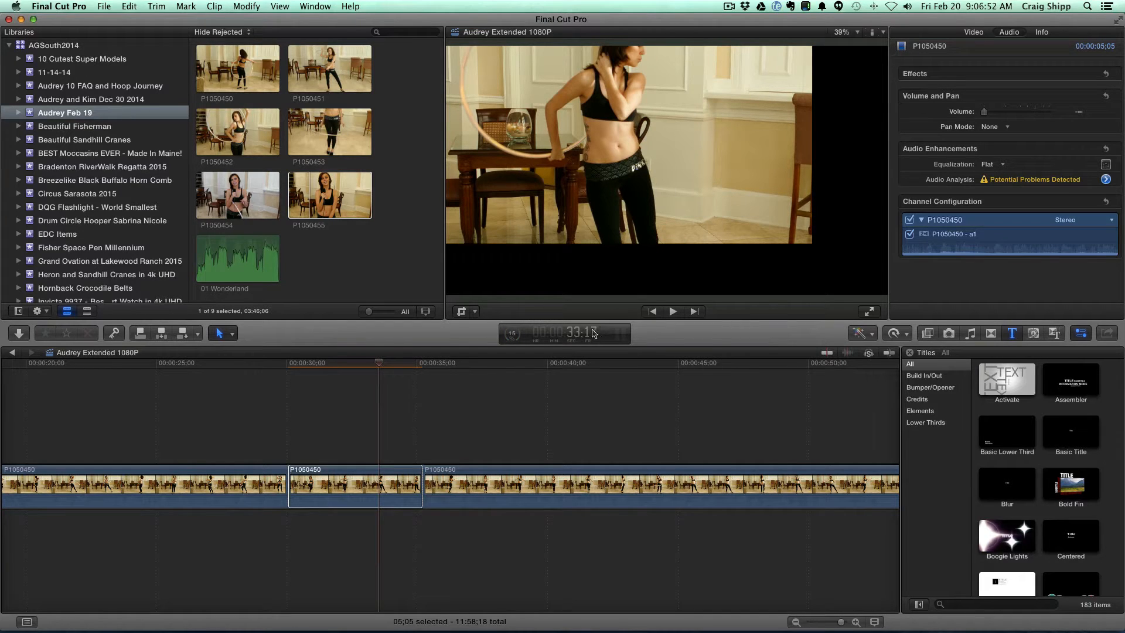
Undo the last crop changes on the P1050450 piece between about 30 and 35 seconds
{"action": "left_click", "coordinate": [129, 7]}
{"action": "left_click", "coordinate": [133, 21]}
{"action": "left_click", "coordinate": [129, 7]}
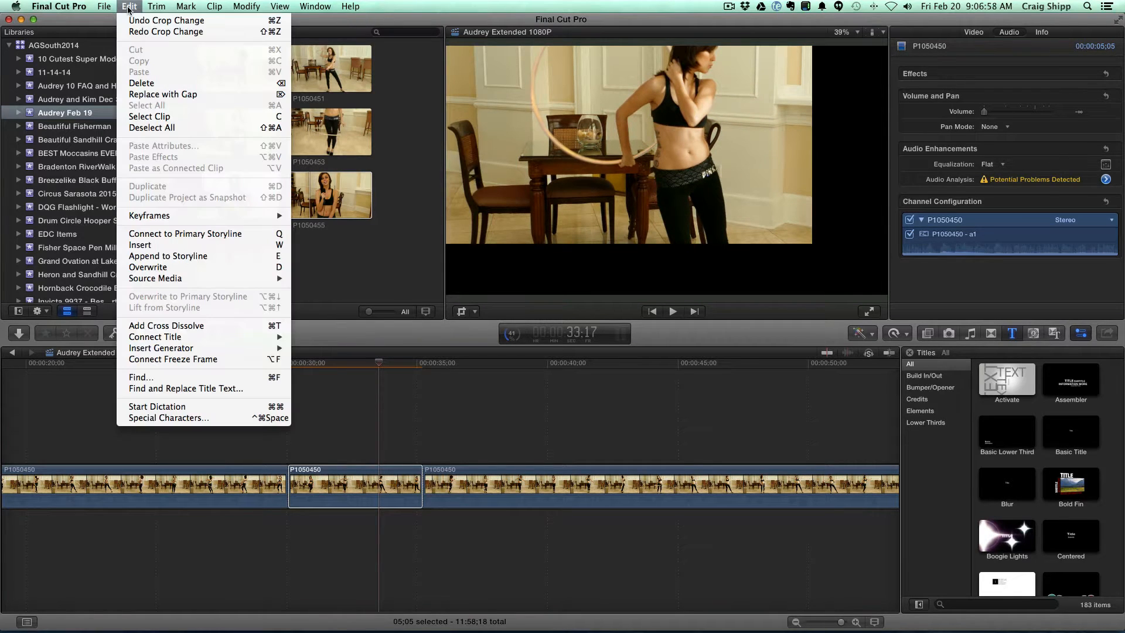
{"action": "left_click", "coordinate": [134, 21]}
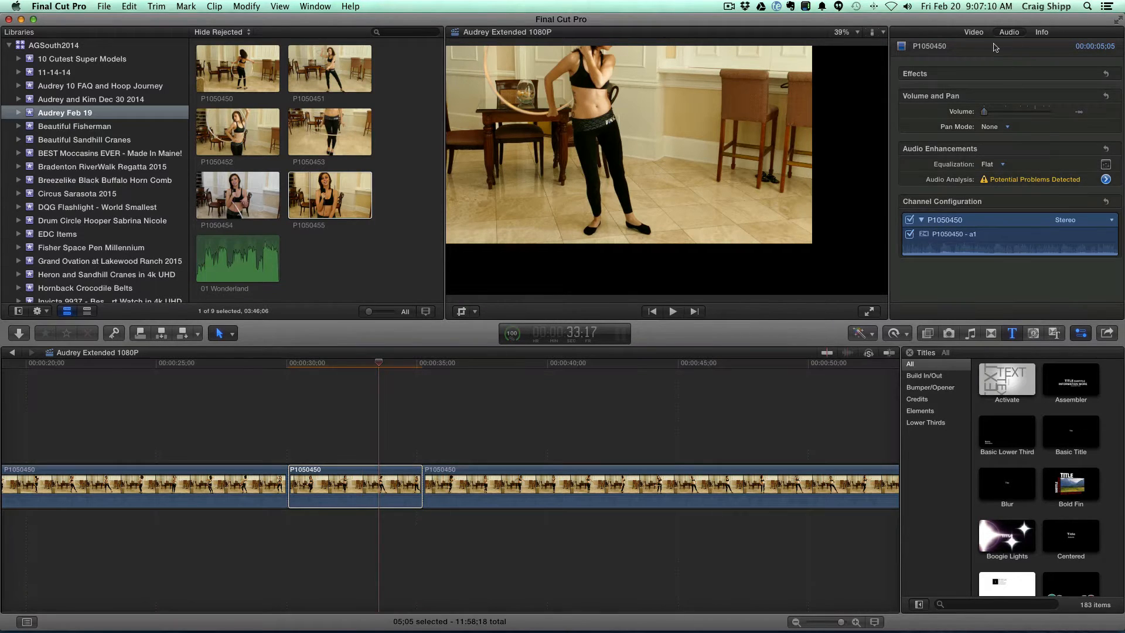
Turn off Transform and Distort for the P1050450 piece between about 30 and 35 seconds
{"action": "left_click", "coordinate": [974, 32]}
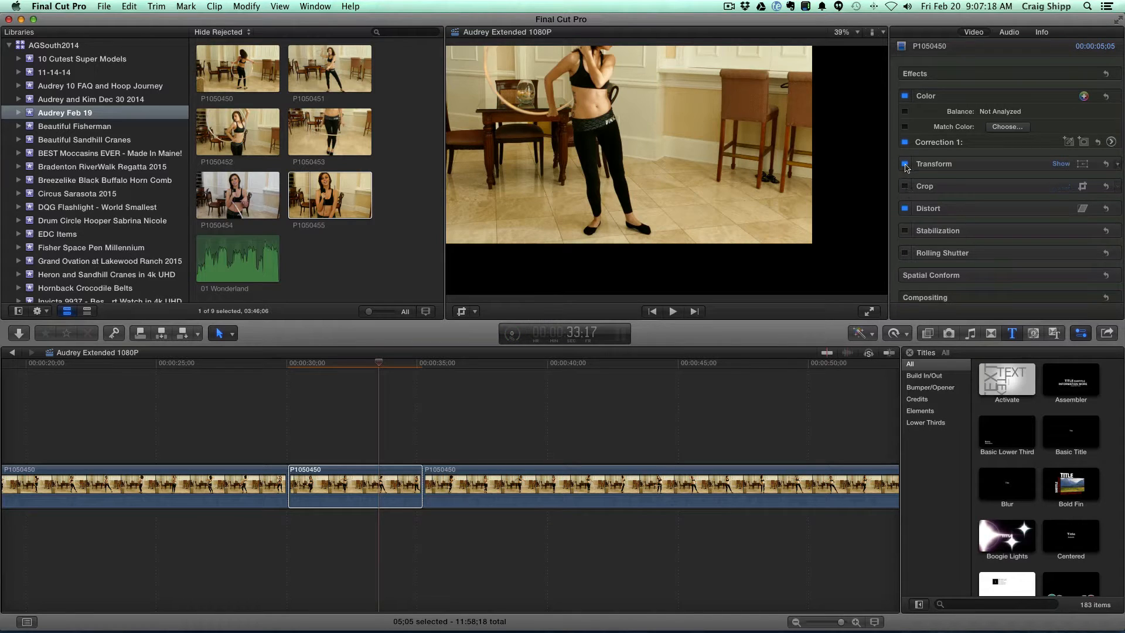
{"action": "left_click", "coordinate": [904, 164]}
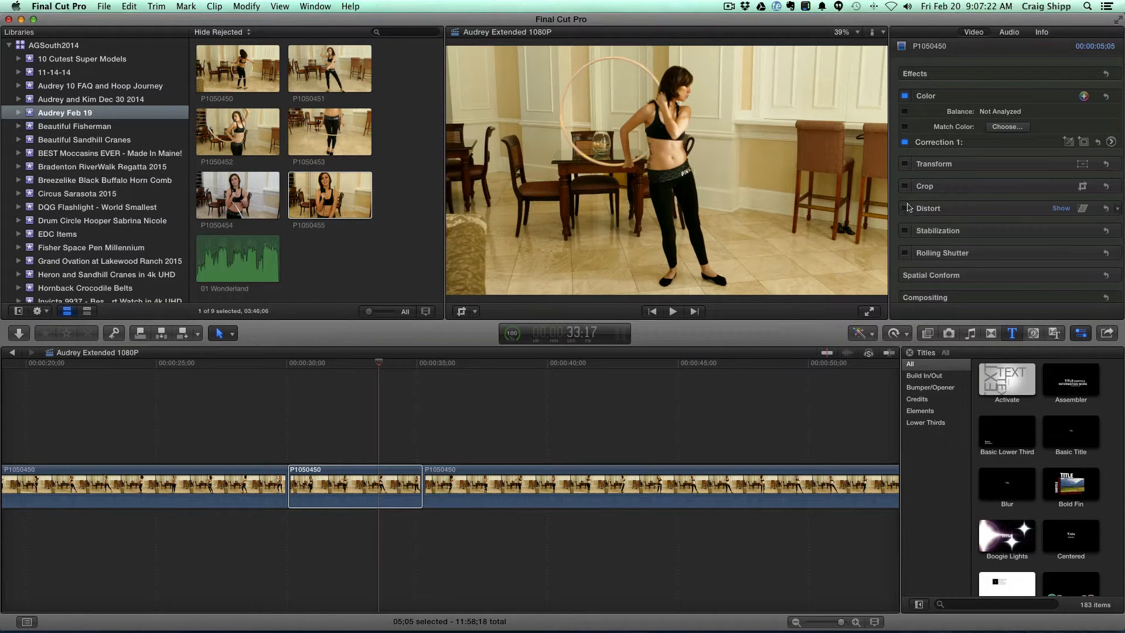
Try to reopen the crop controls on the P1050450 piece between about 30 and 35 seconds
{"action": "left_click", "coordinate": [363, 432]}
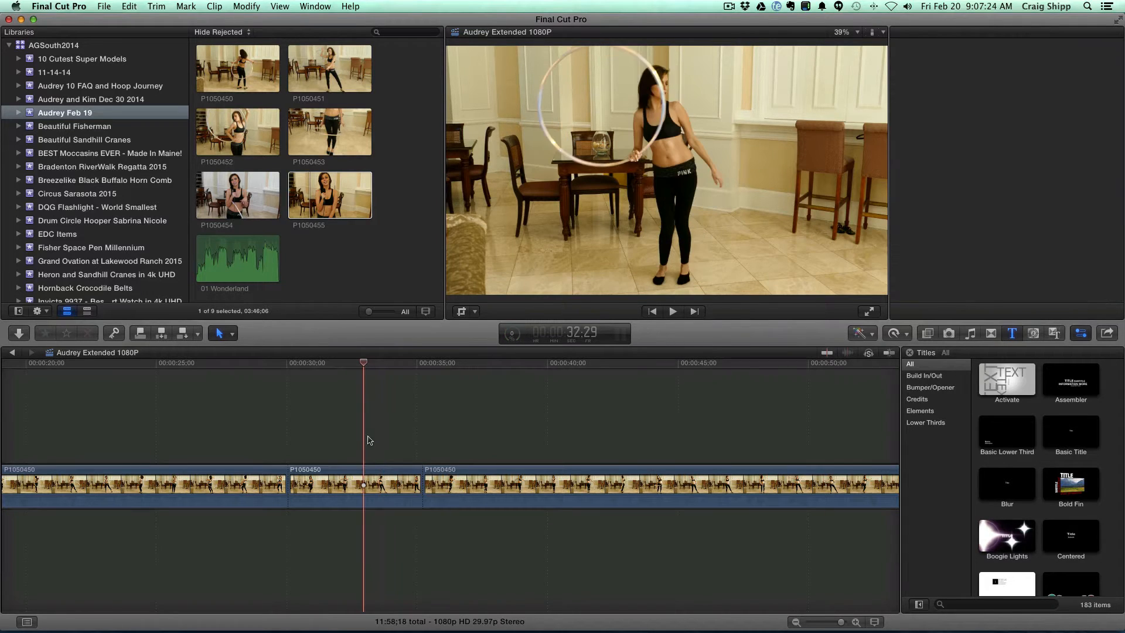
{"action": "left_click", "coordinate": [461, 312]}
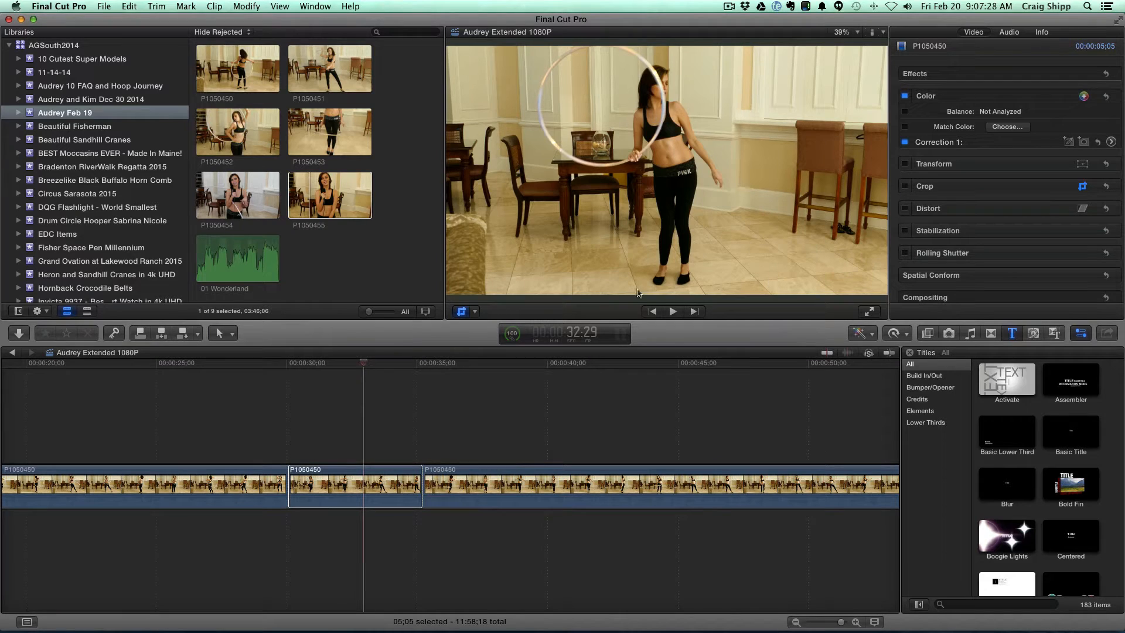
{"action": "left_click", "coordinate": [462, 312]}
{"action": "left_click", "coordinate": [389, 471]}
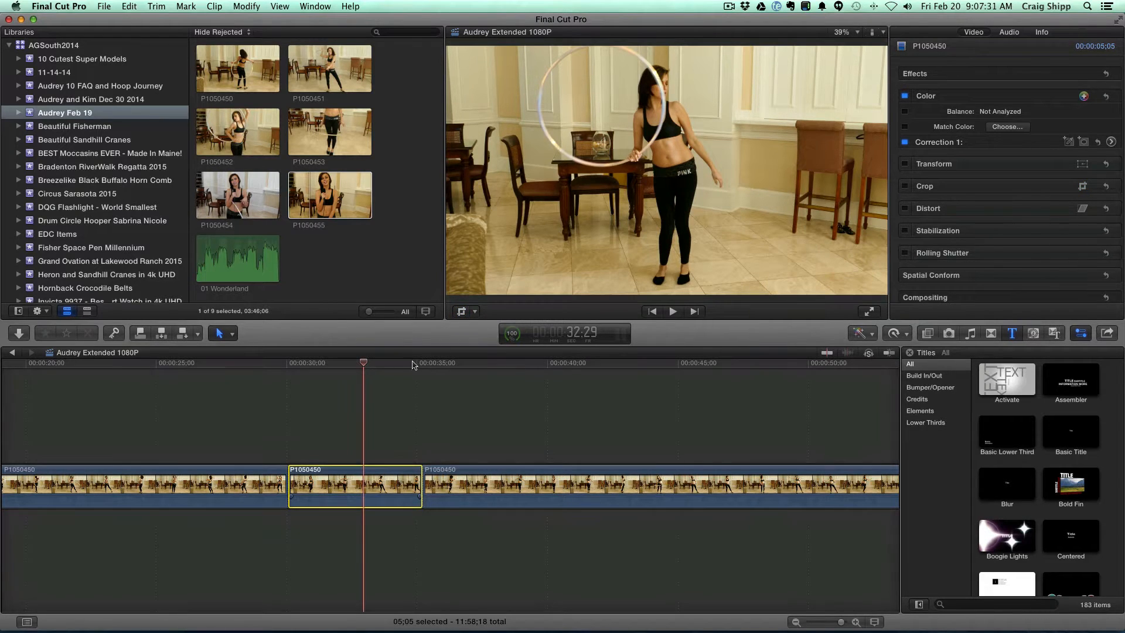
{"action": "left_click", "coordinate": [461, 312]}
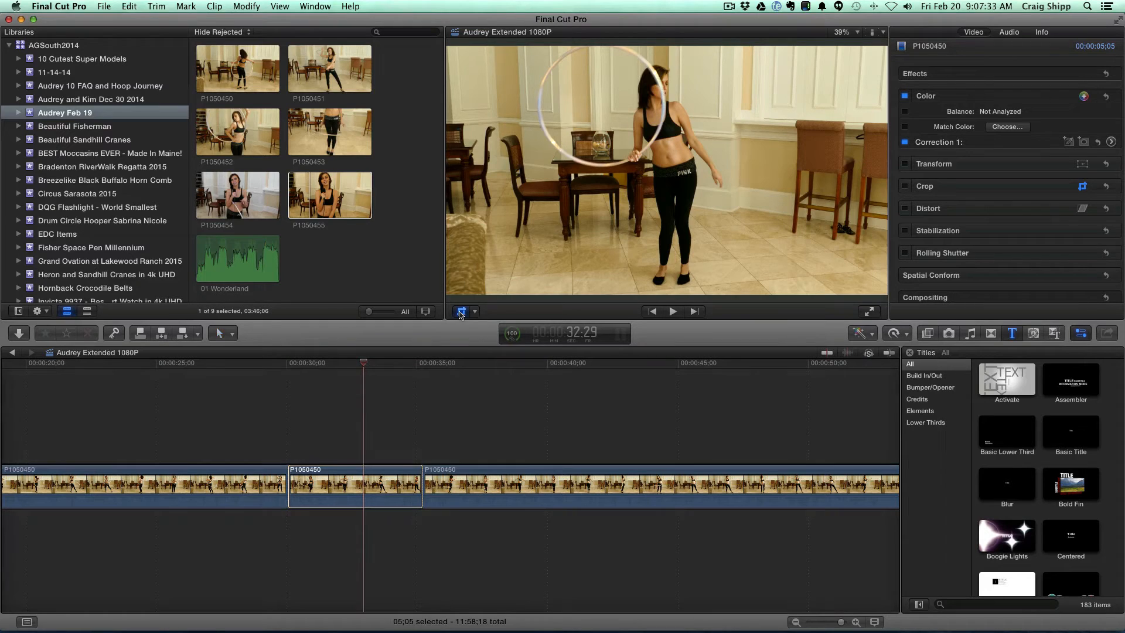
{"action": "left_click", "coordinate": [275, 420]}
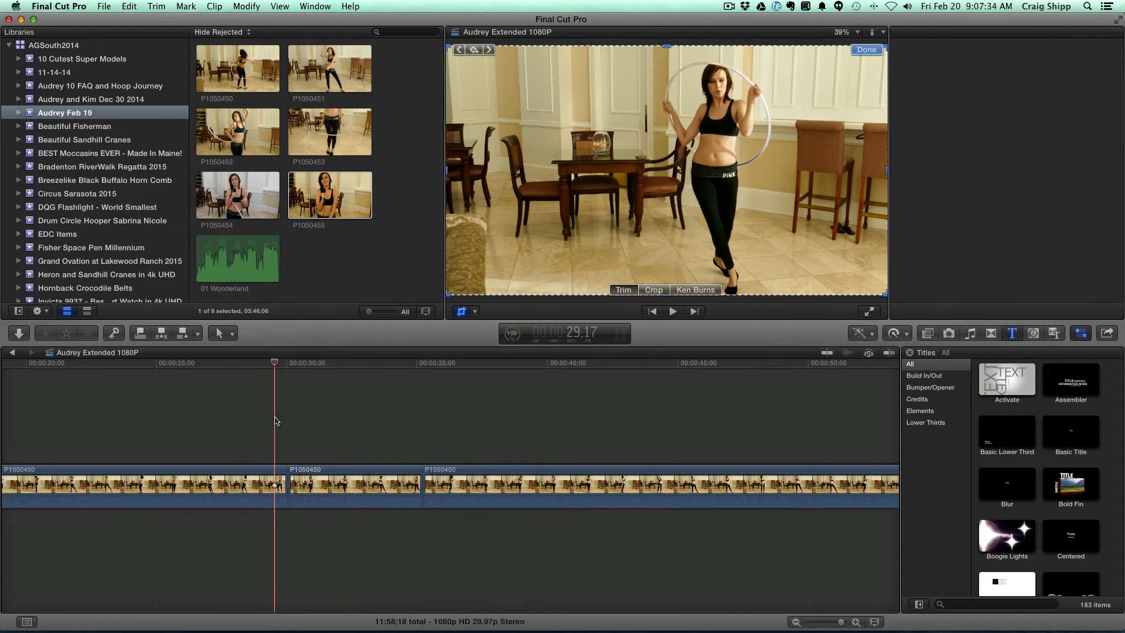
{"action": "left_click", "coordinate": [343, 402]}
{"action": "left_click", "coordinate": [361, 474]}
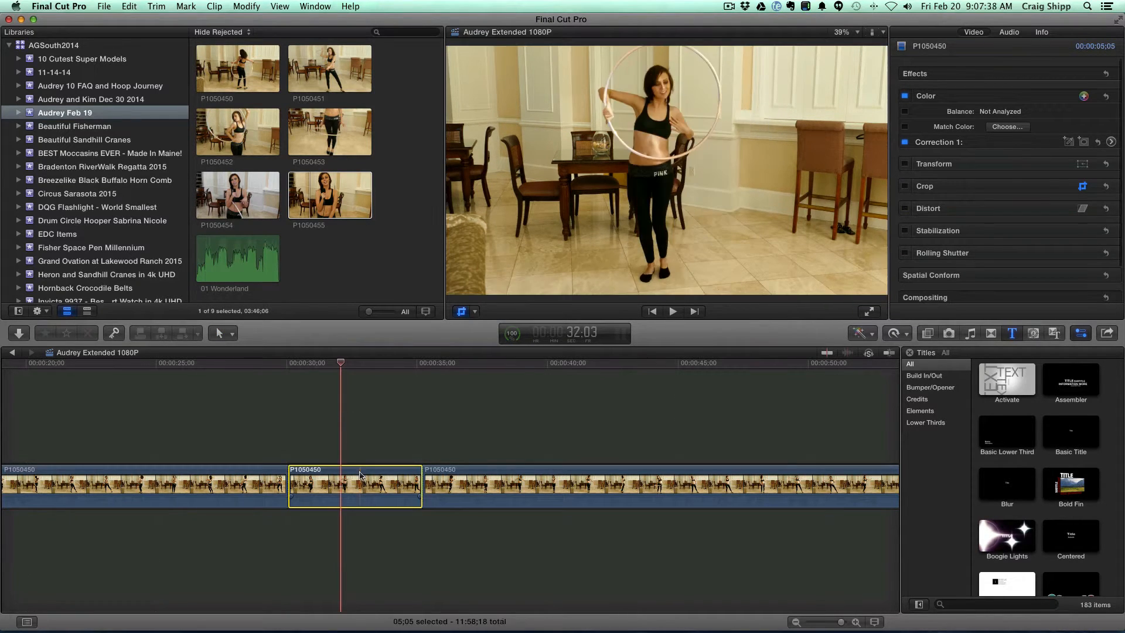
{"action": "left_click", "coordinate": [461, 312]}
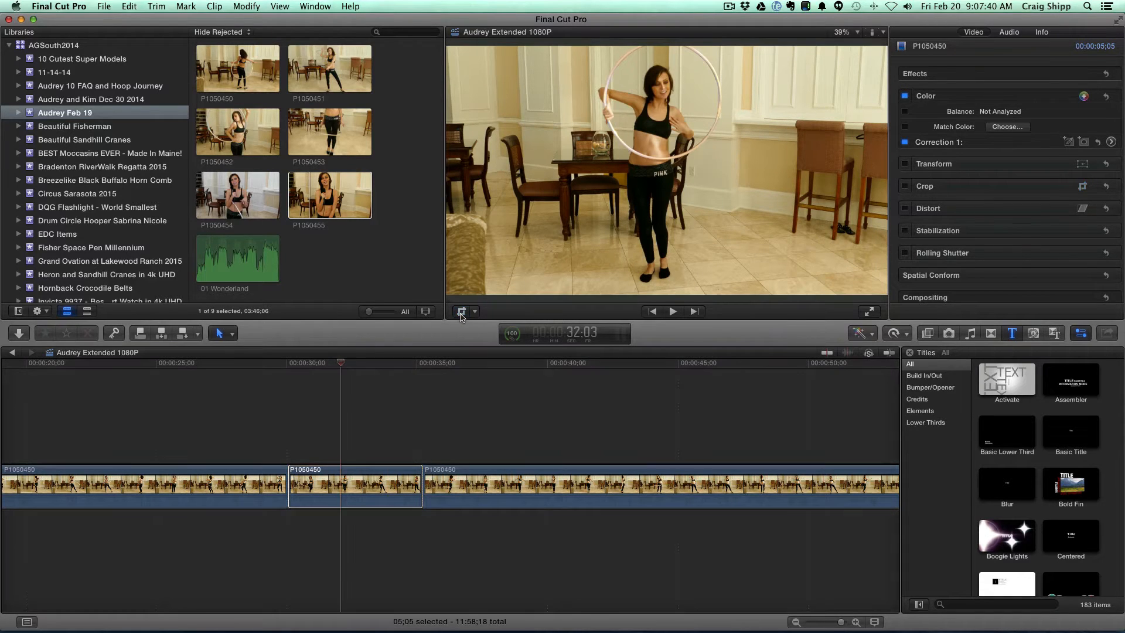
{"action": "left_click", "coordinate": [461, 312]}
Play the footage from about 29.5 seconds, and split the last P1050450 piece at about 45 seconds
{"action": "left_click", "coordinate": [273, 431]}
{"action": "key", "text": "space"}
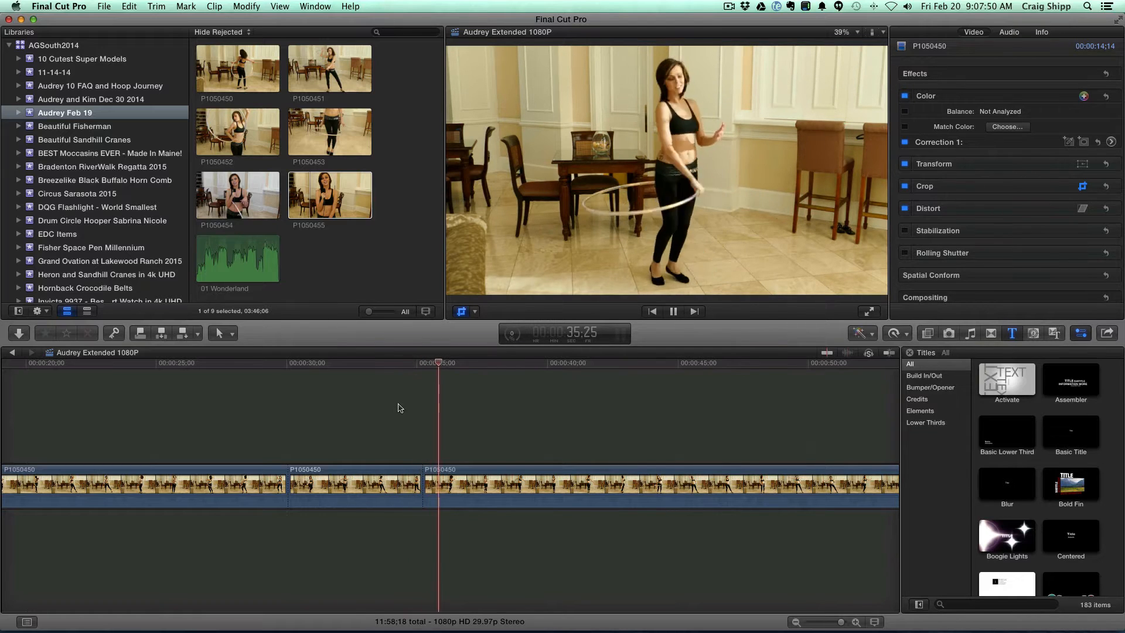
{"action": "scroll", "coordinate": [427, 400], "scroll_direction": "right", "scroll_amount": 10}
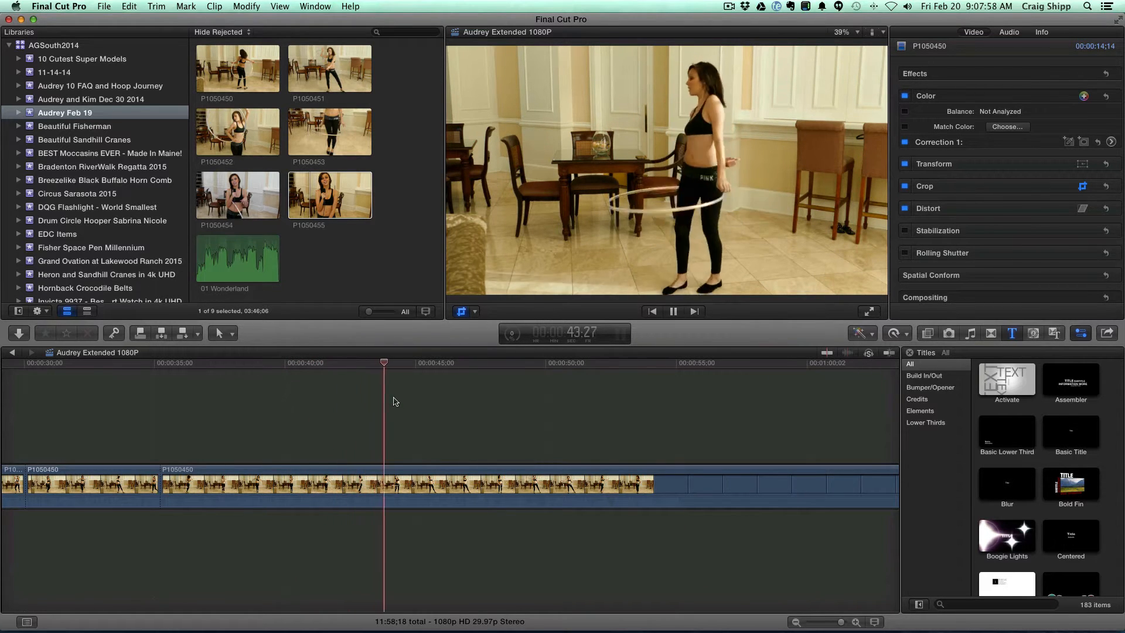
{"action": "key", "text": "shift+c"}
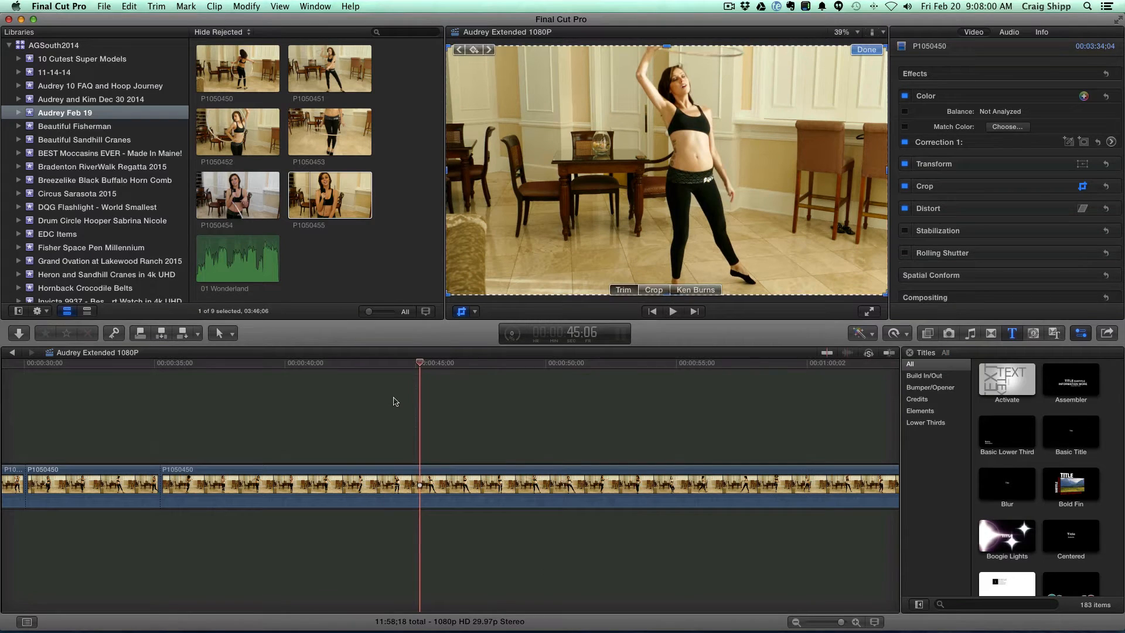
{"action": "key", "text": "b"}
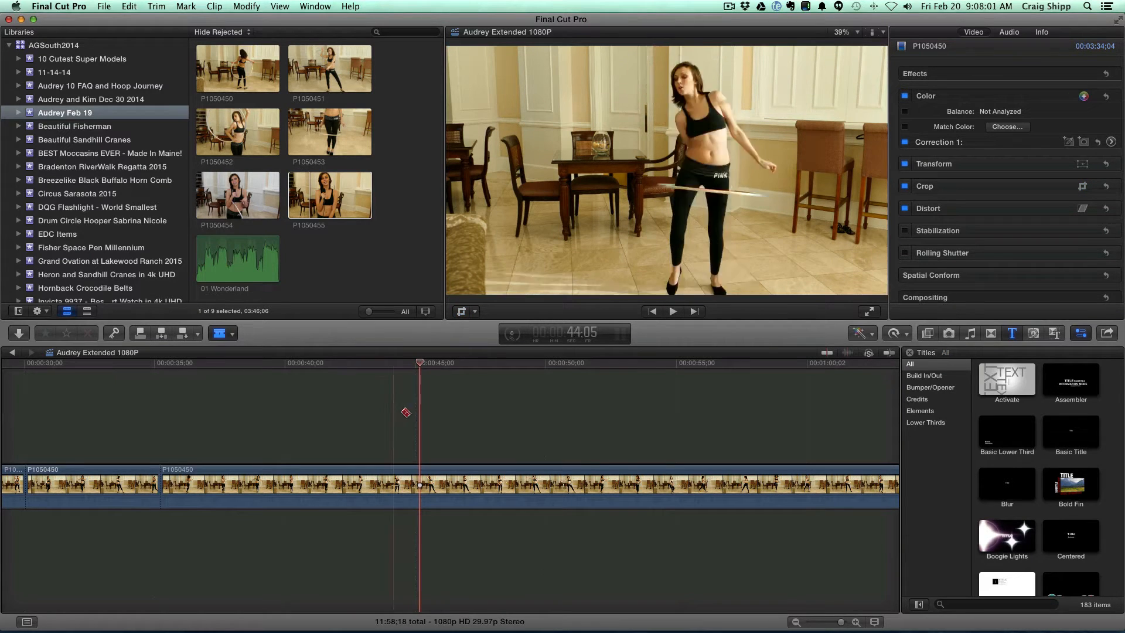
{"action": "left_click", "coordinate": [427, 484]}
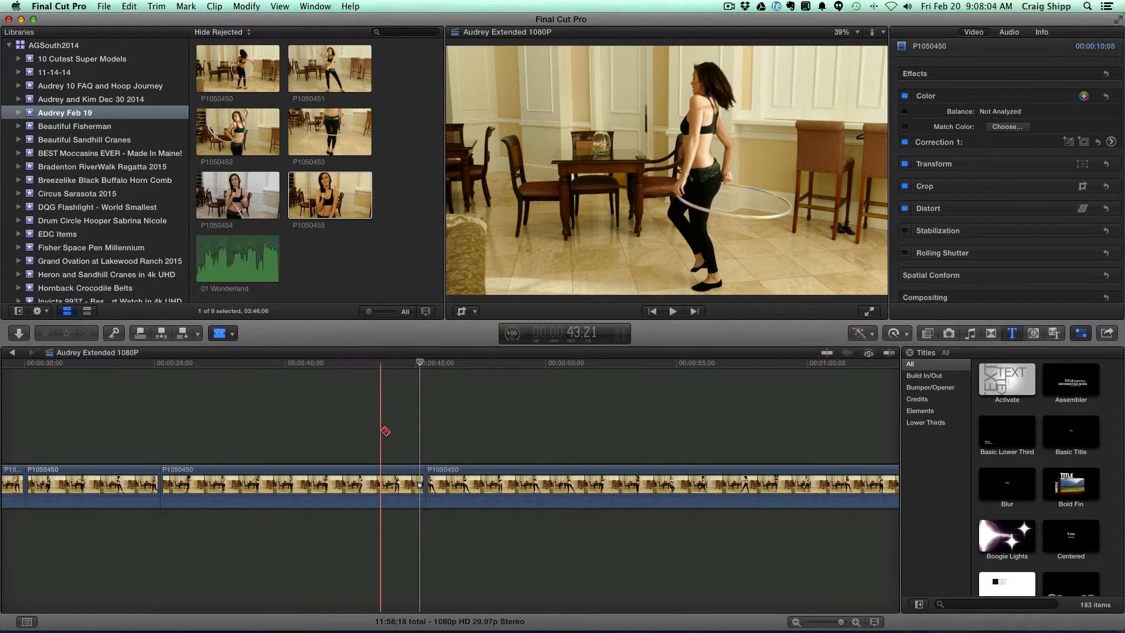
Crop the P1050450 piece between about 35 and 45 seconds to about two-thirds of the frame, framing the dancer's lower body
{"action": "key", "text": "a"}
{"action": "left_click", "coordinate": [346, 478]}
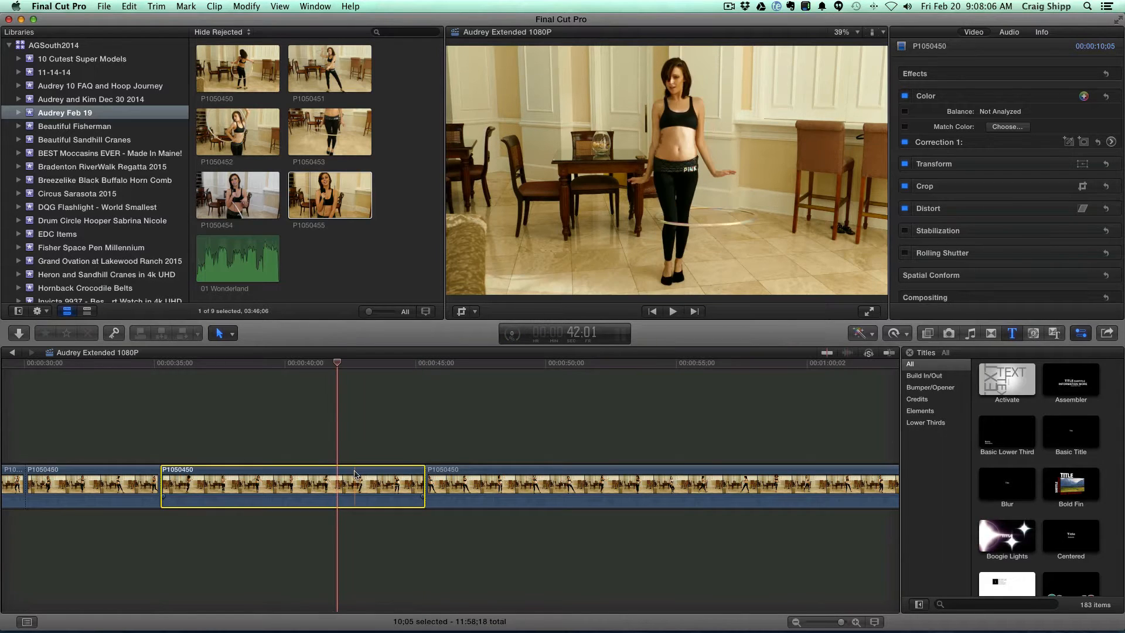
{"action": "left_click", "coordinate": [462, 313]}
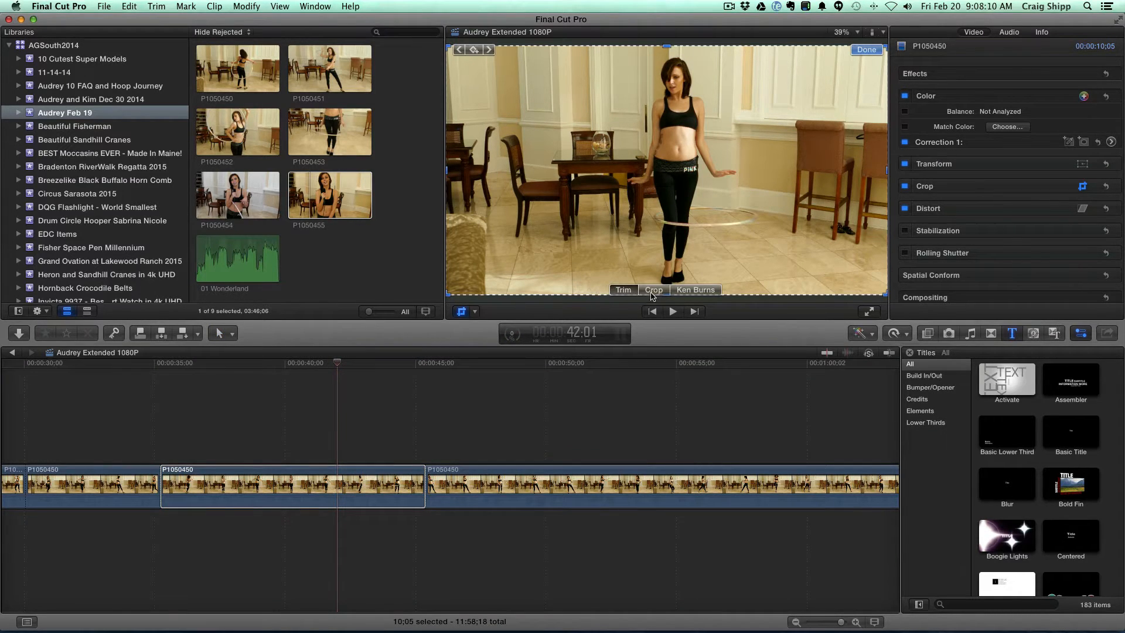
{"action": "left_click", "coordinate": [654, 290]}
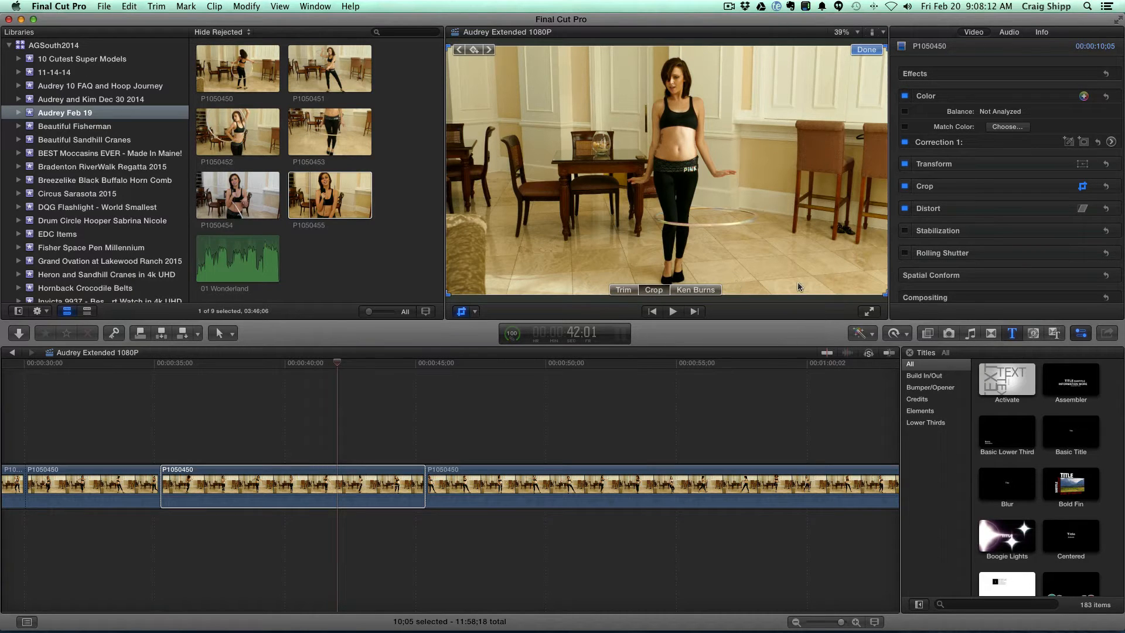
{"action": "left_click_drag", "start_coordinate": [886, 296], "coordinate": [748, 206]}
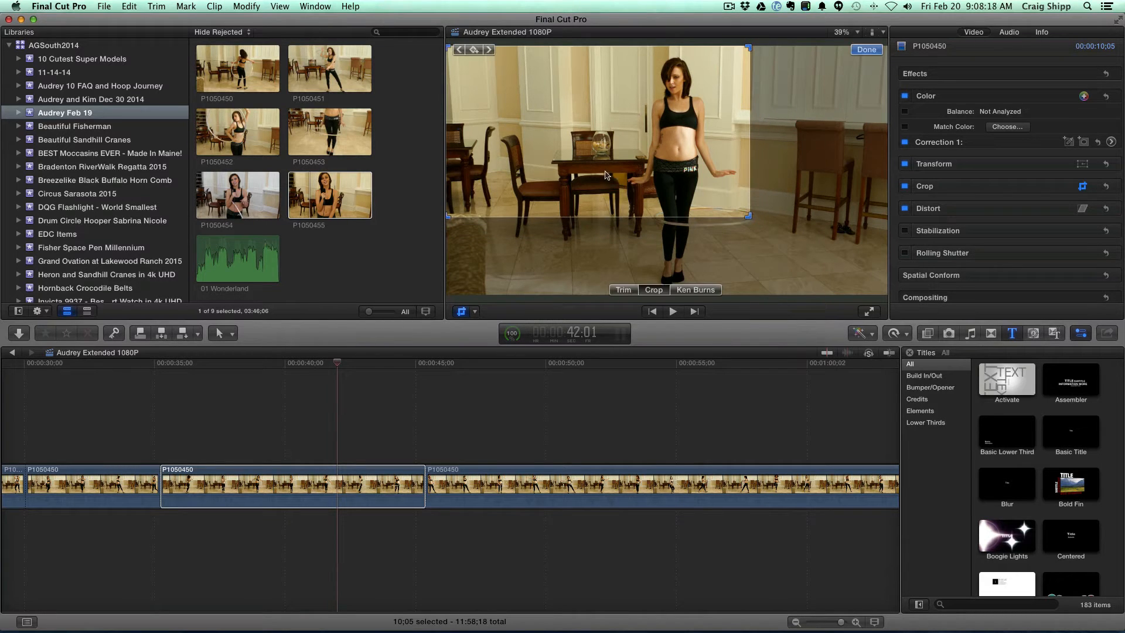
{"action": "left_click_drag", "start_coordinate": [604, 166], "coordinate": [663, 243]}
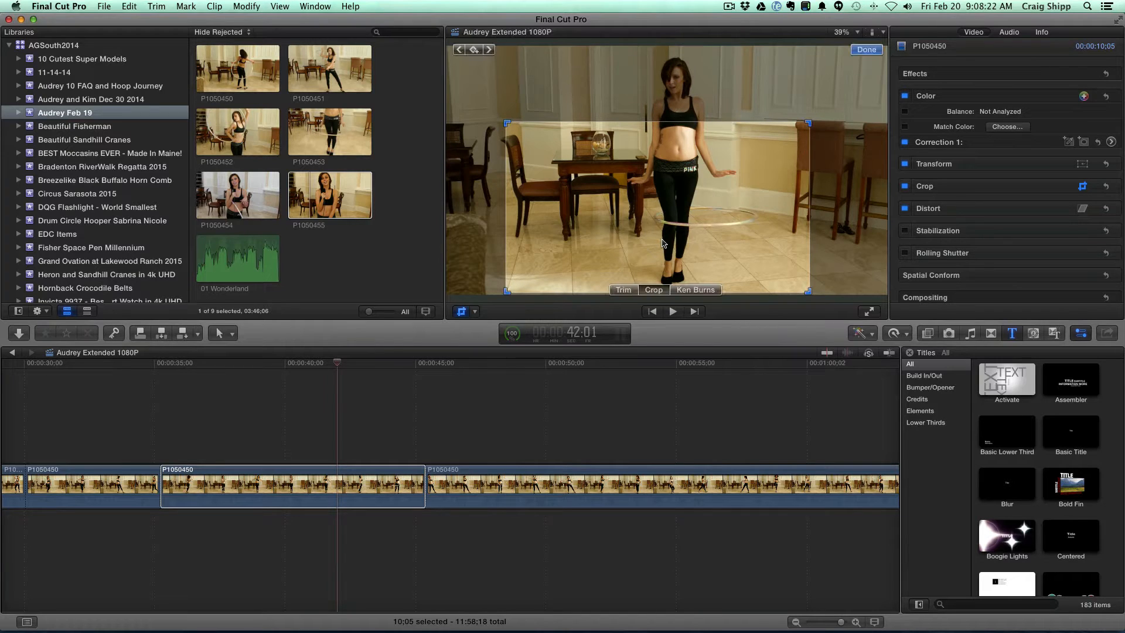
{"action": "left_click", "coordinate": [866, 49]}
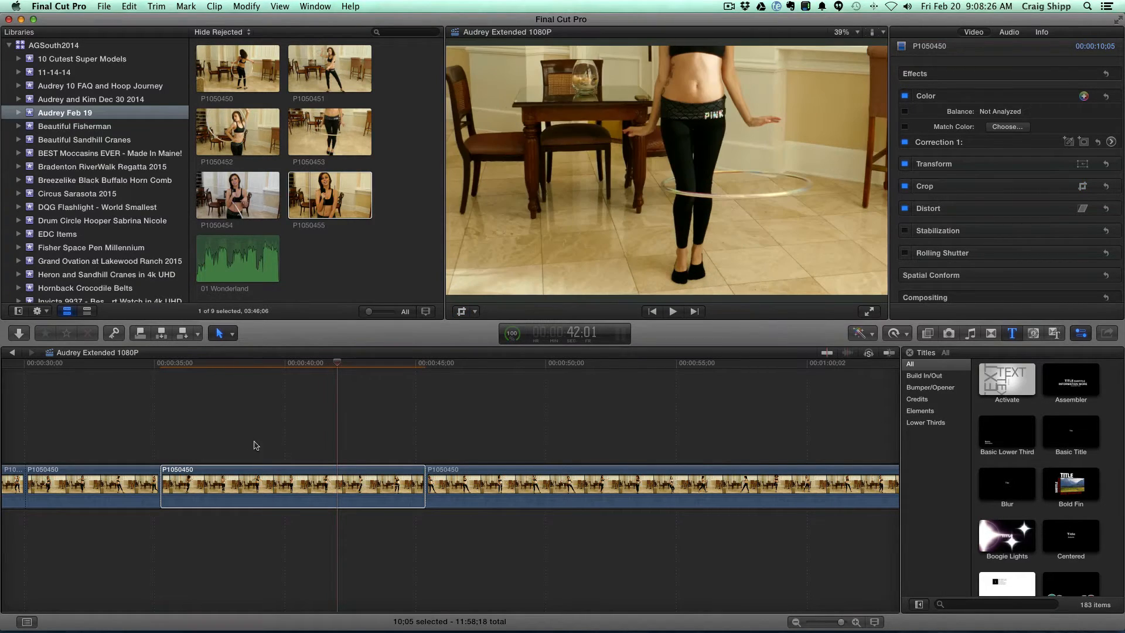
Play the footage from about 35 seconds, and split the last P1050450 piece at about 1:07.5 and 1:18.5
{"action": "left_click", "coordinate": [153, 440]}
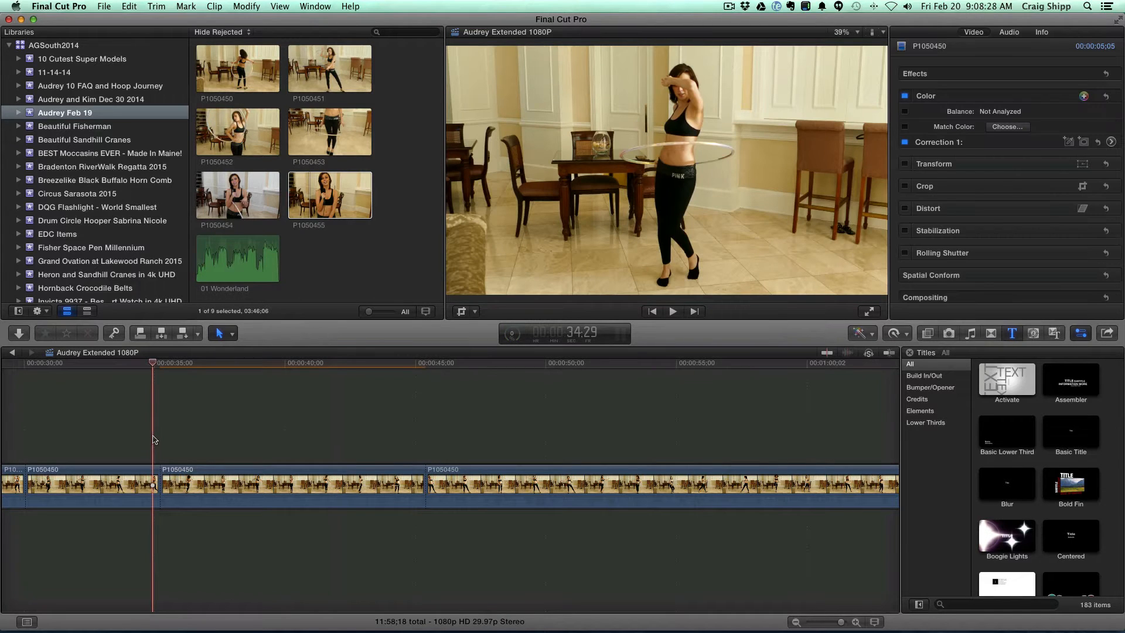
{"action": "key", "text": "space"}
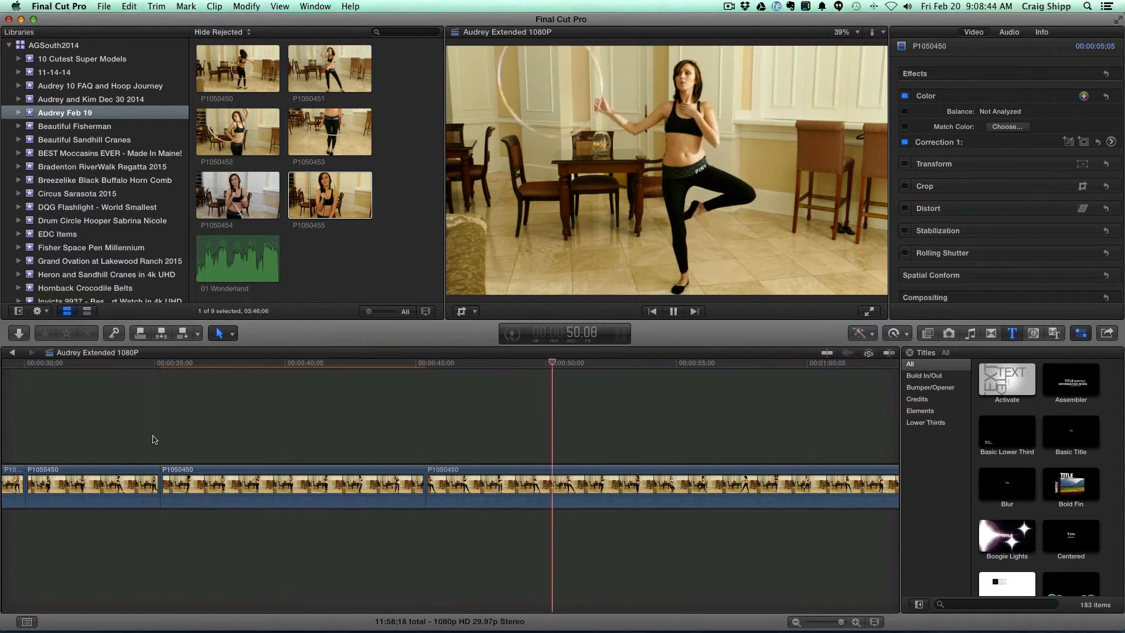
{"action": "scroll", "coordinate": [483, 451], "scroll_direction": "right", "scroll_amount": 3}
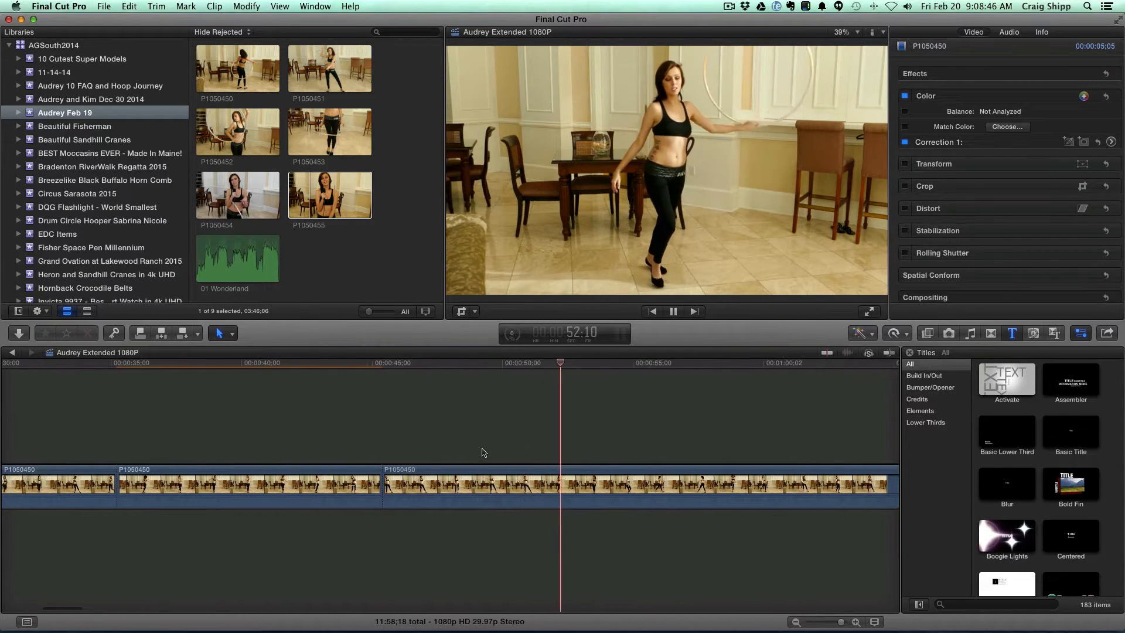
{"action": "scroll", "coordinate": [487, 450], "scroll_direction": "right", "scroll_amount": 2}
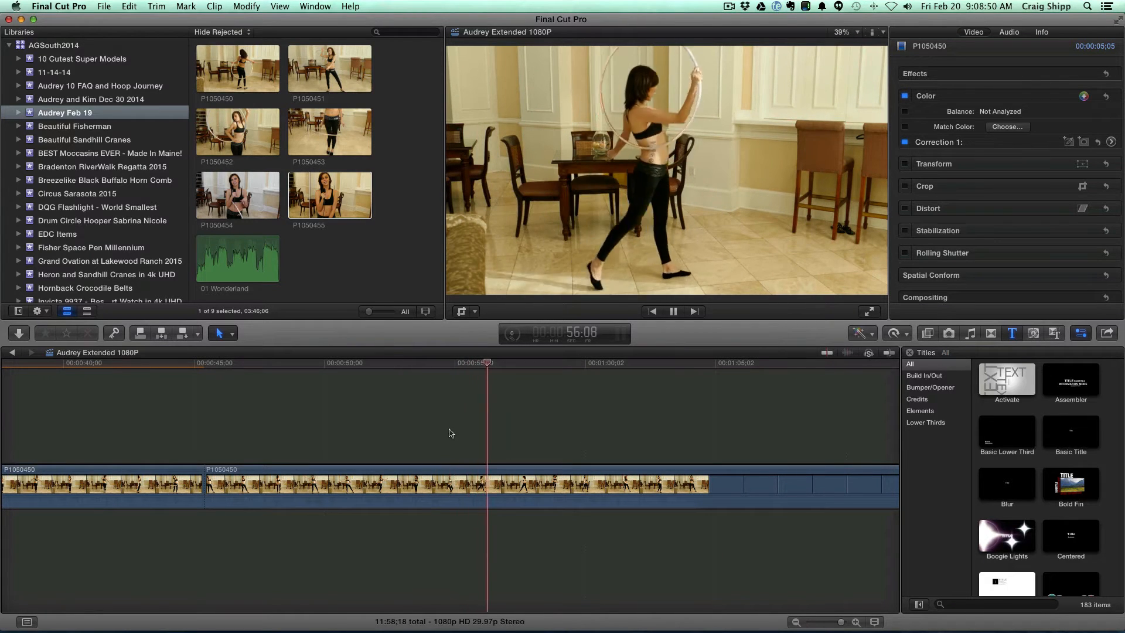
{"action": "scroll", "coordinate": [448, 434], "scroll_direction": "right", "scroll_amount": 1}
{"action": "scroll", "coordinate": [448, 432], "scroll_direction": "right", "scroll_amount": 3}
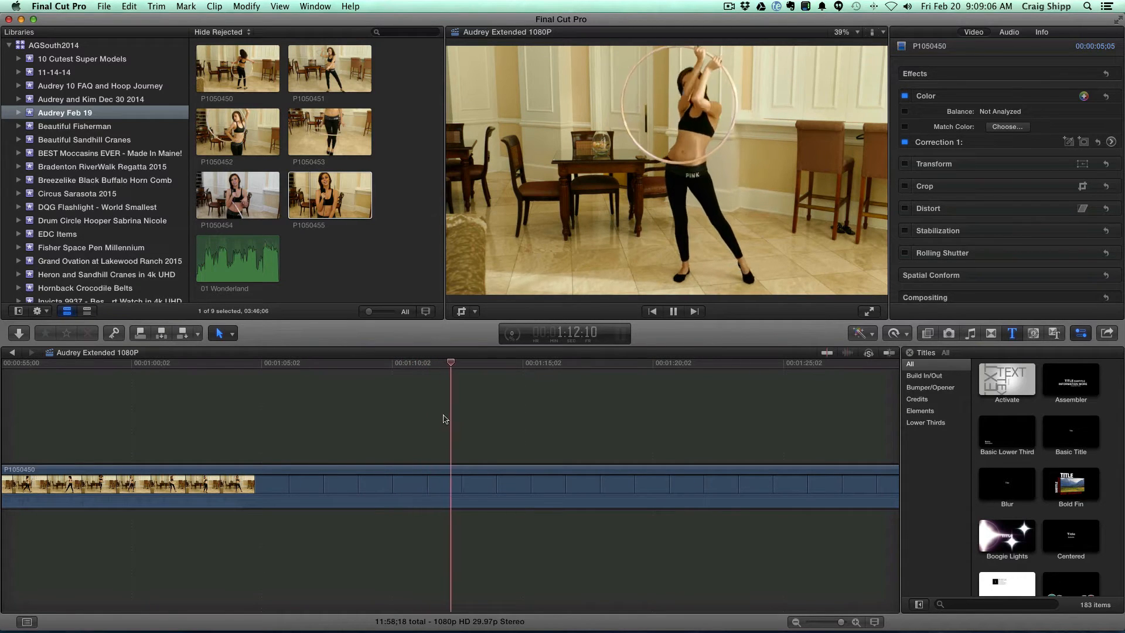
{"action": "key", "text": "space"}
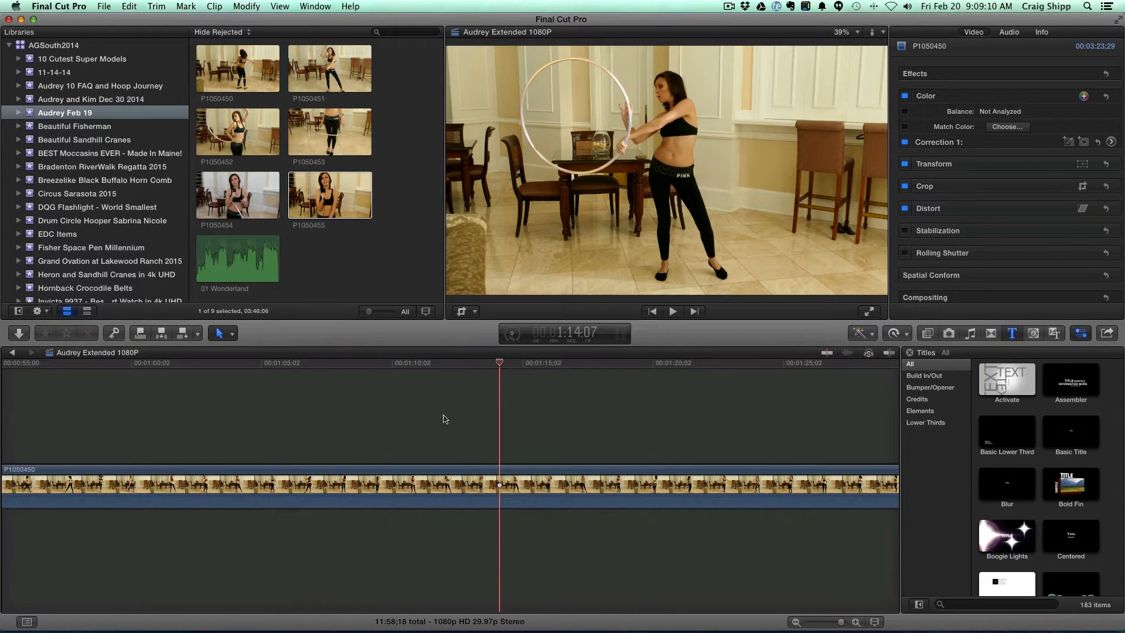
{"action": "key", "text": "b"}
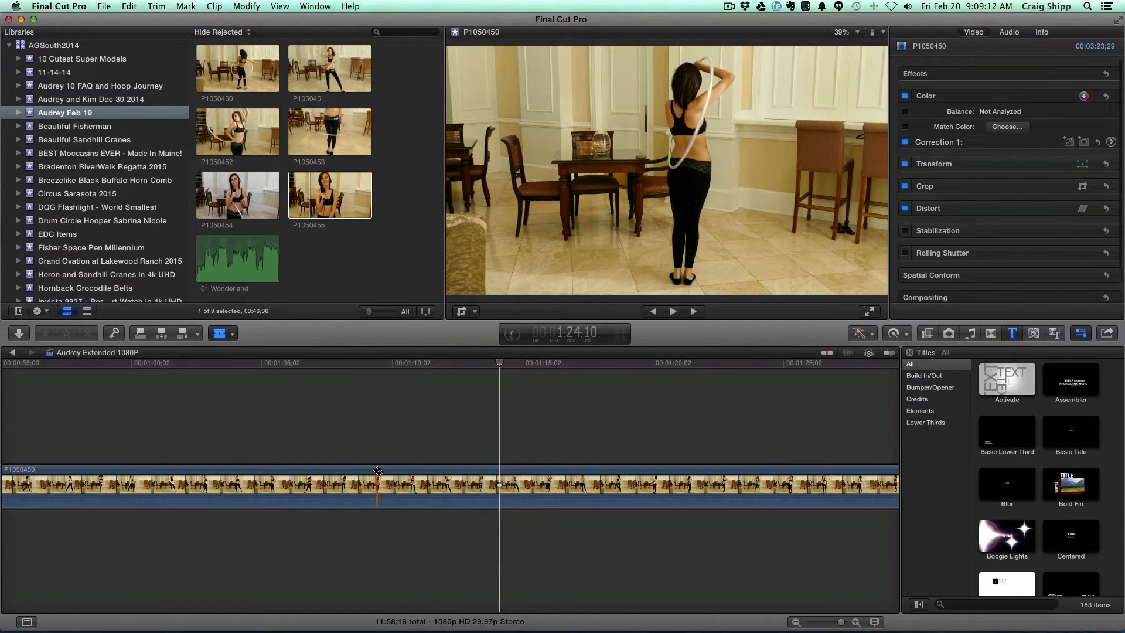
{"action": "left_click", "coordinate": [329, 473]}
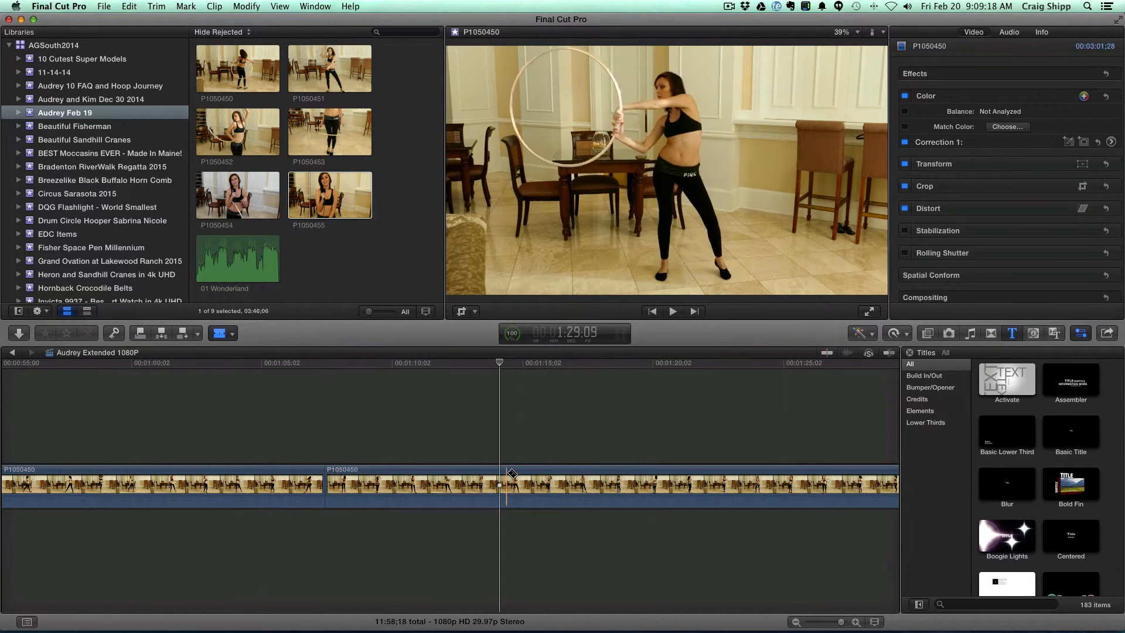
{"action": "left_click", "coordinate": [611, 476]}
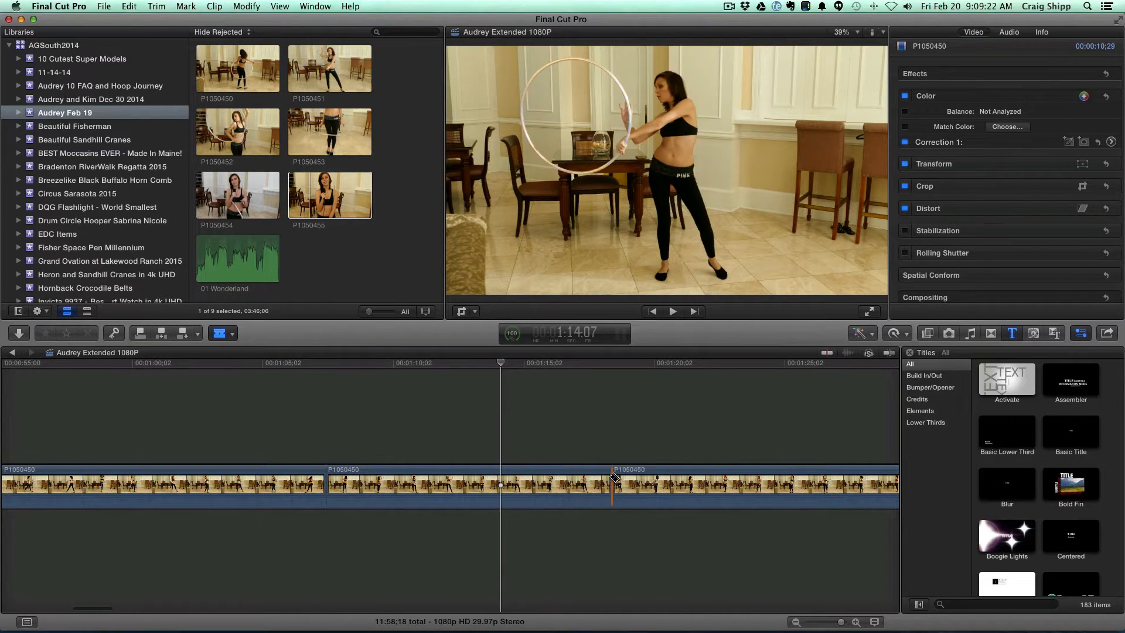
Apply a Ken Burns move to the P1050450 piece between about 1:07.5 and 1:18.5, ending on the dancer's upper body
{"action": "key", "text": "a"}
{"action": "left_click", "coordinate": [474, 428]}
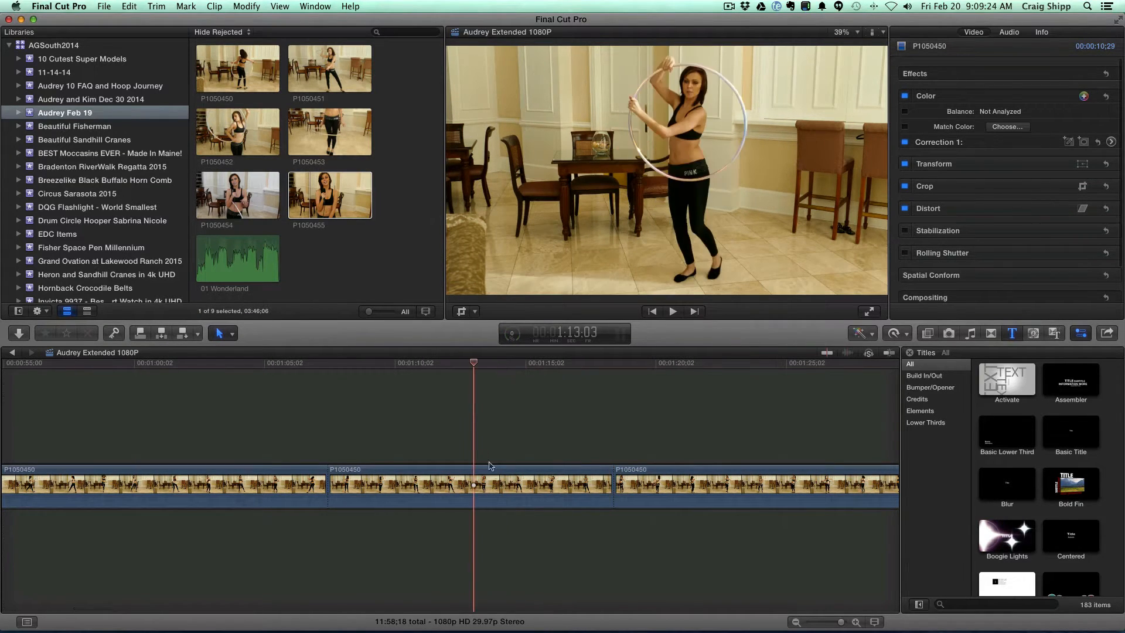
{"action": "left_click", "coordinate": [494, 475]}
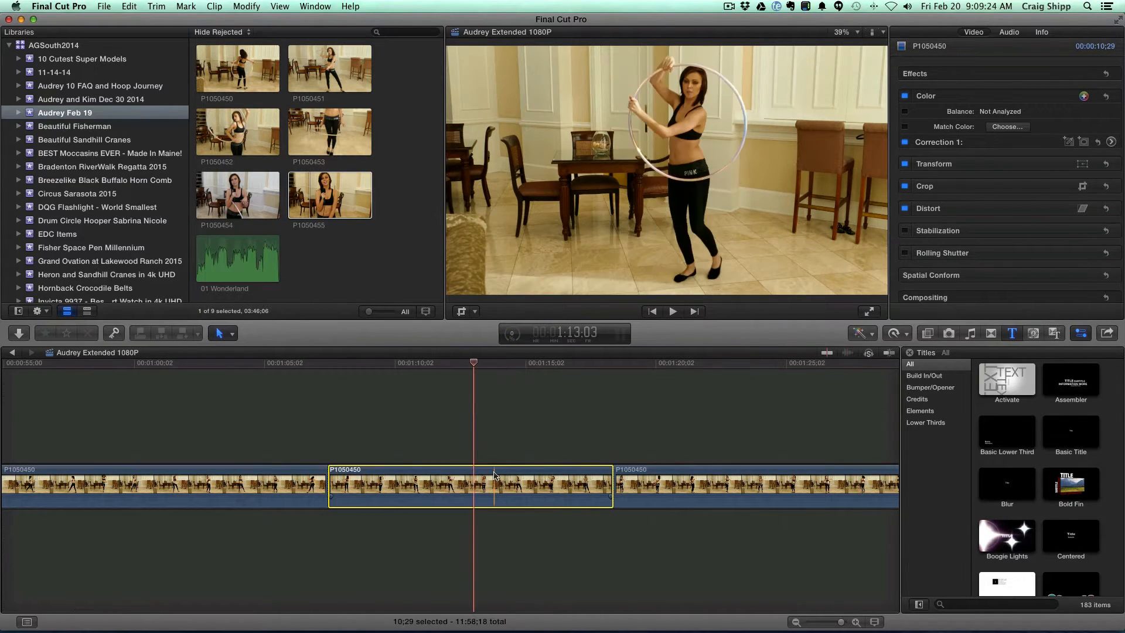
{"action": "left_click", "coordinate": [461, 312]}
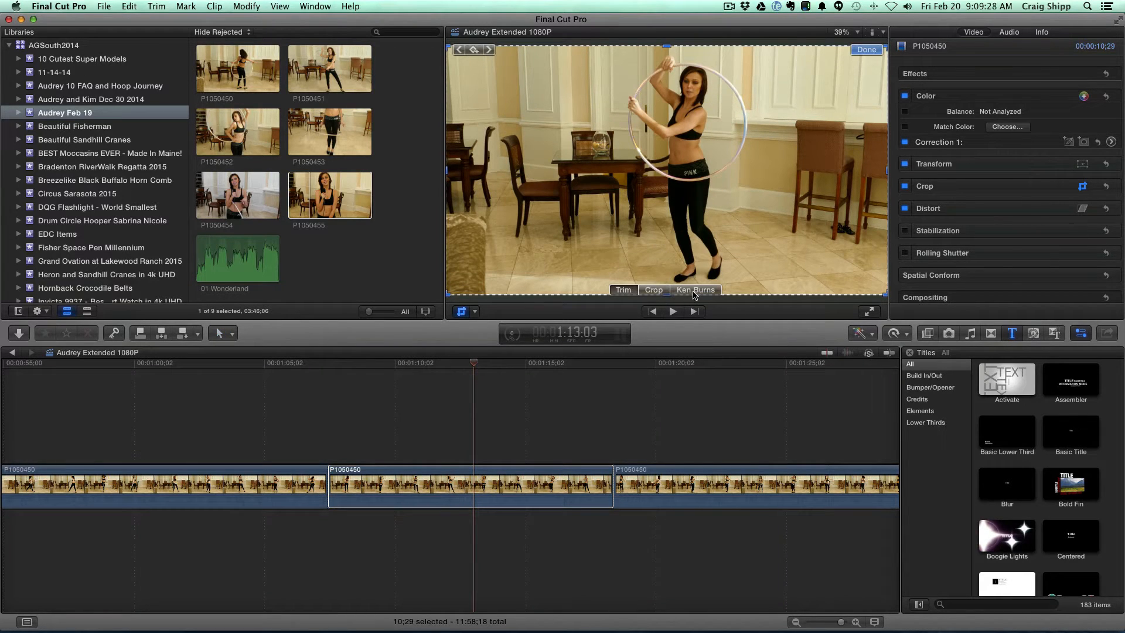
{"action": "left_click", "coordinate": [694, 291]}
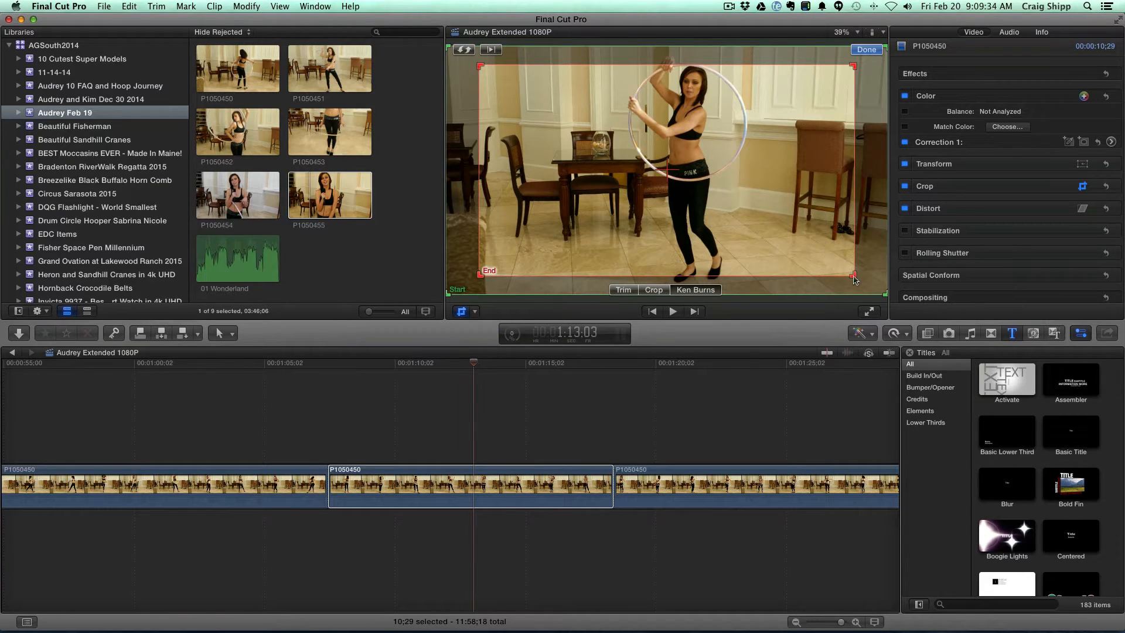
{"action": "left_click_drag", "start_coordinate": [853, 277], "coordinate": [763, 191]}
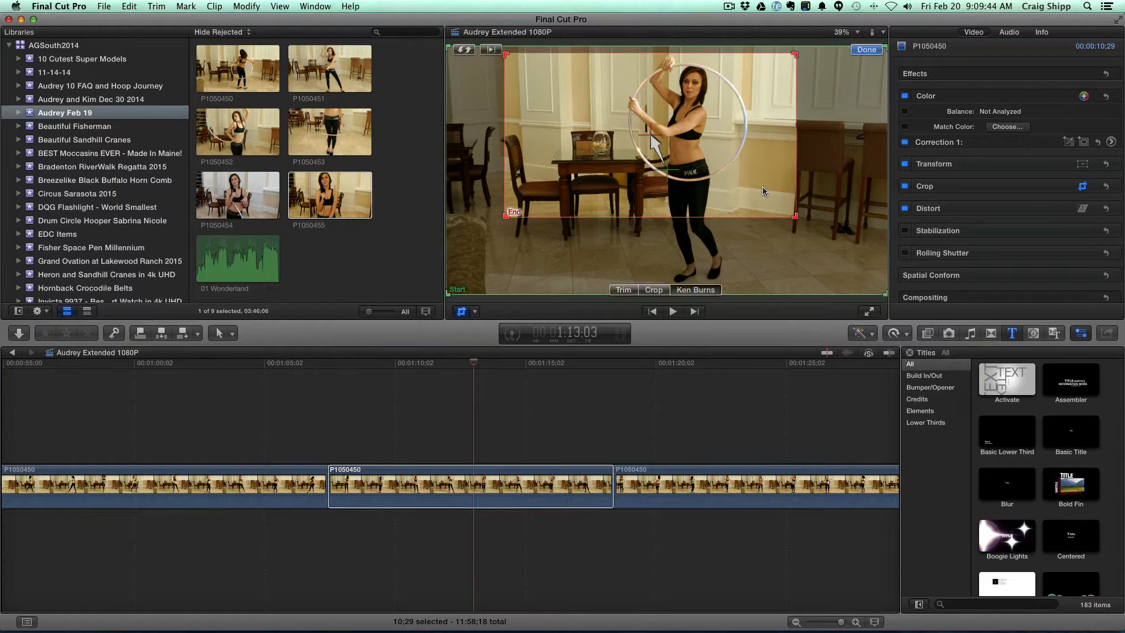
{"action": "left_click", "coordinate": [865, 50]}
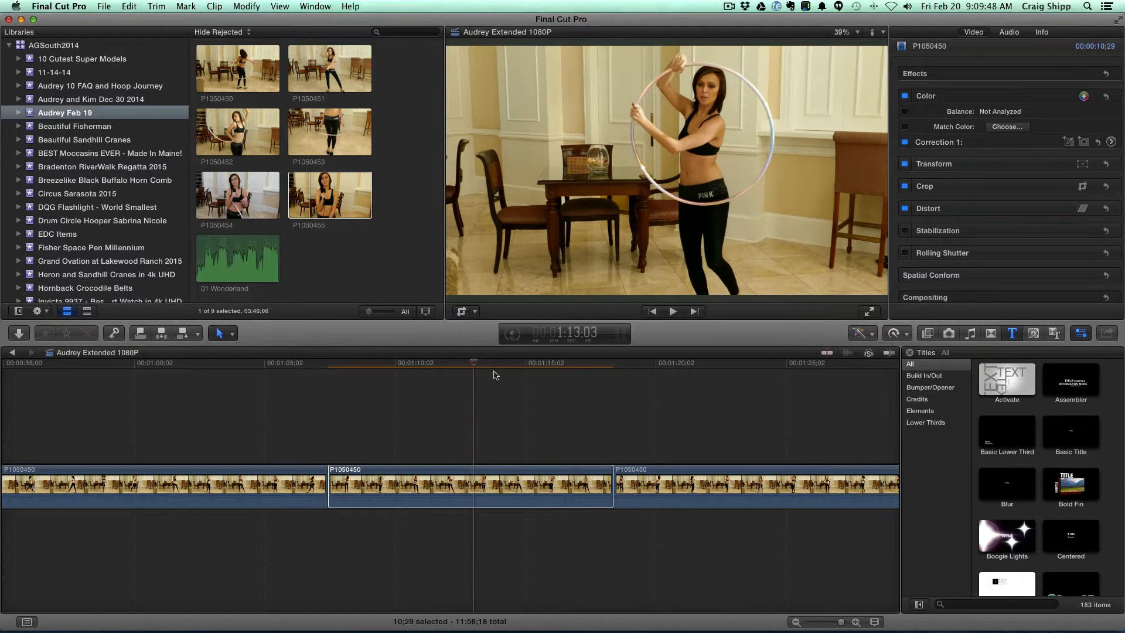
Play the footage from about 1:06.5, and split the last P1050450 piece at about 1:29 and 1:37.5
{"action": "left_click", "coordinate": [307, 442]}
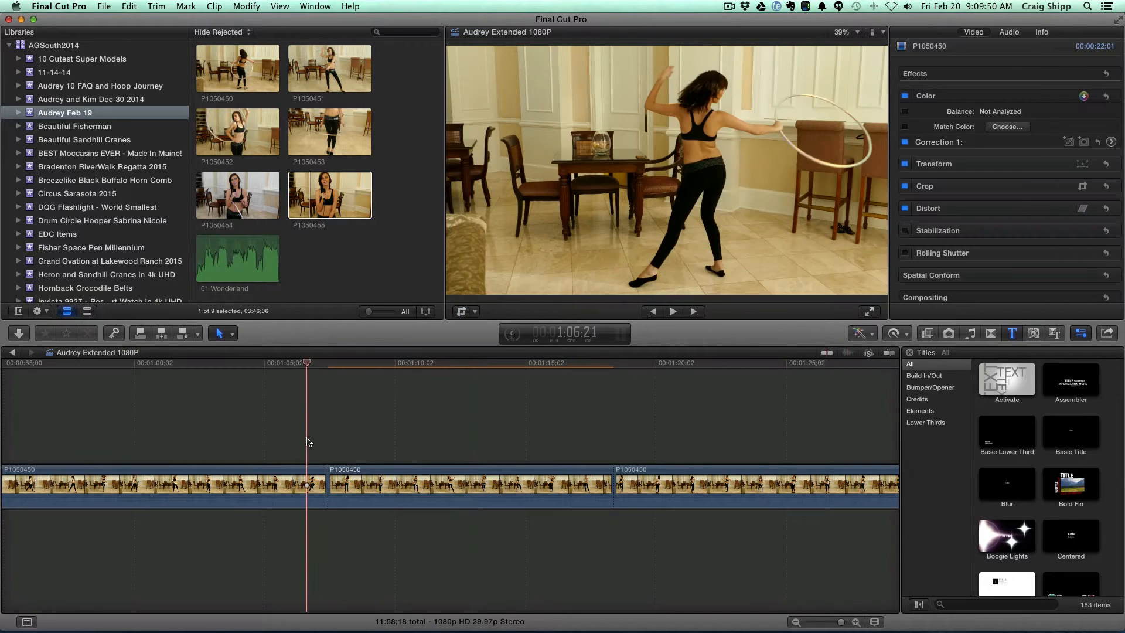
{"action": "key", "text": "space"}
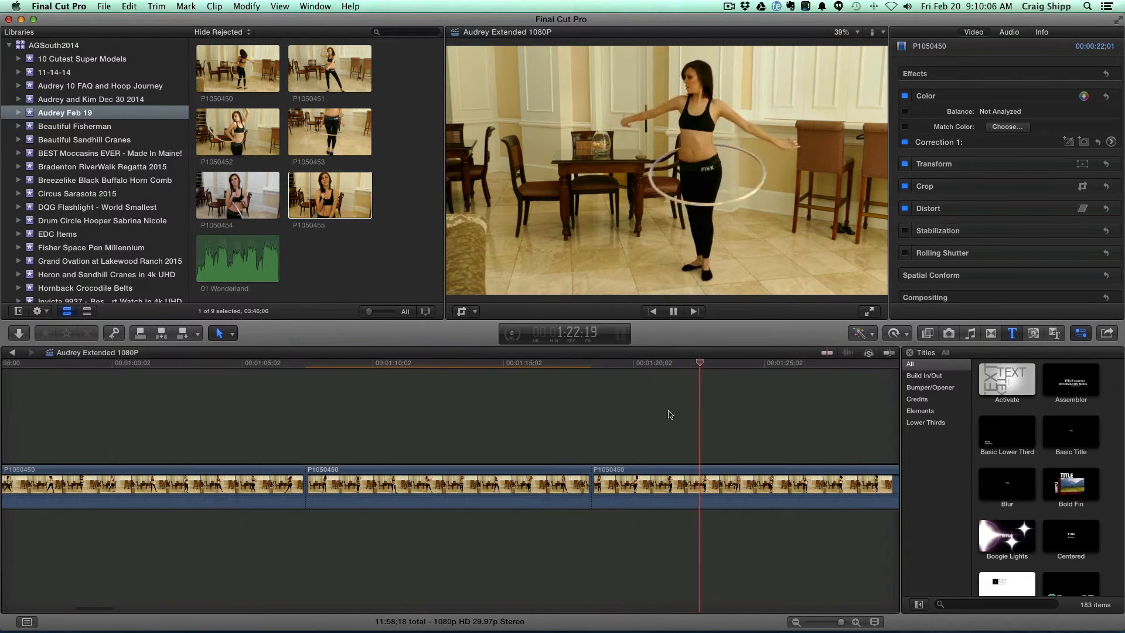
{"action": "scroll", "coordinate": [670, 414], "scroll_direction": "right", "scroll_amount": 5}
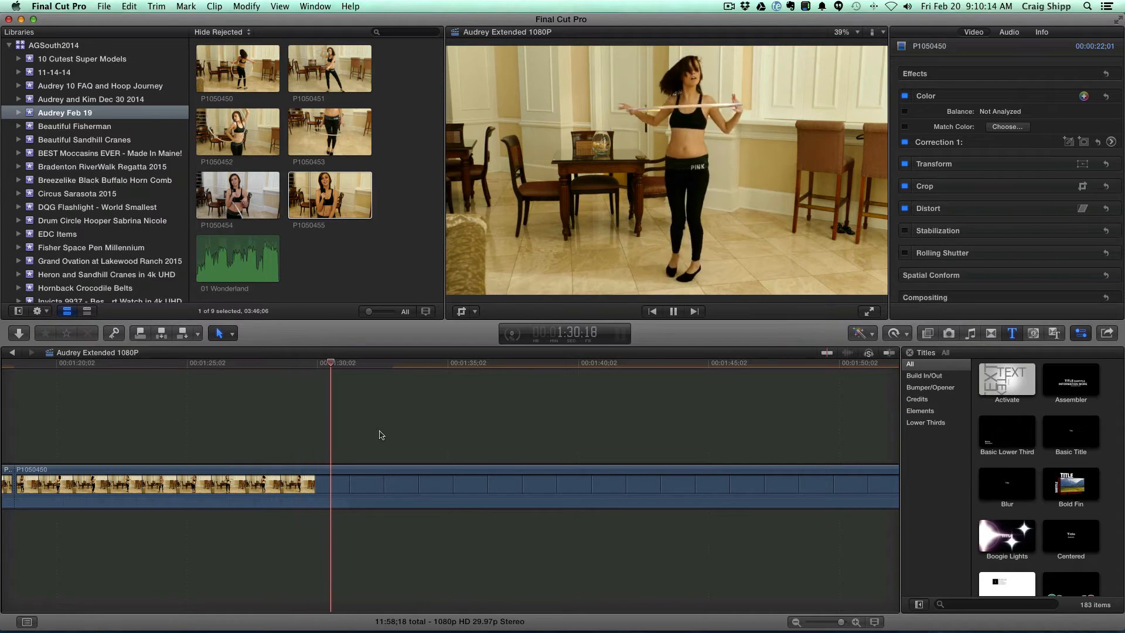
{"action": "key", "text": "space"}
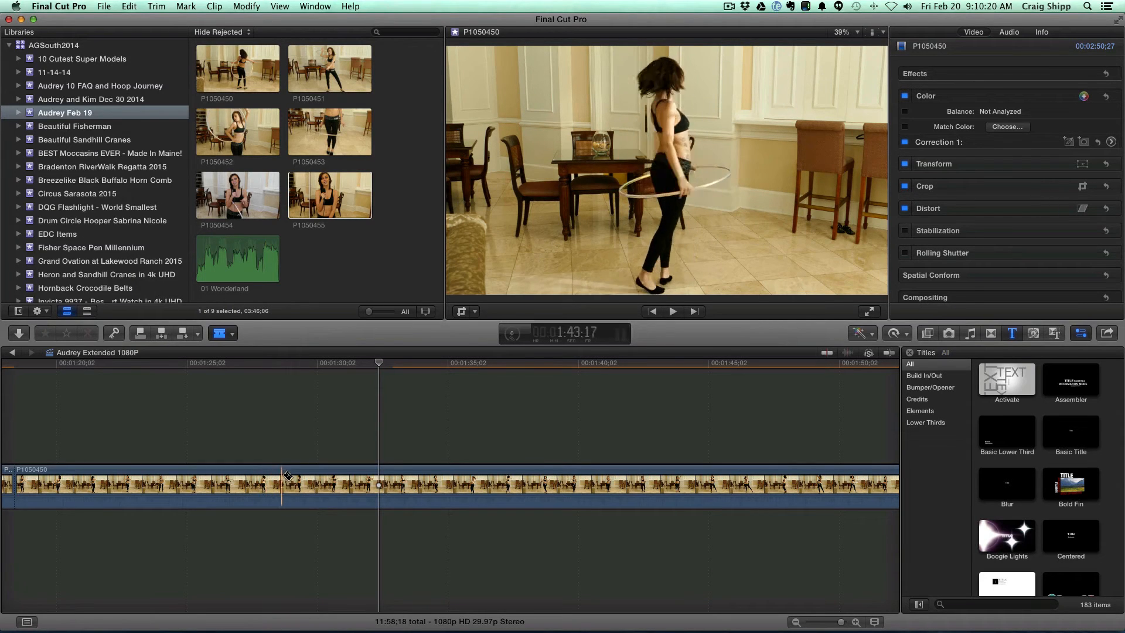
{"action": "key", "text": "super+b"}
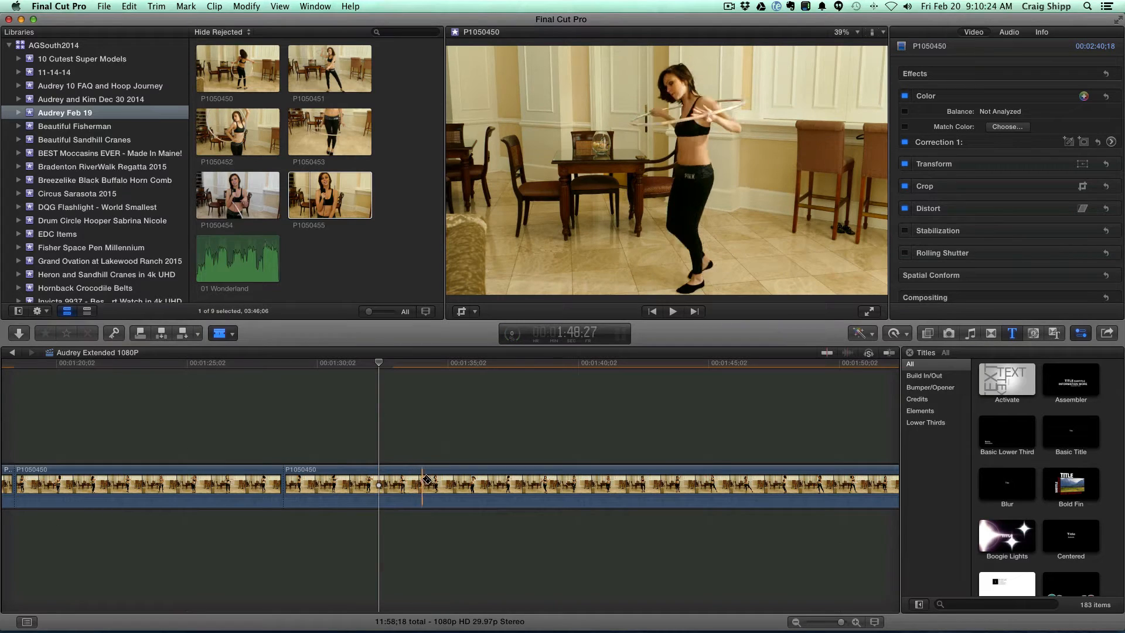
{"action": "left_click", "coordinate": [510, 484]}
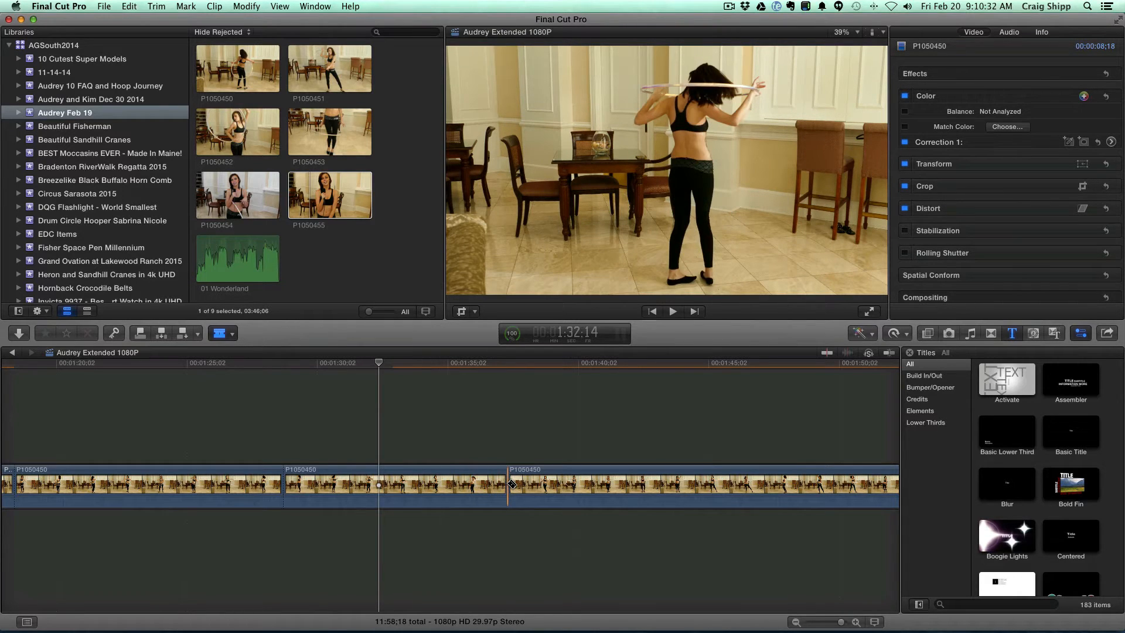
Crop the P1050450 piece between about 1:29 and 1:37.5 to about three-quarters of the frame, framing the dancer from the thighs up
{"action": "left_click", "coordinate": [447, 450]}
{"action": "left_click", "coordinate": [448, 482]}
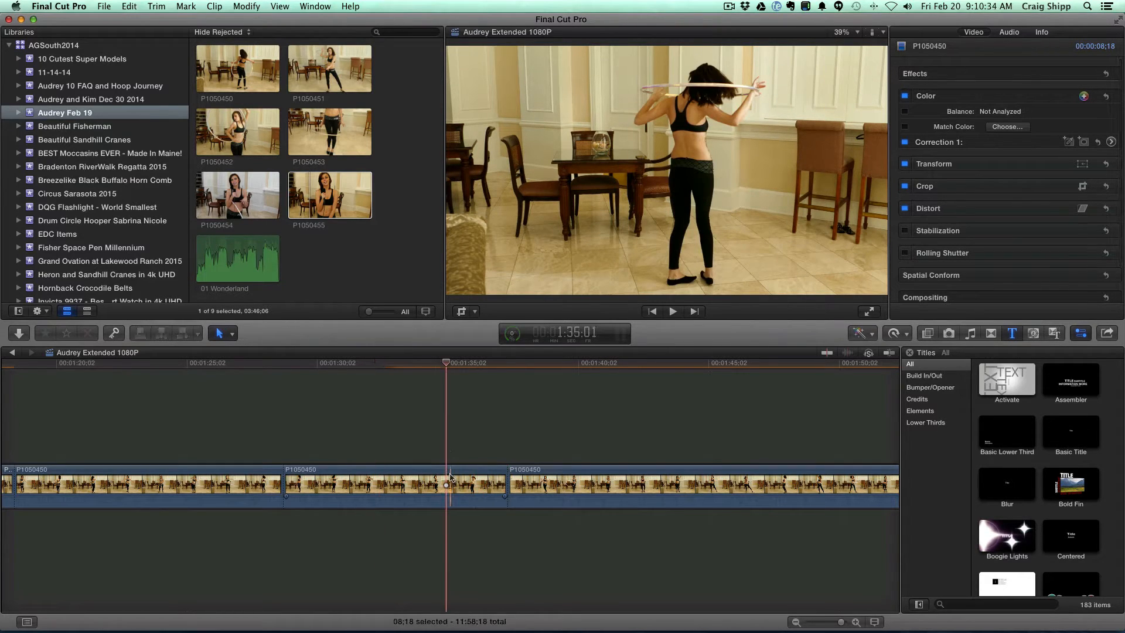
{"action": "left_click", "coordinate": [462, 312]}
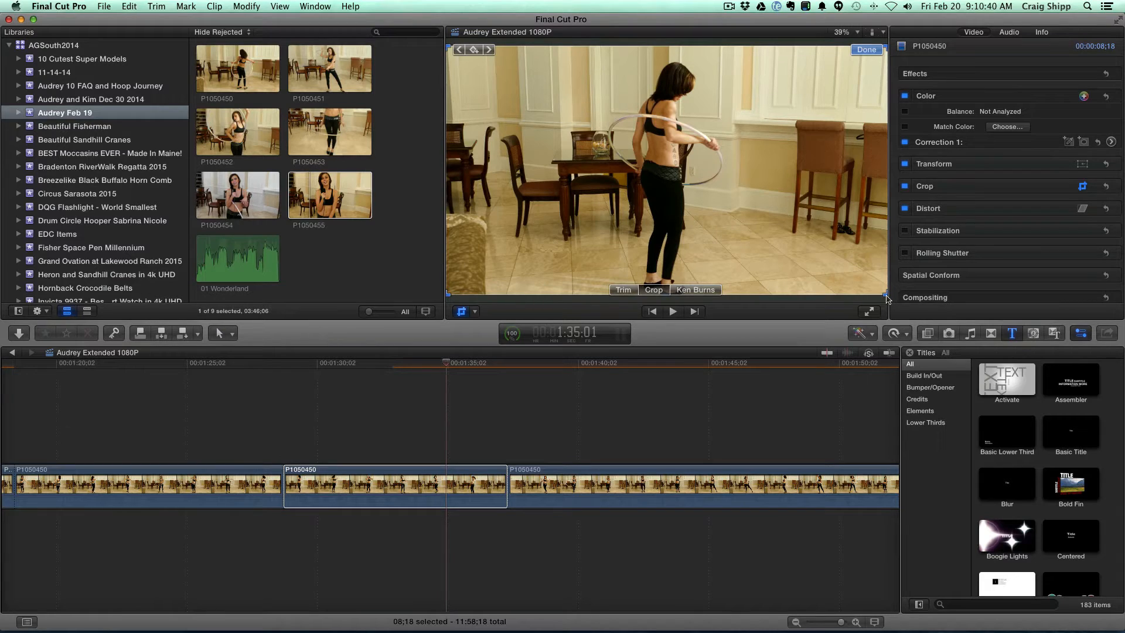
{"action": "left_click_drag", "start_coordinate": [886, 297], "coordinate": [778, 233]}
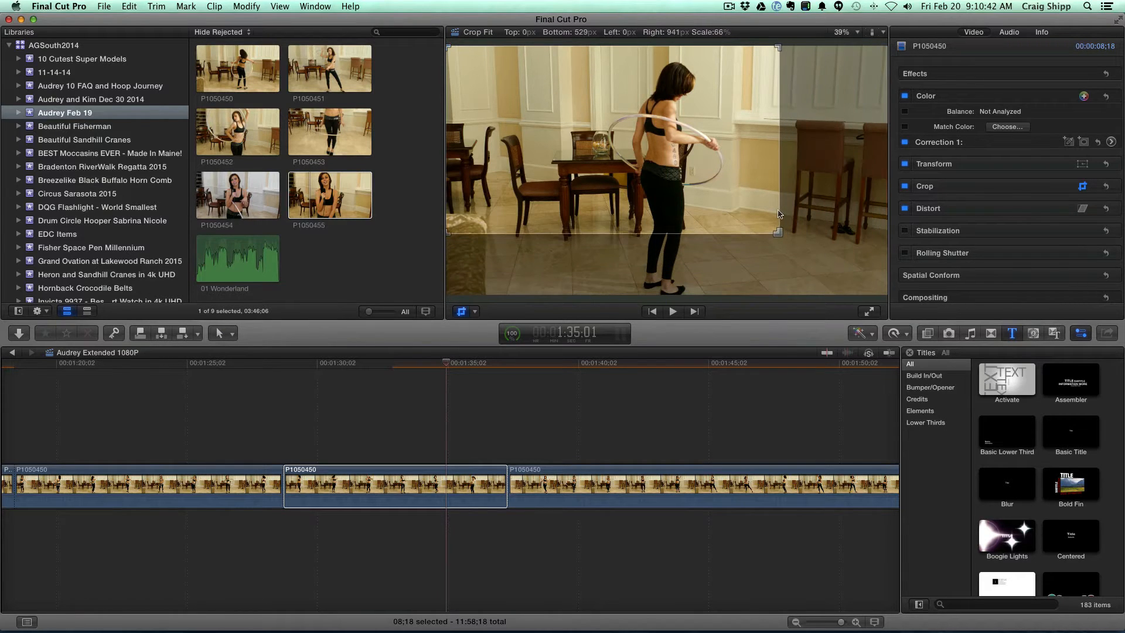
{"action": "left_click_drag", "start_coordinate": [737, 199], "coordinate": [768, 211]}
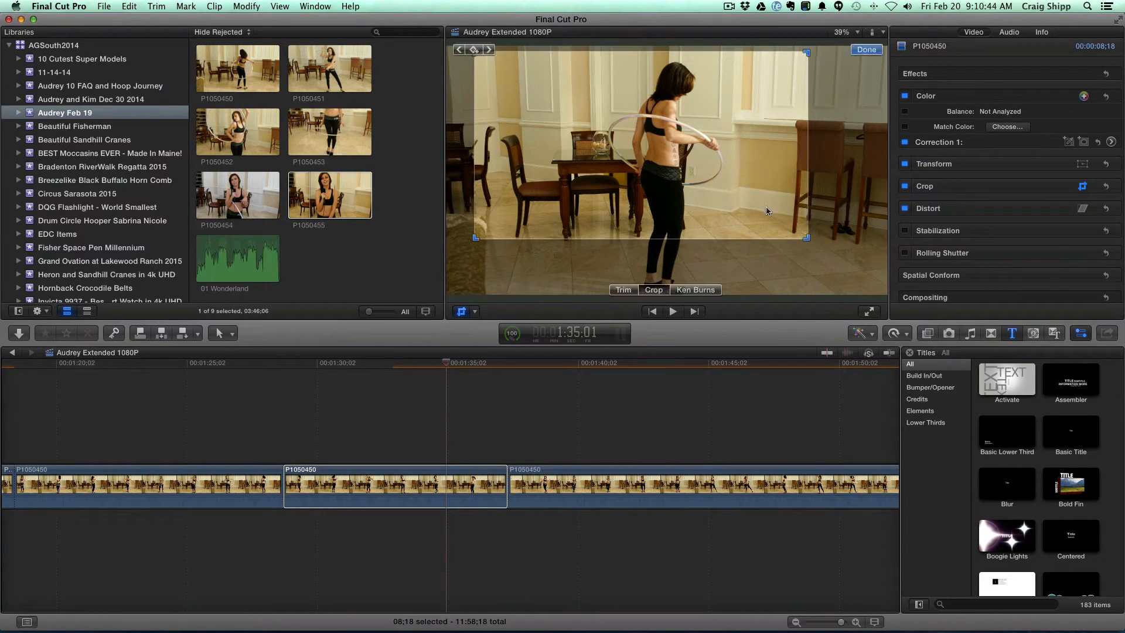
{"action": "left_click", "coordinate": [867, 51]}
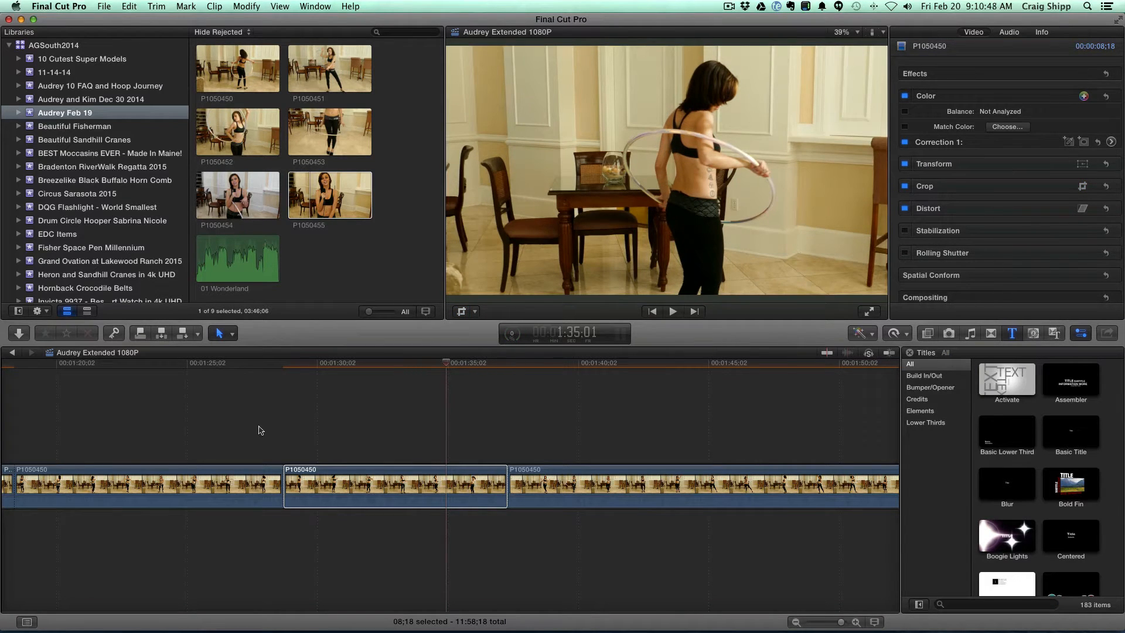
Play the footage from about 1:28.5, and split the last P1050450 piece at about 3:03.5 and 3:12.5
{"action": "left_click", "coordinate": [276, 426]}
{"action": "key", "text": "space"}
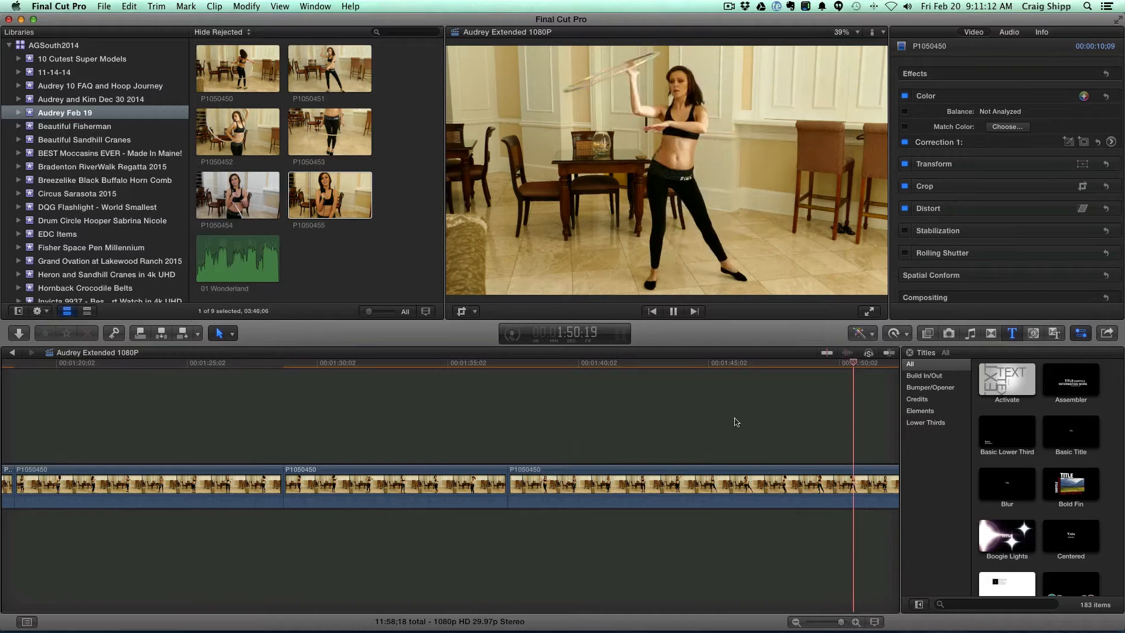
{"action": "scroll", "coordinate": [736, 422], "scroll_direction": "right", "scroll_amount": 10}
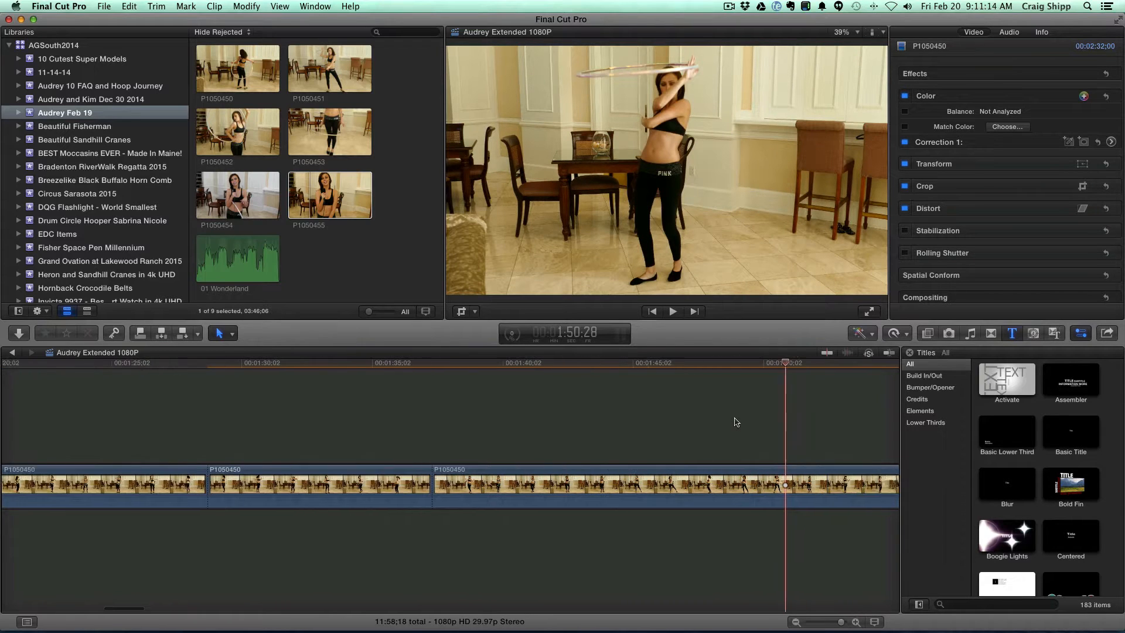
{"action": "scroll", "coordinate": [736, 422], "scroll_direction": "right", "scroll_amount": 4}
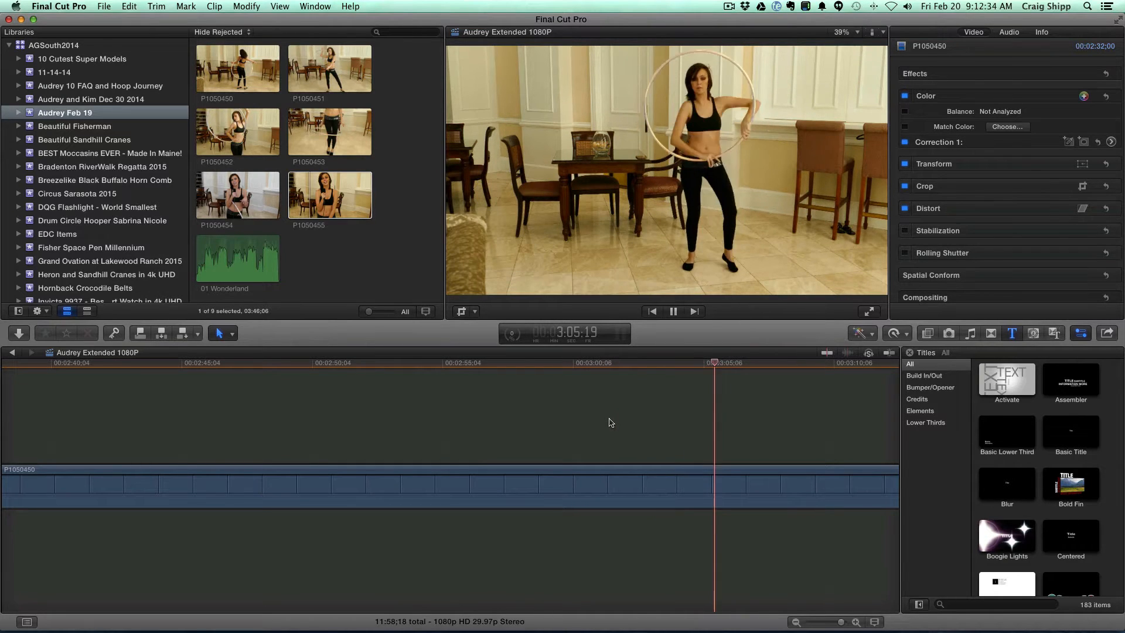
{"action": "scroll", "coordinate": [633, 422], "scroll_direction": "right", "scroll_amount": 4}
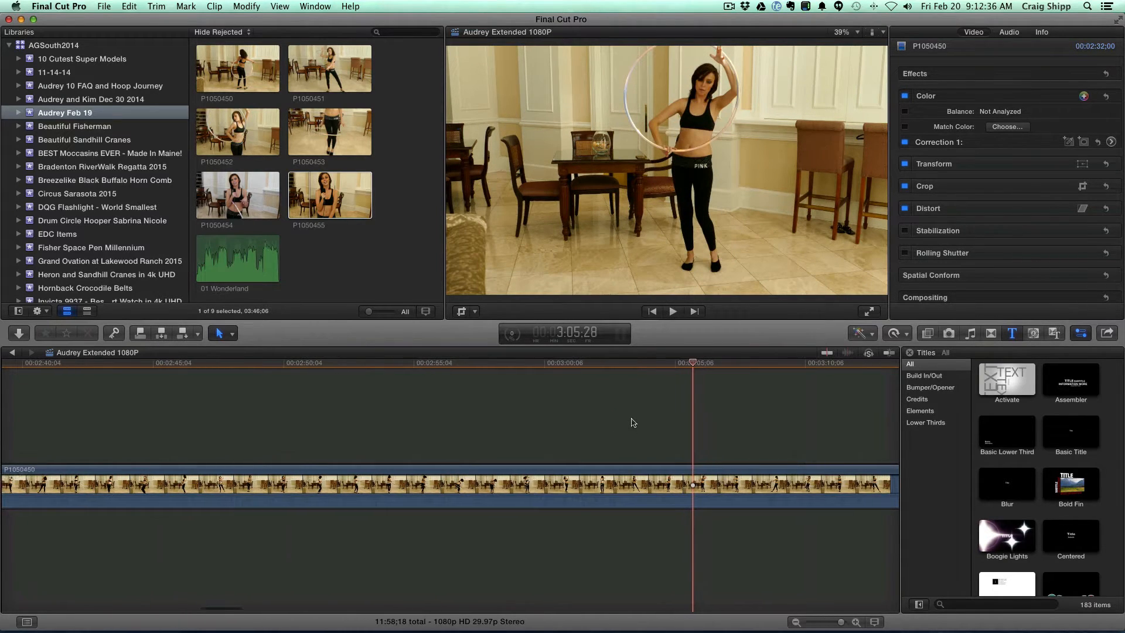
{"action": "scroll", "coordinate": [632, 422], "scroll_direction": "right", "scroll_amount": 3}
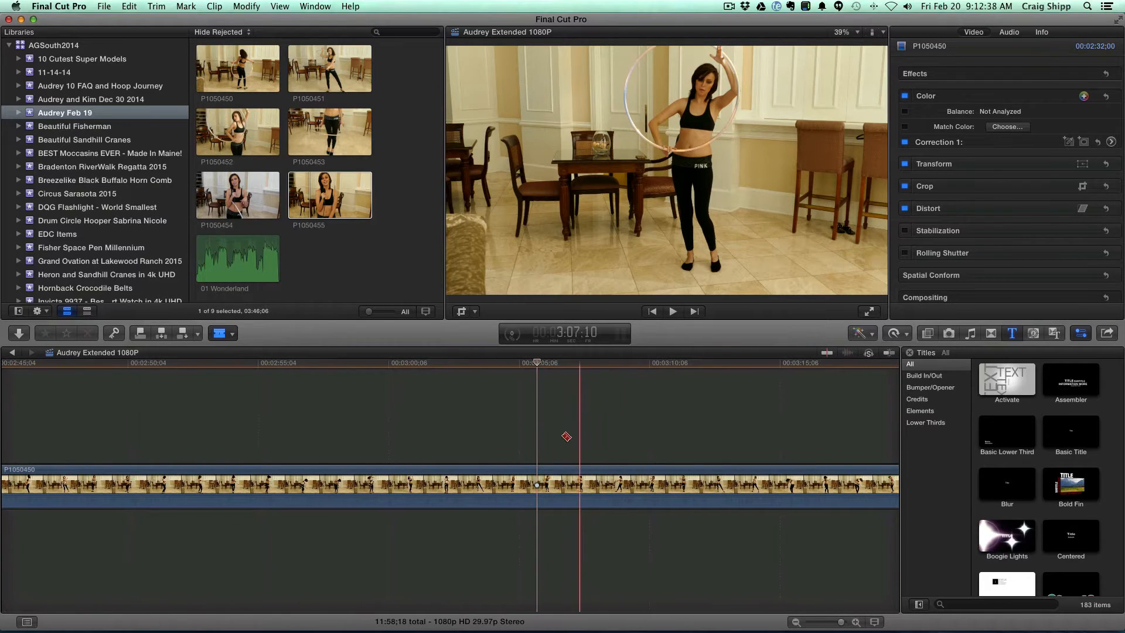
{"action": "left_click", "coordinate": [469, 479]}
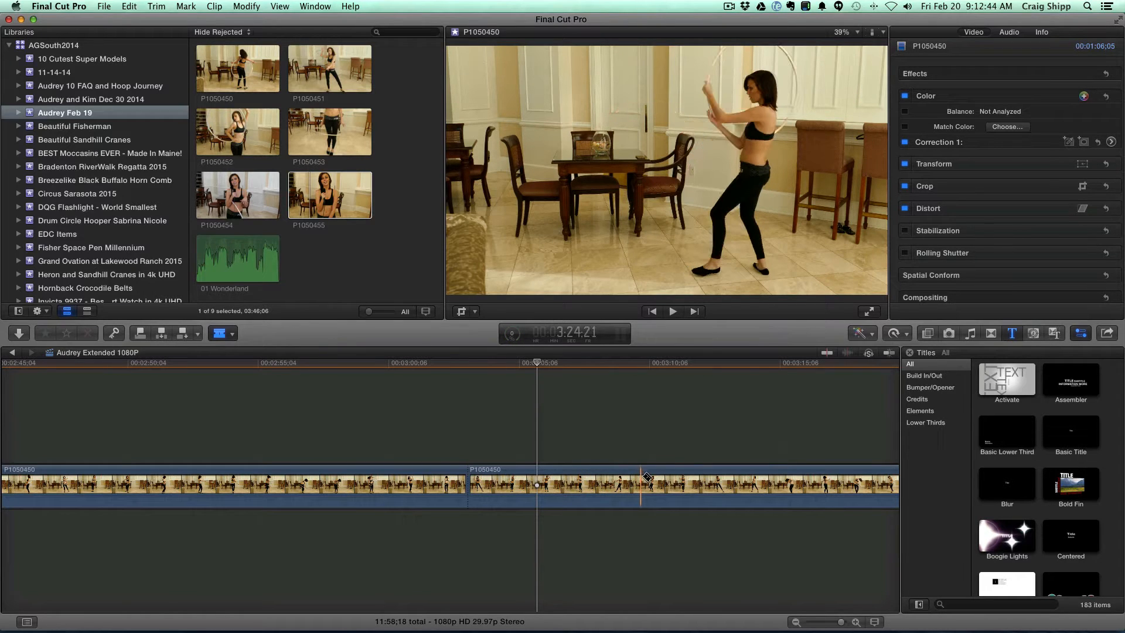
{"action": "left_click", "coordinate": [711, 482]}
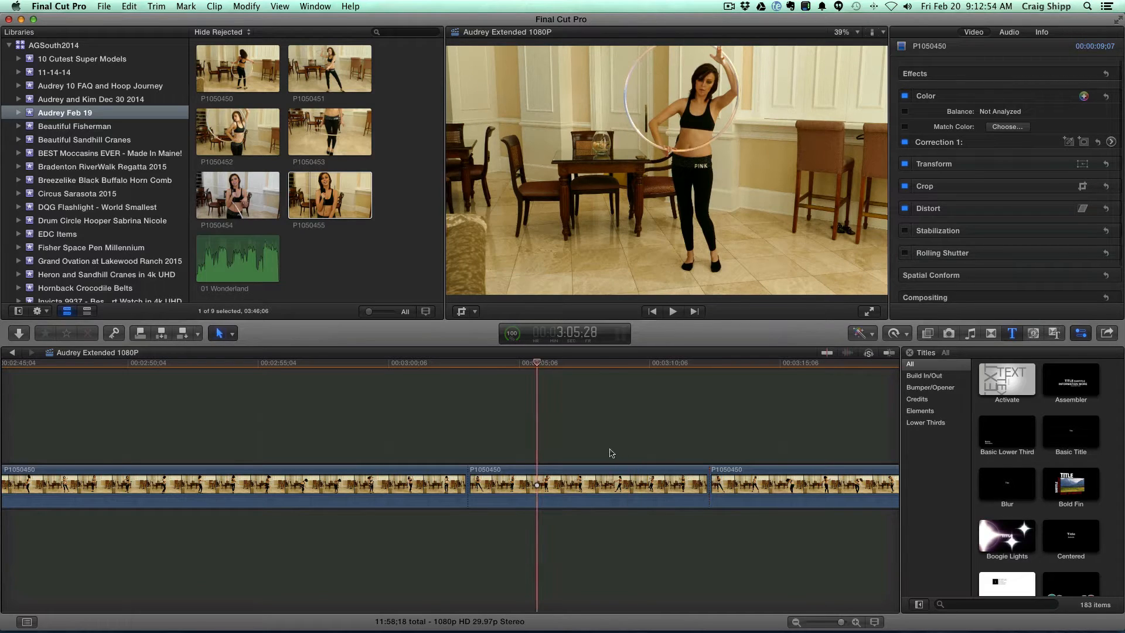
Crop the P1050450 piece between about 3:03.5 and 3:12.5 to about three-quarters of the frame, keeping the table and the dancer from the knees up
{"action": "left_click", "coordinate": [611, 475]}
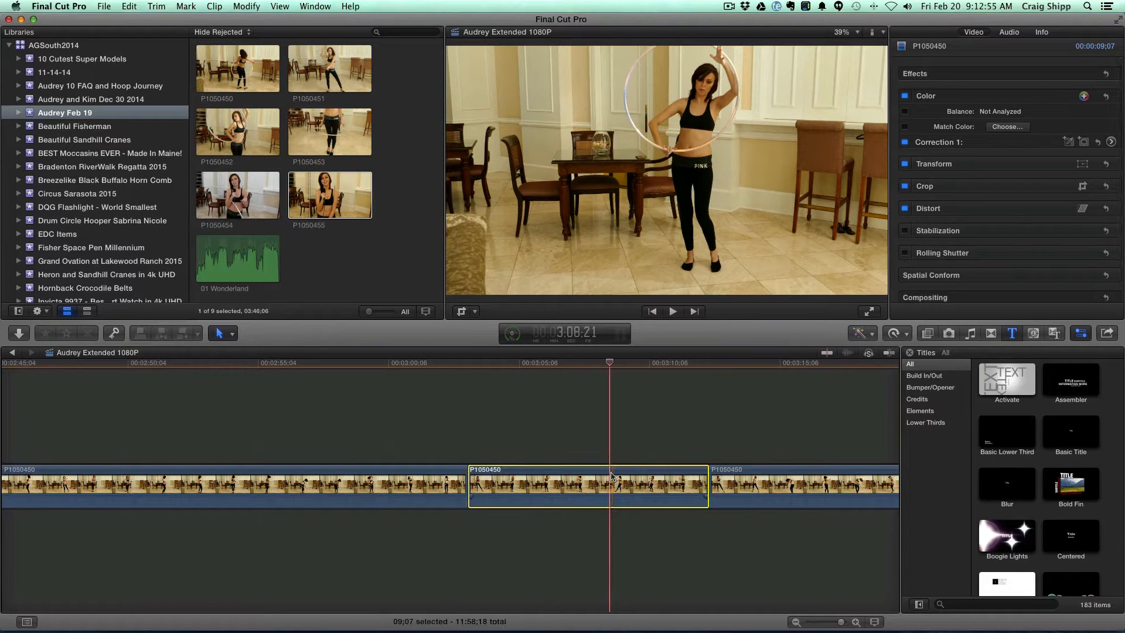
{"action": "left_click", "coordinate": [461, 312]}
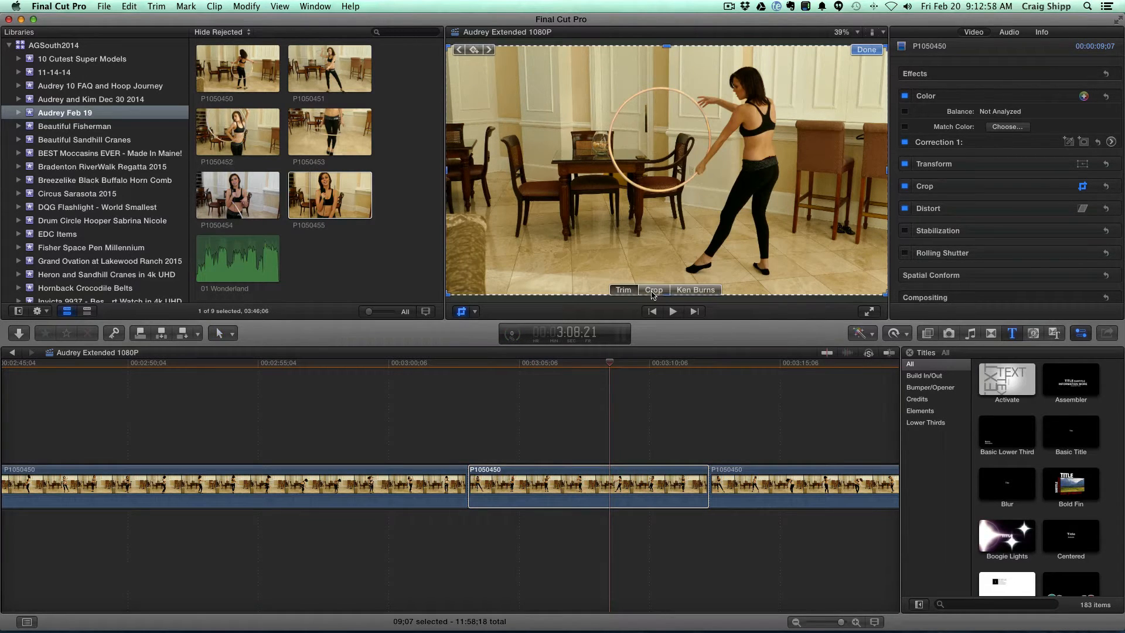
{"action": "left_click", "coordinate": [653, 291]}
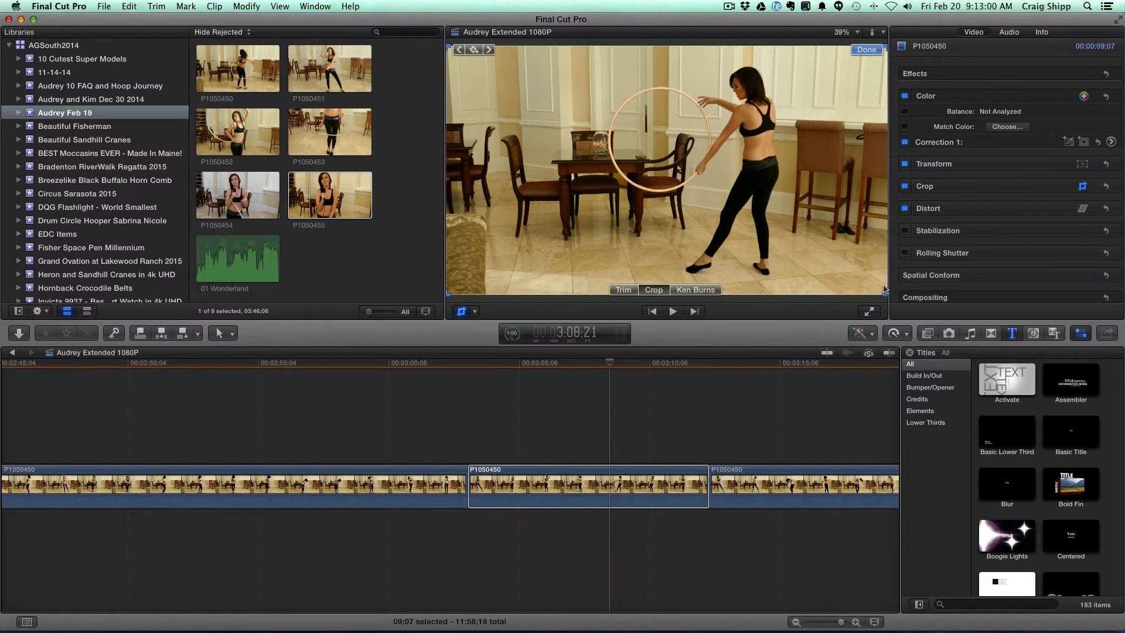
{"action": "left_click_drag", "start_coordinate": [886, 297], "coordinate": [774, 231]}
{"action": "left_click_drag", "start_coordinate": [737, 193], "coordinate": [787, 201]}
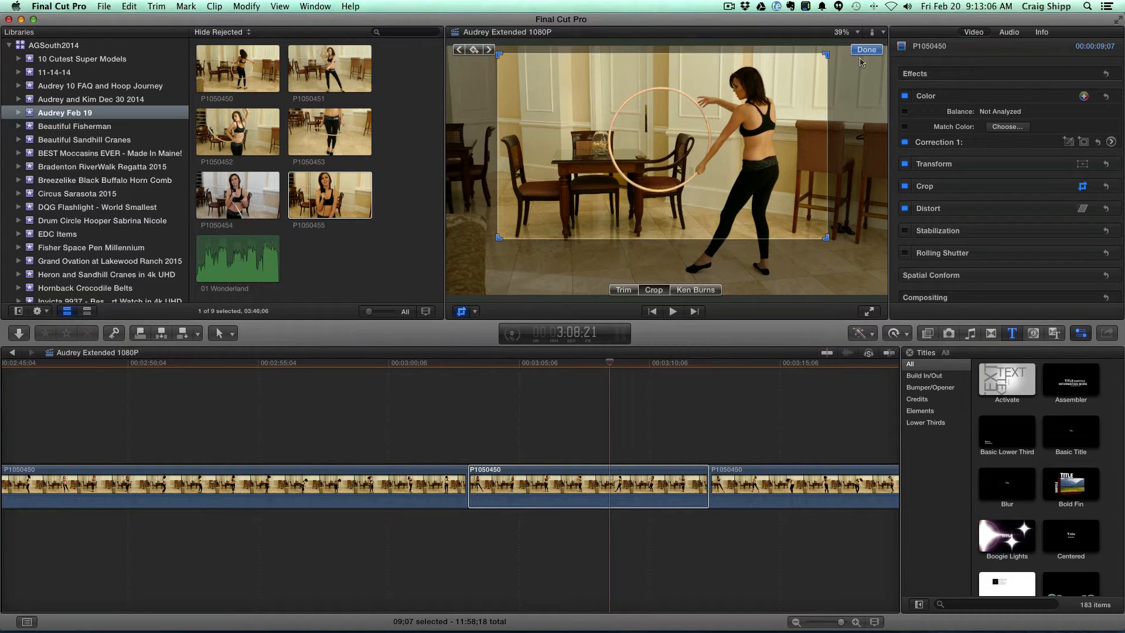
{"action": "left_click", "coordinate": [866, 50]}
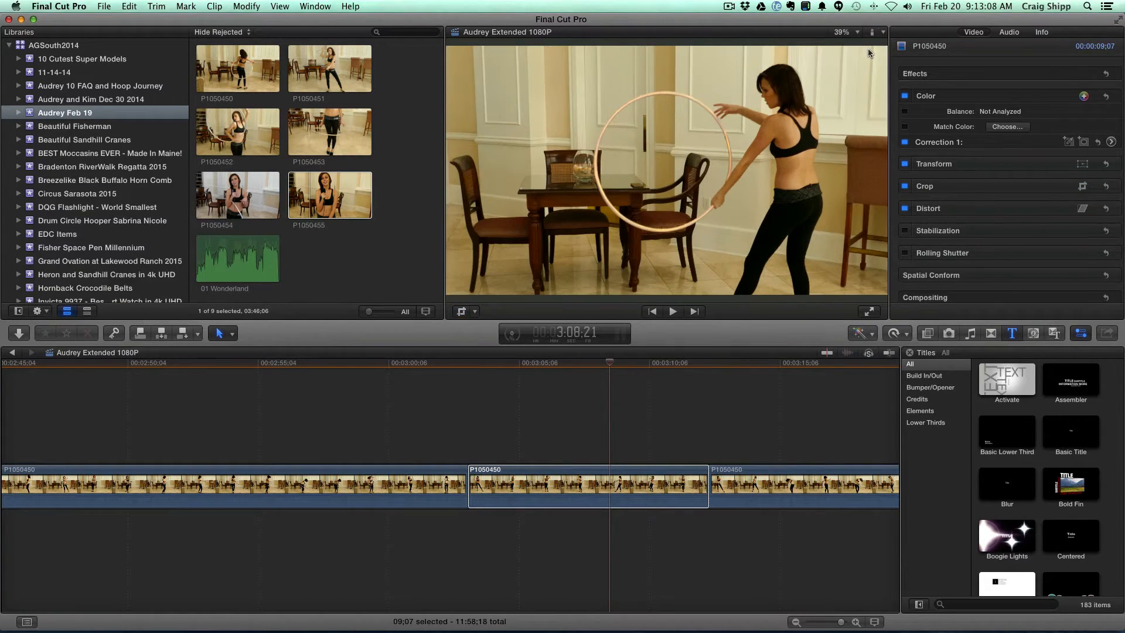
Review the hoop footage from about 3:03 to the end of the last P1050450 piece, checking for further places to reframe
{"action": "left_click", "coordinate": [463, 431]}
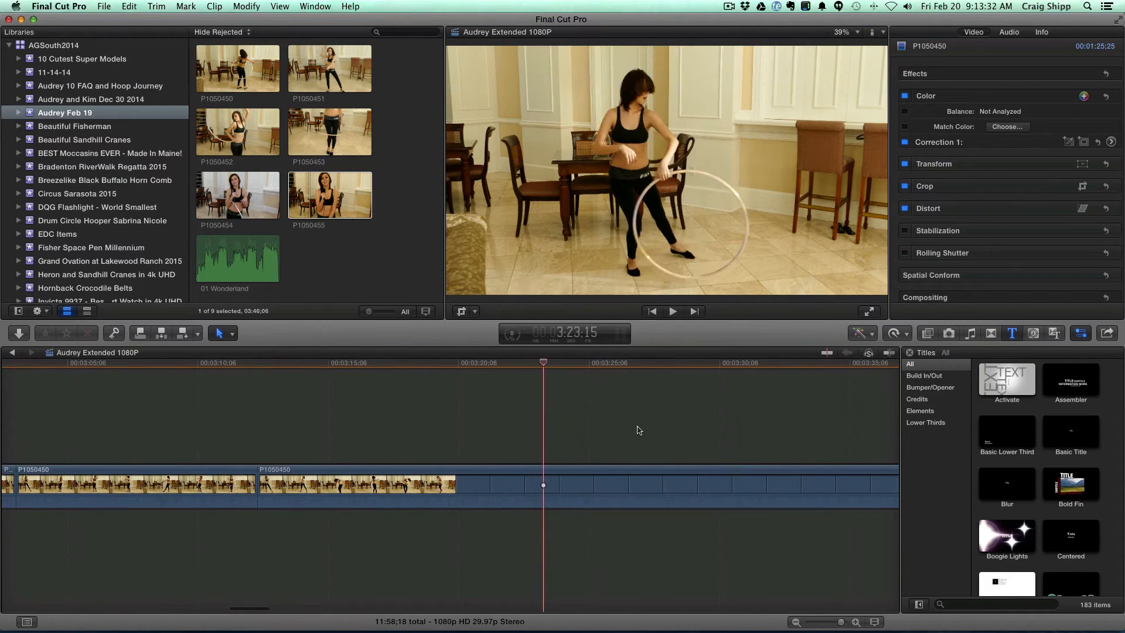
{"action": "key", "text": "space"}
{"action": "scroll", "coordinate": [639, 431], "scroll_direction": "right", "scroll_amount": 2}
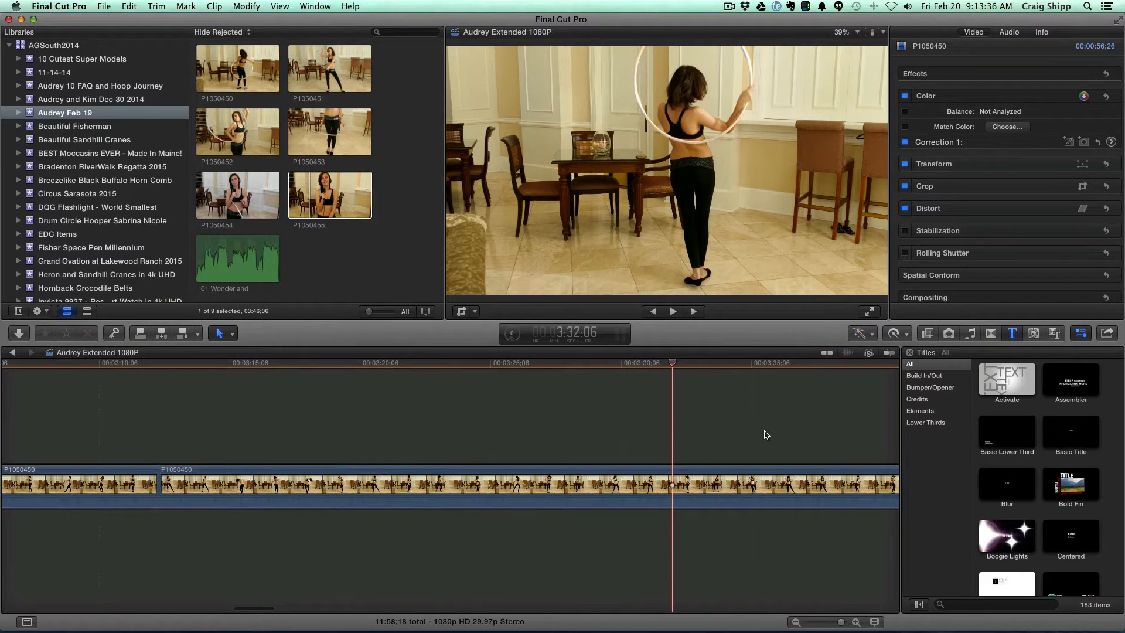
{"action": "scroll", "coordinate": [768, 433], "scroll_direction": "right", "scroll_amount": 10}
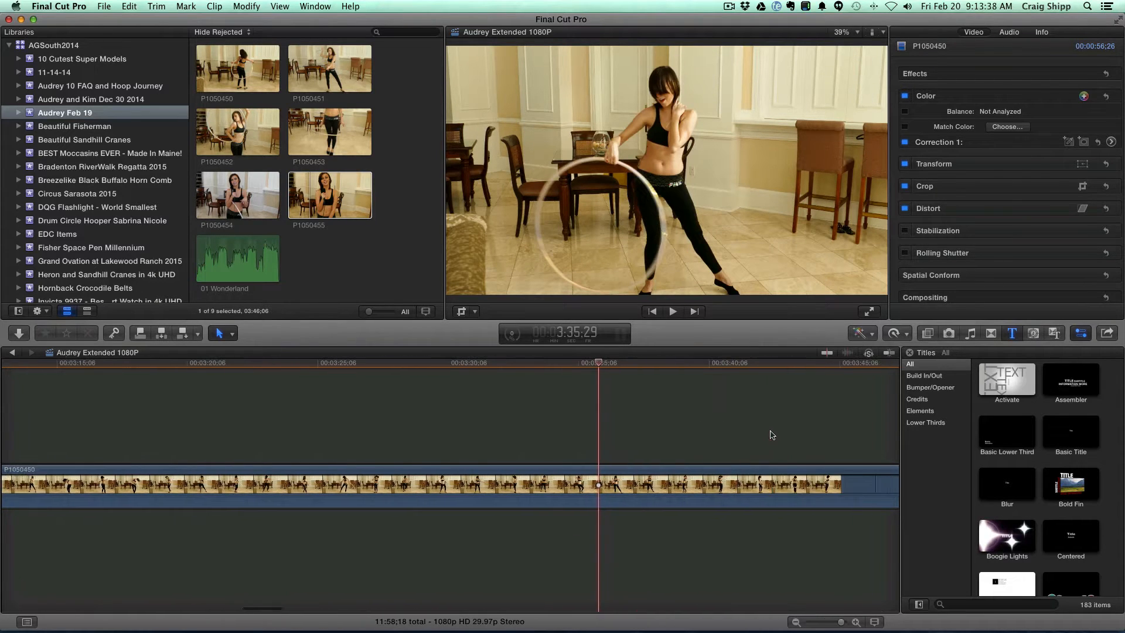
{"action": "left_click", "coordinate": [762, 434]}
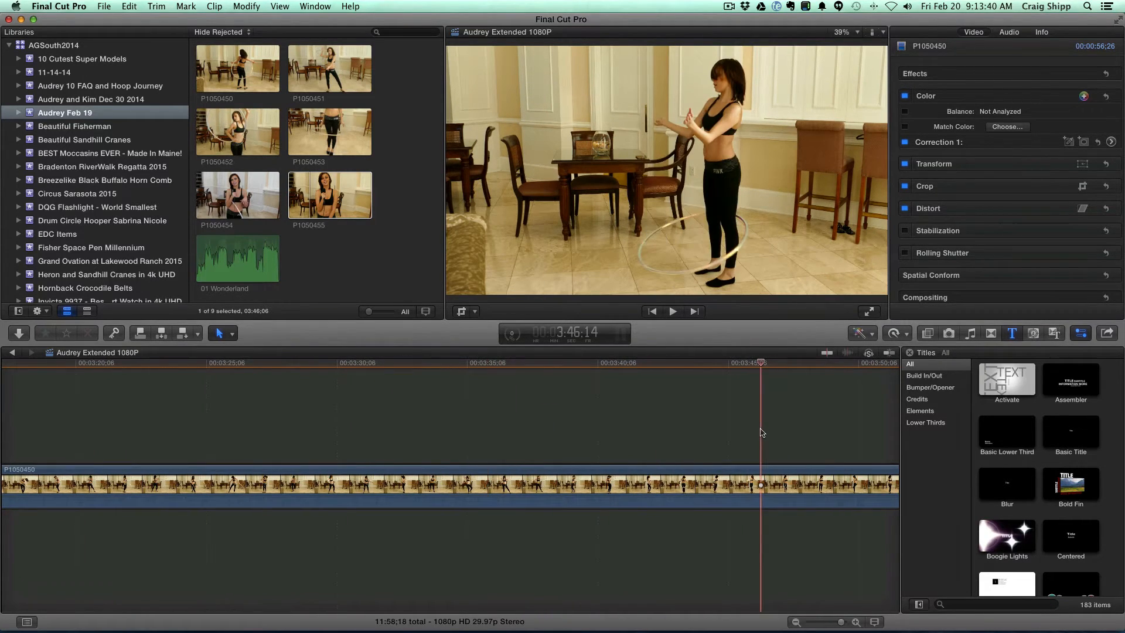
{"action": "scroll", "coordinate": [762, 432], "scroll_direction": "right", "scroll_amount": 6}
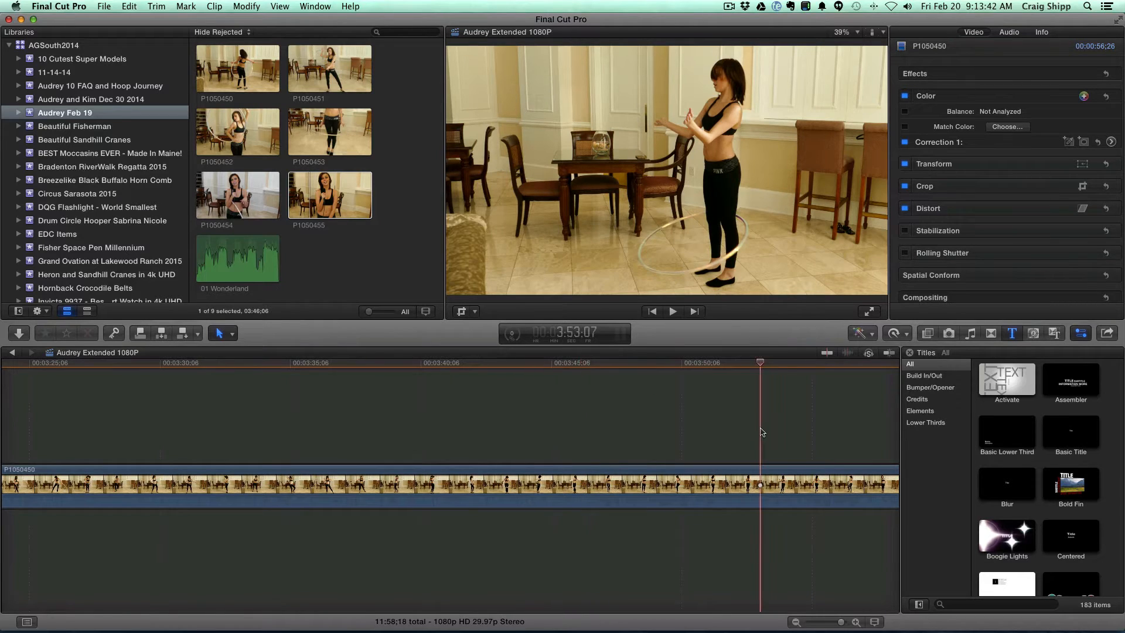
{"action": "scroll", "coordinate": [763, 432], "scroll_direction": "right", "scroll_amount": 4}
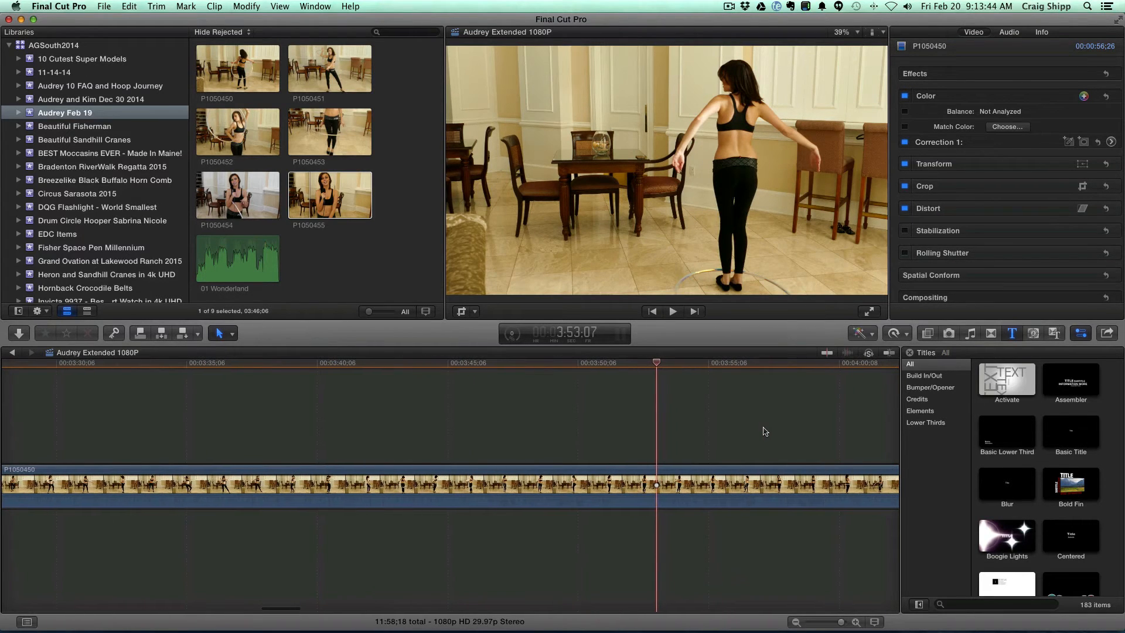
{"action": "scroll", "coordinate": [764, 432], "scroll_direction": "right", "scroll_amount": 1}
{"action": "left_click", "coordinate": [763, 432]}
{"action": "scroll", "coordinate": [763, 432], "scroll_direction": "right", "scroll_amount": 10}
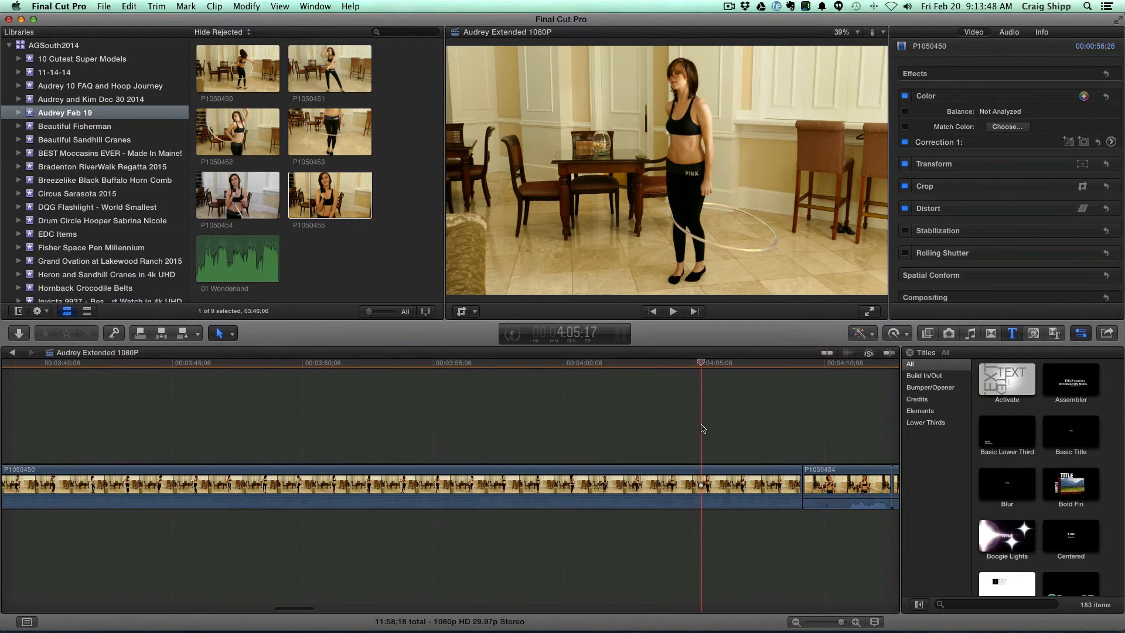
{"action": "scroll", "coordinate": [703, 429], "scroll_direction": "right", "scroll_amount": 5}
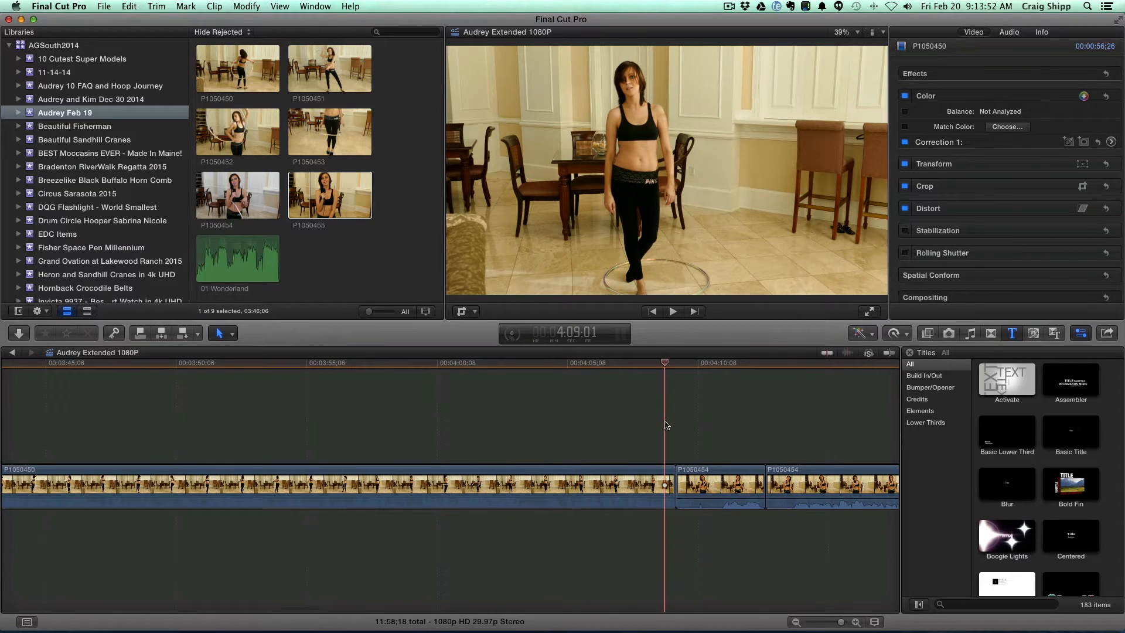
Play the interview from about 4:09, and cut out the stretch of P1050454 between about 4:24 and 4:25
{"action": "key", "text": "space"}
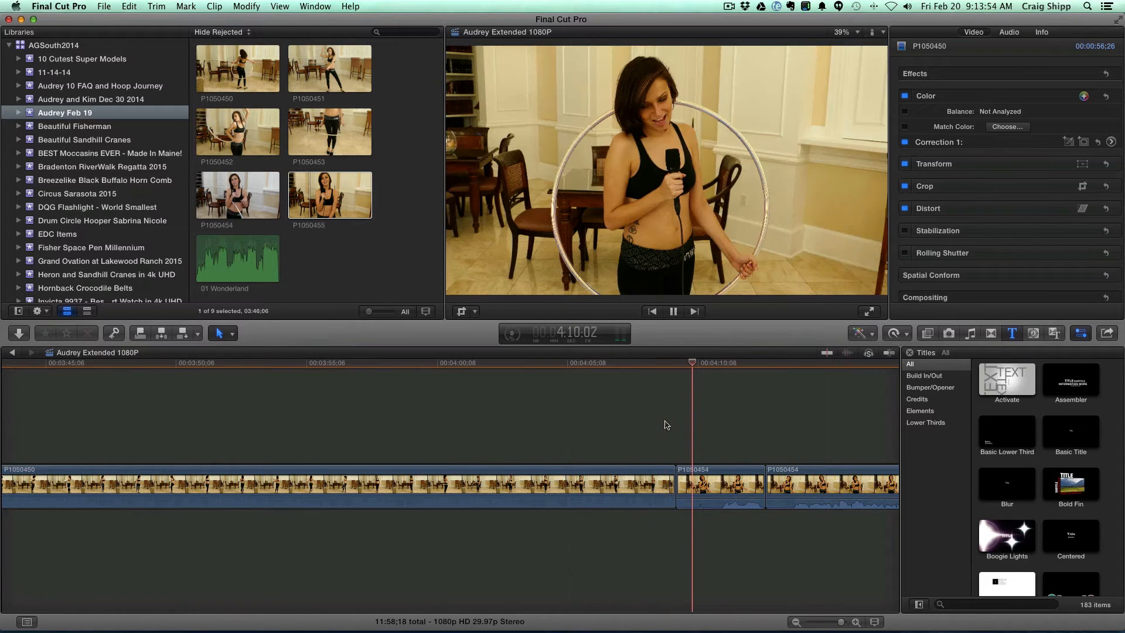
{"action": "scroll", "coordinate": [607, 422], "scroll_direction": "right", "scroll_amount": 4}
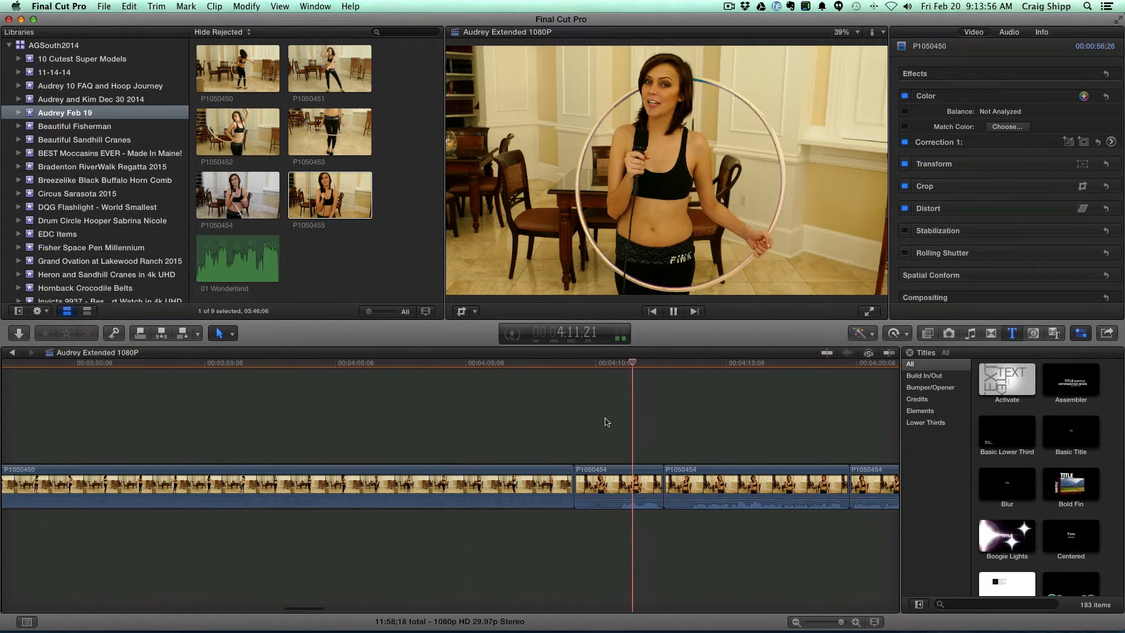
{"action": "scroll", "coordinate": [606, 422], "scroll_direction": "right", "scroll_amount": 9}
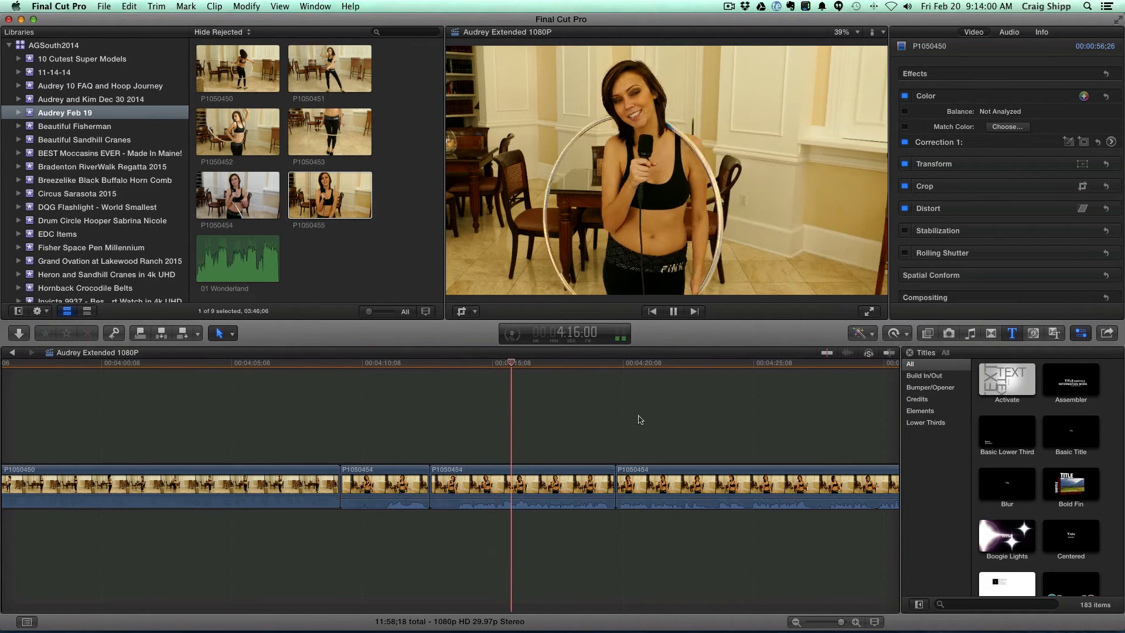
{"action": "scroll", "coordinate": [601, 419], "scroll_direction": "right", "scroll_amount": 4}
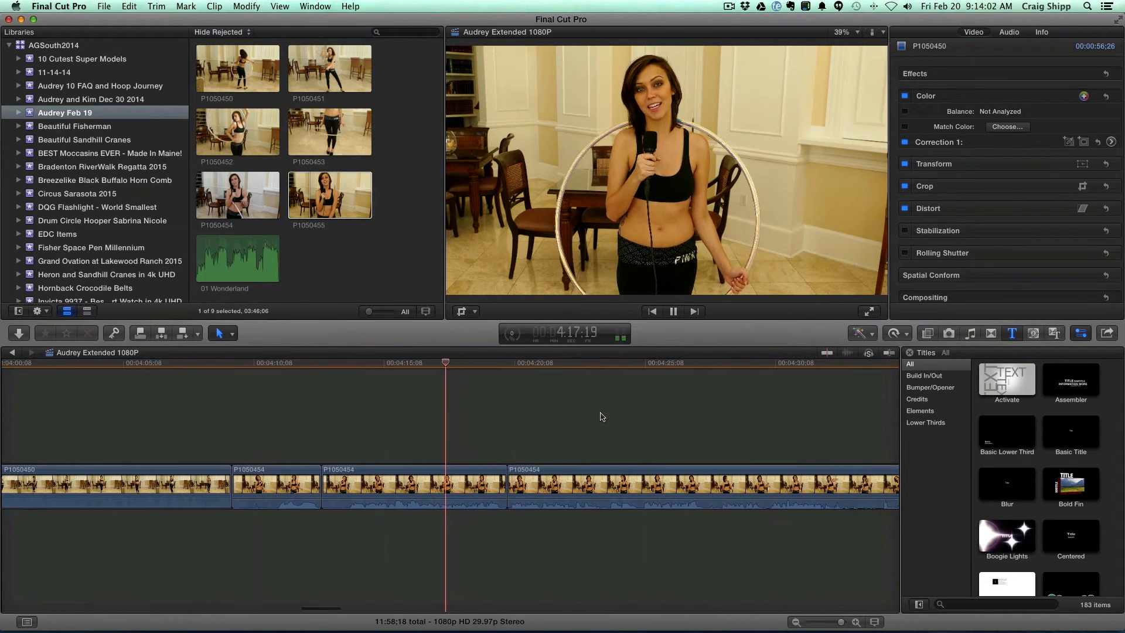
{"action": "scroll", "coordinate": [602, 416], "scroll_direction": "right", "scroll_amount": 6}
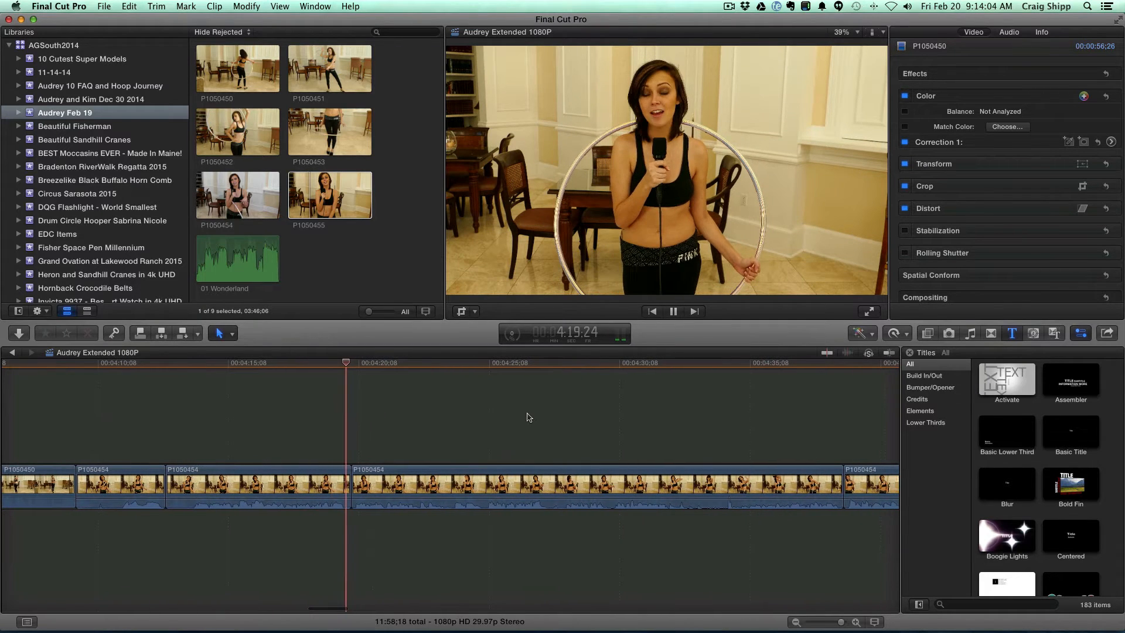
{"action": "scroll", "coordinate": [529, 417], "scroll_direction": "right", "scroll_amount": 1}
{"action": "scroll", "coordinate": [529, 418], "scroll_direction": "right", "scroll_amount": 2}
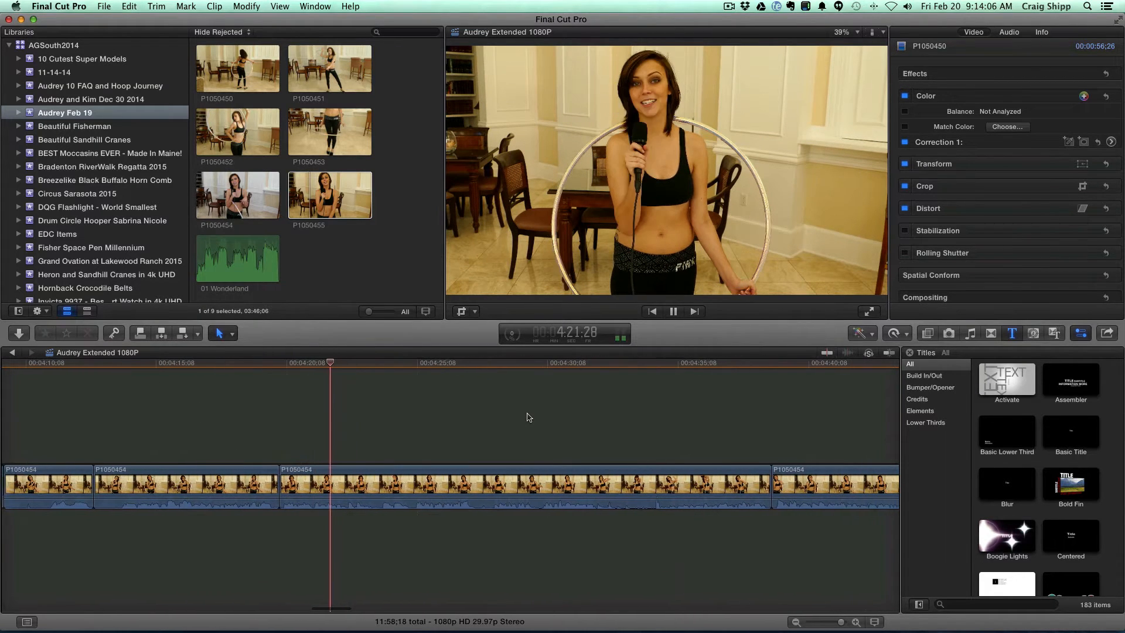
{"action": "scroll", "coordinate": [529, 417], "scroll_direction": "right", "scroll_amount": 1}
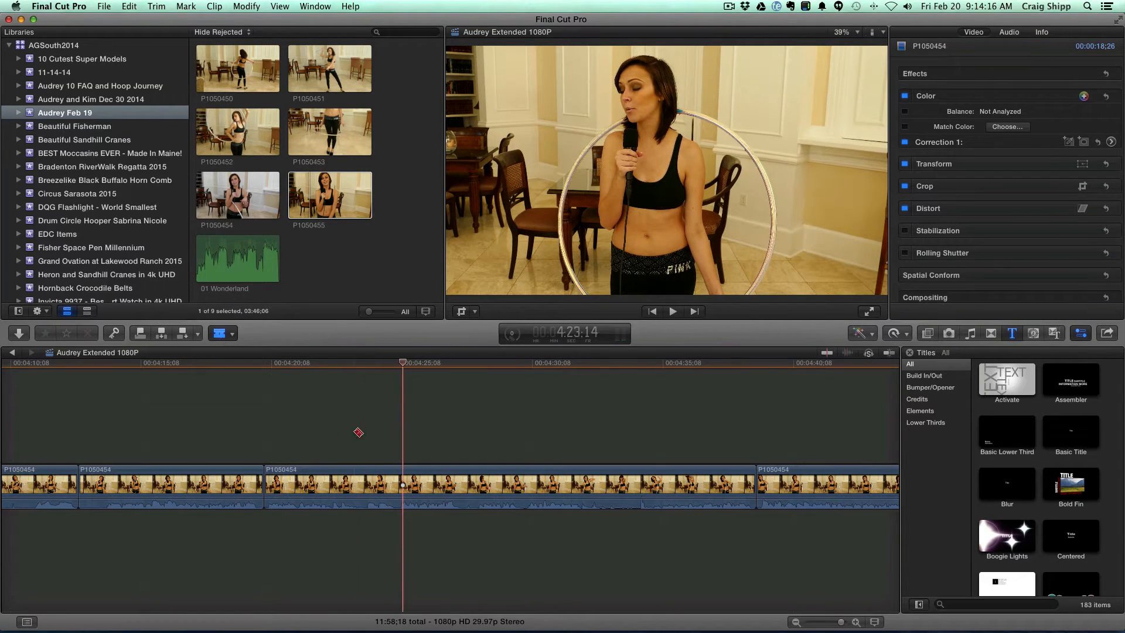
{"action": "left_click", "coordinate": [364, 496]}
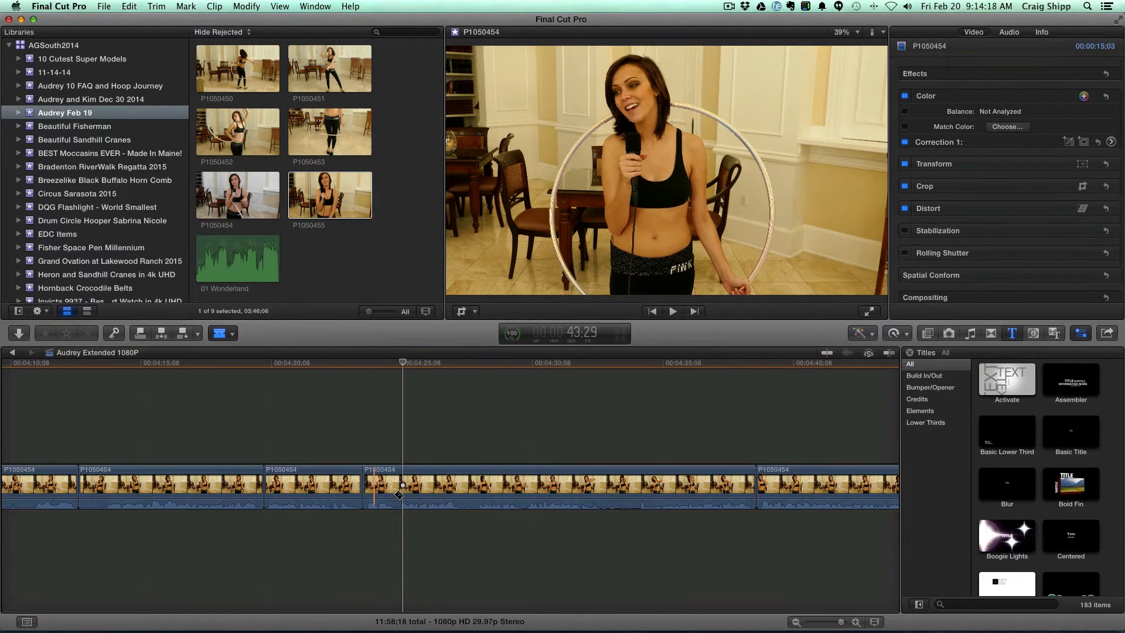
{"action": "left_click", "coordinate": [399, 495]}
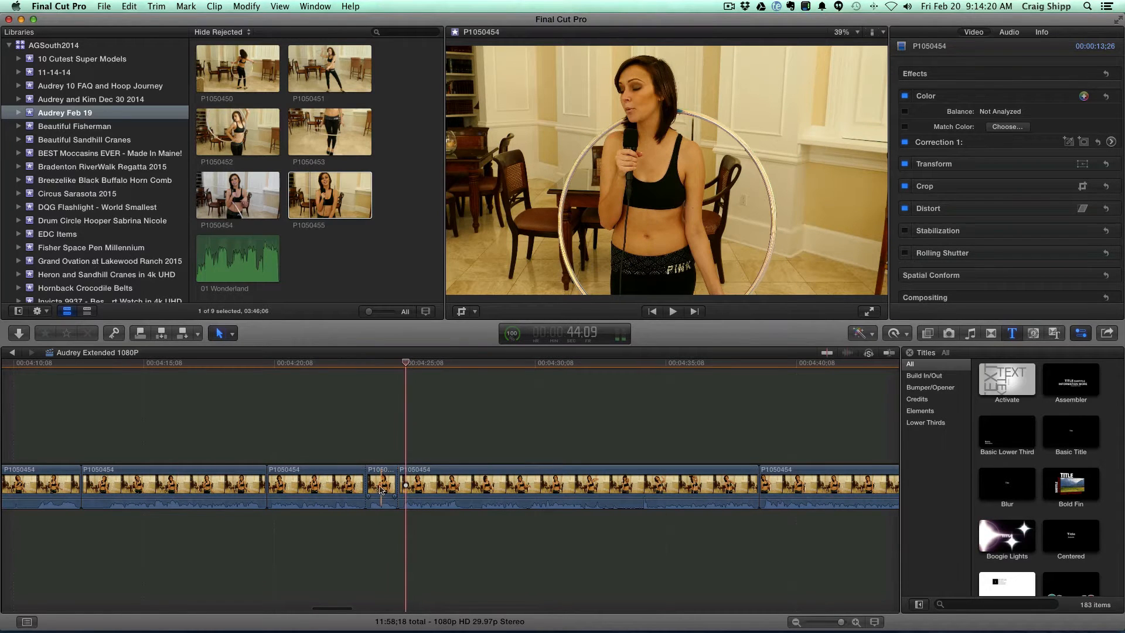
{"action": "left_click", "coordinate": [382, 487]}
{"action": "key", "text": "Delete"}
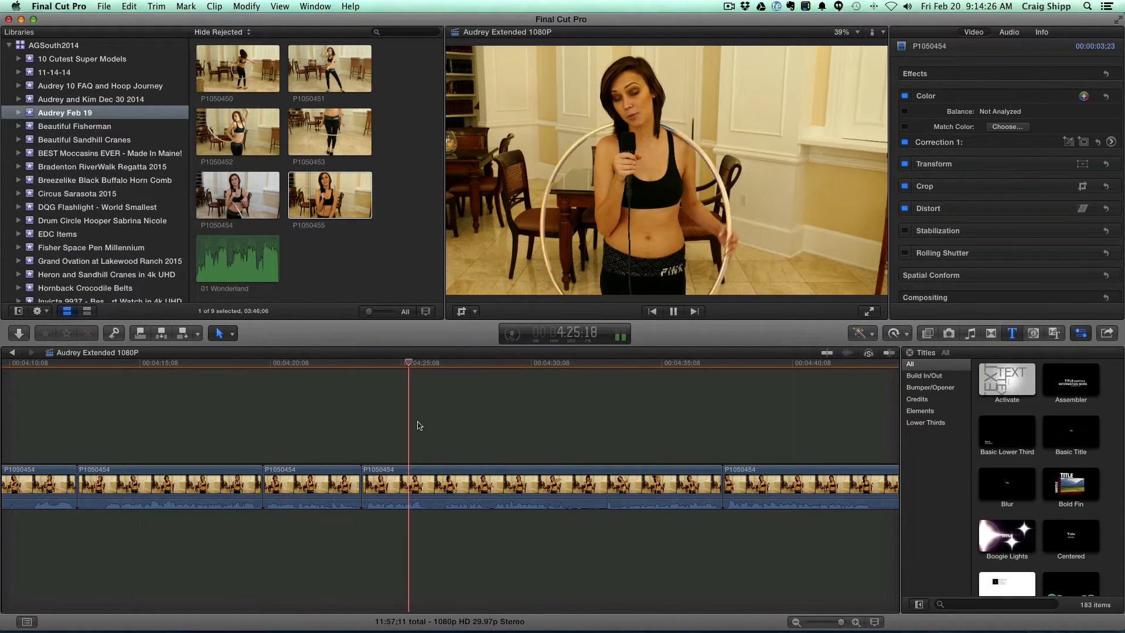
Review the interview from about 4:25 to 4:49, checking for unwanted sections and a place for hoop footage
{"action": "scroll", "coordinate": [417, 425], "scroll_direction": "right", "scroll_amount": 5}
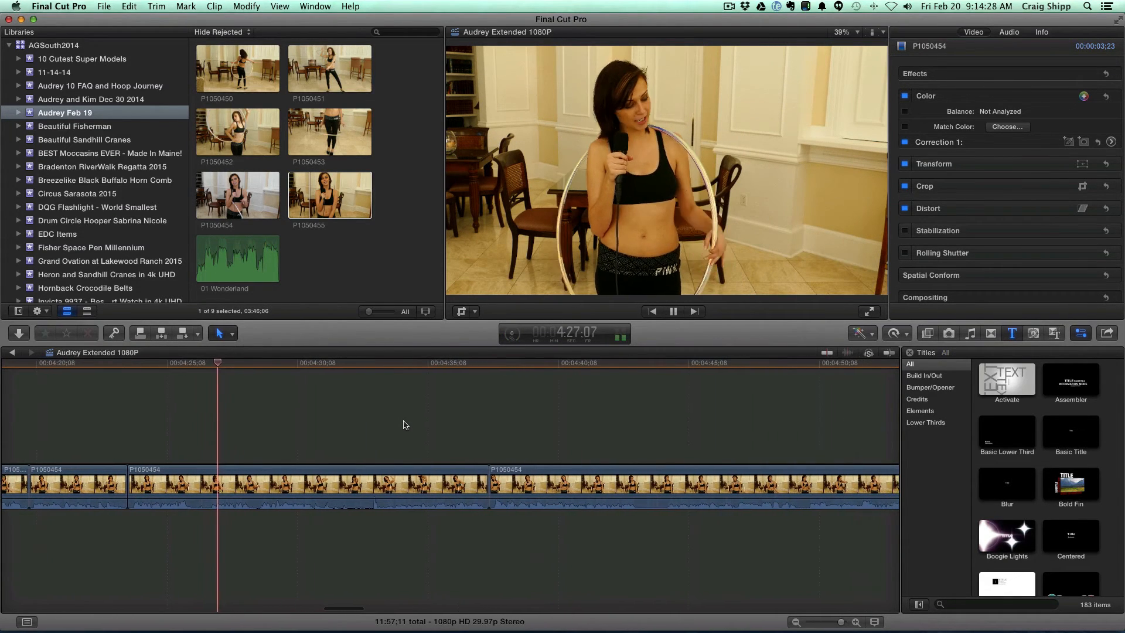
{"action": "scroll", "coordinate": [405, 425], "scroll_direction": "right", "scroll_amount": 2}
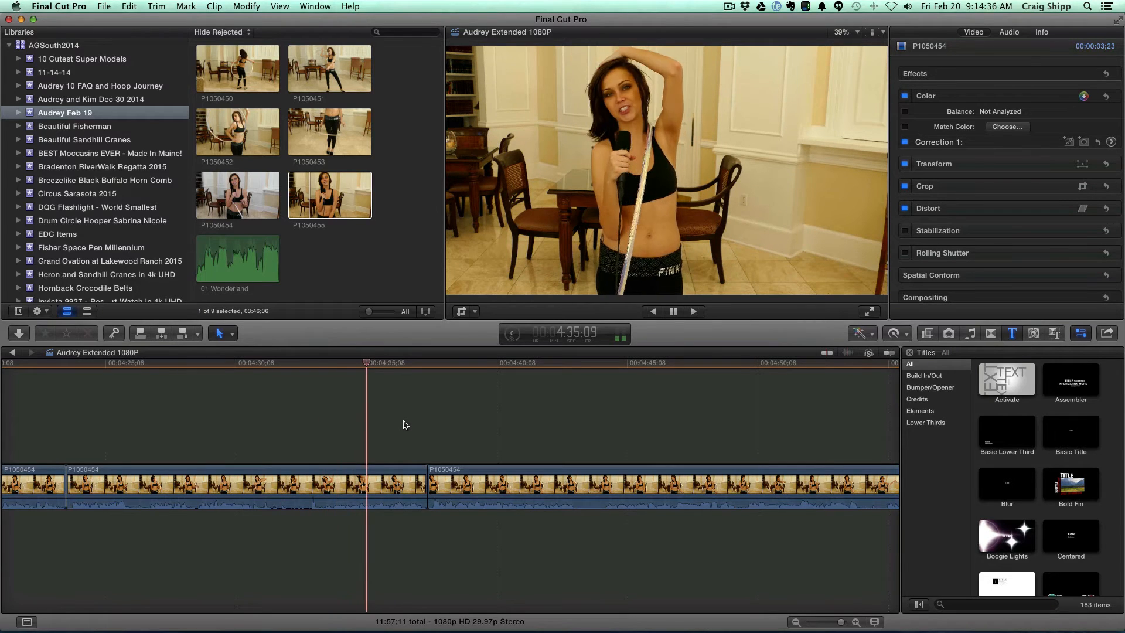
{"action": "scroll", "coordinate": [403, 424], "scroll_direction": "right", "scroll_amount": 1}
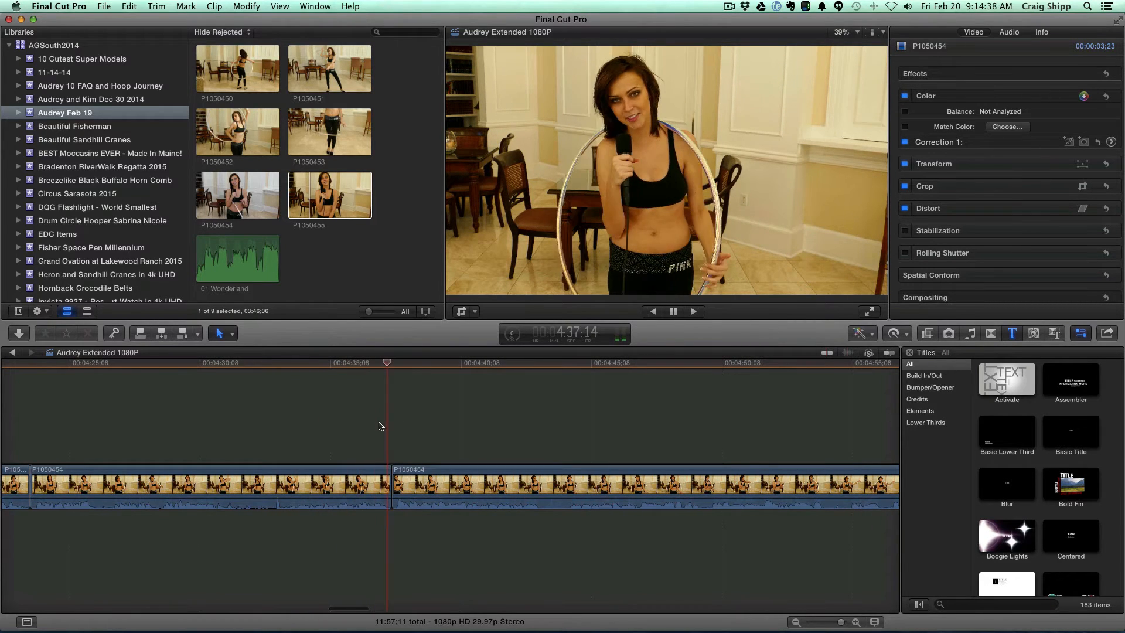
{"action": "scroll", "coordinate": [380, 425], "scroll_direction": "right", "scroll_amount": 4}
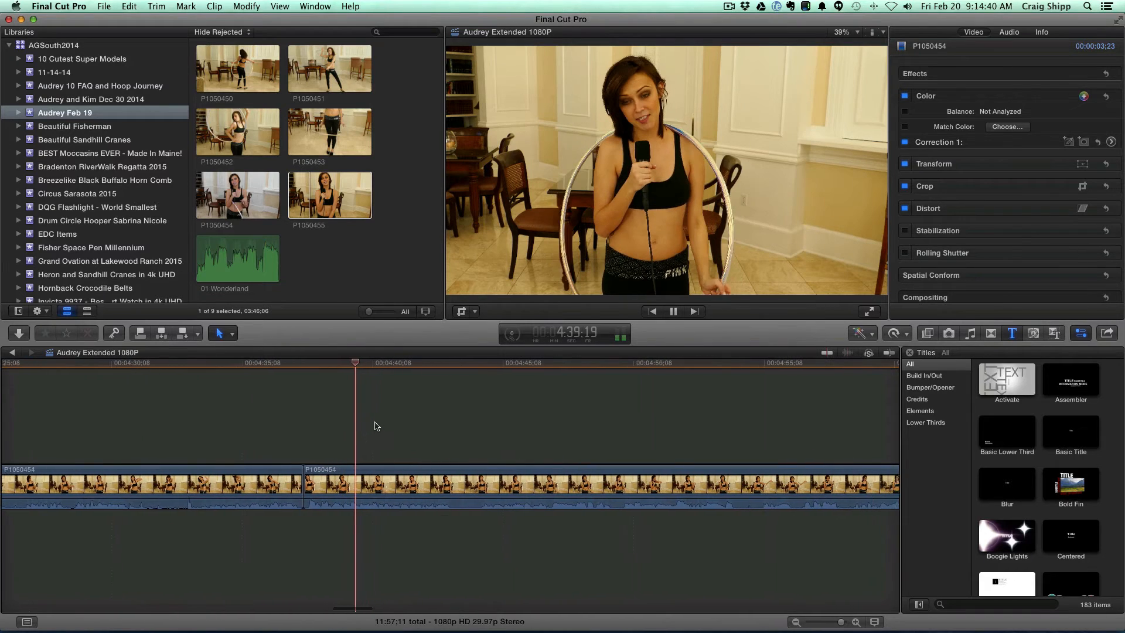
{"action": "scroll", "coordinate": [344, 426], "scroll_direction": "right", "scroll_amount": 2}
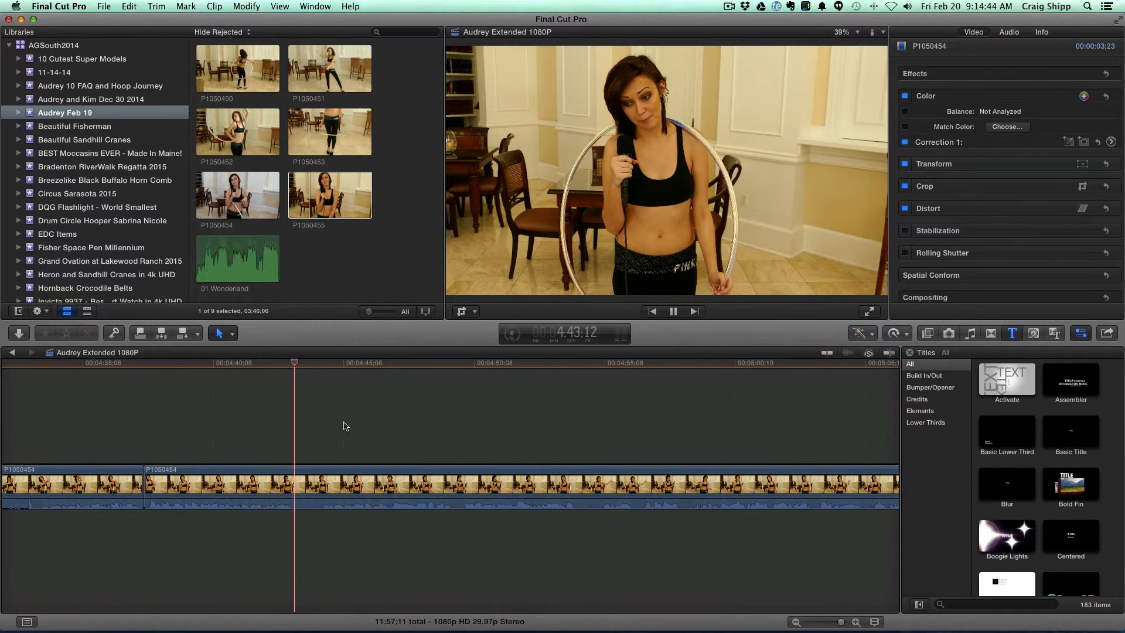
{"action": "scroll", "coordinate": [344, 426], "scroll_direction": "right", "scroll_amount": 3}
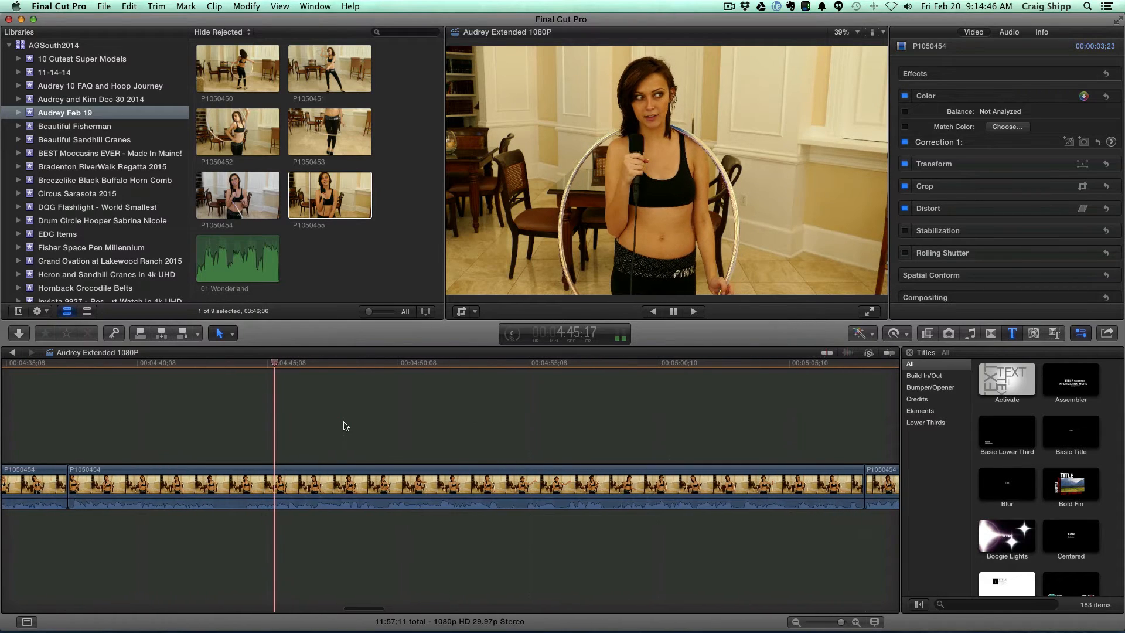
{"action": "scroll", "coordinate": [344, 426], "scroll_direction": "right", "scroll_amount": 2}
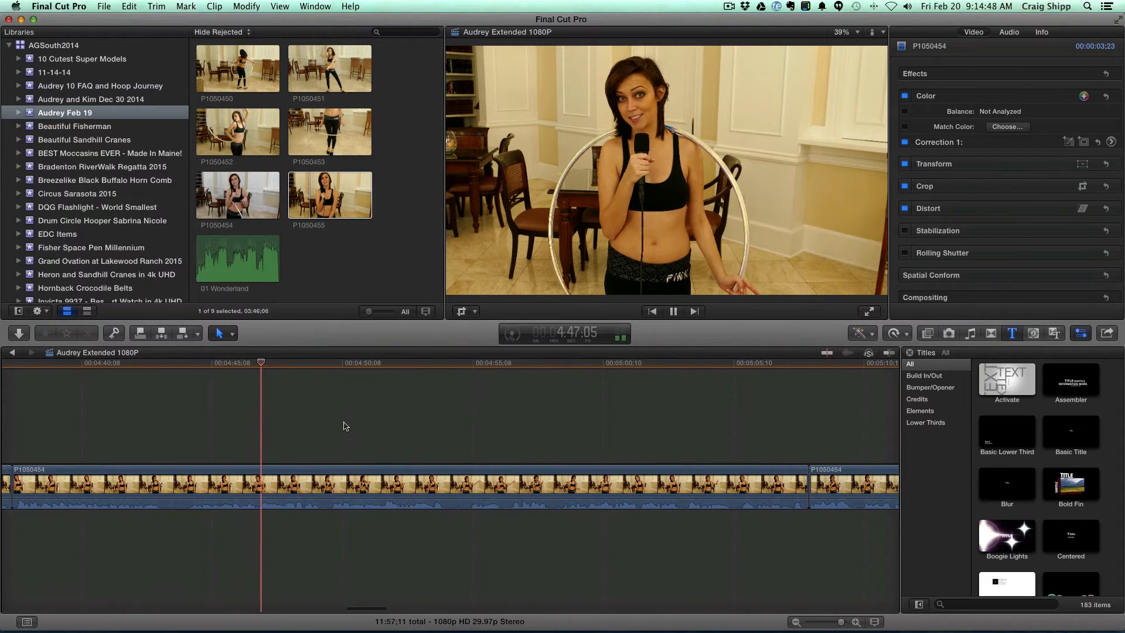
{"action": "key", "text": "space"}
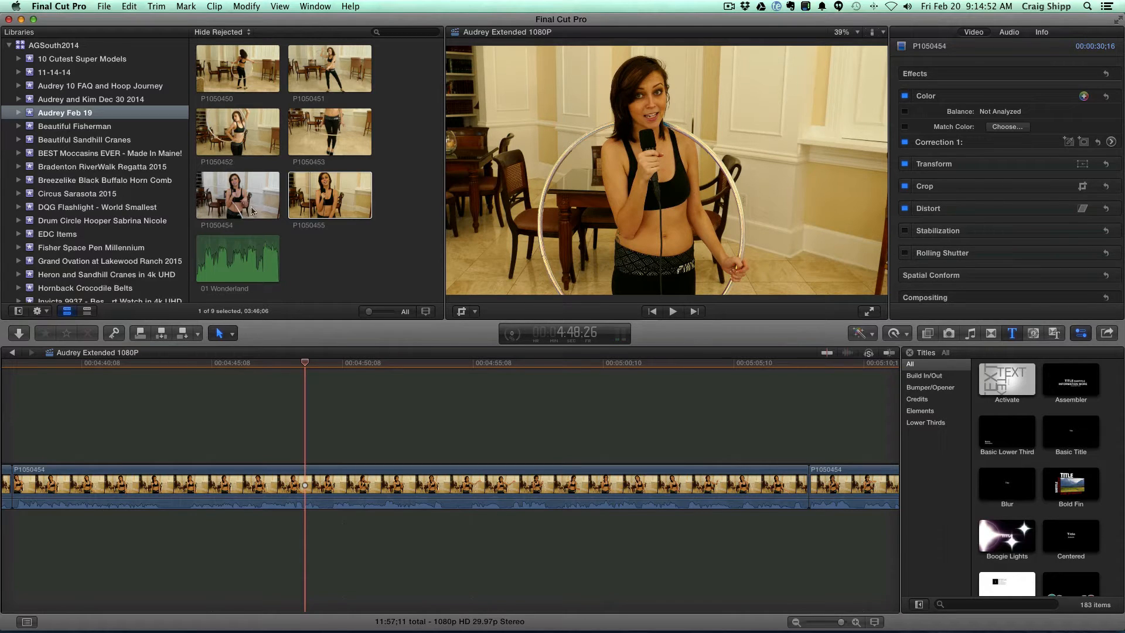
Place the P1050452 hoop clip above the P1050454 interview, starting at about 4:48
{"action": "left_click", "coordinate": [228, 135]}
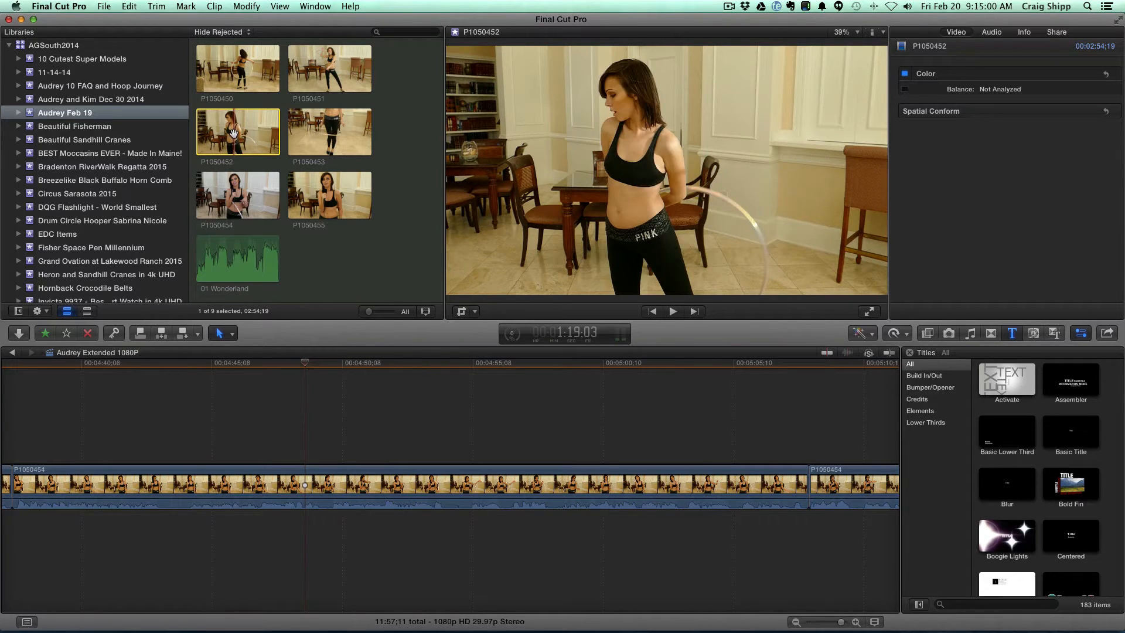
{"action": "left_click_drag", "start_coordinate": [239, 160], "coordinate": [287, 423]}
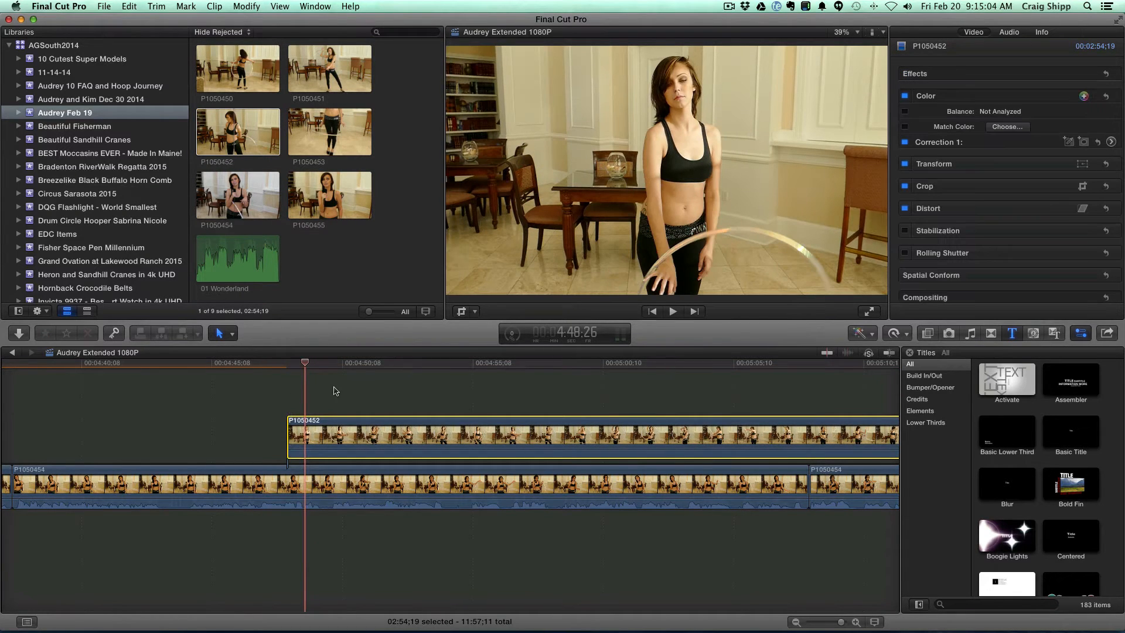
{"action": "scroll", "coordinate": [342, 390], "scroll_direction": "right", "scroll_amount": 2}
{"action": "scroll", "coordinate": [341, 390], "scroll_direction": "left", "scroll_amount": 3}
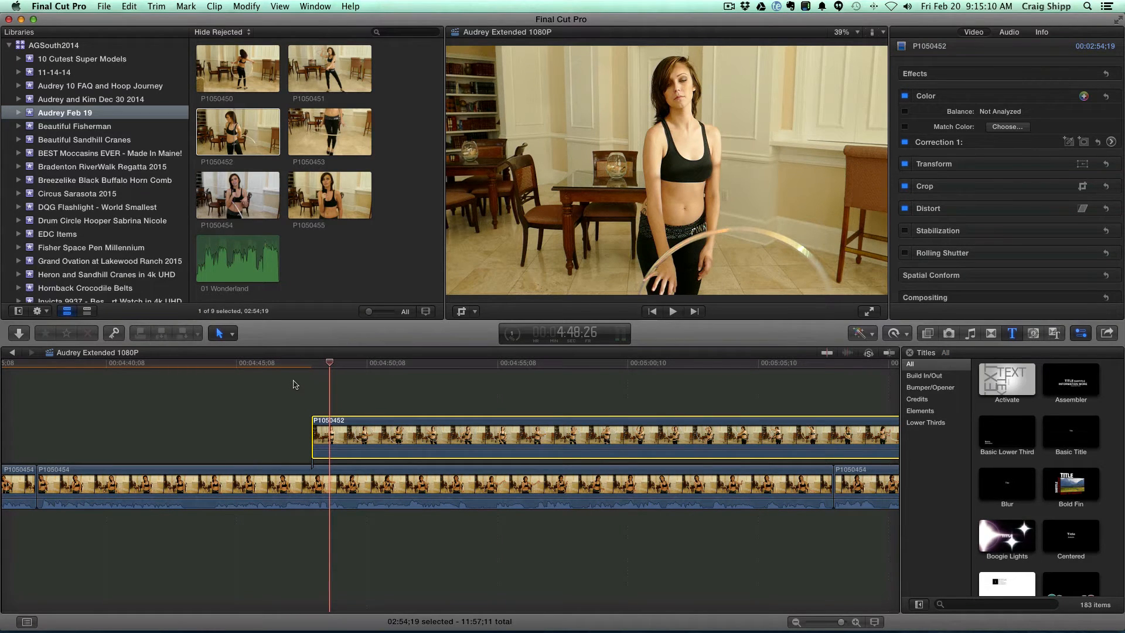
Play the P1050452 overlay from about 4:47 to 7:05, checking for hoop footage that should come out
{"action": "left_click", "coordinate": [295, 385]}
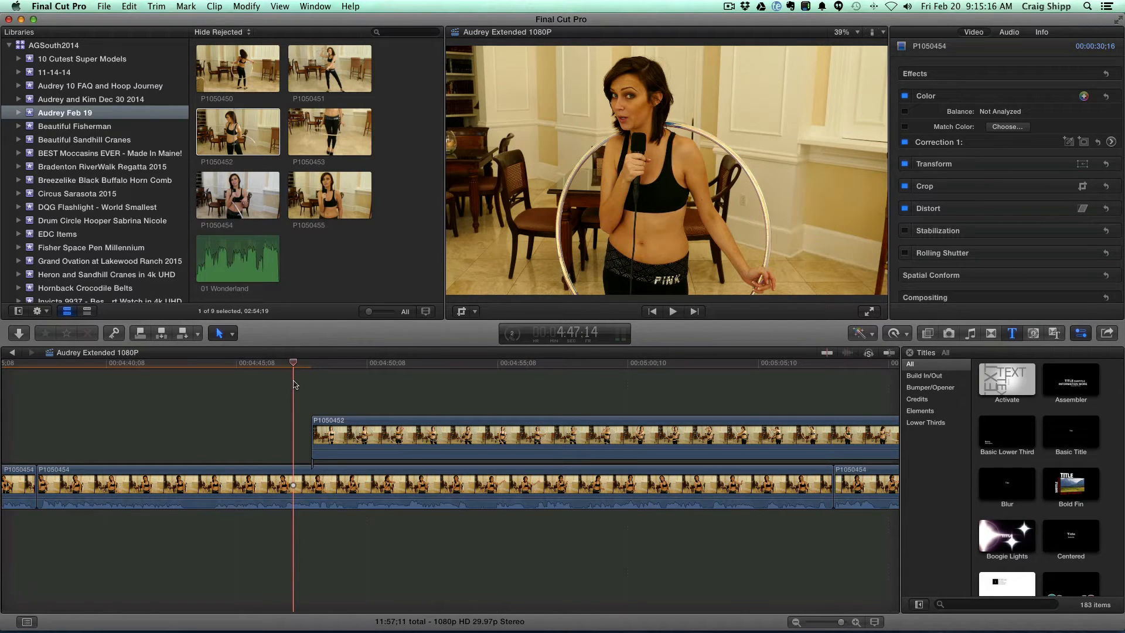
{"action": "key", "text": "space"}
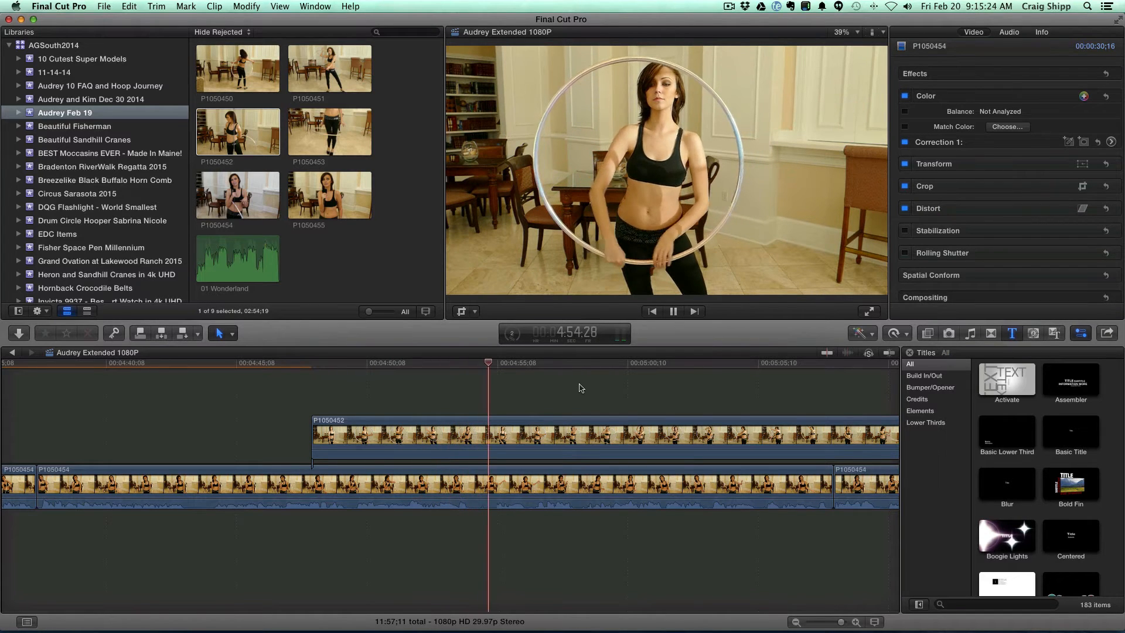
{"action": "scroll", "coordinate": [580, 388], "scroll_direction": "right", "scroll_amount": 10}
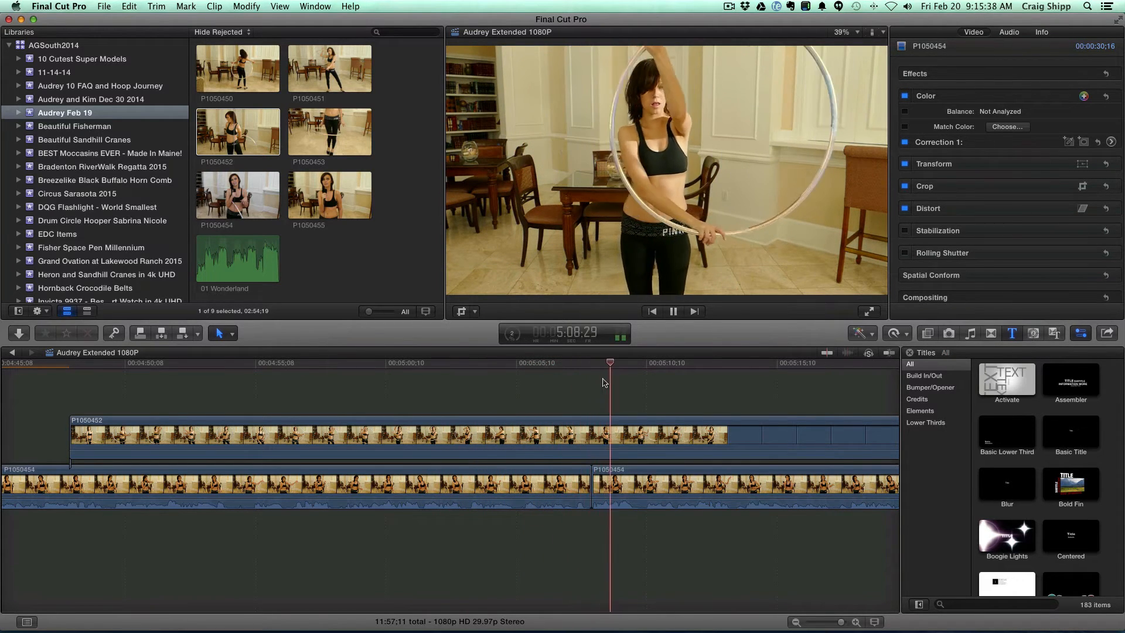
{"action": "scroll", "coordinate": [604, 382], "scroll_direction": "right", "scroll_amount": 10}
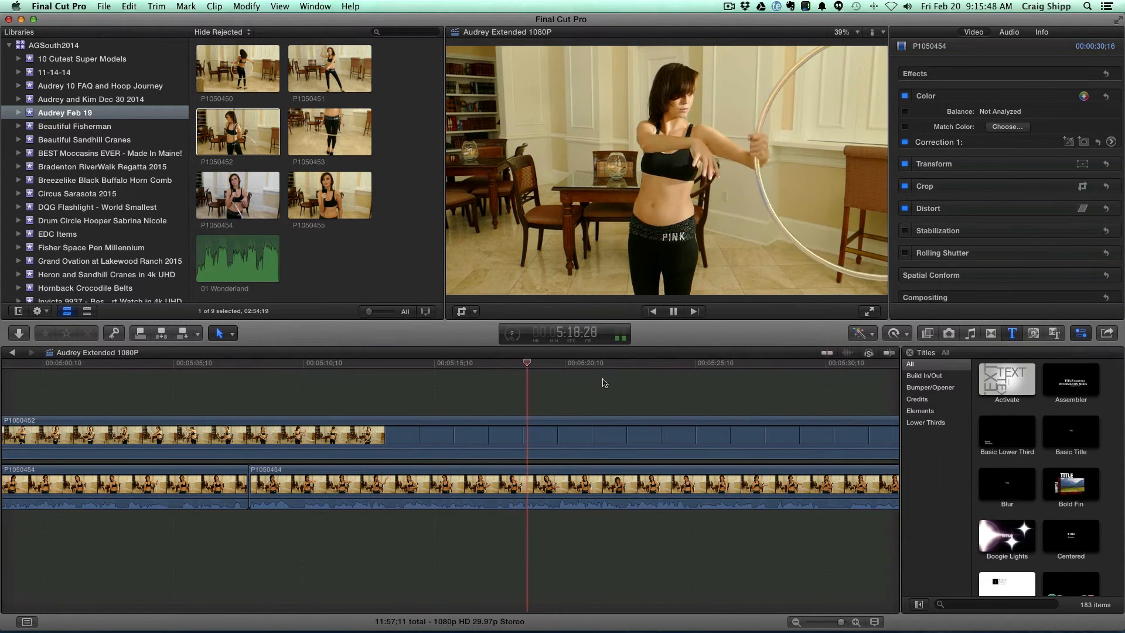
{"action": "scroll", "coordinate": [603, 383], "scroll_direction": "right", "scroll_amount": 5}
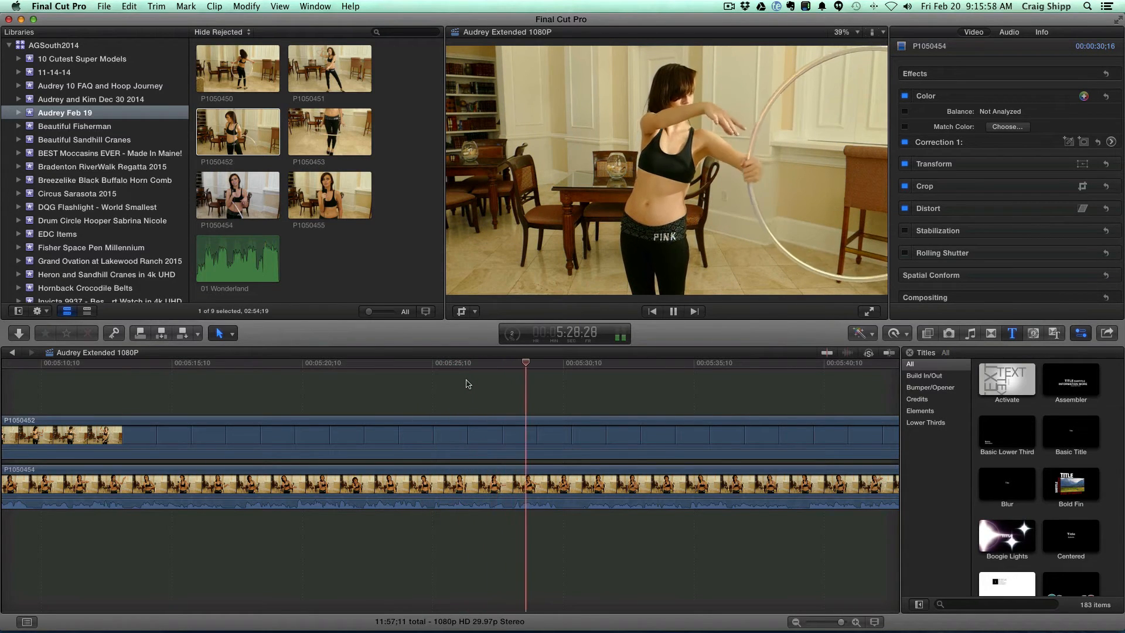
{"action": "scroll", "coordinate": [494, 382], "scroll_direction": "right", "scroll_amount": 3}
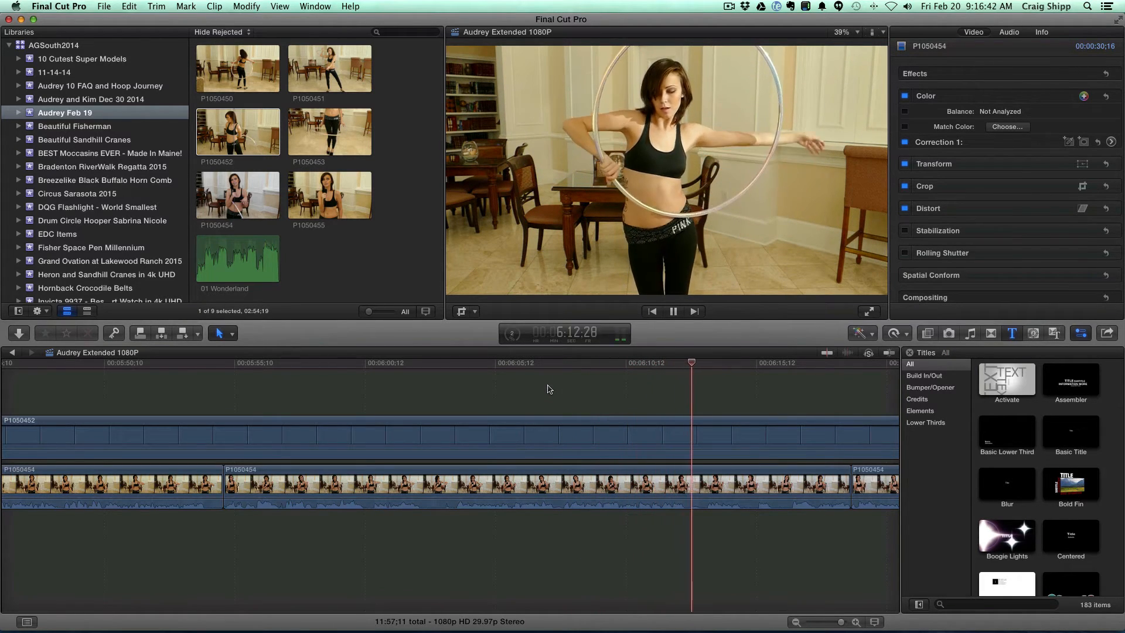
{"action": "scroll", "coordinate": [611, 387], "scroll_direction": "right", "scroll_amount": 5}
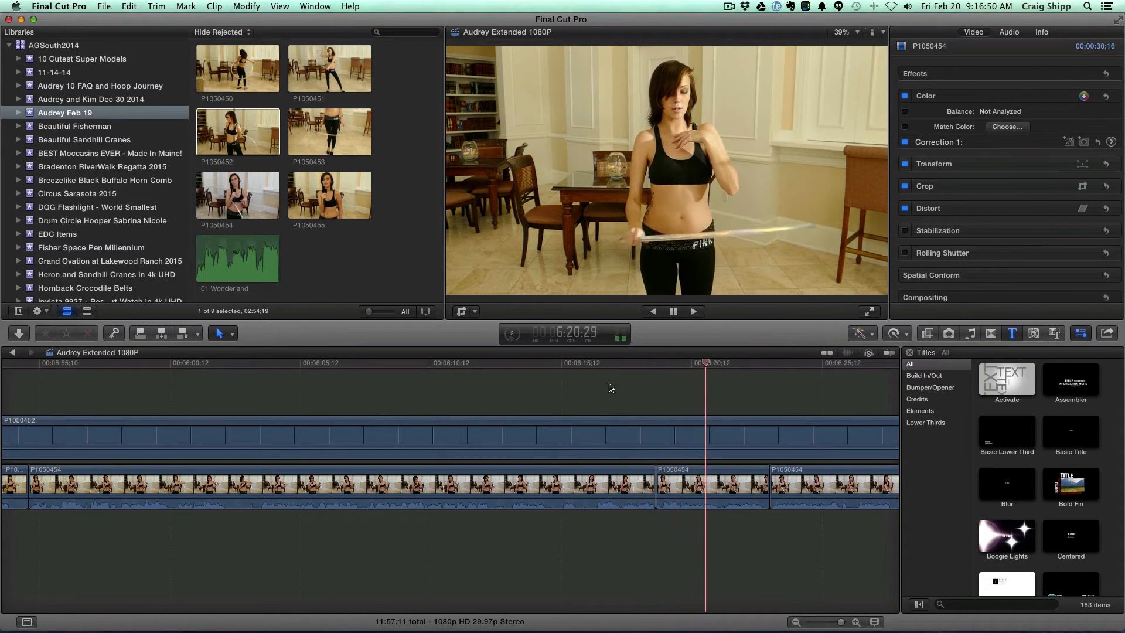
{"action": "scroll", "coordinate": [612, 388], "scroll_direction": "right", "scroll_amount": 1}
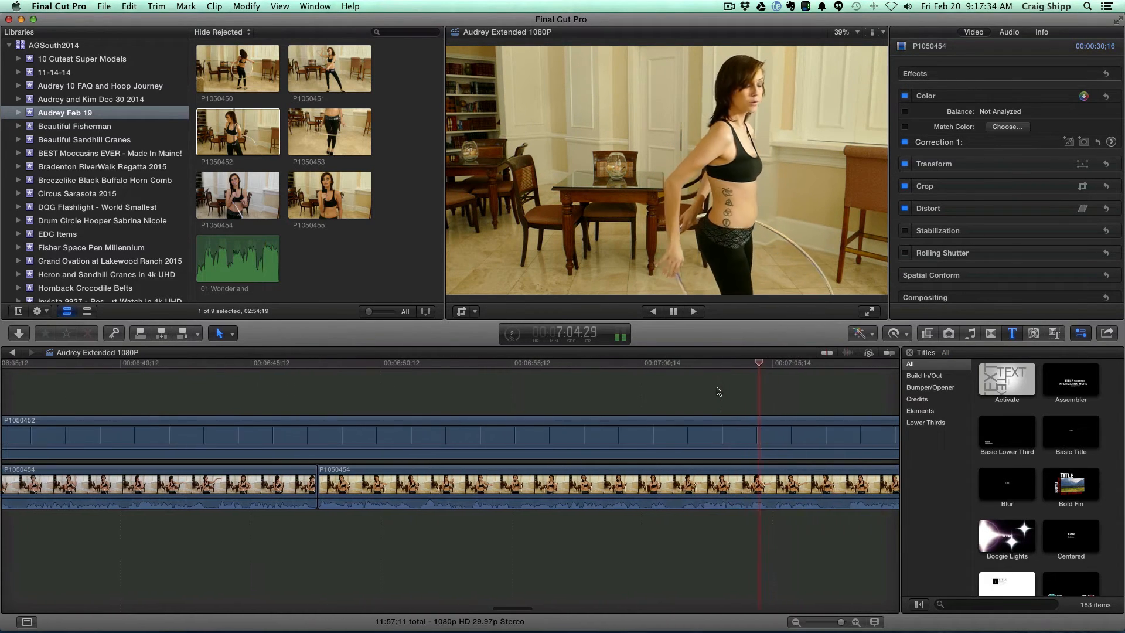
{"action": "key", "text": "space"}
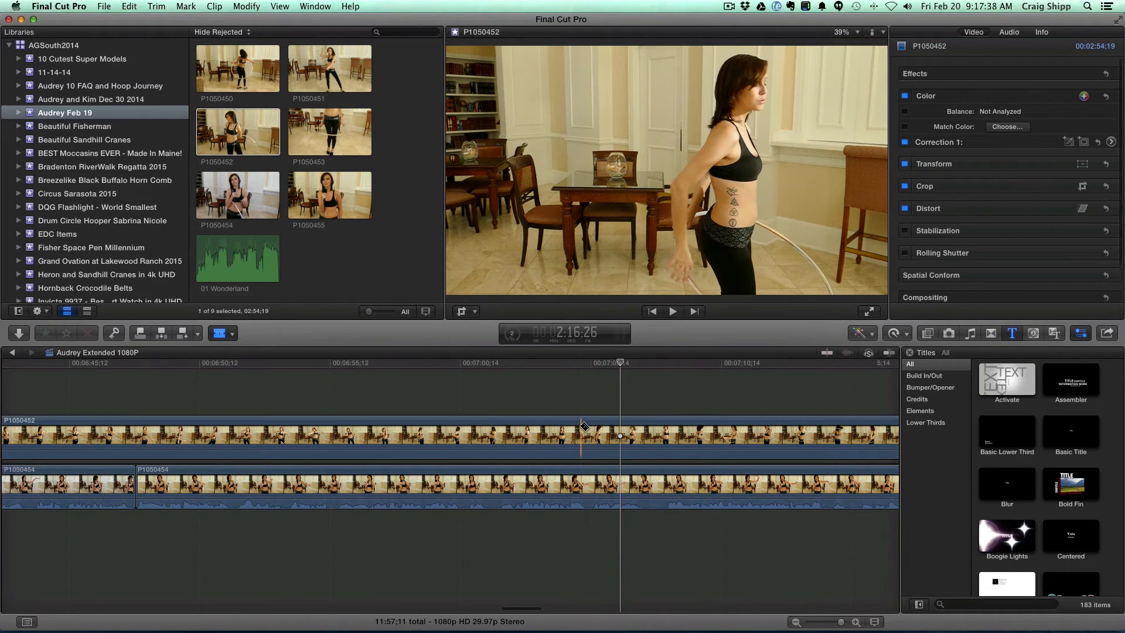
Cut the stretch between about 7:02 and 7:10 out of the P1050452 overlay, leaving a gap above the interview
{"action": "left_click", "coordinate": [503, 432]}
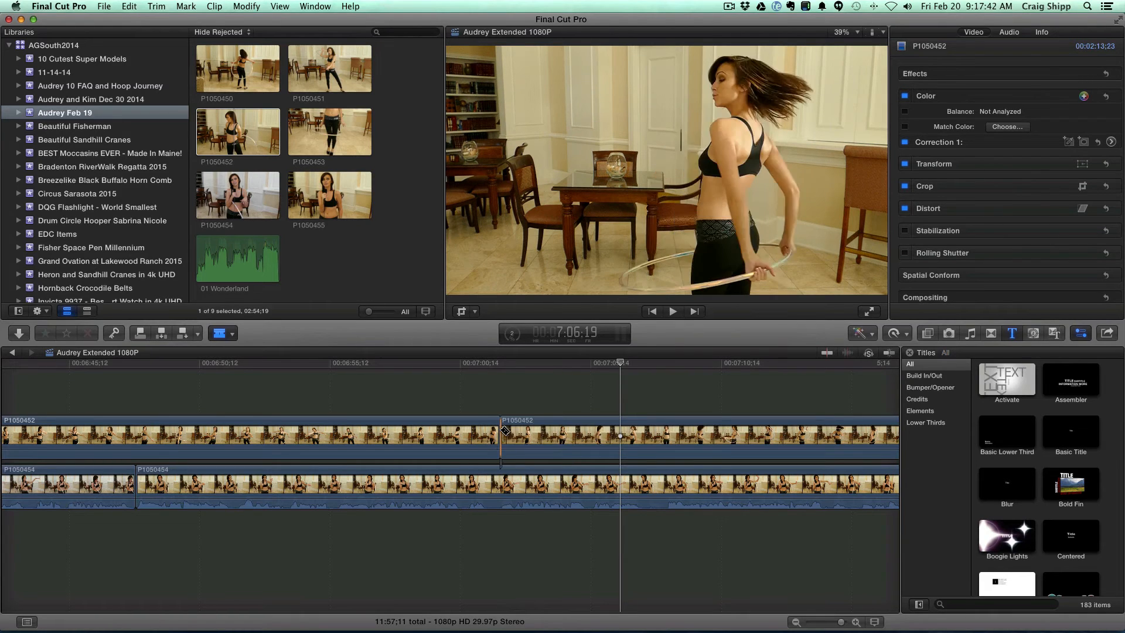
{"action": "left_click", "coordinate": [718, 434]}
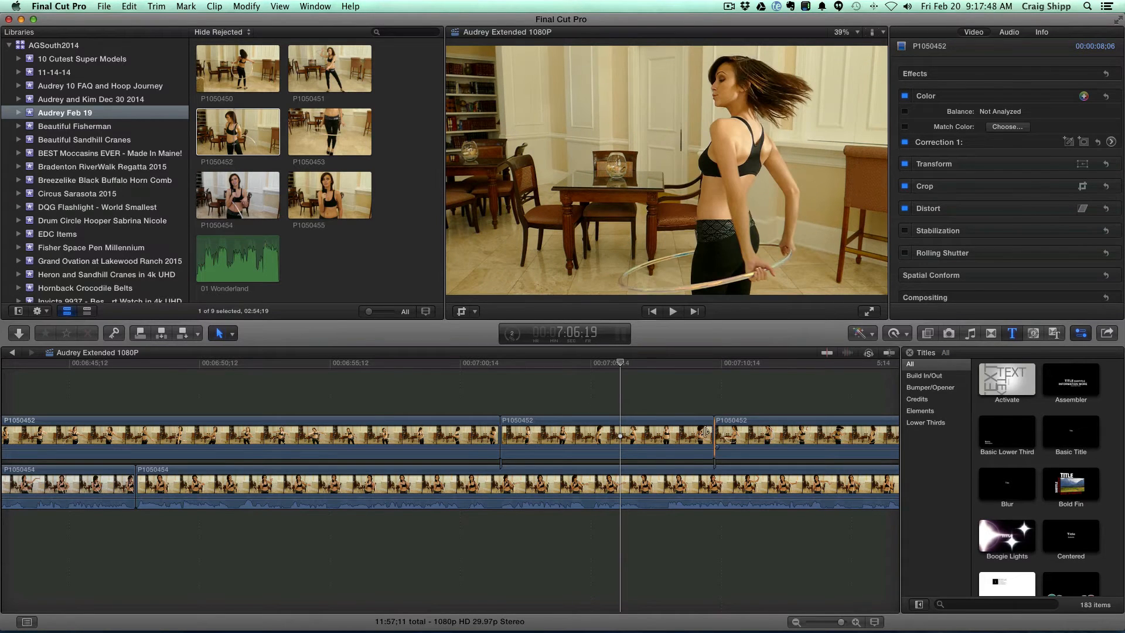
{"action": "left_click", "coordinate": [674, 436]}
{"action": "key", "text": "Delete"}
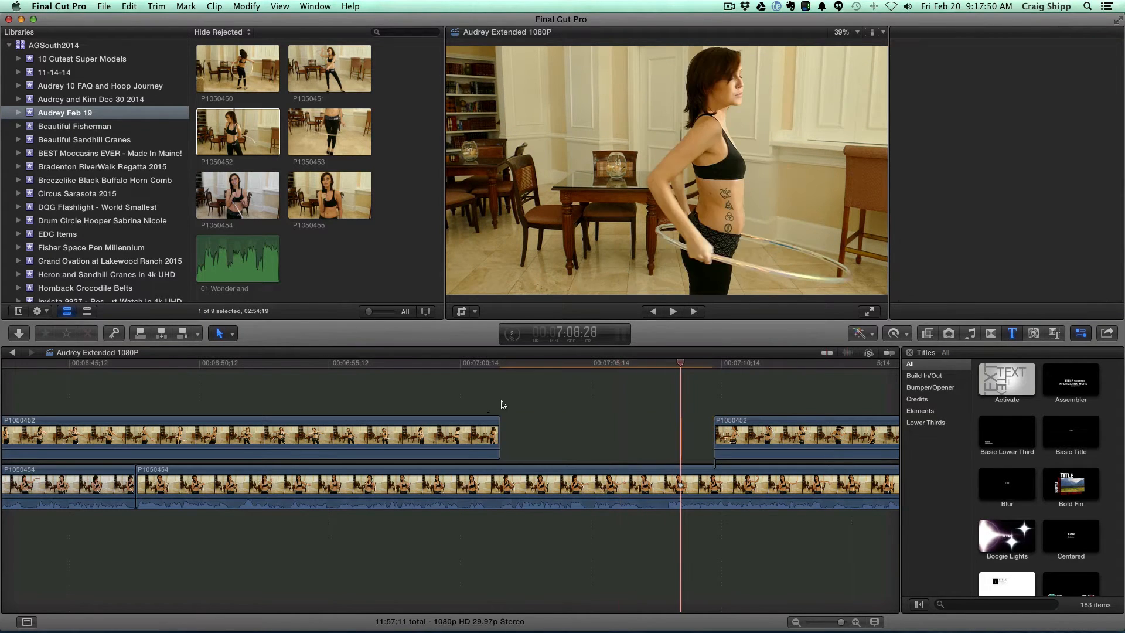
Play the project from about 7:01, and trim the end of the last P1050452 piece back to about 7:41.5
{"action": "left_click", "coordinate": [482, 396]}
{"action": "key", "text": "space"}
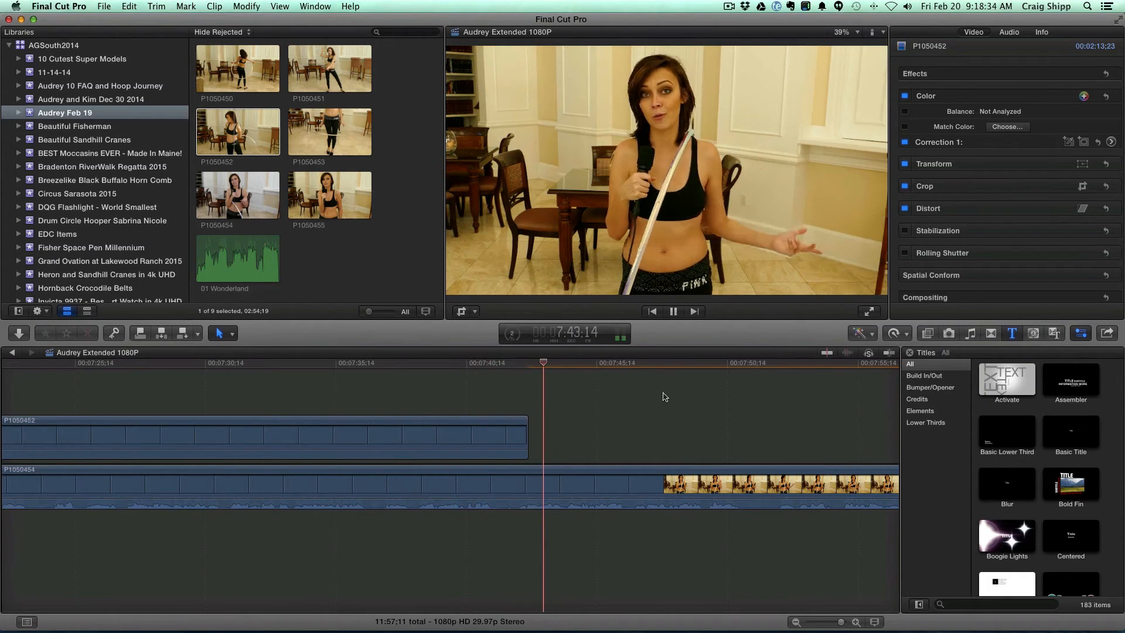
{"action": "key", "text": "space"}
{"action": "left_click_drag", "start_coordinate": [528, 427], "coordinate": [494, 428]}
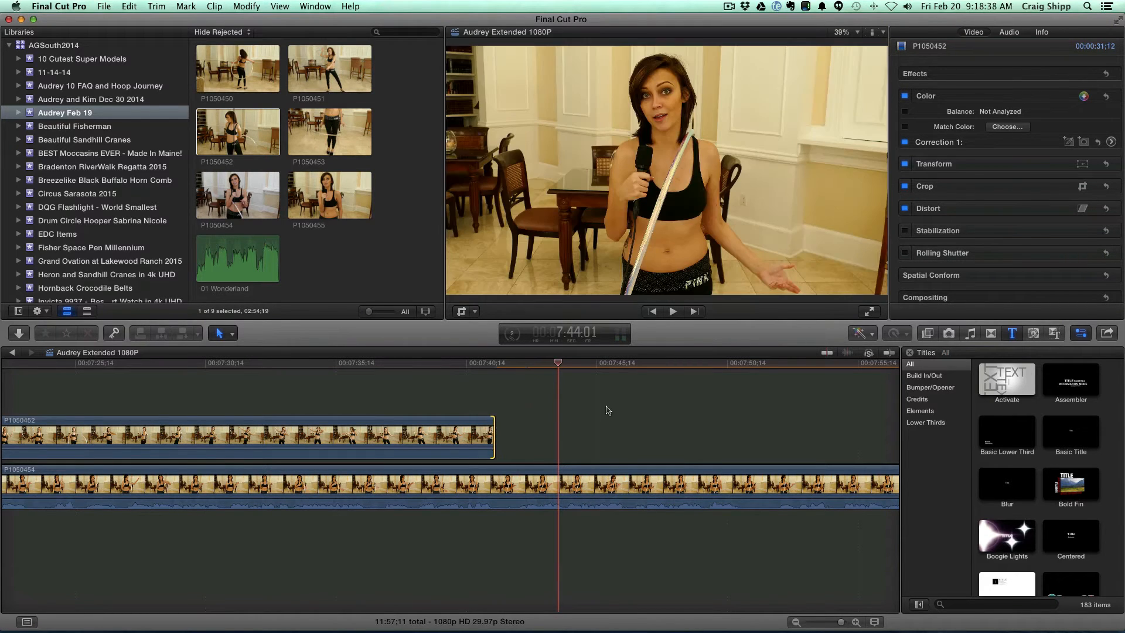
Play the interview around 7:52, and cut out the stretch of P1050454 between about 7:52 and 7:53
{"action": "scroll", "coordinate": [607, 410], "scroll_direction": "right", "scroll_amount": 5}
{"action": "left_click", "coordinate": [606, 410]}
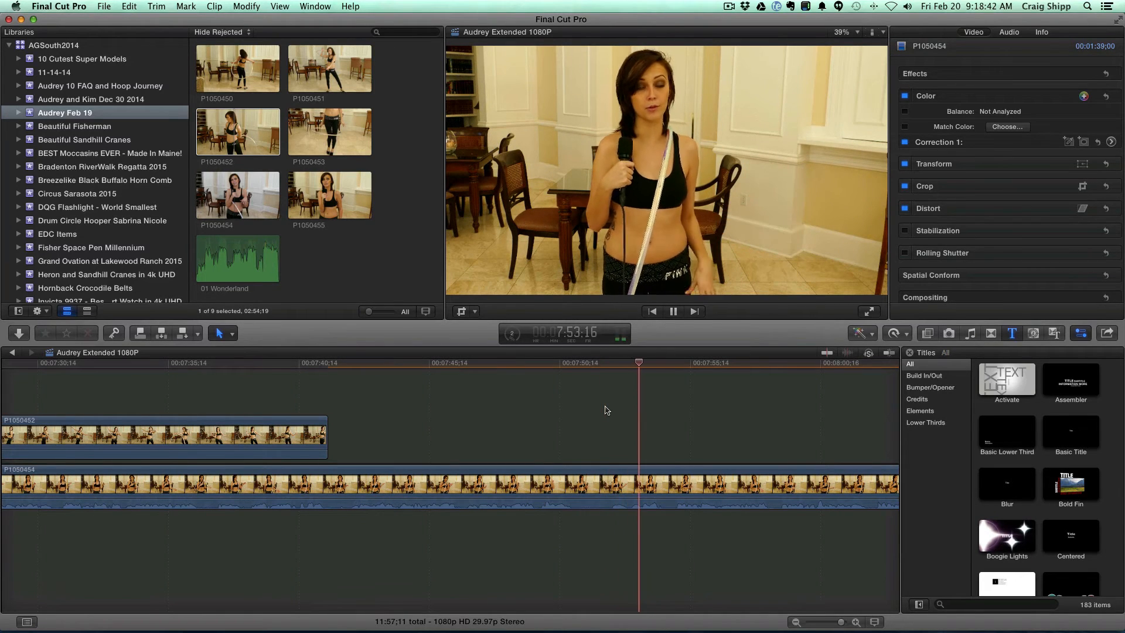
{"action": "key", "text": "space"}
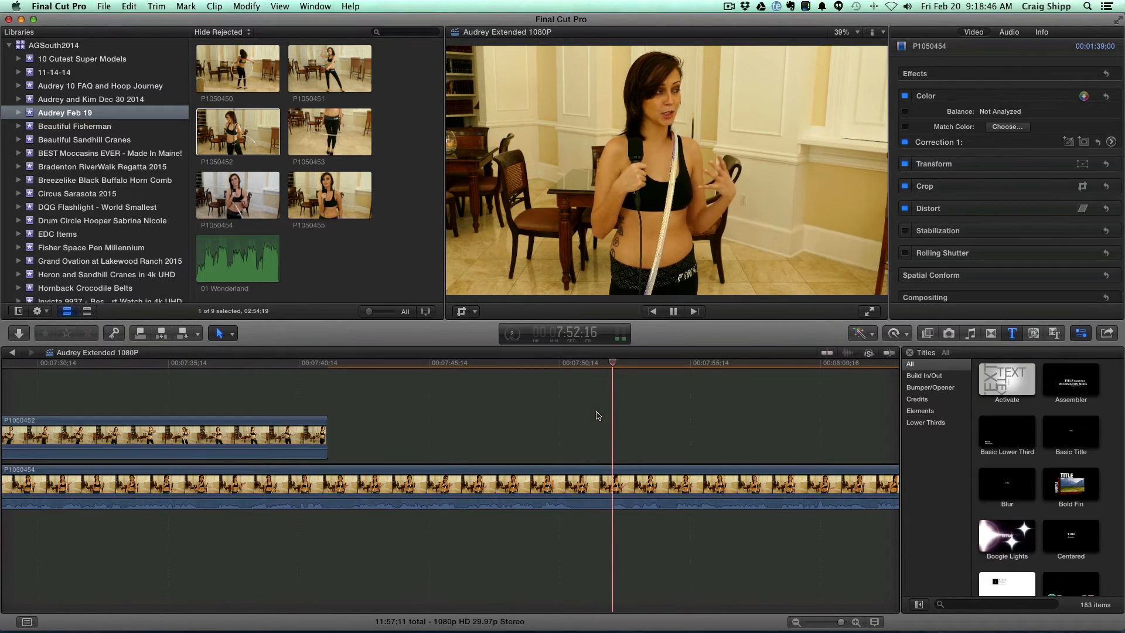
{"action": "key", "text": "space"}
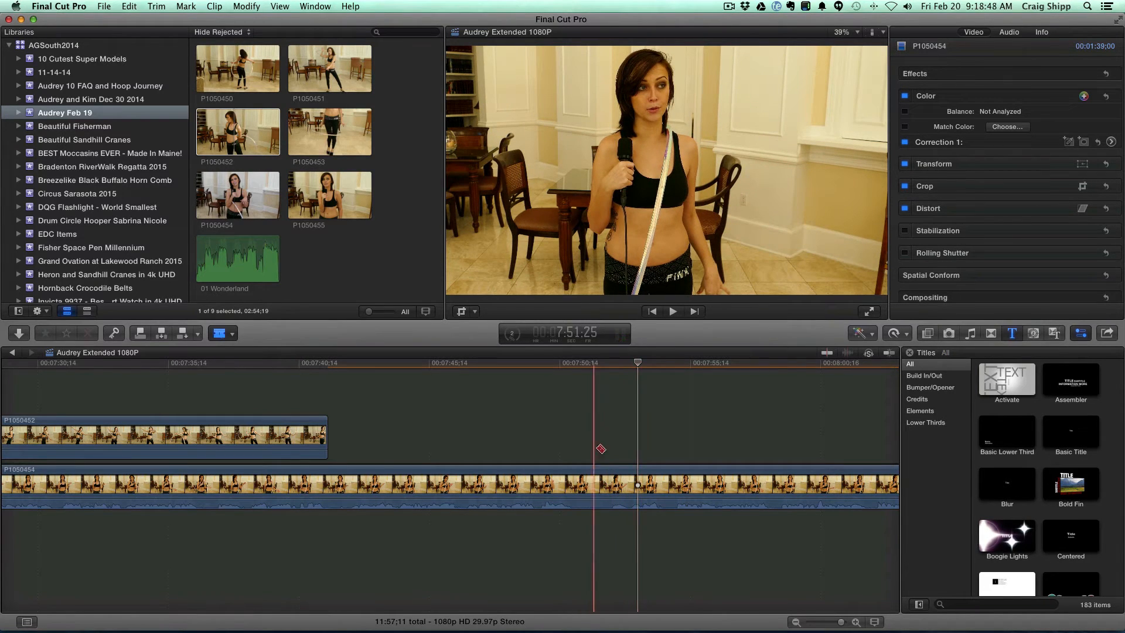
{"action": "left_click", "coordinate": [605, 491]}
{"action": "left_click", "coordinate": [628, 495]}
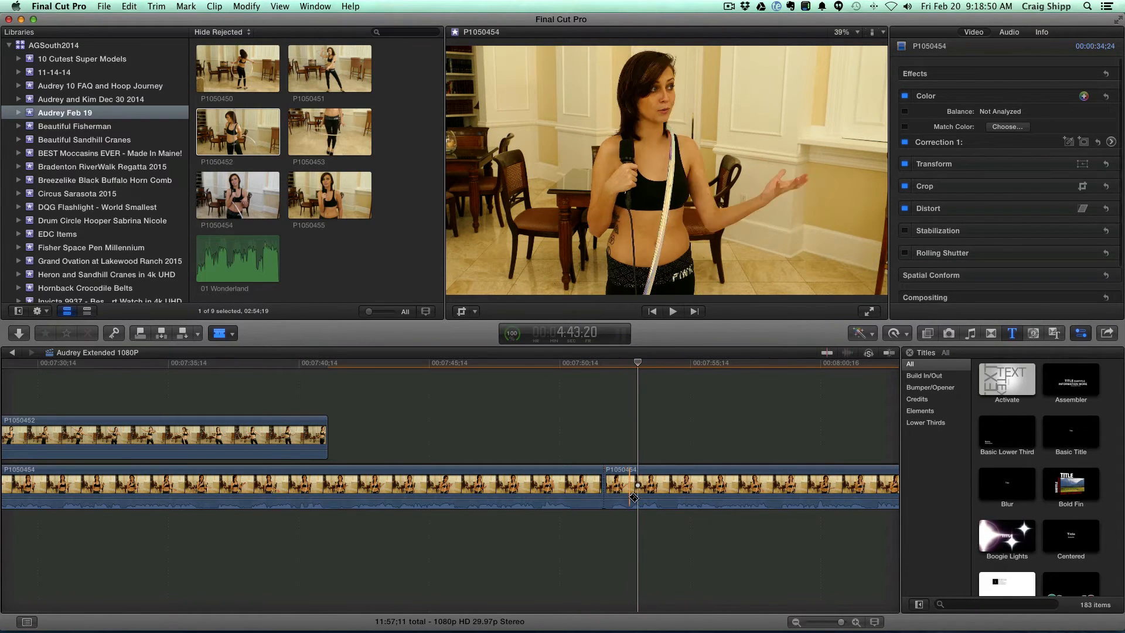
{"action": "key", "text": "a"}
{"action": "left_click", "coordinate": [620, 486]}
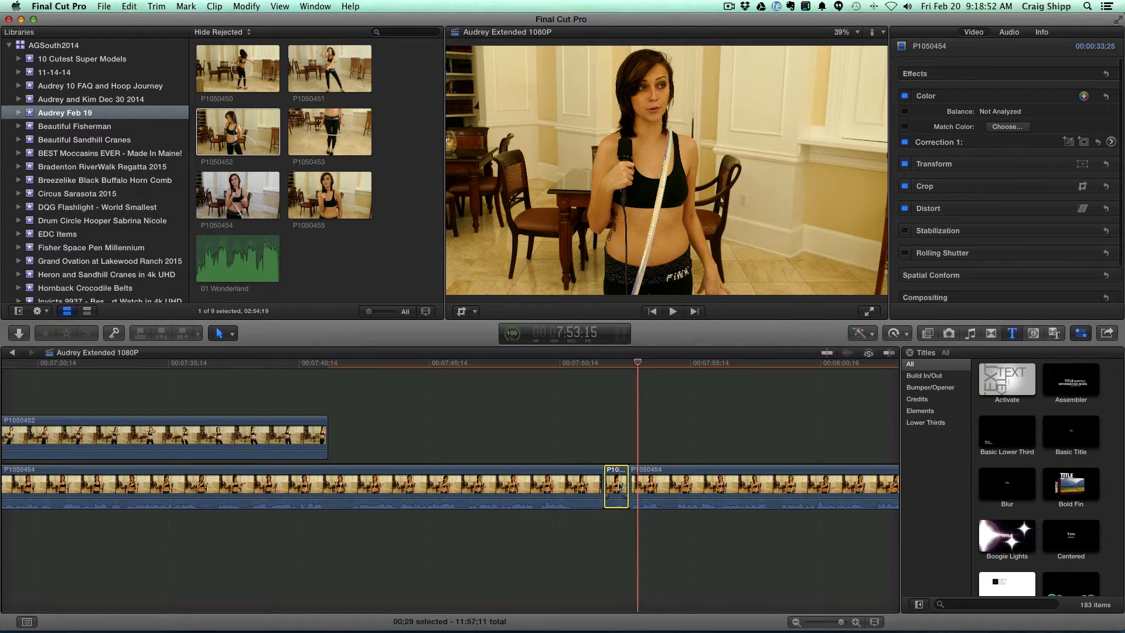
{"action": "key", "text": "Delete"}
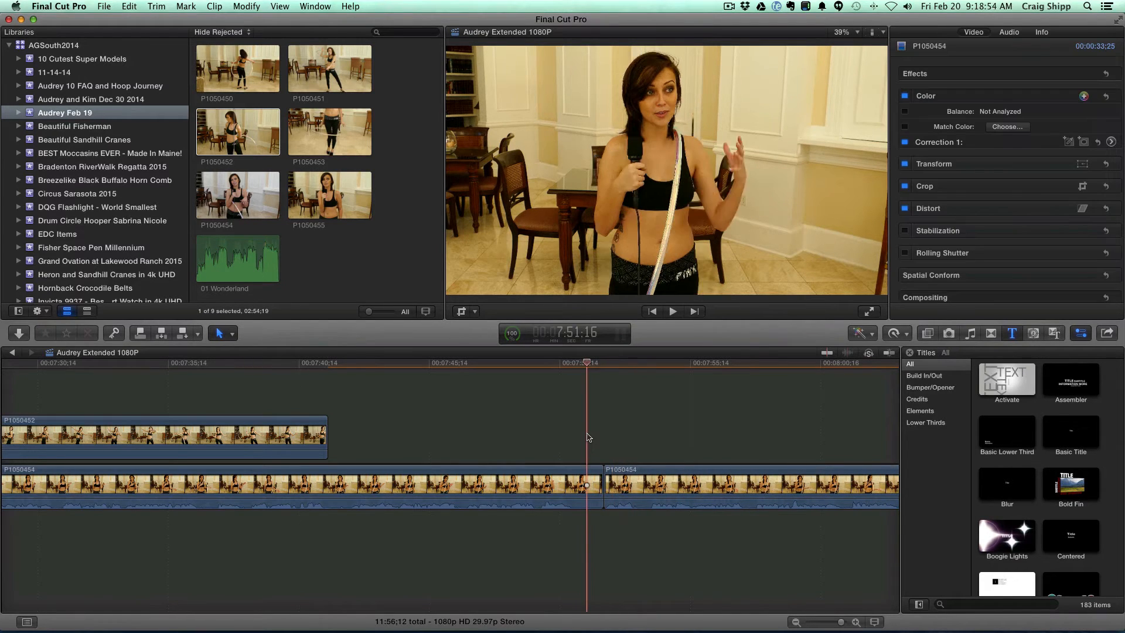
Play the interview from about 7:51.5 to 8:06, and place P1050453 above it at about 8:15 with audio at -∞ dB
{"action": "key", "text": "space"}
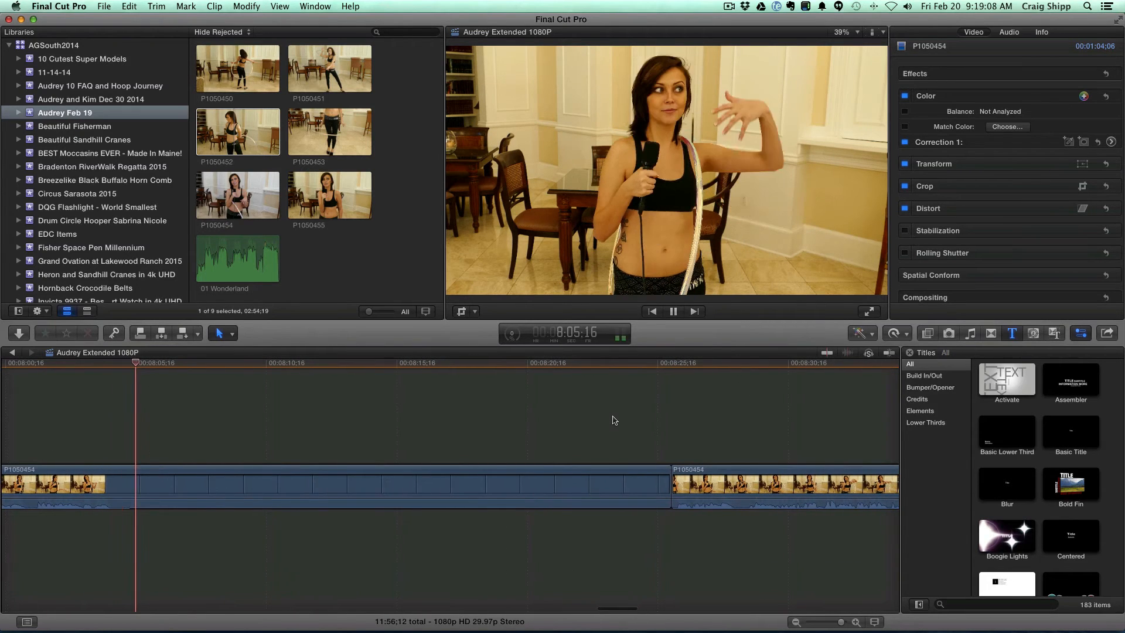
{"action": "key", "text": "space"}
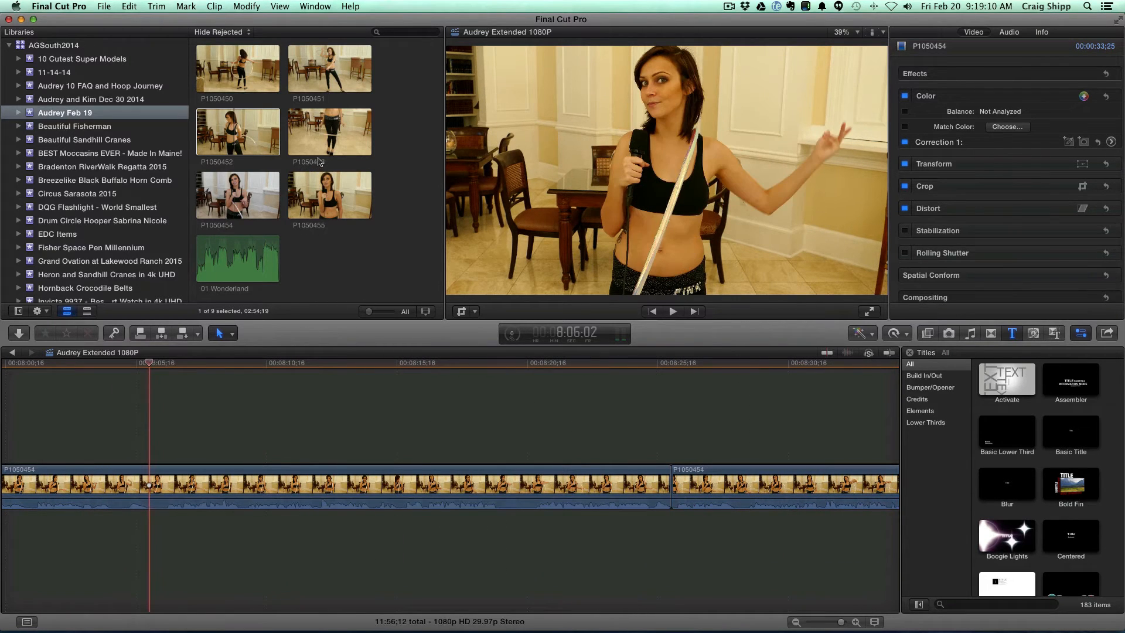
{"action": "left_click", "coordinate": [325, 146]}
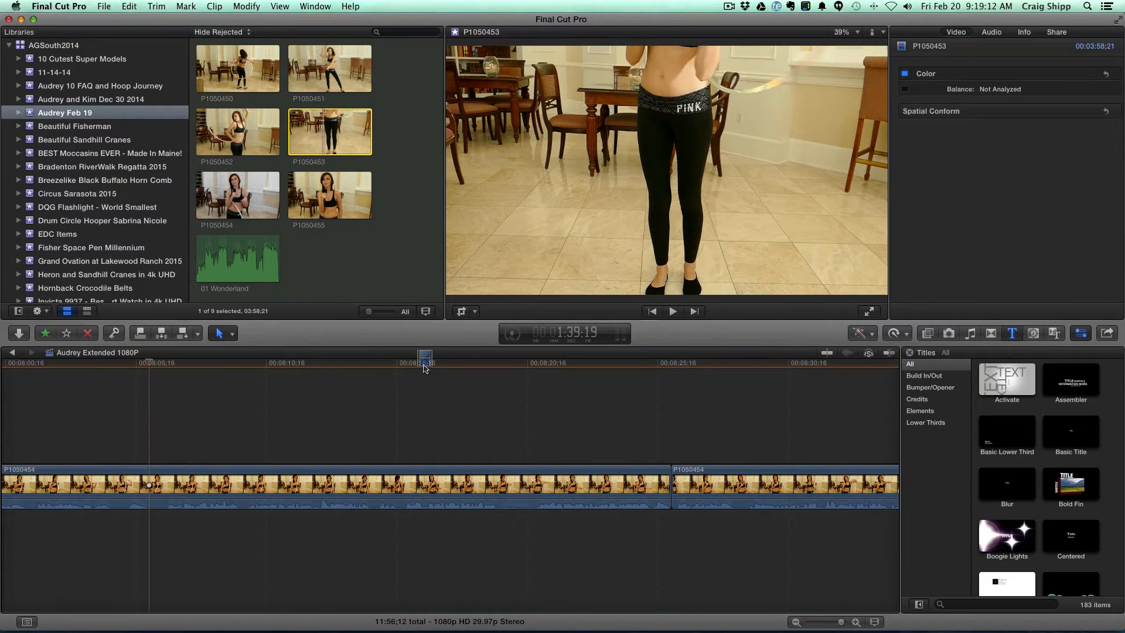
{"action": "left_click_drag", "start_coordinate": [425, 368], "coordinate": [455, 470]}
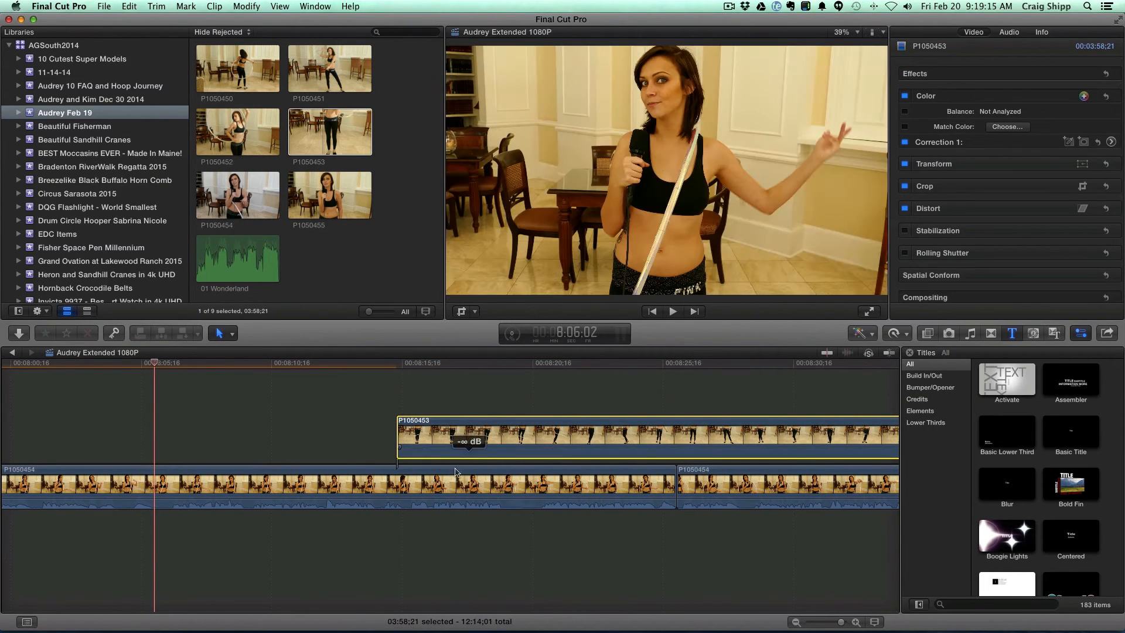
Play the project from about 8:14 to 8:30, and cut the stretch between about 8:21.5 and 8:32 out of the P1050453 overlay, leaving a gap
{"action": "left_click", "coordinate": [370, 410]}
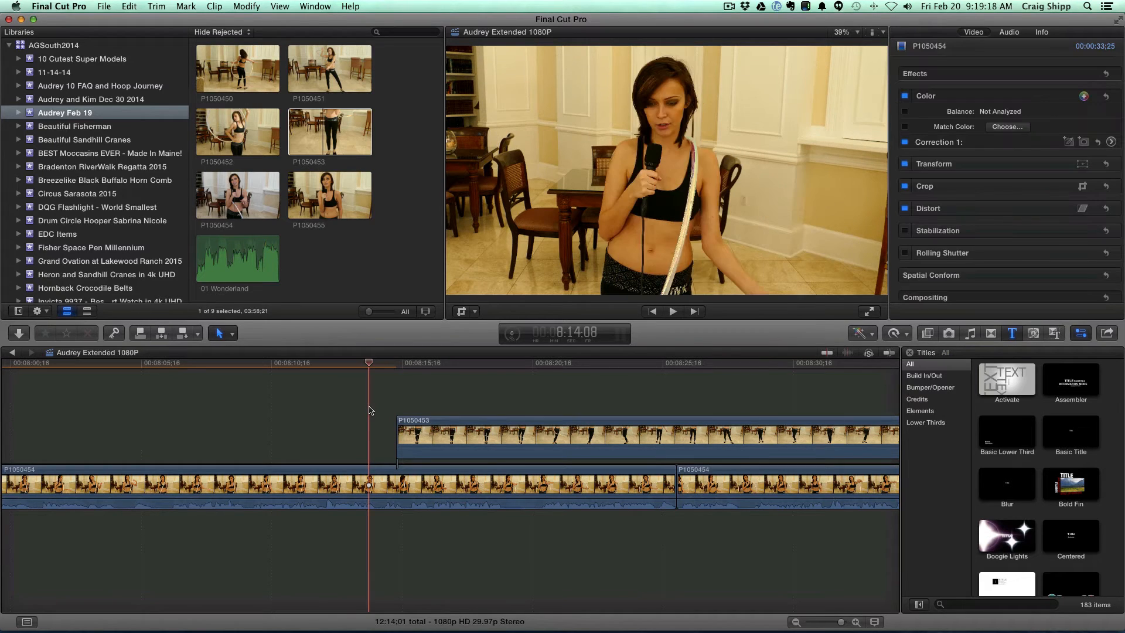
{"action": "key", "text": "space"}
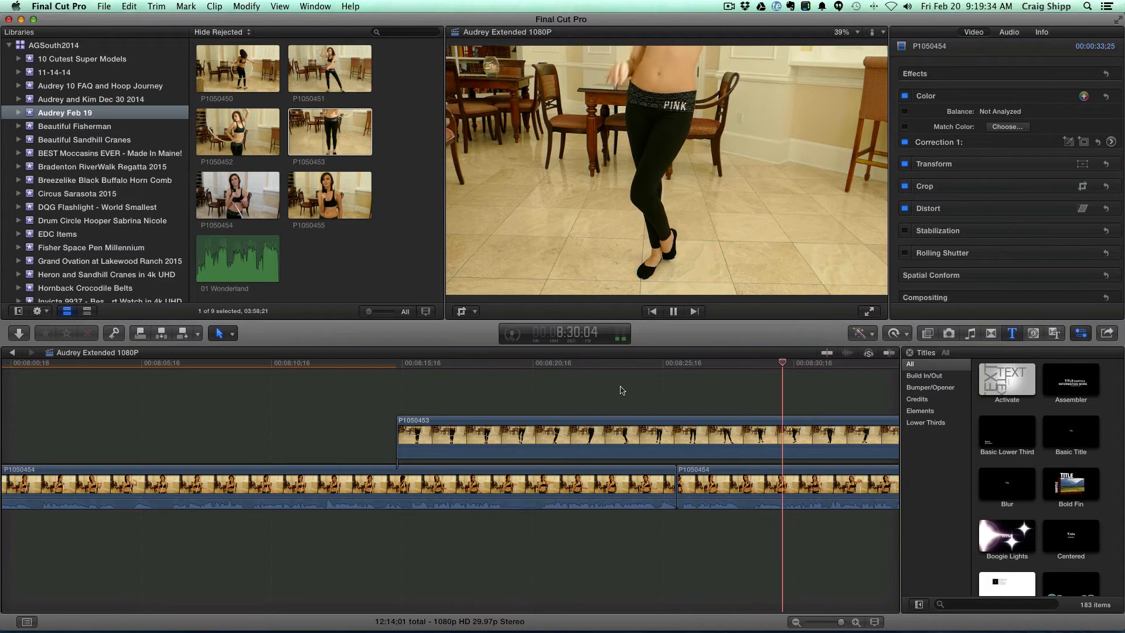
{"action": "key", "text": "space"}
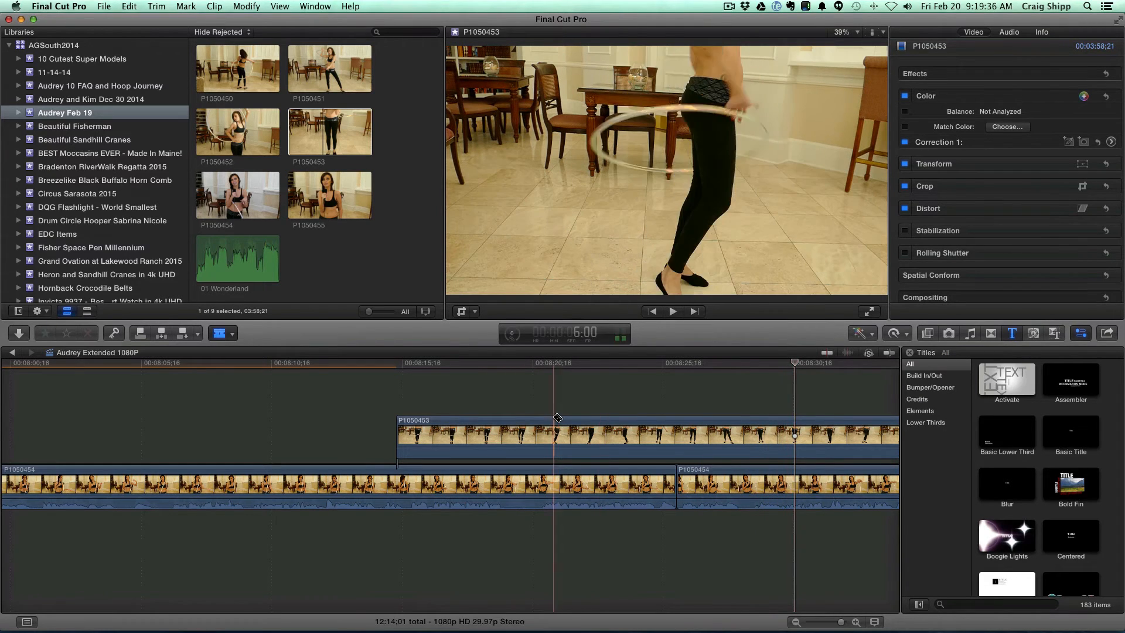
{"action": "left_click", "coordinate": [562, 422]}
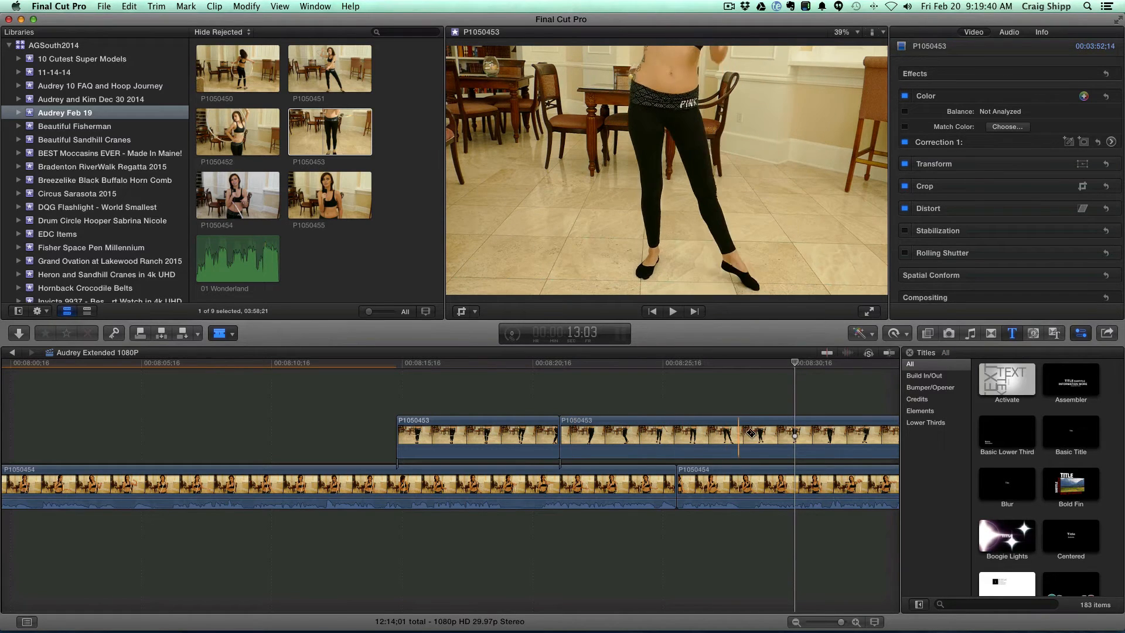
{"action": "left_click", "coordinate": [839, 437]}
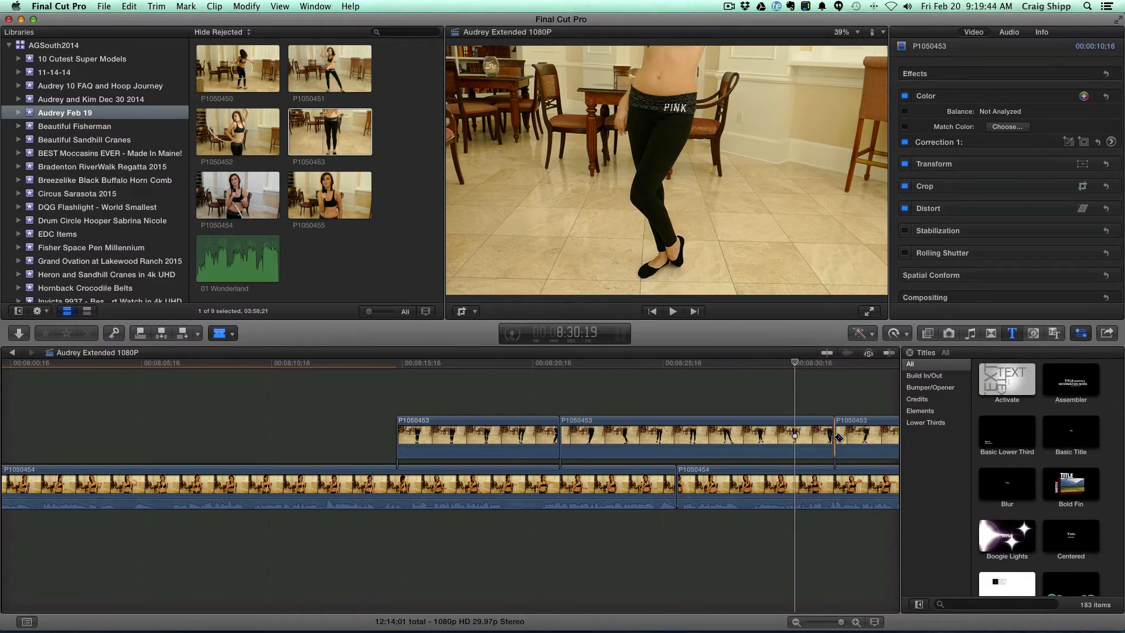
{"action": "left_click", "coordinate": [773, 436]}
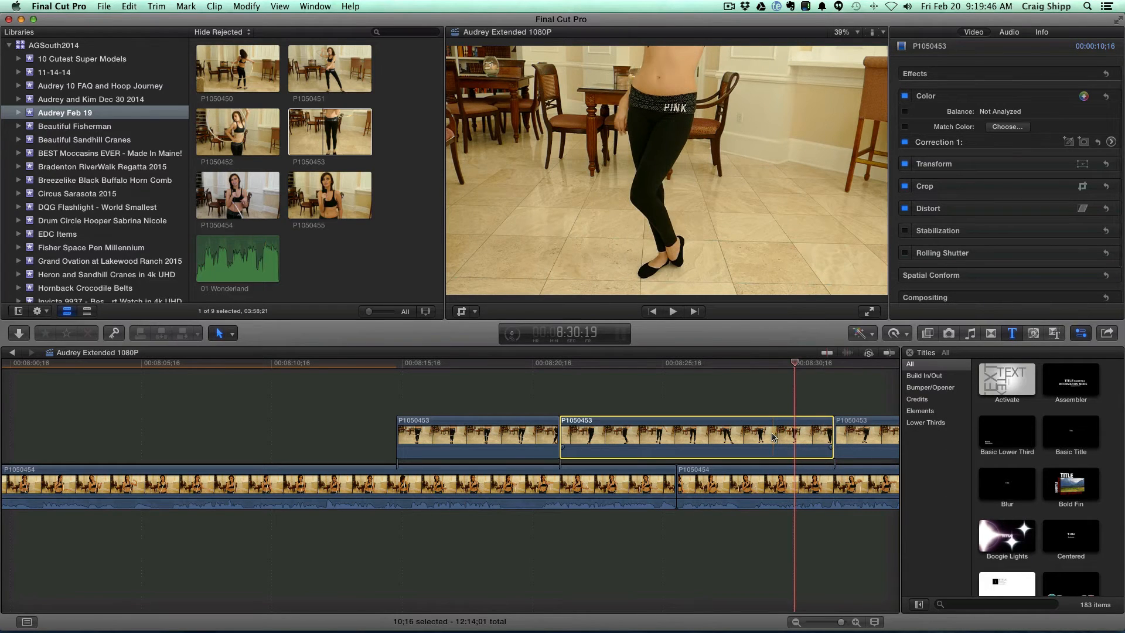
{"action": "key", "text": "Delete"}
Play on from about 8:31 to 9:01, and cut the stretch between about 8:56 and 9:05 out of the P1050453 overlay, leaving a gap
{"action": "scroll", "coordinate": [673, 410], "scroll_direction": "right", "scroll_amount": 10}
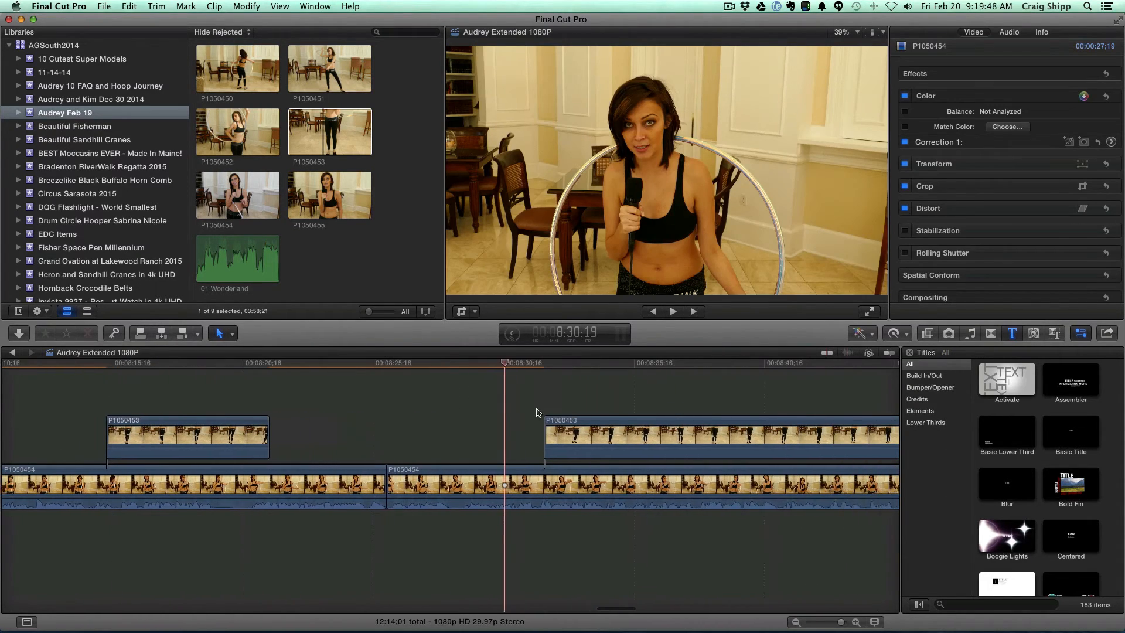
{"action": "scroll", "coordinate": [537, 412], "scroll_direction": "right", "scroll_amount": 1}
{"action": "left_click", "coordinate": [502, 399]}
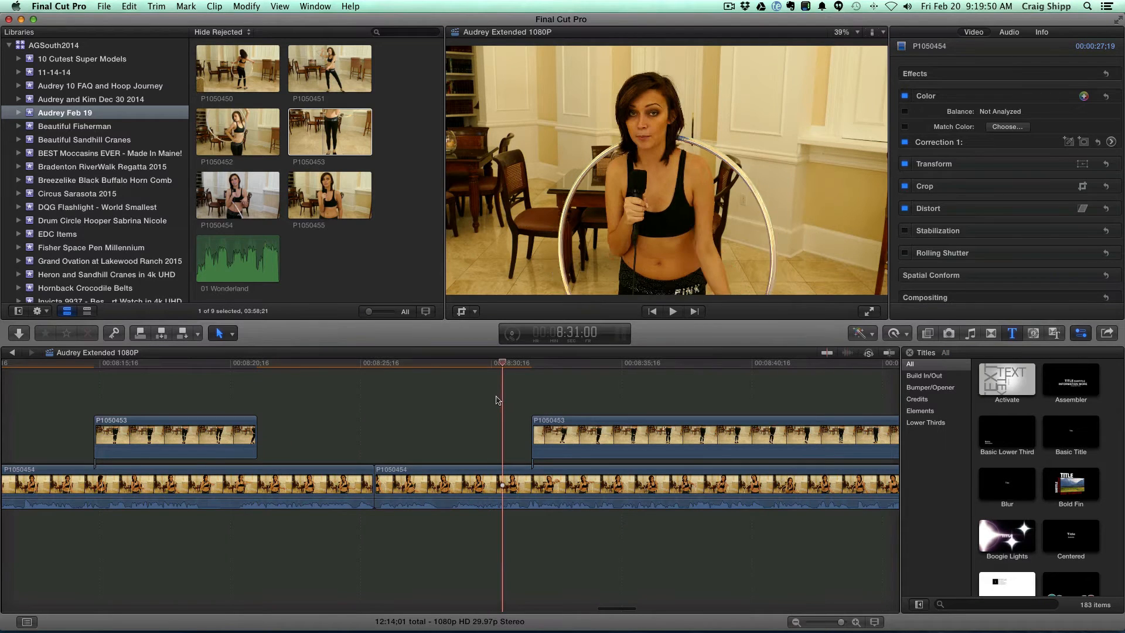
{"action": "key", "text": "space"}
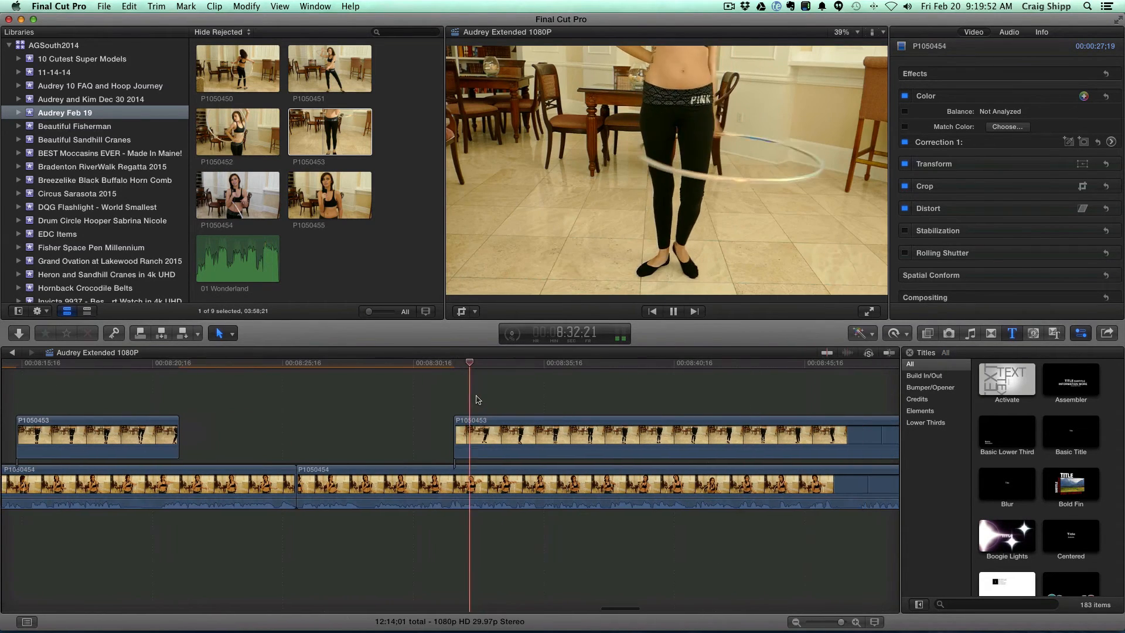
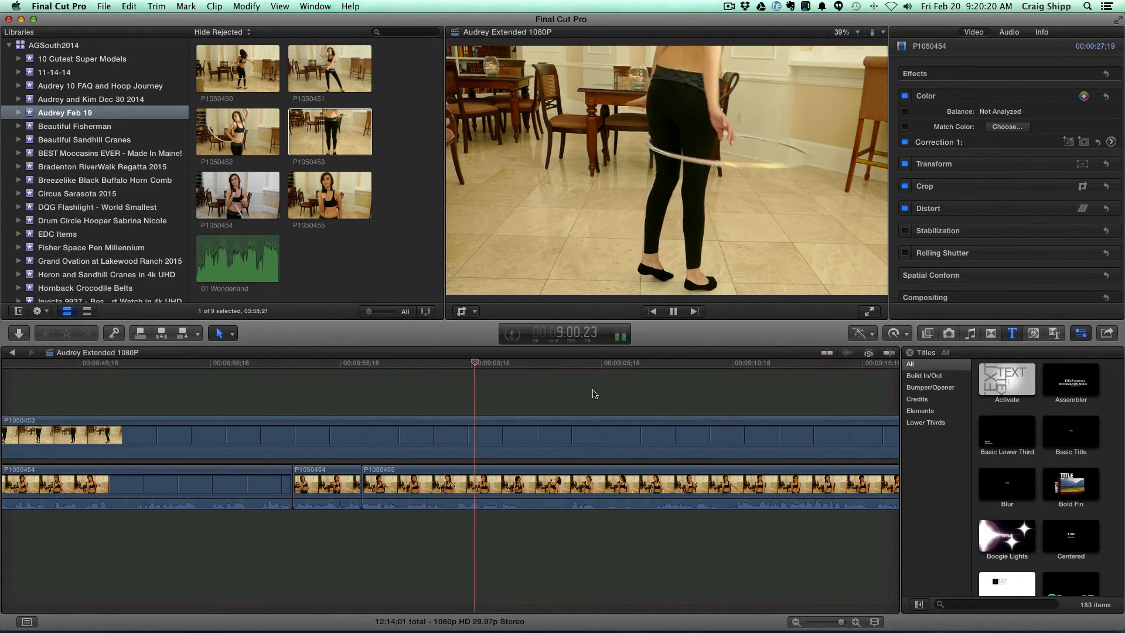
{"action": "key", "text": "space"}
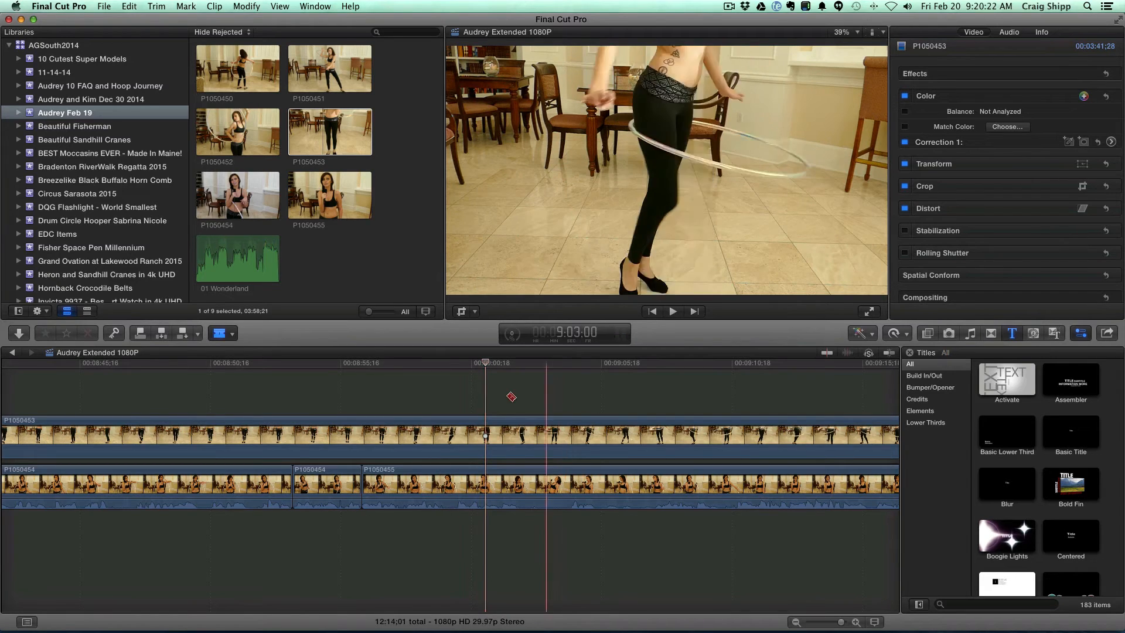
{"action": "left_click", "coordinate": [358, 394]}
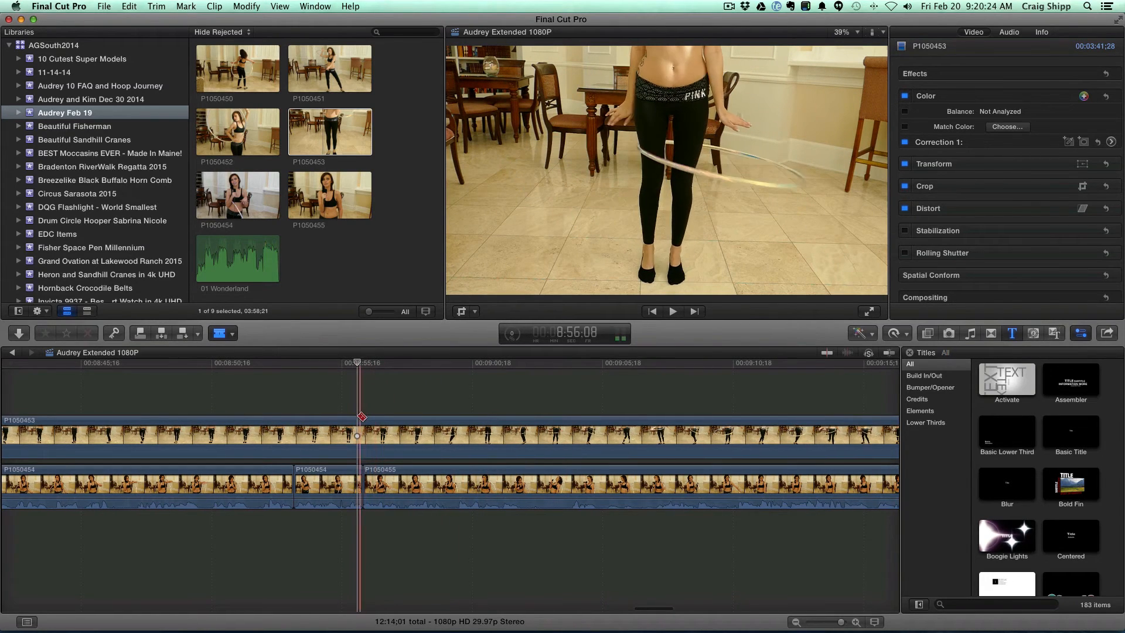
{"action": "left_click", "coordinate": [355, 422]}
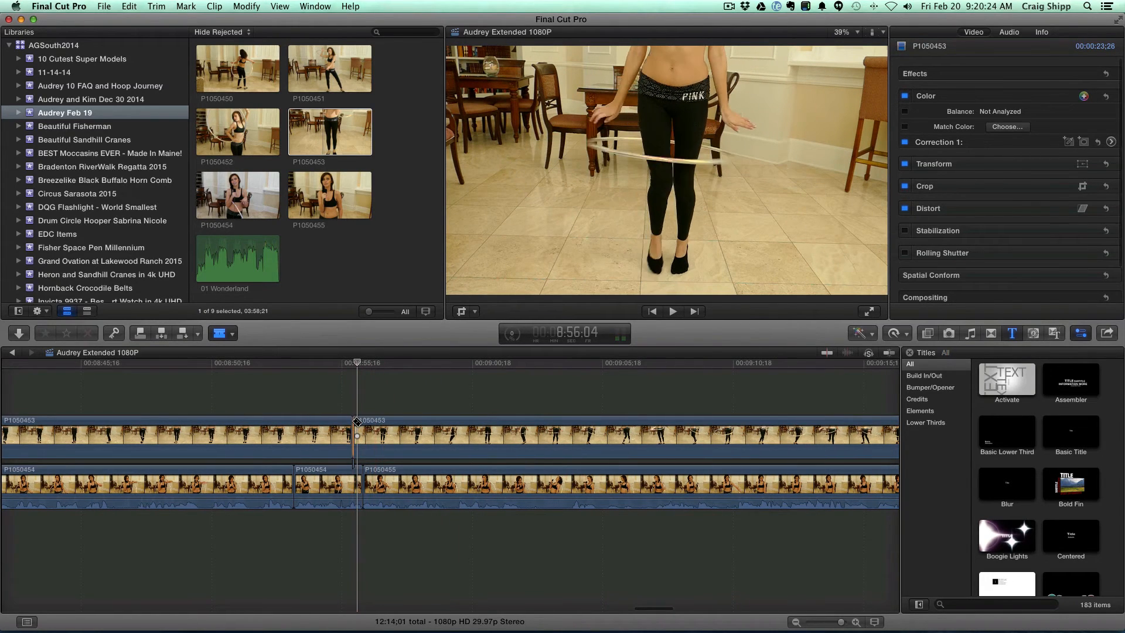
{"action": "left_click", "coordinate": [597, 427]}
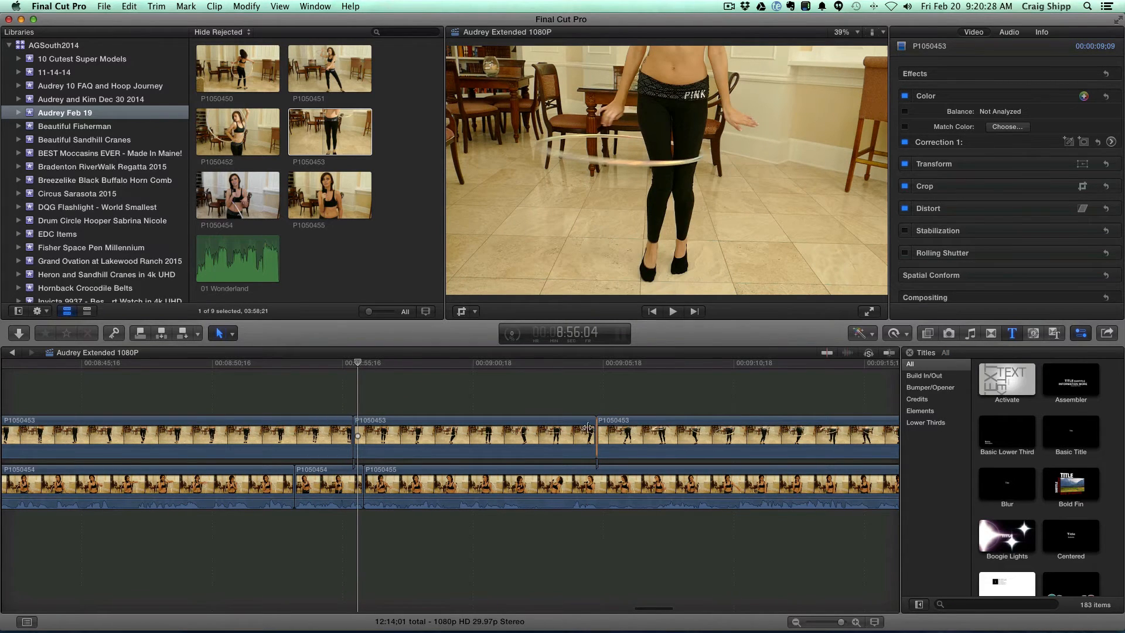
{"action": "left_click", "coordinate": [538, 428]}
{"action": "key", "text": "Delete"}
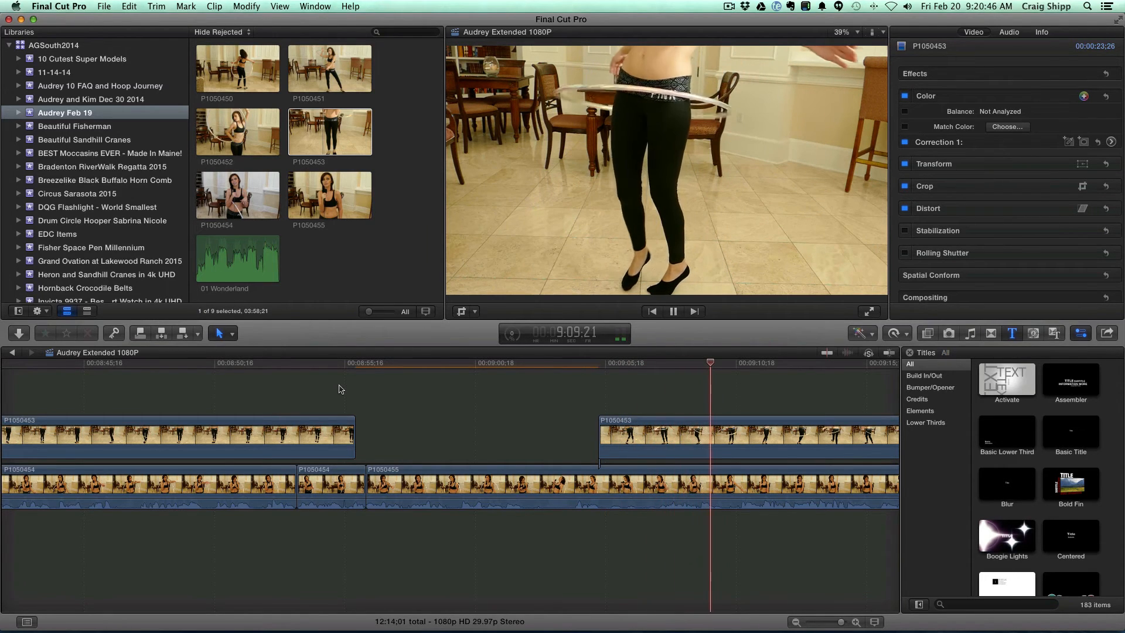
Trim the start of the last P1050453 piece forward to about 9:10, and play the project from just before it
{"action": "key", "text": "space"}
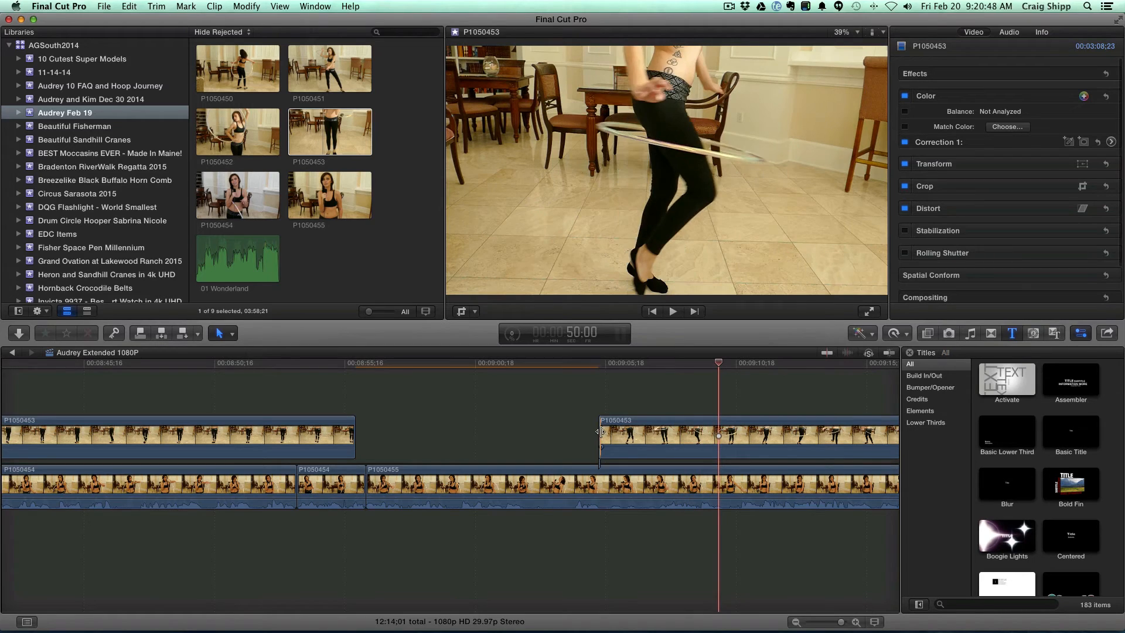
{"action": "left_click_drag", "start_coordinate": [599, 429], "coordinate": [718, 435]}
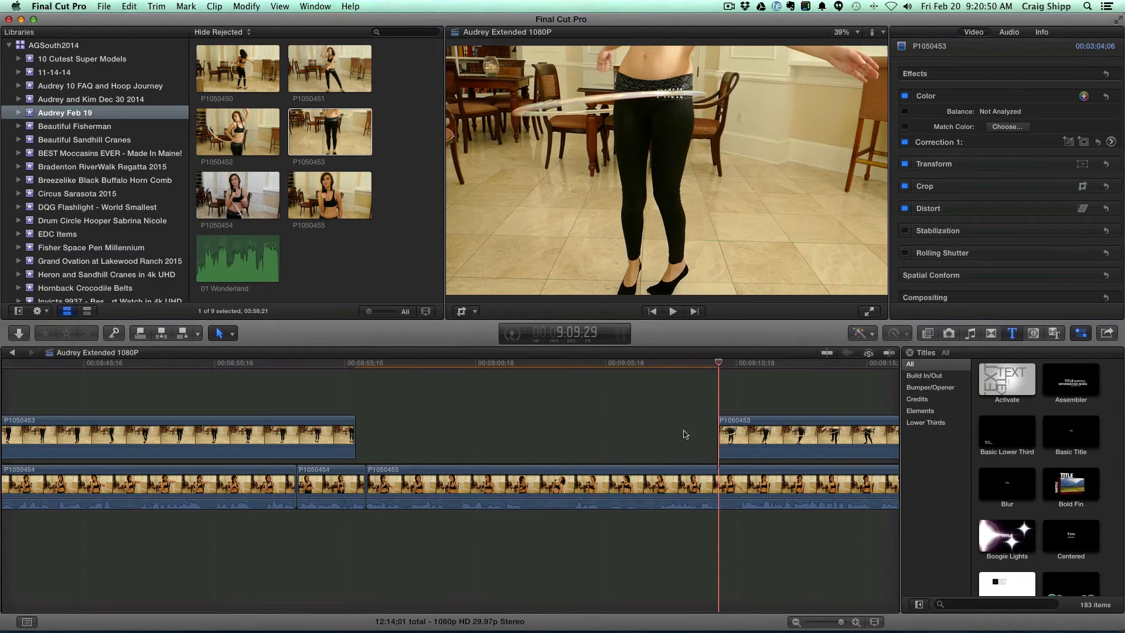
{"action": "left_click", "coordinate": [684, 432]}
{"action": "key", "text": "space"}
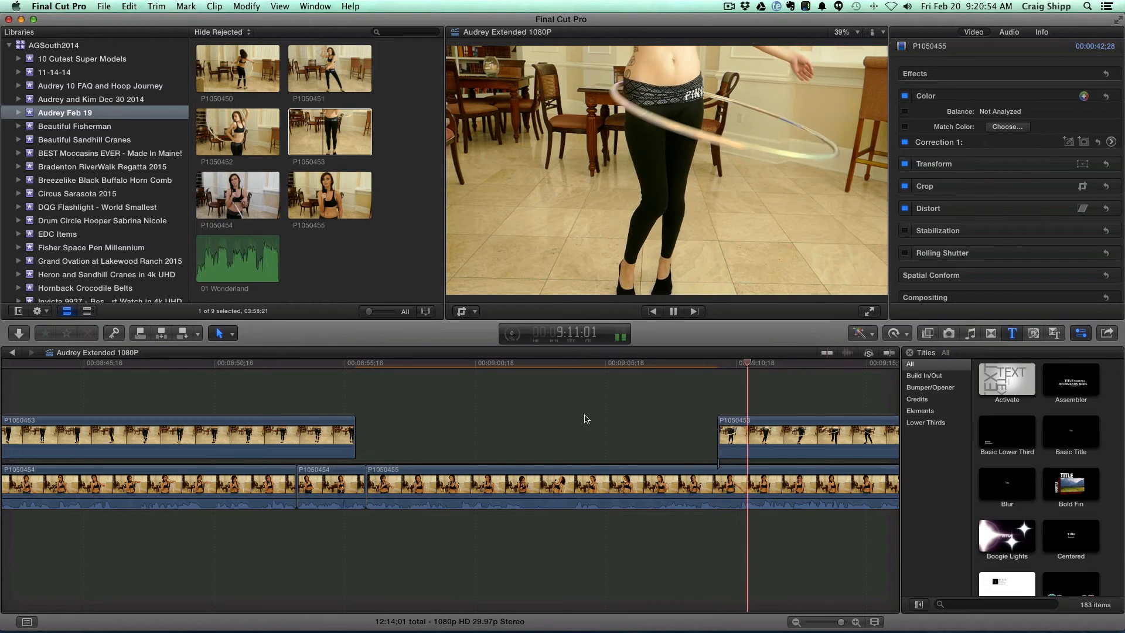
Follow the playback to about 9:45, split the P1050453 overlay at about 9:42.5, and delete everything after the split
{"action": "scroll", "coordinate": [587, 419], "scroll_direction": "right", "scroll_amount": 8}
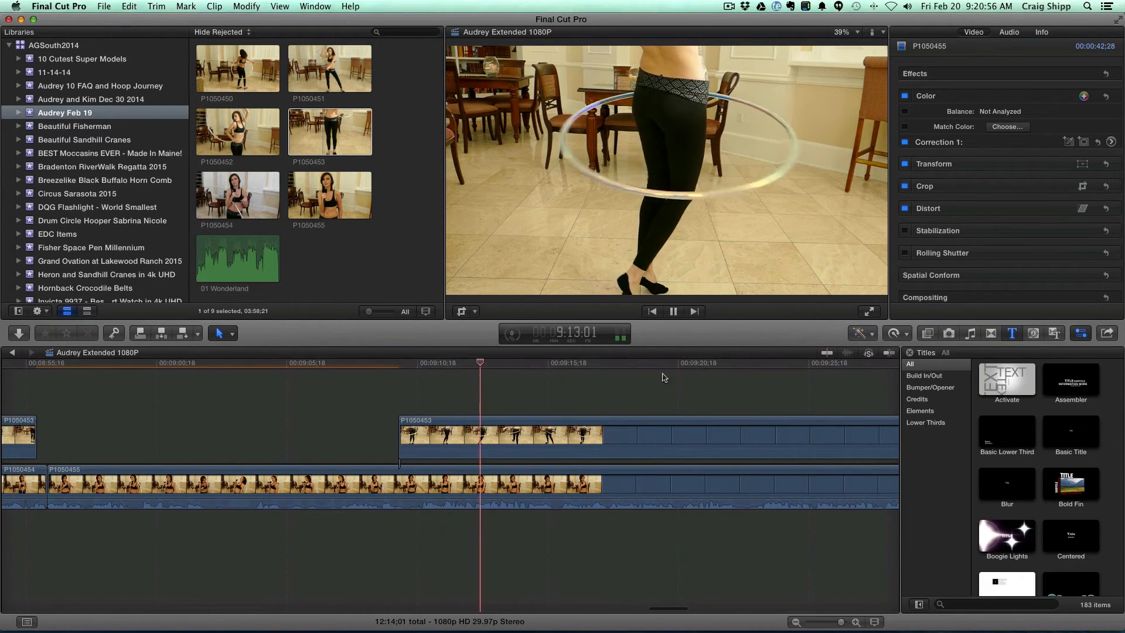
{"action": "scroll", "coordinate": [668, 379], "scroll_direction": "right", "scroll_amount": 2}
{"action": "scroll", "coordinate": [670, 380], "scroll_direction": "right", "scroll_amount": 8}
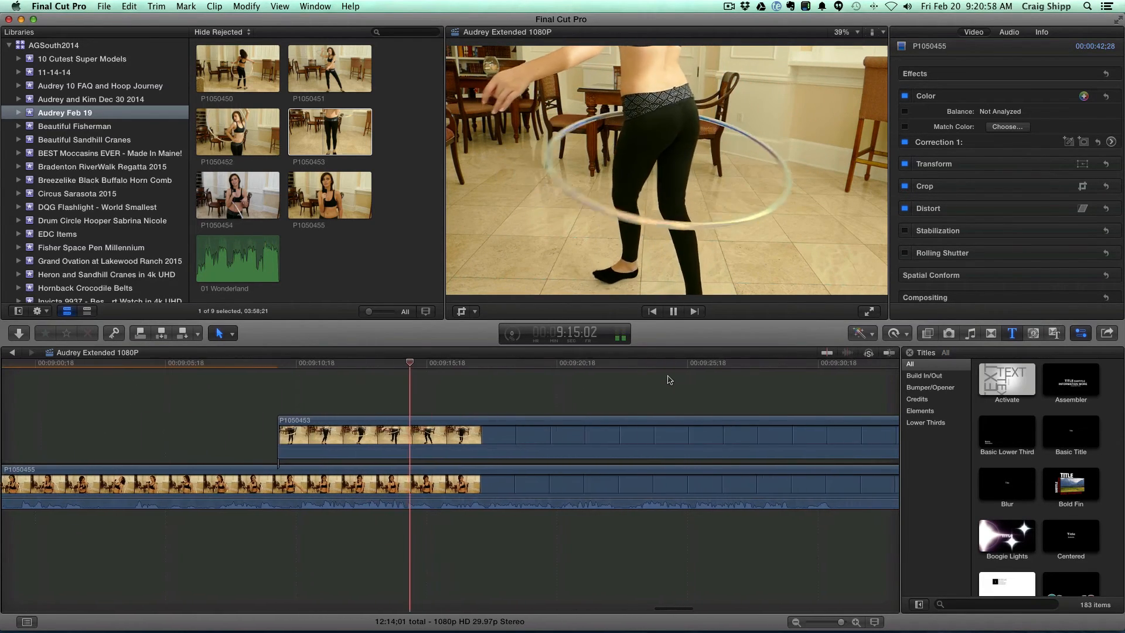
{"action": "scroll", "coordinate": [670, 380], "scroll_direction": "right", "scroll_amount": 1}
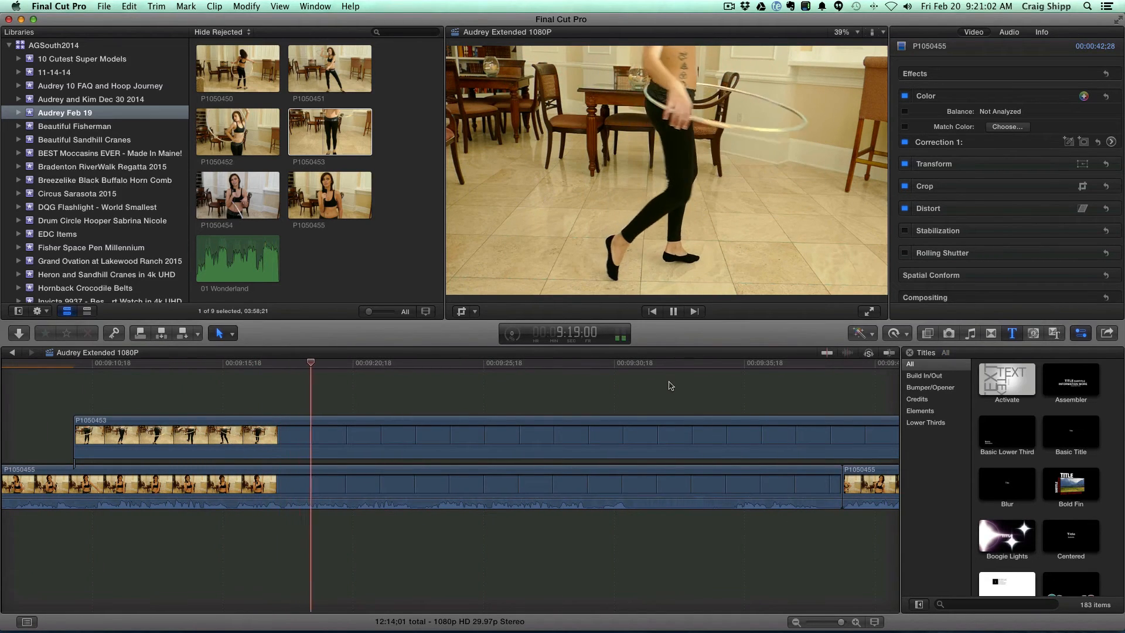
{"action": "scroll", "coordinate": [624, 386], "scroll_direction": "right", "scroll_amount": 9}
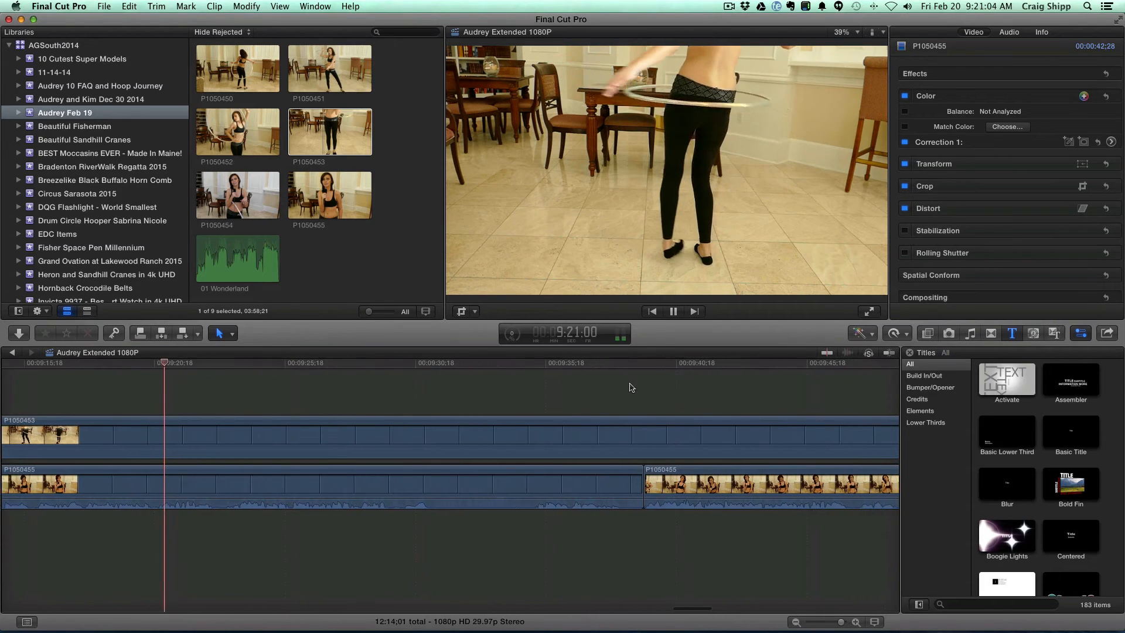
{"action": "scroll", "coordinate": [630, 387], "scroll_direction": "right", "scroll_amount": 2}
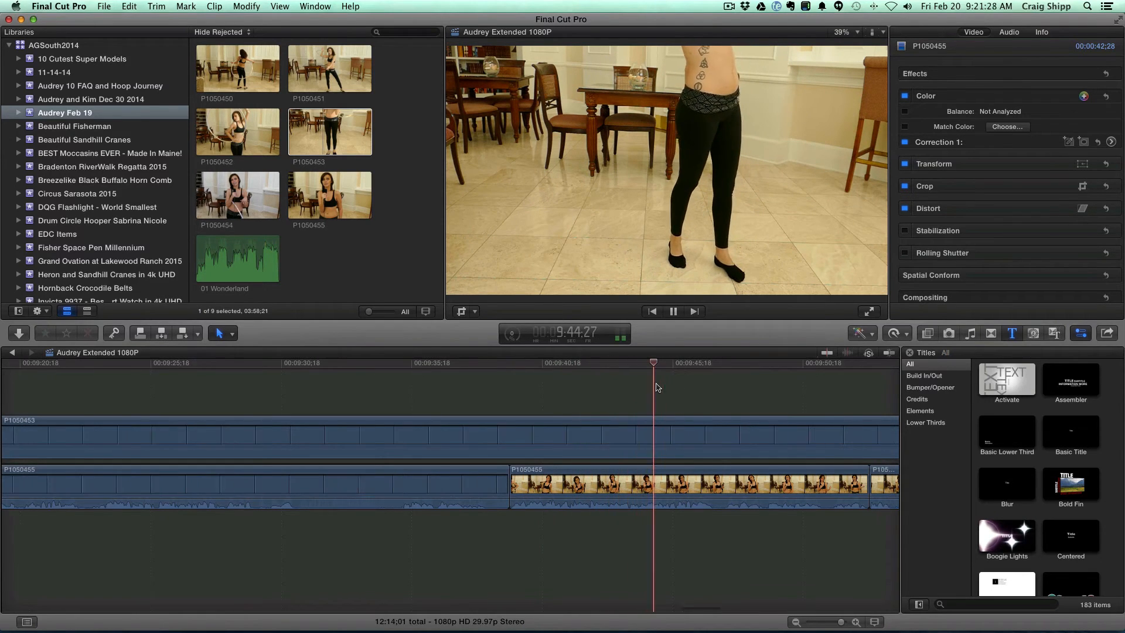
{"action": "scroll", "coordinate": [655, 387], "scroll_direction": "right", "scroll_amount": 5}
{"action": "key", "text": "space"}
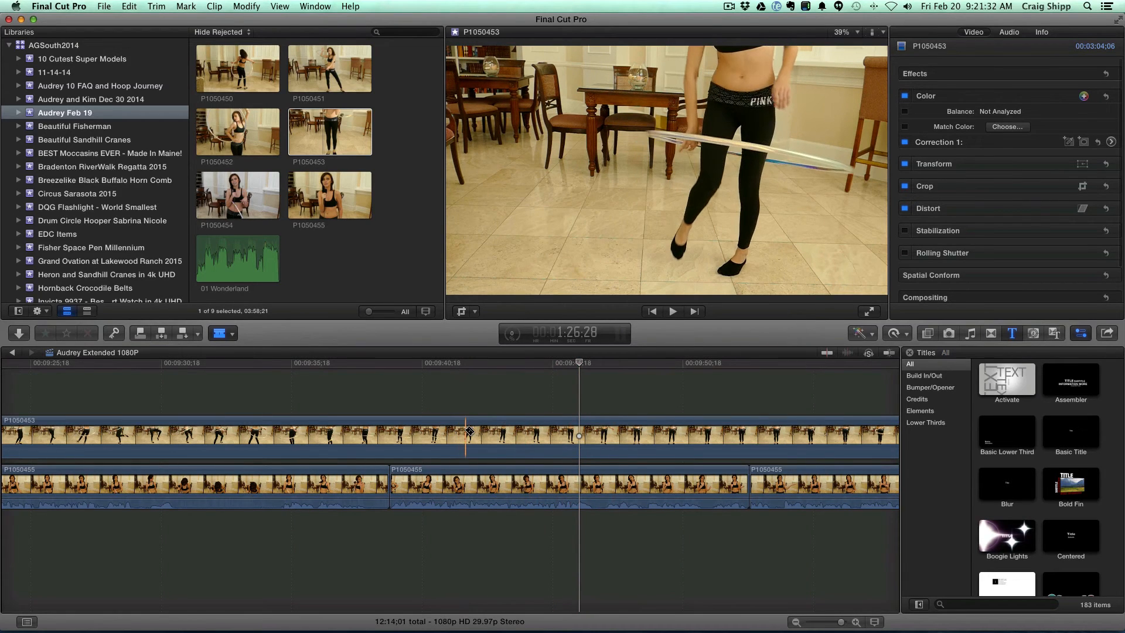
{"action": "key", "text": "super+b"}
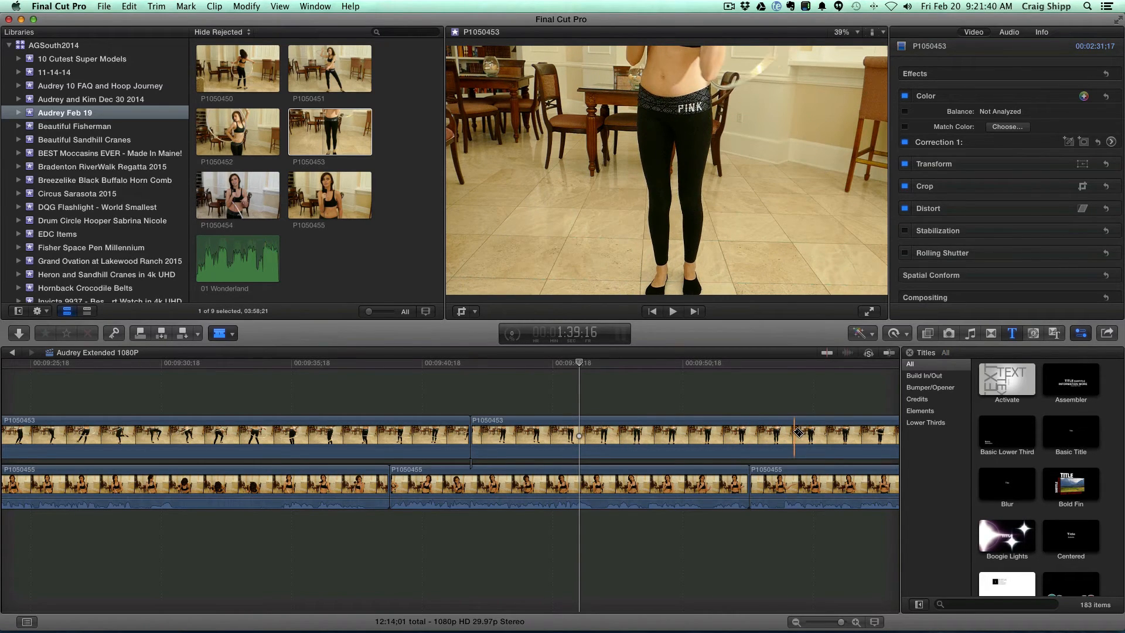
{"action": "left_click", "coordinate": [702, 439]}
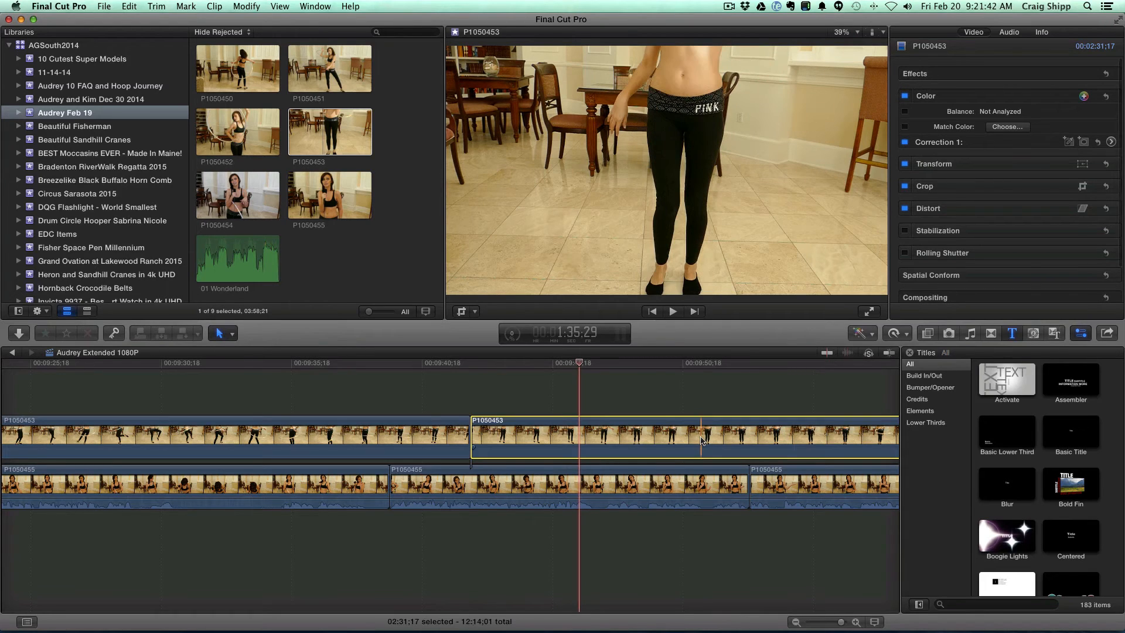
{"action": "key", "text": "Delete"}
Replay the end of the last P1050453 piece, and trim that end back to about 9:40
{"action": "left_click", "coordinate": [463, 396]}
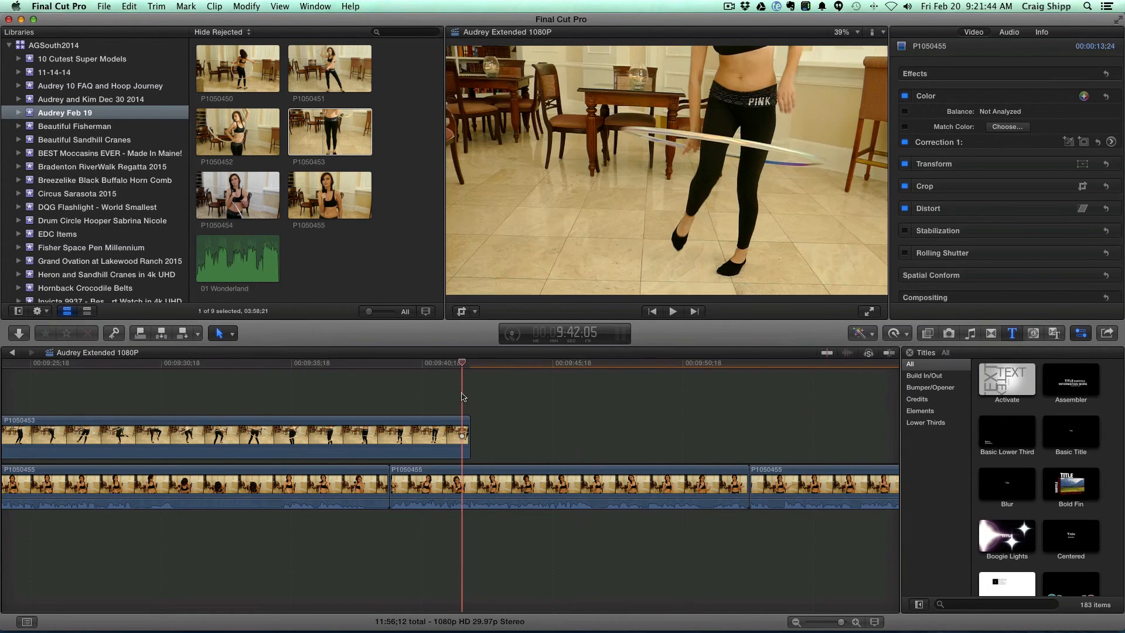
{"action": "key", "text": "space"}
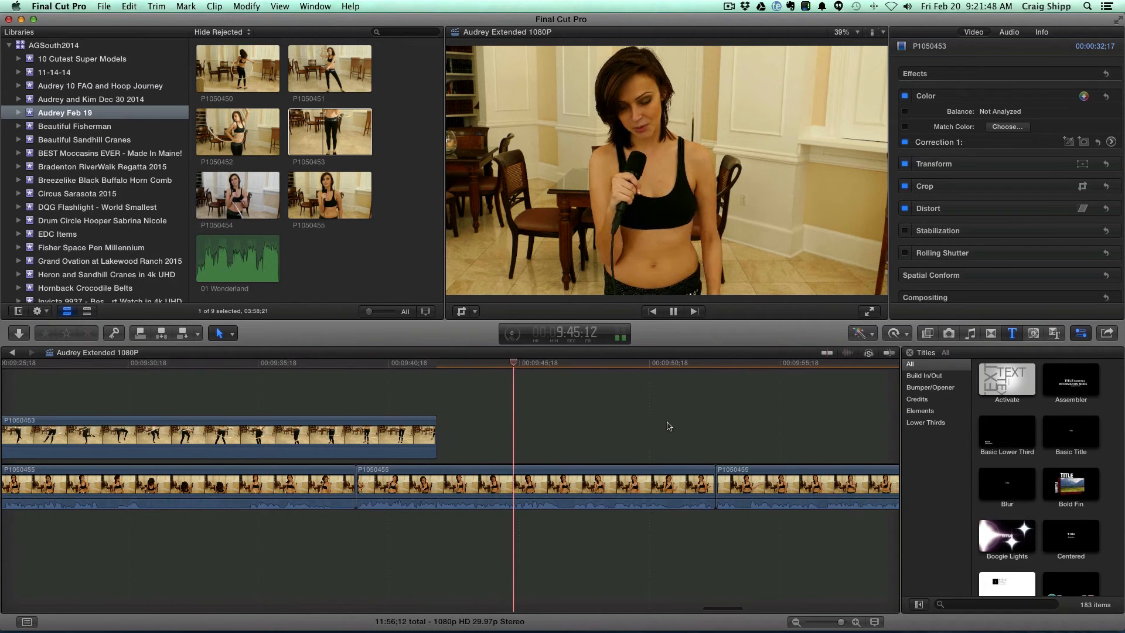
{"action": "left_click", "coordinate": [382, 389]}
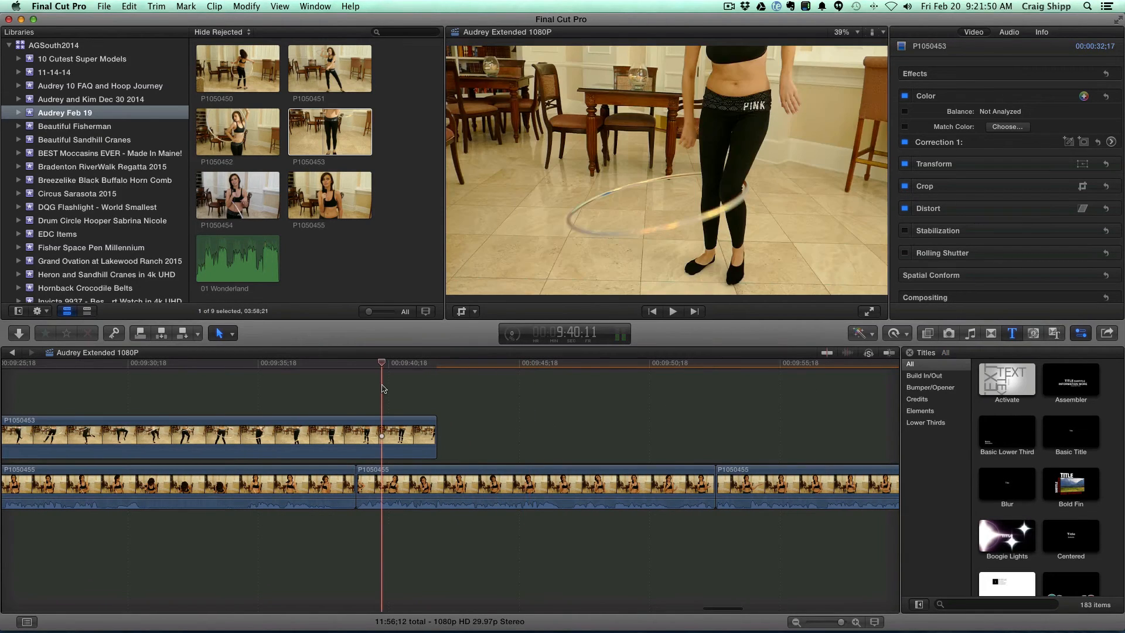
{"action": "key", "text": "space"}
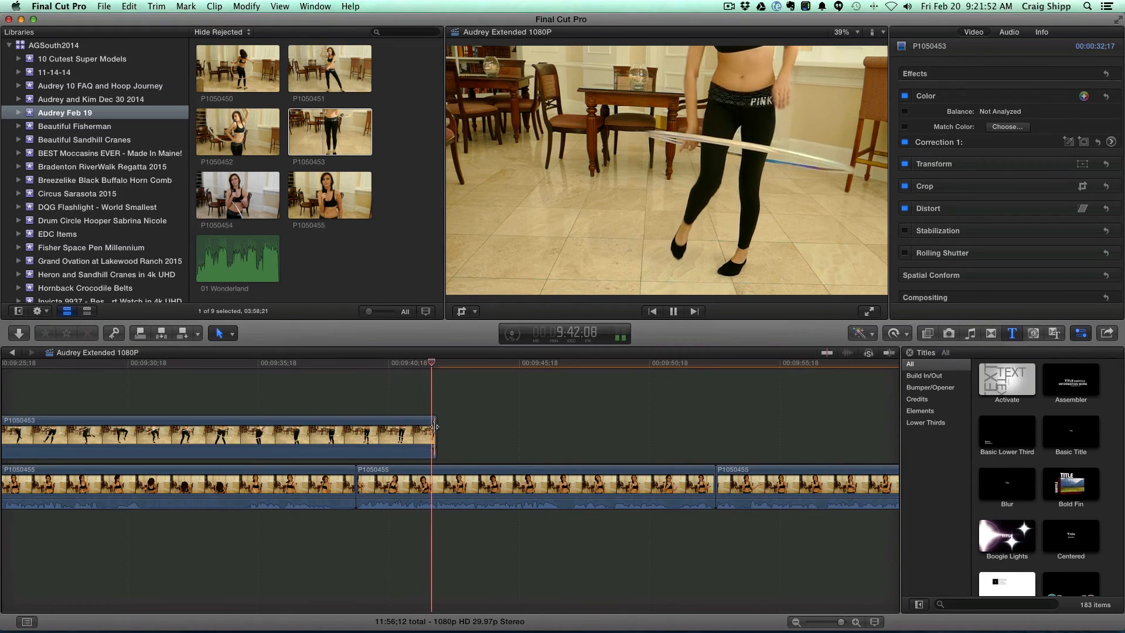
{"action": "left_click_drag", "start_coordinate": [434, 426], "coordinate": [373, 422]}
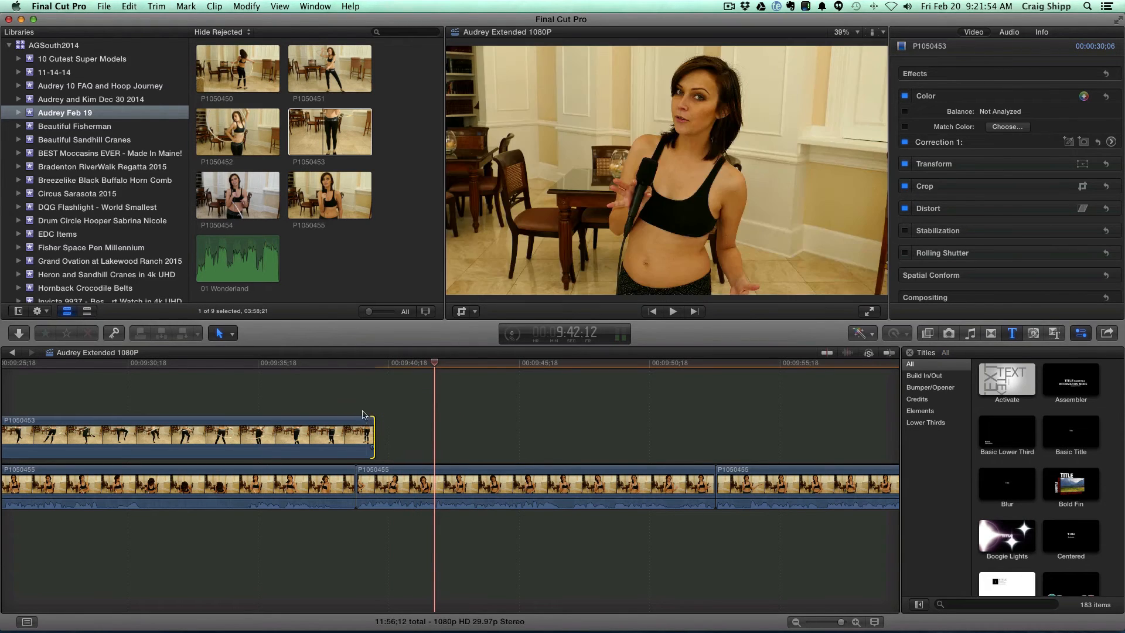
Play the project from about 9:42 to 10:28 to review the interview after the last P1050453 overlay
{"action": "left_click", "coordinate": [359, 406]}
{"action": "key", "text": "space"}
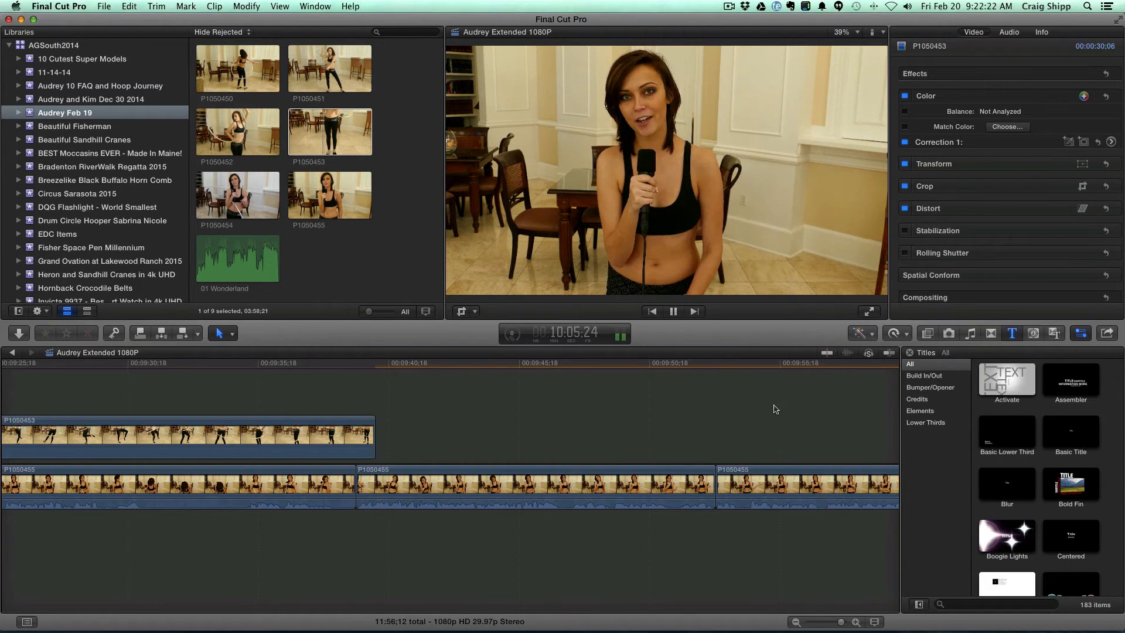
{"action": "scroll", "coordinate": [775, 410], "scroll_direction": "right", "scroll_amount": 5}
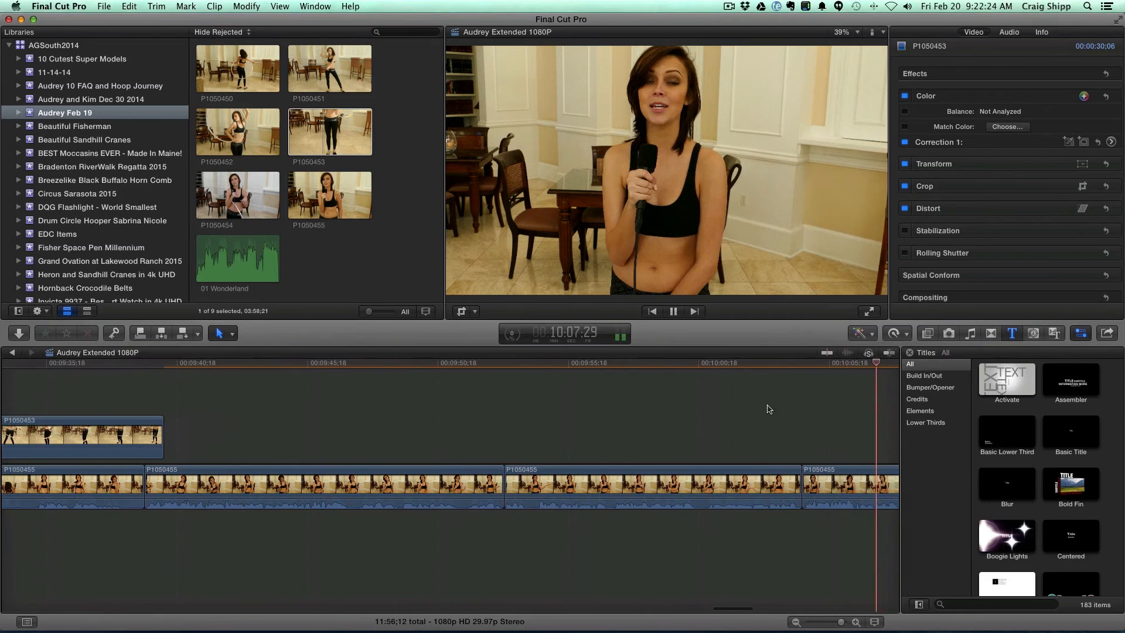
{"action": "scroll", "coordinate": [769, 409], "scroll_direction": "right", "scroll_amount": 3}
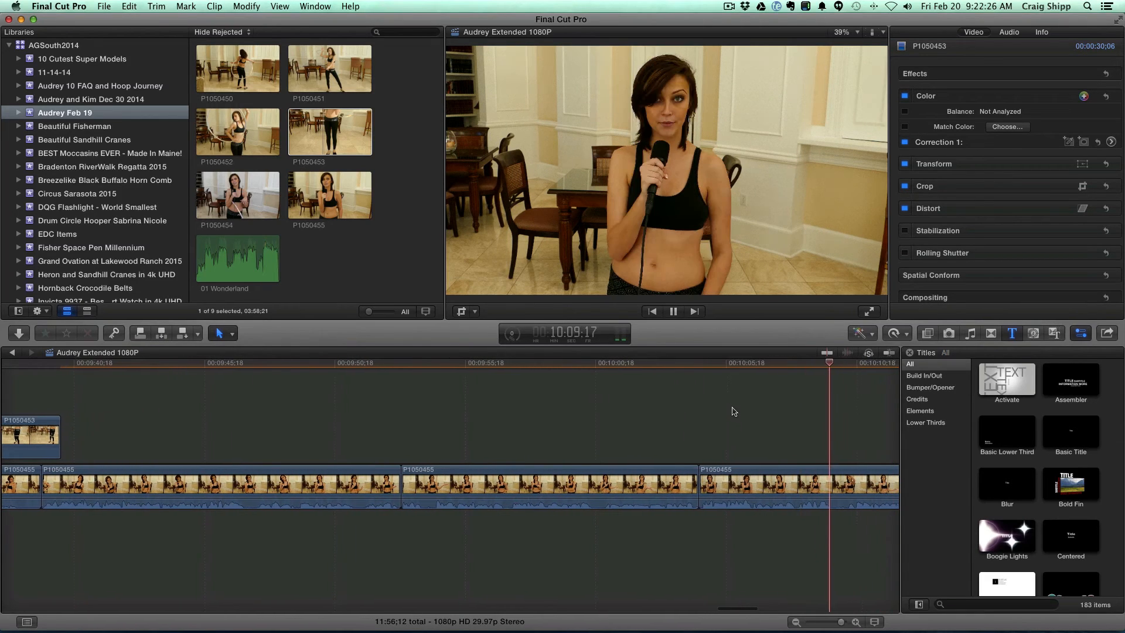
{"action": "scroll", "coordinate": [733, 410], "scroll_direction": "right", "scroll_amount": 2}
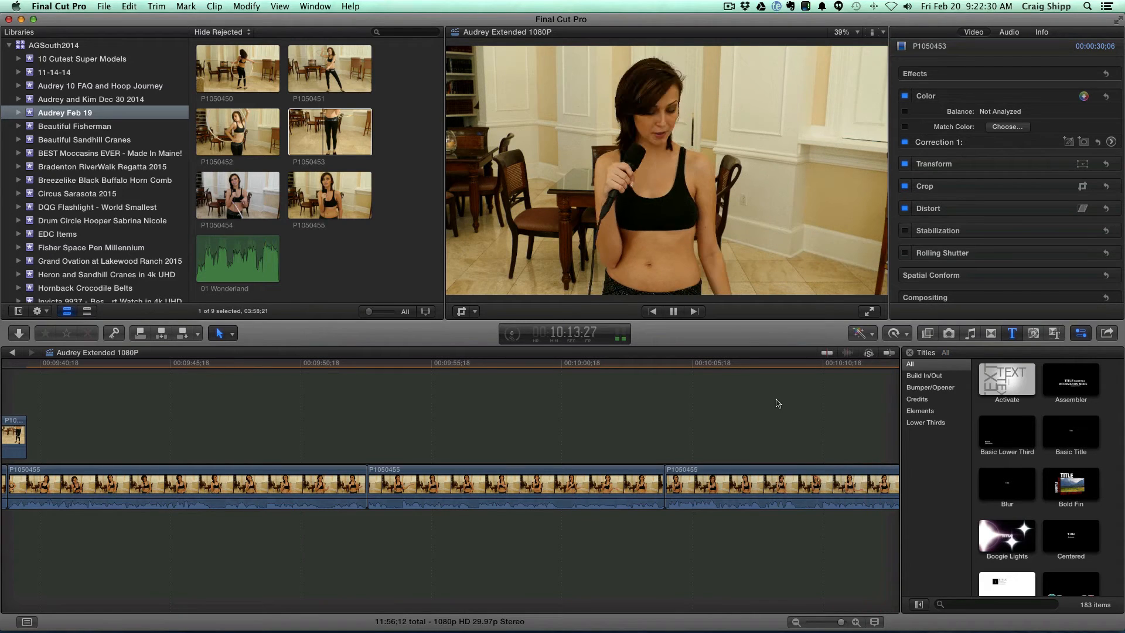
{"action": "scroll", "coordinate": [778, 403], "scroll_direction": "right", "scroll_amount": 2}
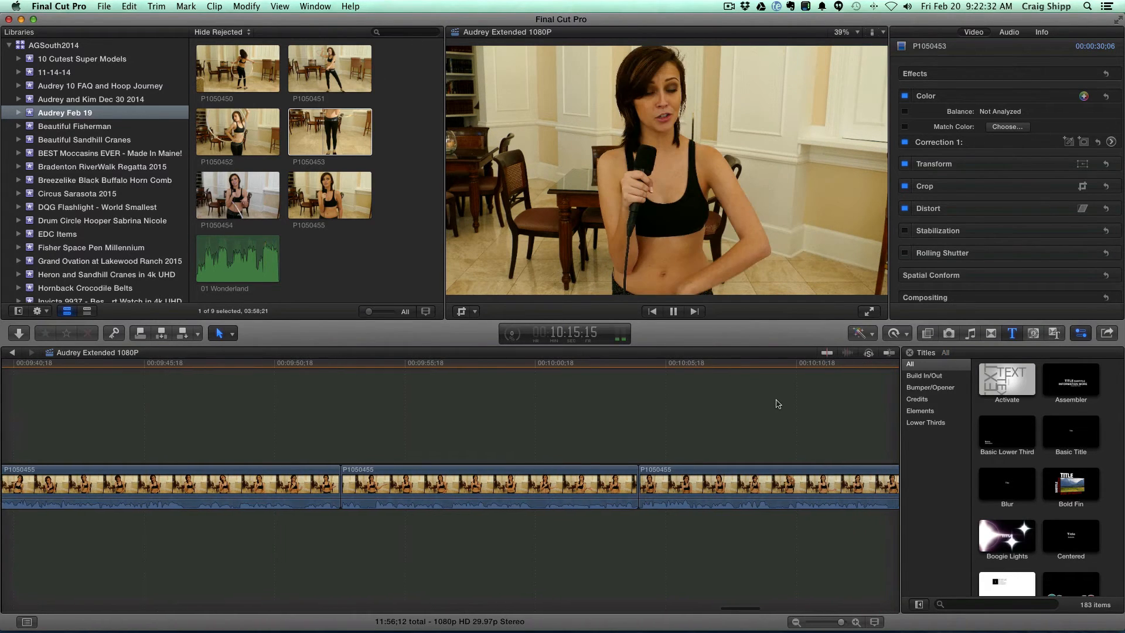
{"action": "scroll", "coordinate": [777, 404], "scroll_direction": "right", "scroll_amount": 3}
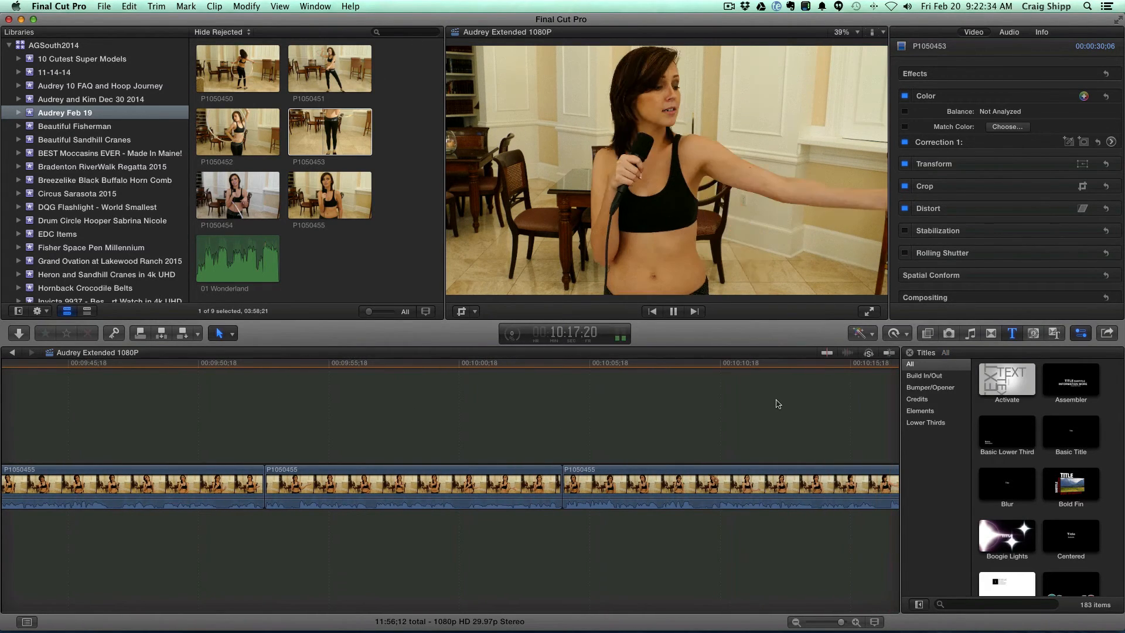
{"action": "scroll", "coordinate": [777, 403], "scroll_direction": "right", "scroll_amount": 5}
{"action": "scroll", "coordinate": [778, 404], "scroll_direction": "right", "scroll_amount": 2}
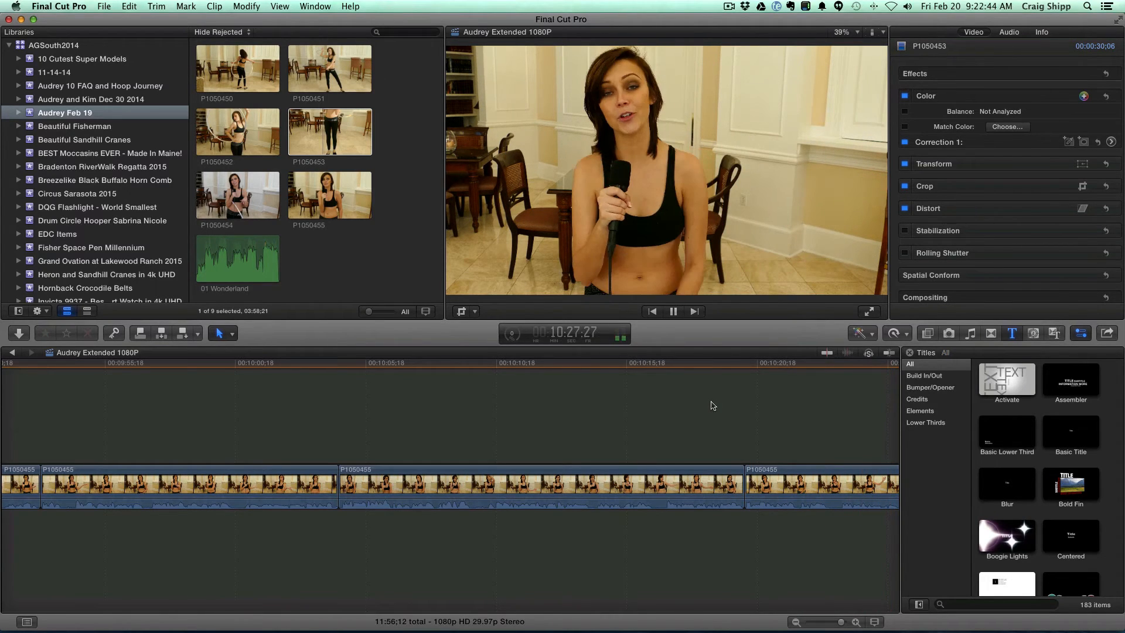
{"action": "key", "text": "space"}
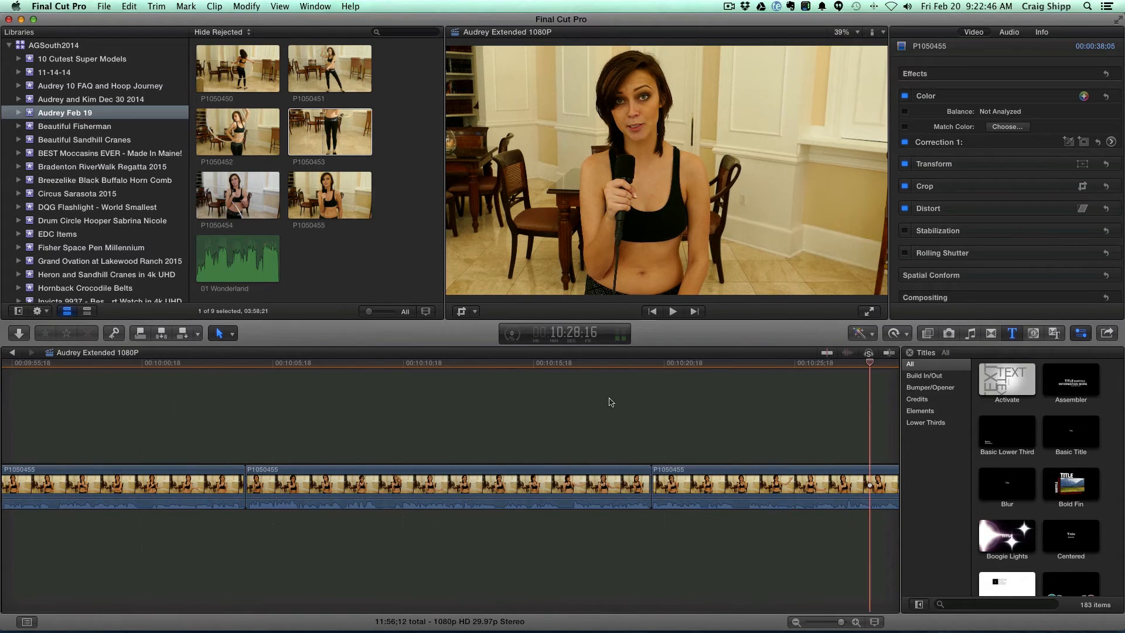
Place the Middle lower-third title over the first P1050450 clip, starting at about 0:00.3, and extend it to 6 seconds 26 frames
{"action": "scroll", "coordinate": [610, 402], "scroll_direction": "left", "scroll_amount": 20}
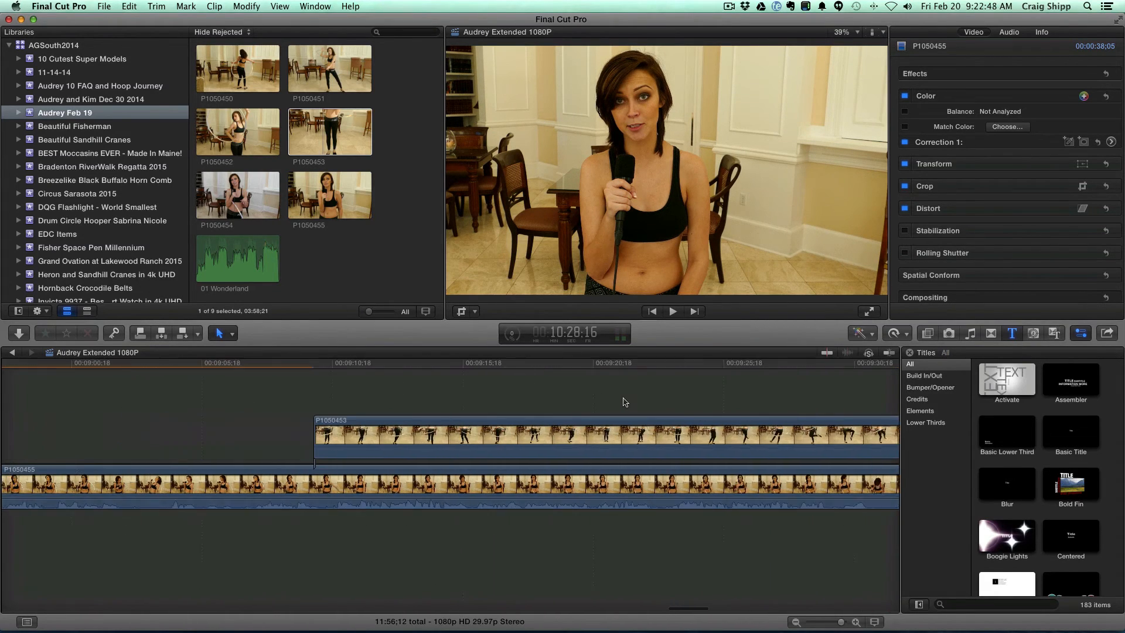
{"action": "scroll", "coordinate": [625, 402], "scroll_direction": "left", "scroll_amount": 20}
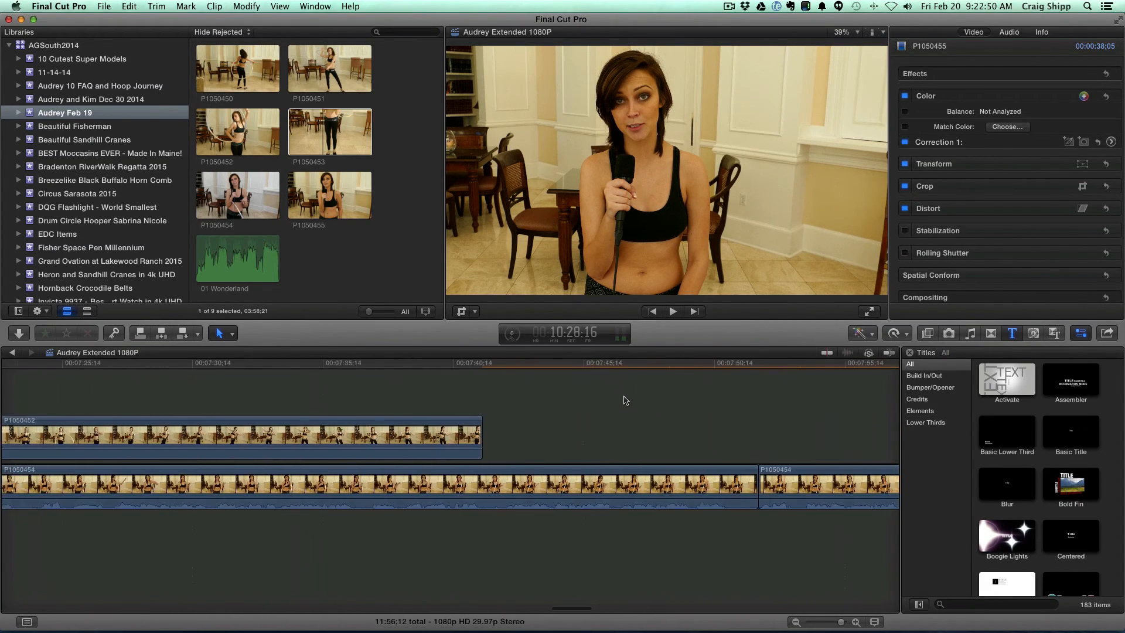
{"action": "scroll", "coordinate": [625, 400], "scroll_direction": "left", "scroll_amount": 20}
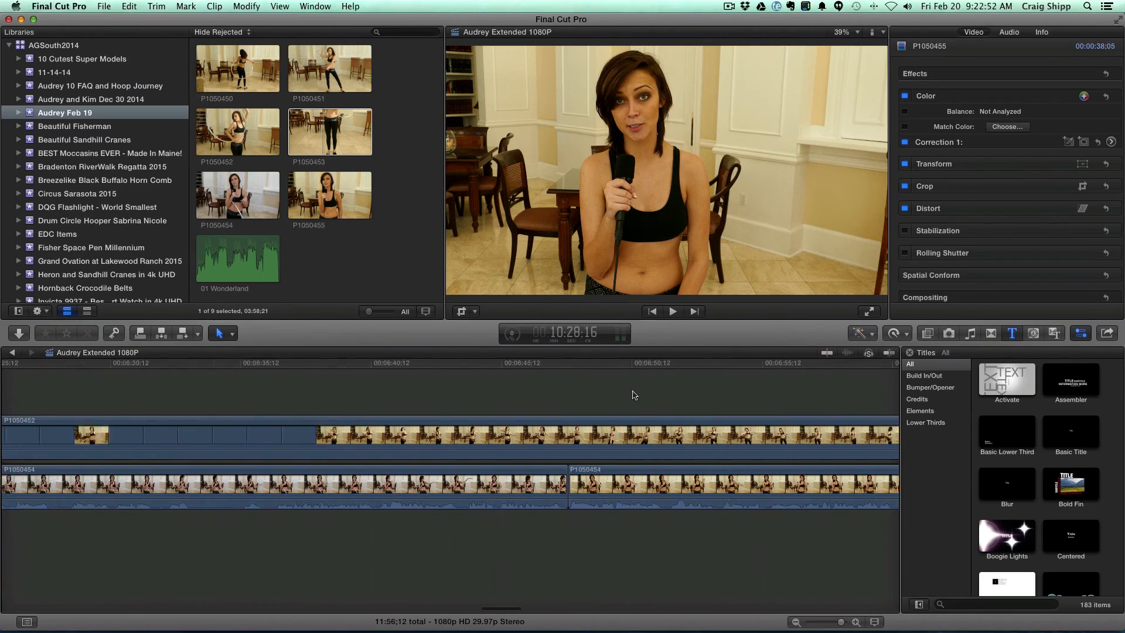
{"action": "scroll", "coordinate": [633, 394], "scroll_direction": "left", "scroll_amount": 20}
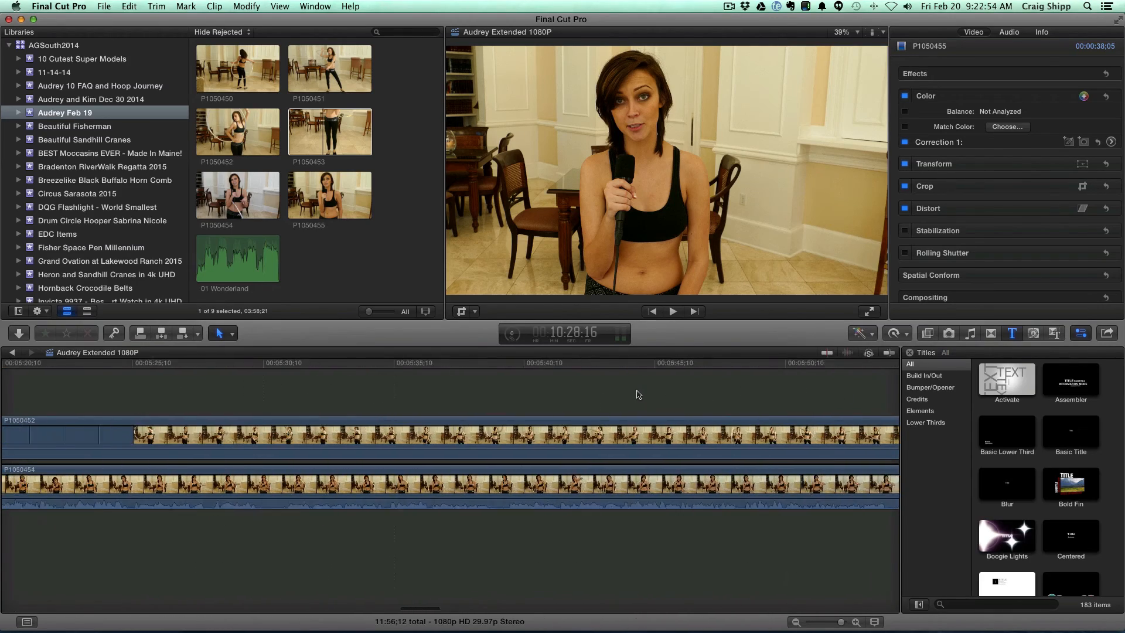
{"action": "scroll", "coordinate": [637, 393], "scroll_direction": "left", "scroll_amount": 20}
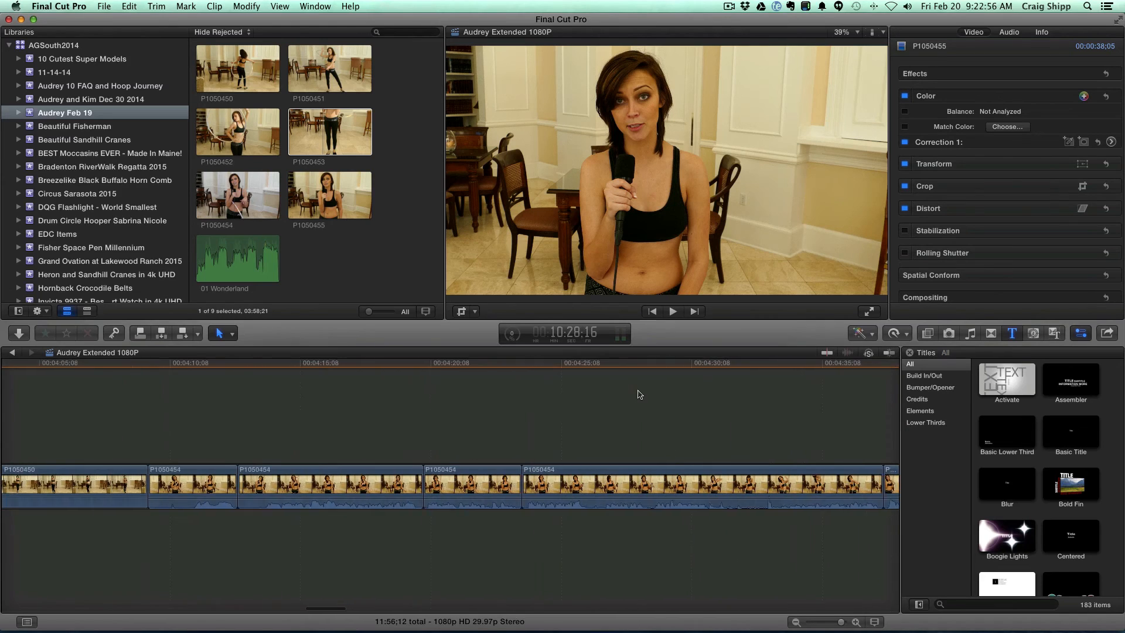
{"action": "scroll", "coordinate": [639, 394], "scroll_direction": "left", "scroll_amount": 5}
{"action": "scroll", "coordinate": [640, 394], "scroll_direction": "left", "scroll_amount": 20}
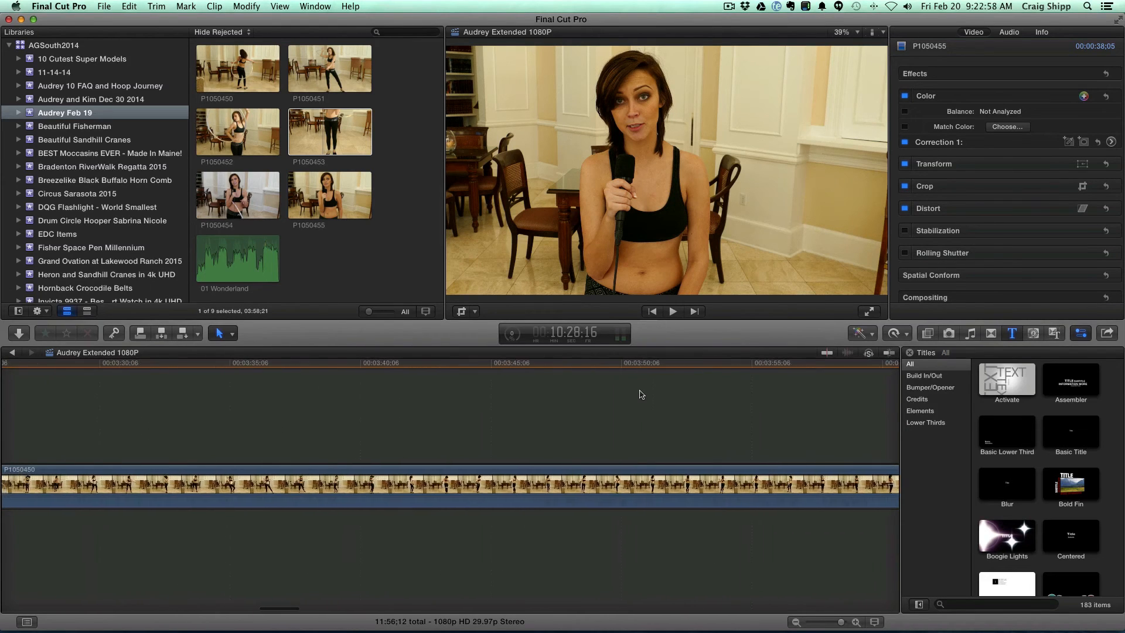
{"action": "scroll", "coordinate": [642, 394], "scroll_direction": "left", "scroll_amount": 20}
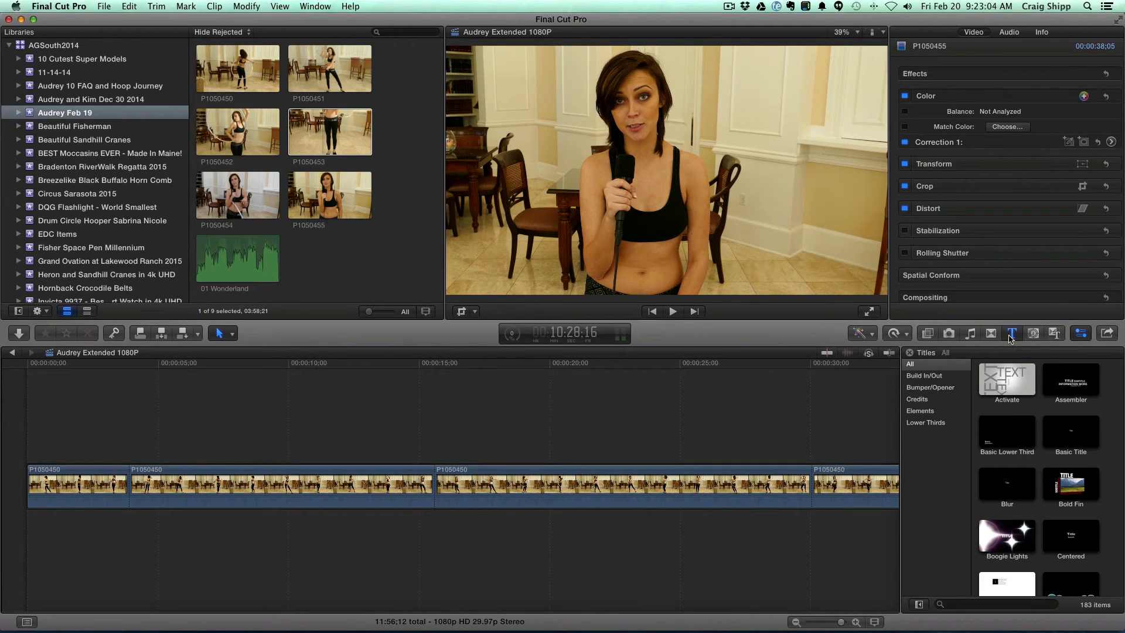
{"action": "left_click", "coordinate": [937, 424]}
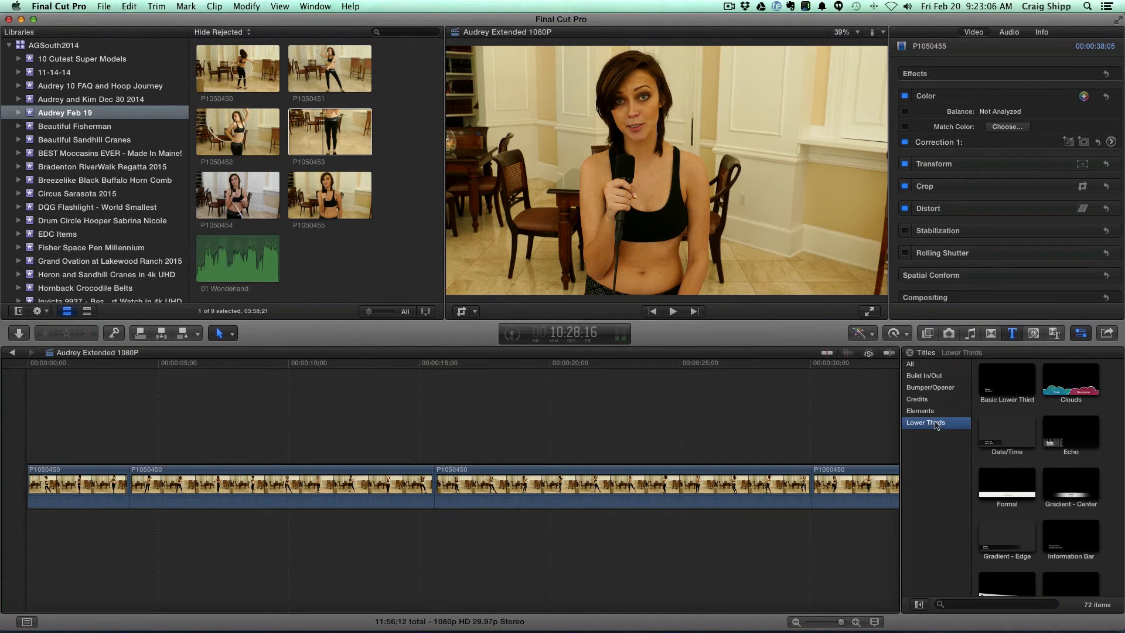
{"action": "scroll", "coordinate": [1032, 489], "scroll_direction": "down", "scroll_amount": 3}
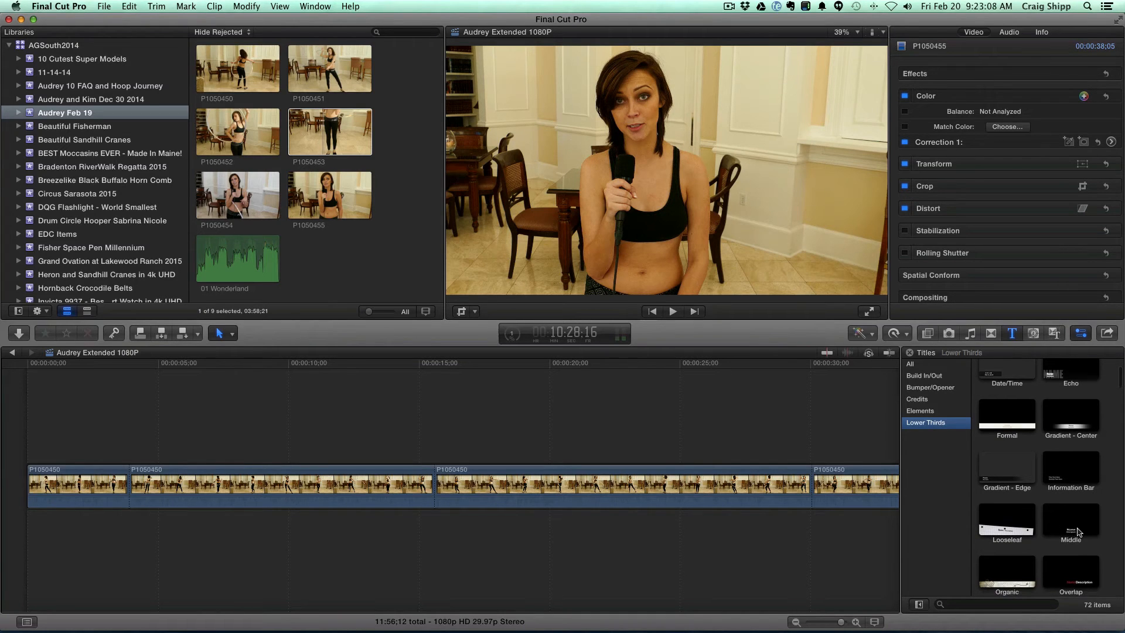
{"action": "left_click_drag", "start_coordinate": [1080, 532], "coordinate": [42, 447]}
{"action": "left_click_drag", "start_coordinate": [37, 451], "coordinate": [38, 452]}
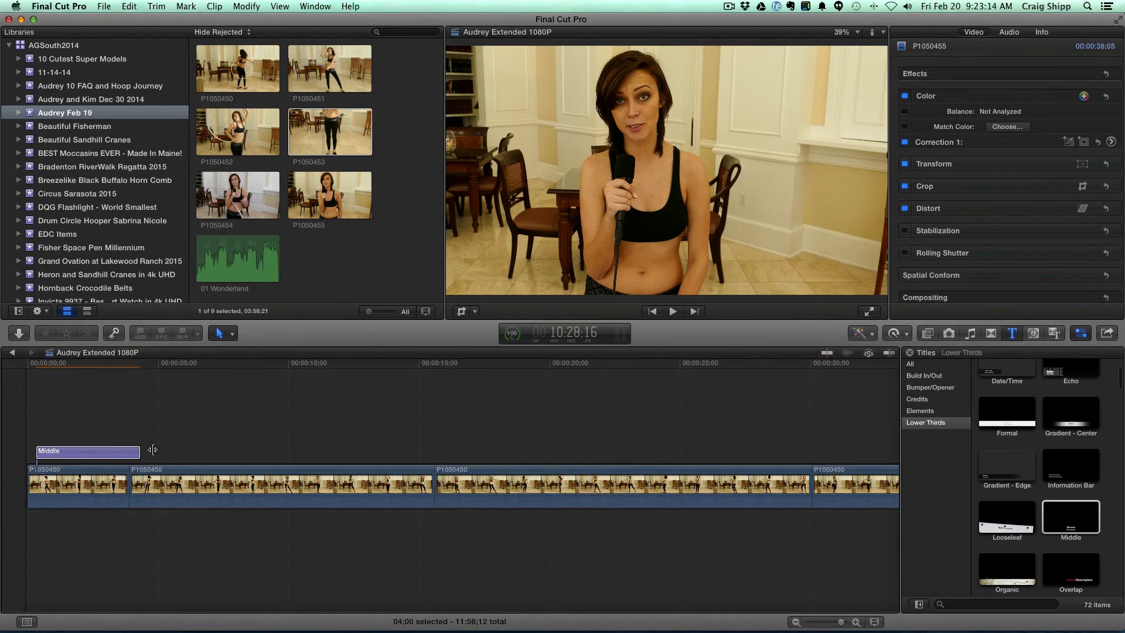
{"action": "left_click_drag", "start_coordinate": [139, 452], "coordinate": [215, 455]}
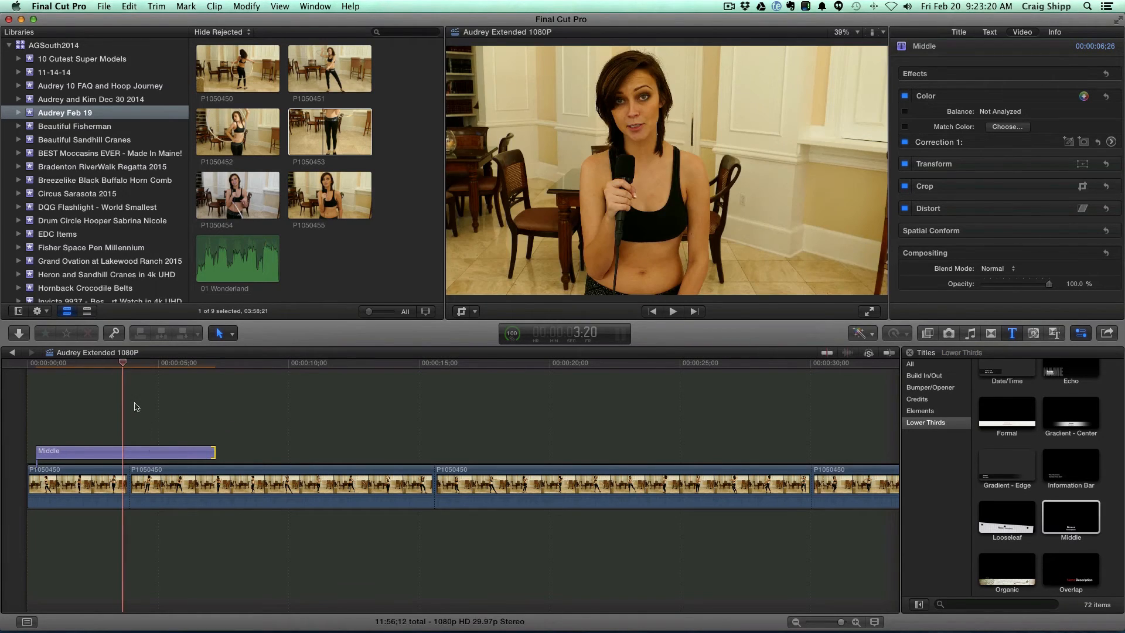
Replace the name line of the Middle title with "Wonderland - Taylor Swift"
{"action": "left_click", "coordinate": [152, 452]}
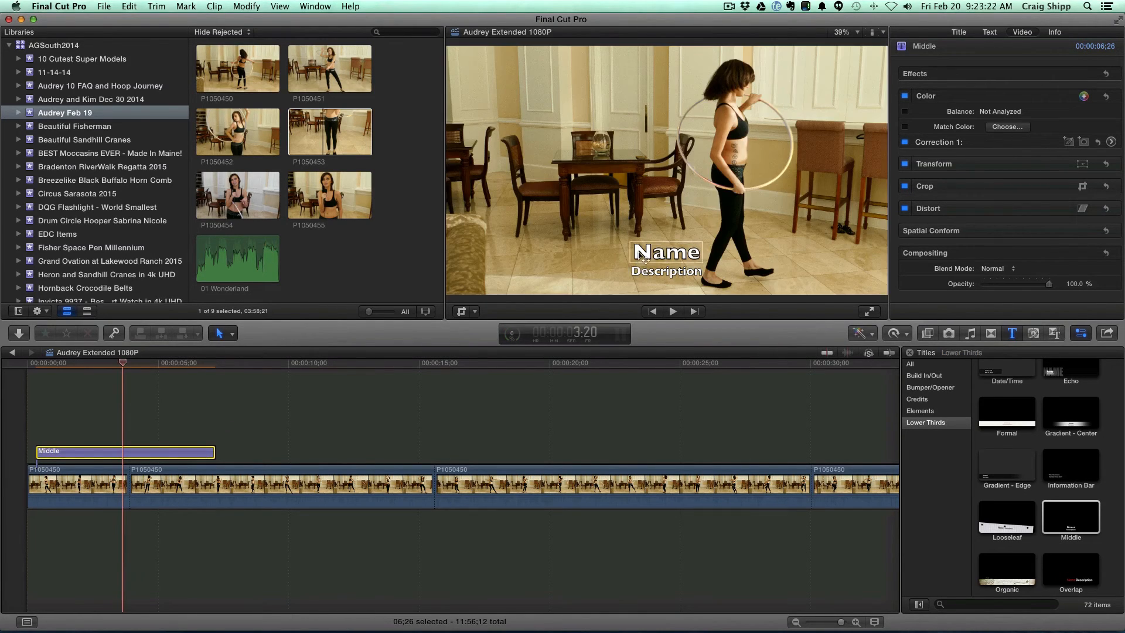
{"action": "left_click", "coordinate": [645, 257]}
{"action": "double_click", "coordinate": [643, 255]}
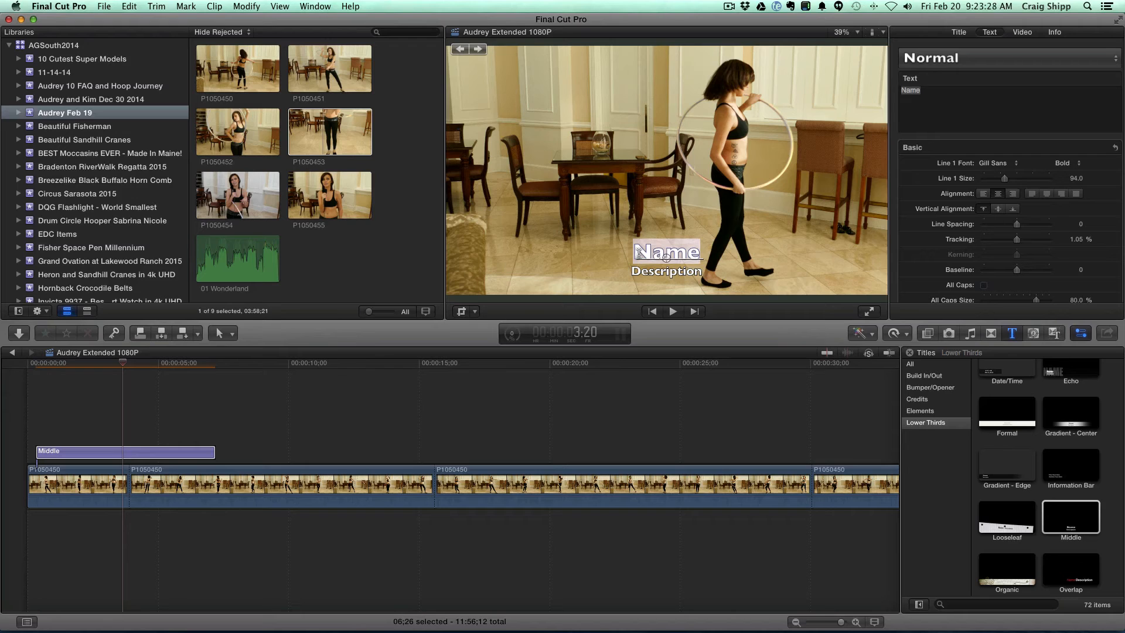
{"action": "type", "text": "Wonder"}
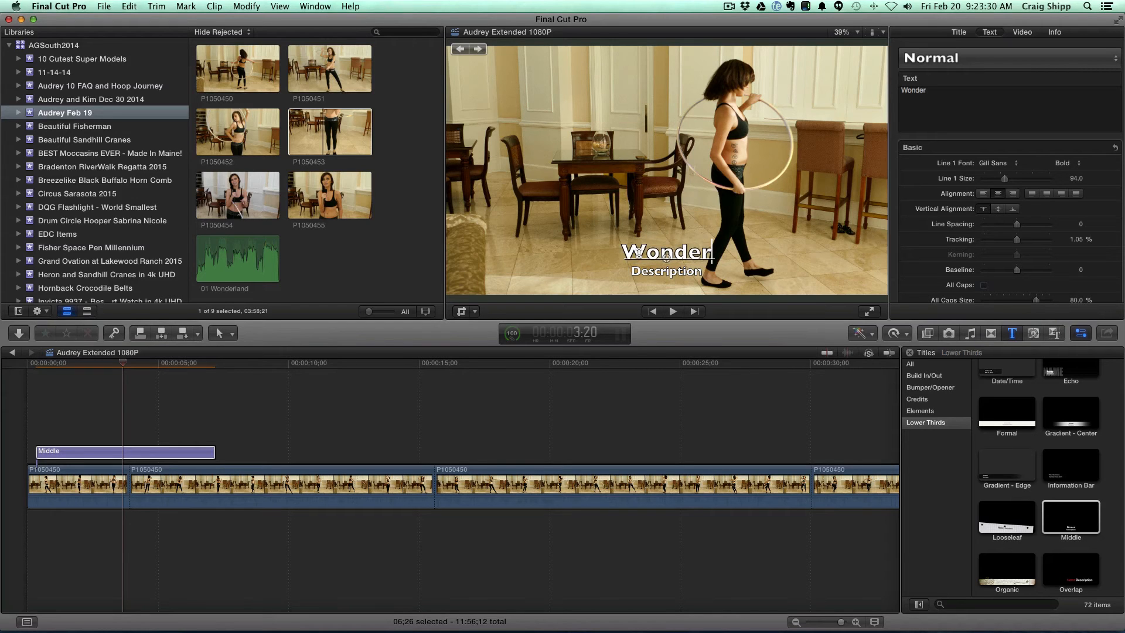
{"action": "type", "text": "land"}
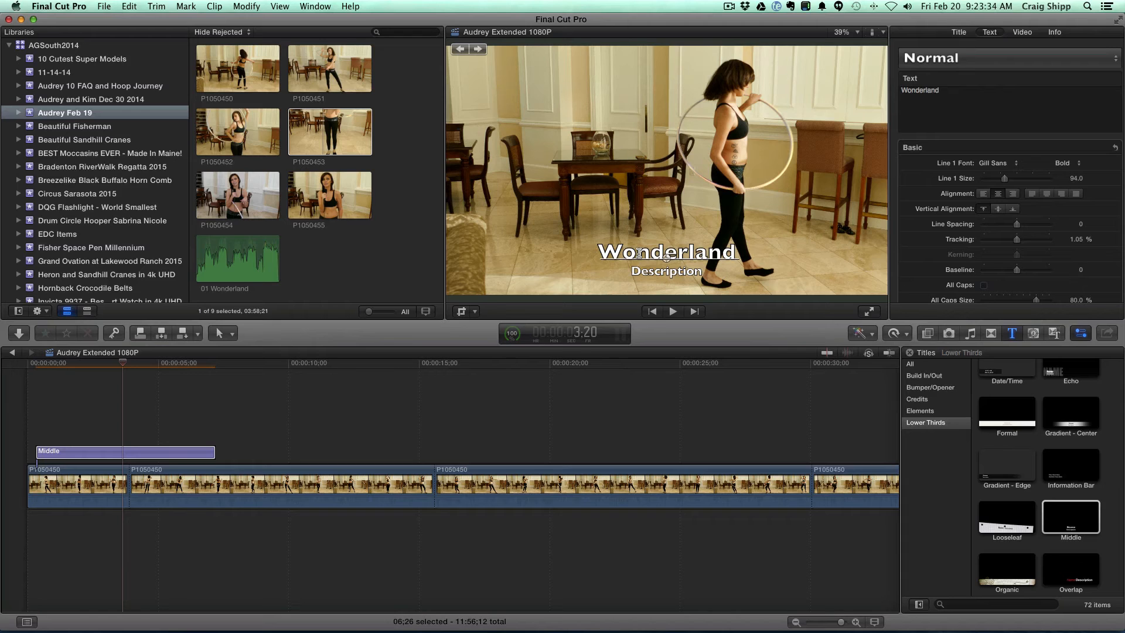
{"action": "type", "text": " - Ta"}
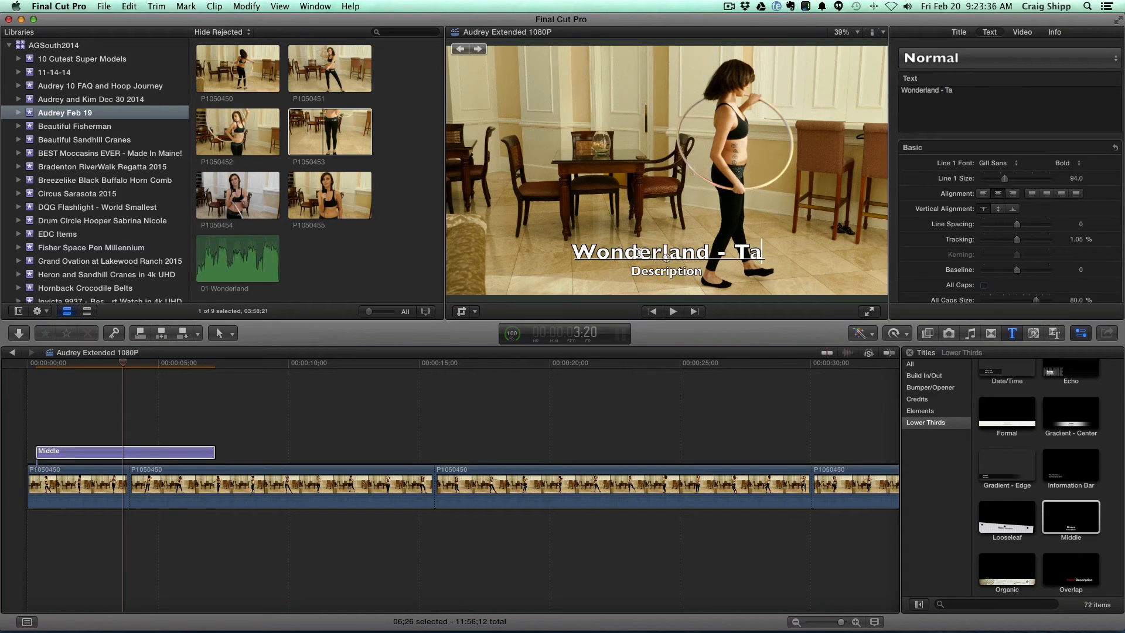
{"action": "type", "text": "ylor"}
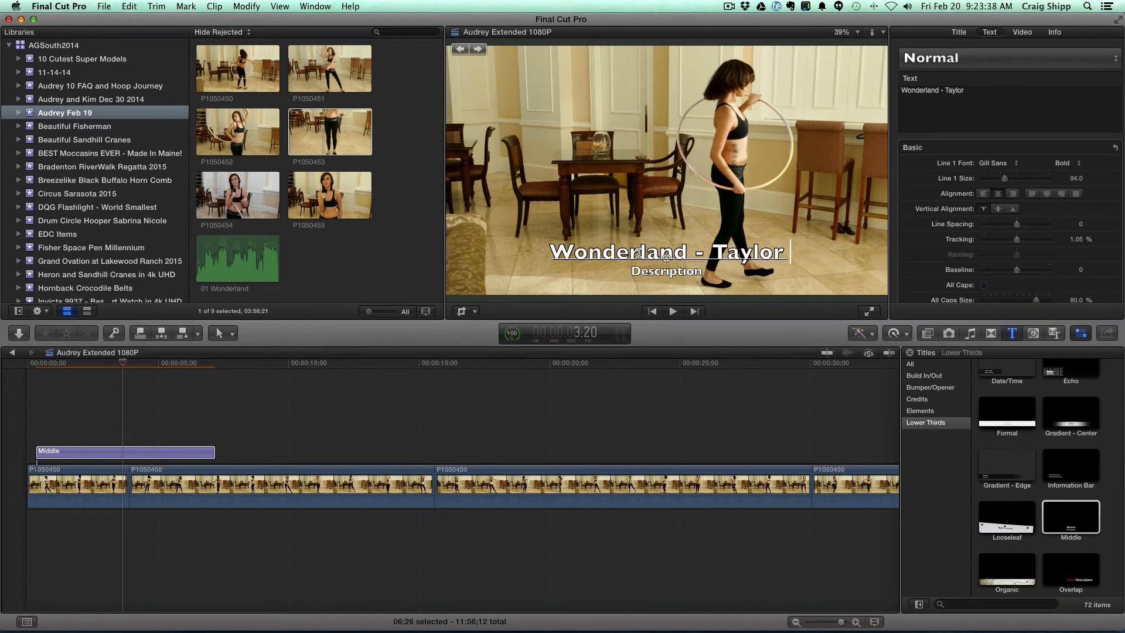
{"action": "type", "text": " Swift"}
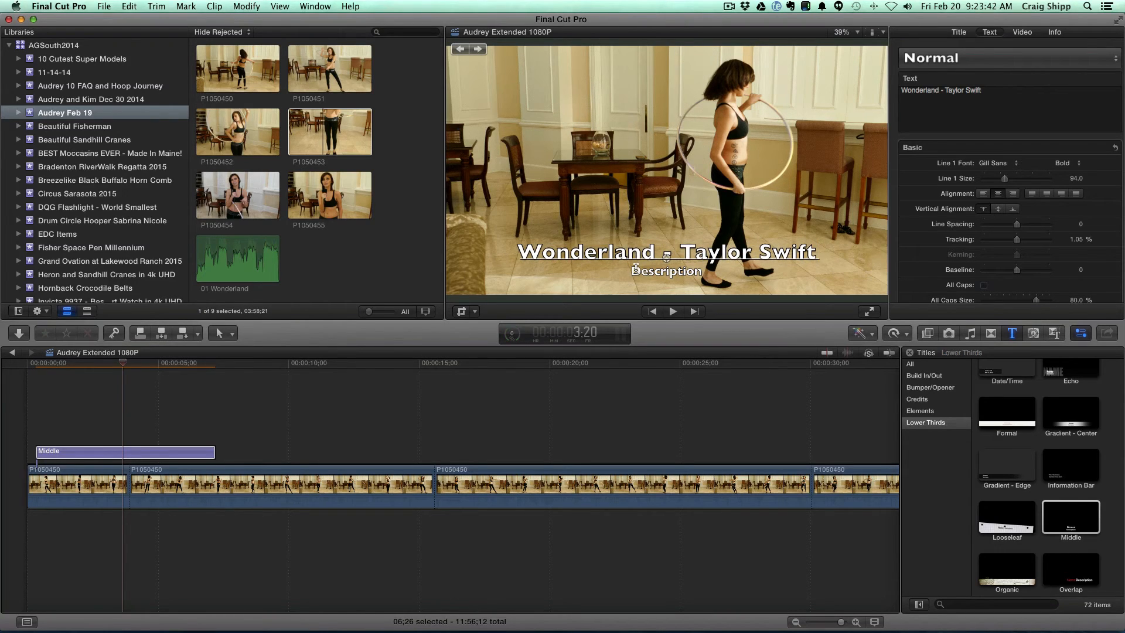
Replace the title's description line with "Extended version", the performer's full name and "- hoopingLIVE"
{"action": "left_click_drag", "start_coordinate": [632, 271], "coordinate": [706, 272]}
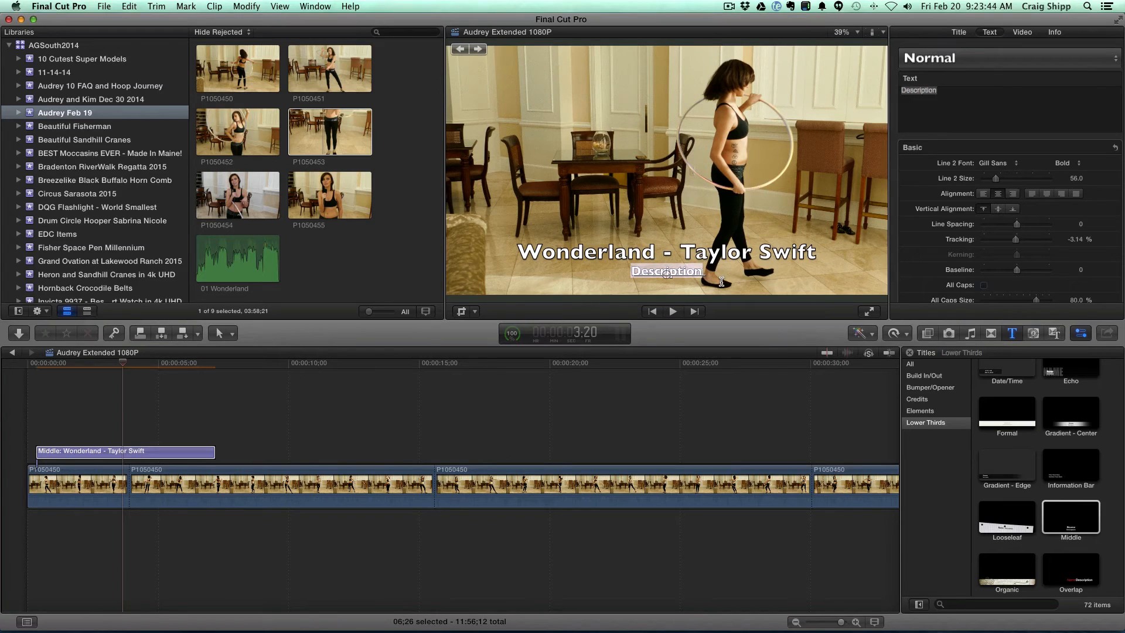
{"action": "type", "text": "Exten"}
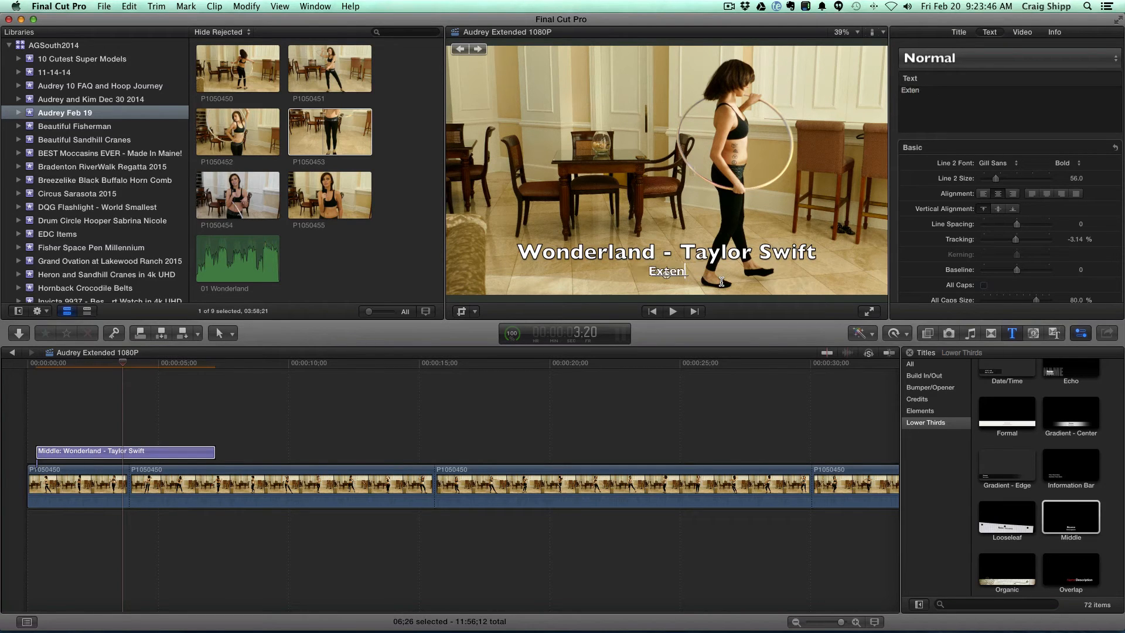
{"action": "type", "text": "ded version"}
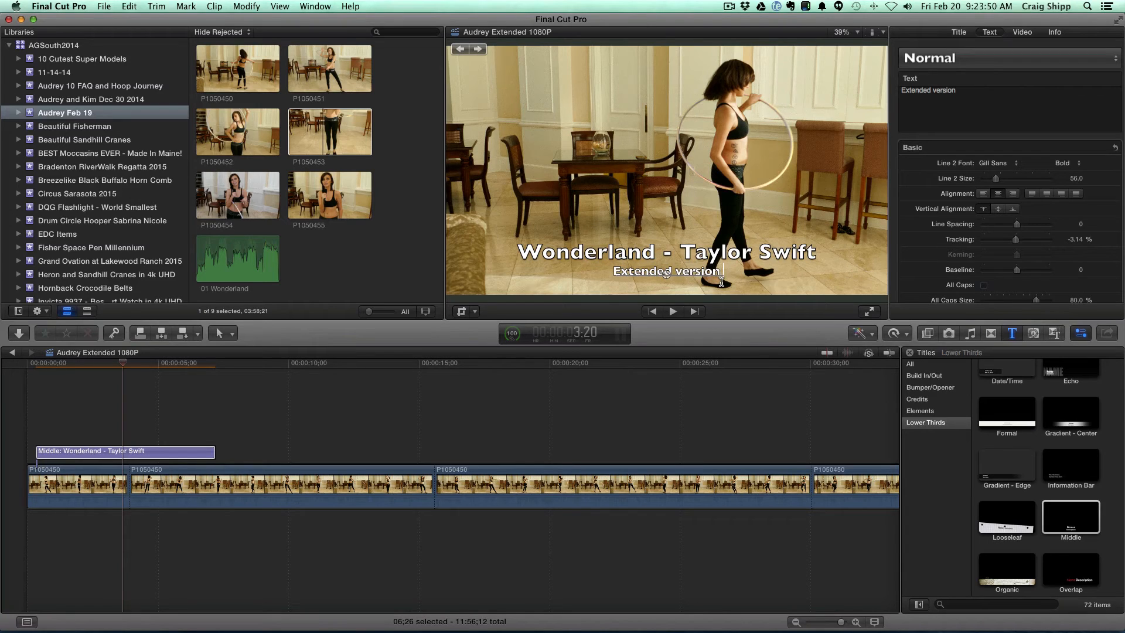
{"action": "type", "text": " Audrey"}
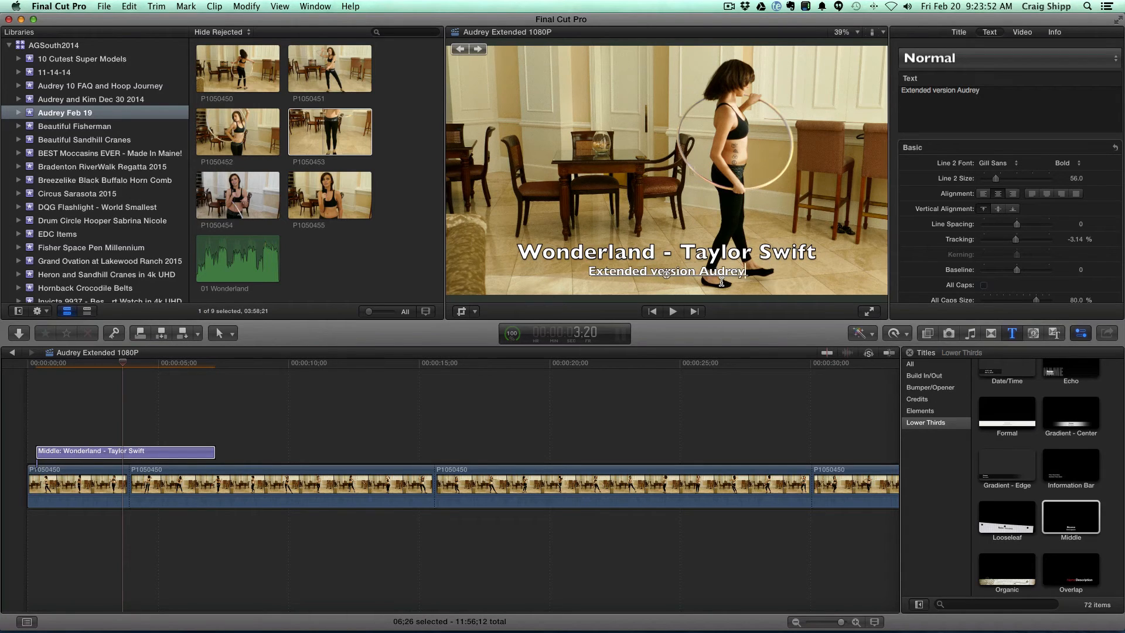
{"action": "type", "text": " Scherer"}
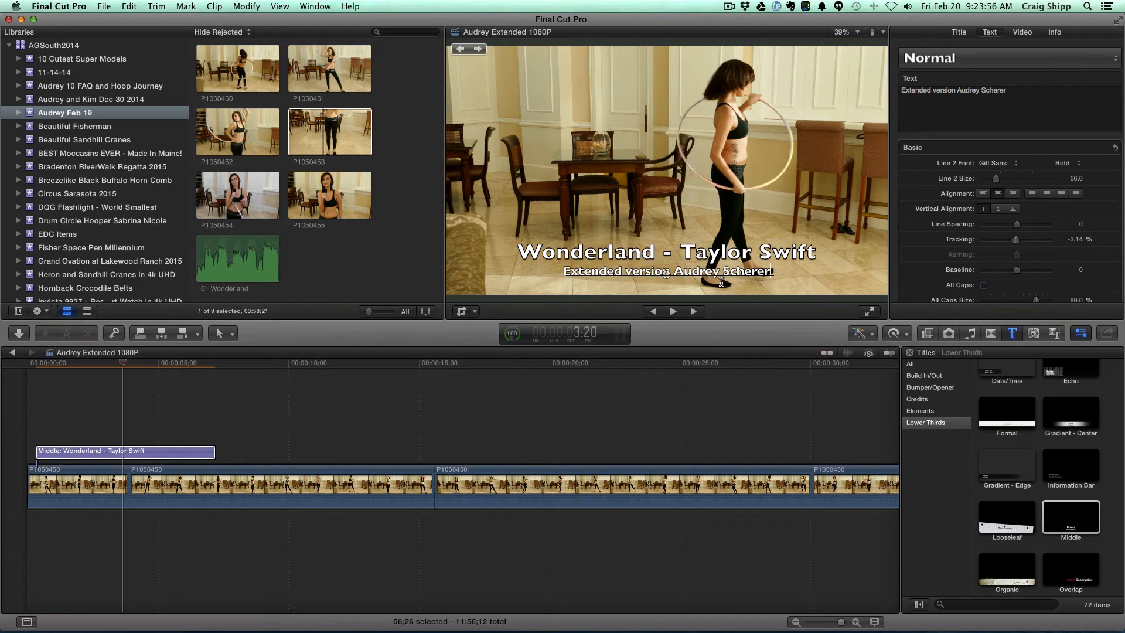
{"action": "type", "text": " hooping"}
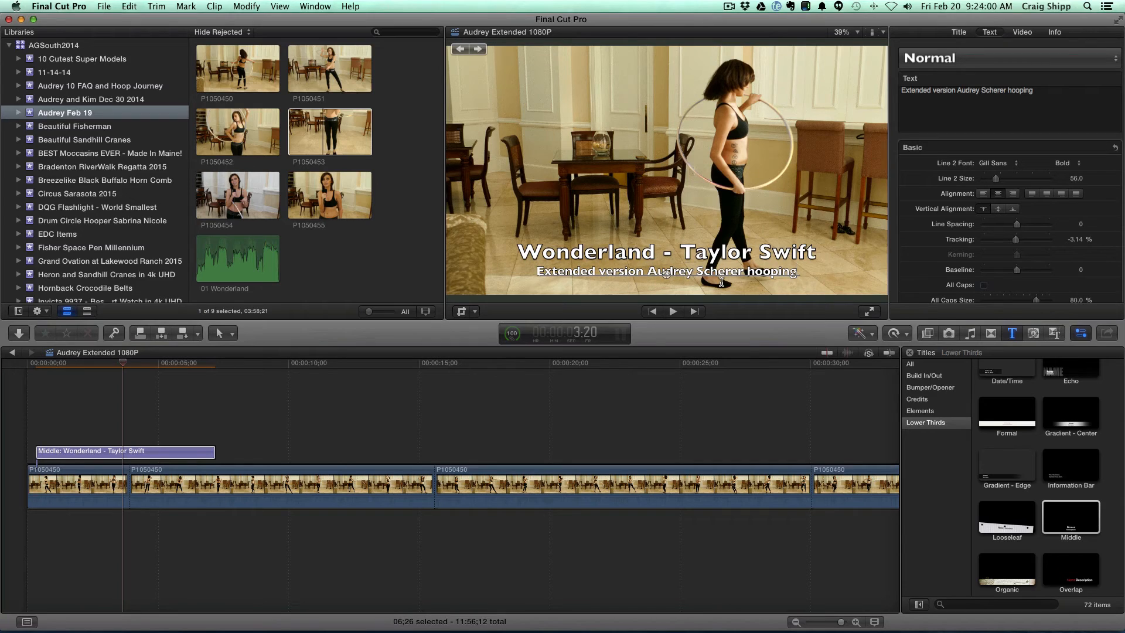
{"action": "type", "text": "LIVE"}
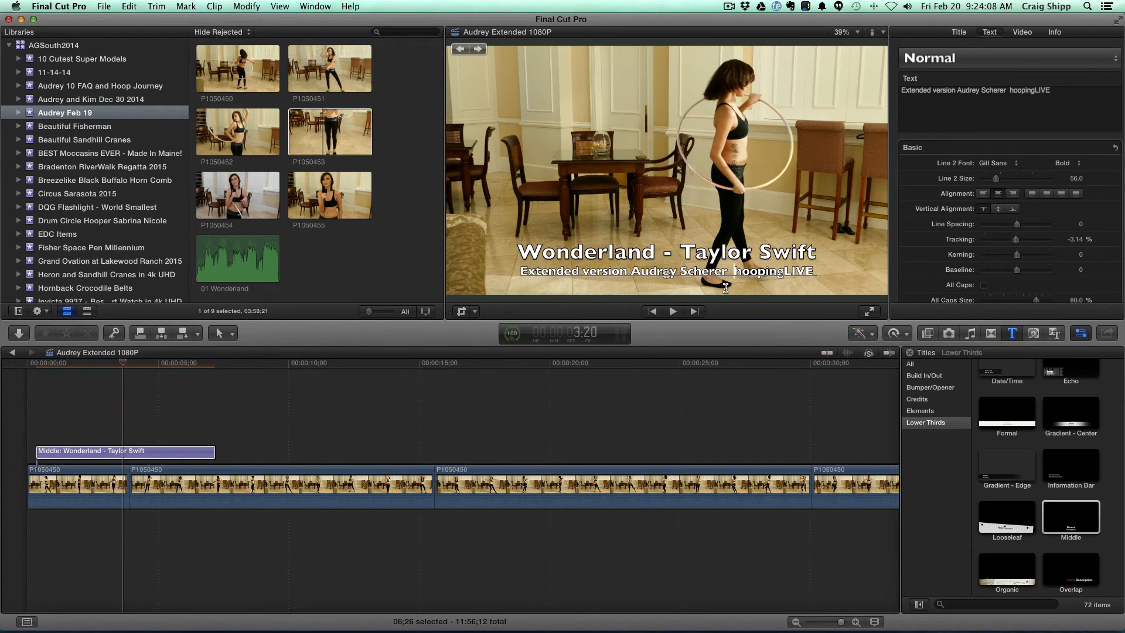
{"action": "type", "text": "-"}
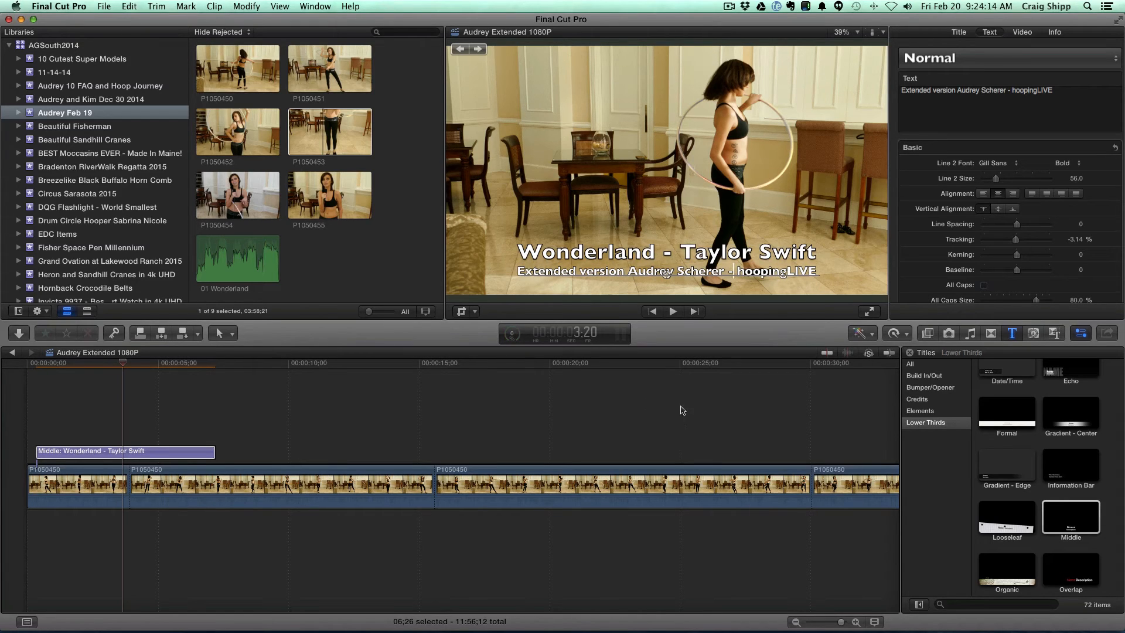
Place a second Middle lower-third title at about 10 seconds over the P1050450 footage and extend it to 5 seconds 17 frames
{"action": "left_click", "coordinate": [1067, 516]}
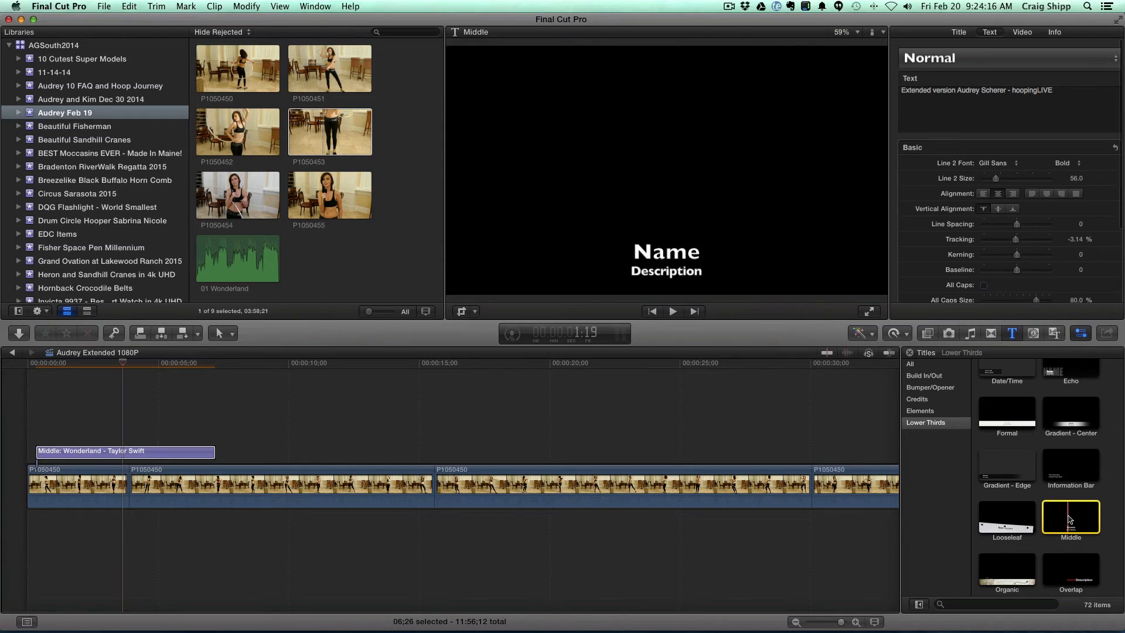
{"action": "left_click_drag", "start_coordinate": [1013, 499], "coordinate": [333, 452]}
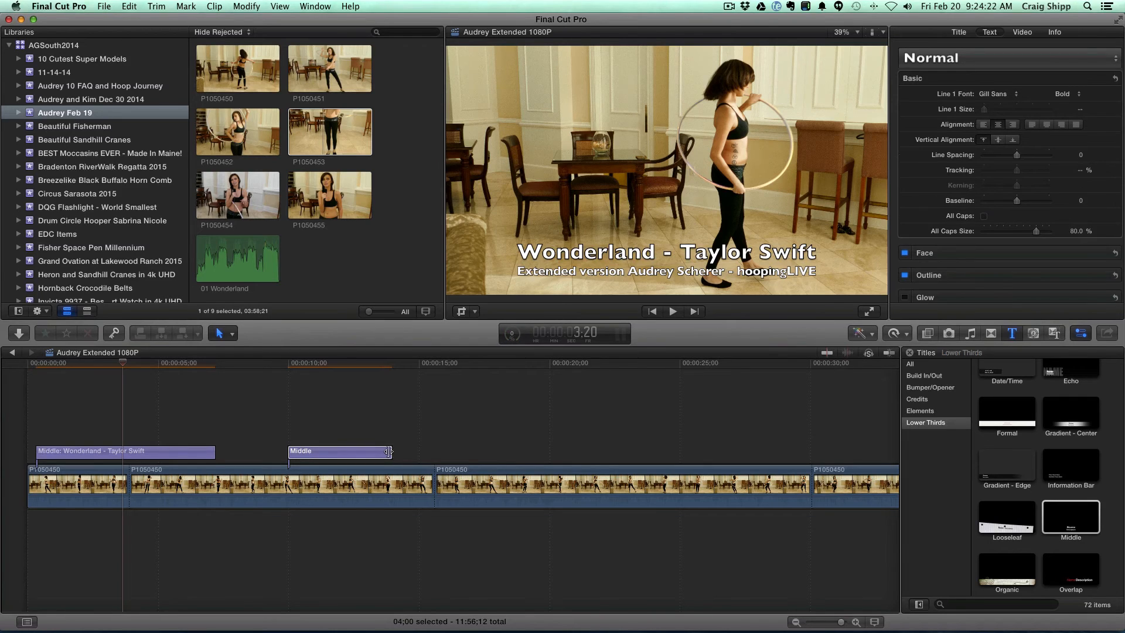
{"action": "left_click_drag", "start_coordinate": [389, 451], "coordinate": [433, 452]}
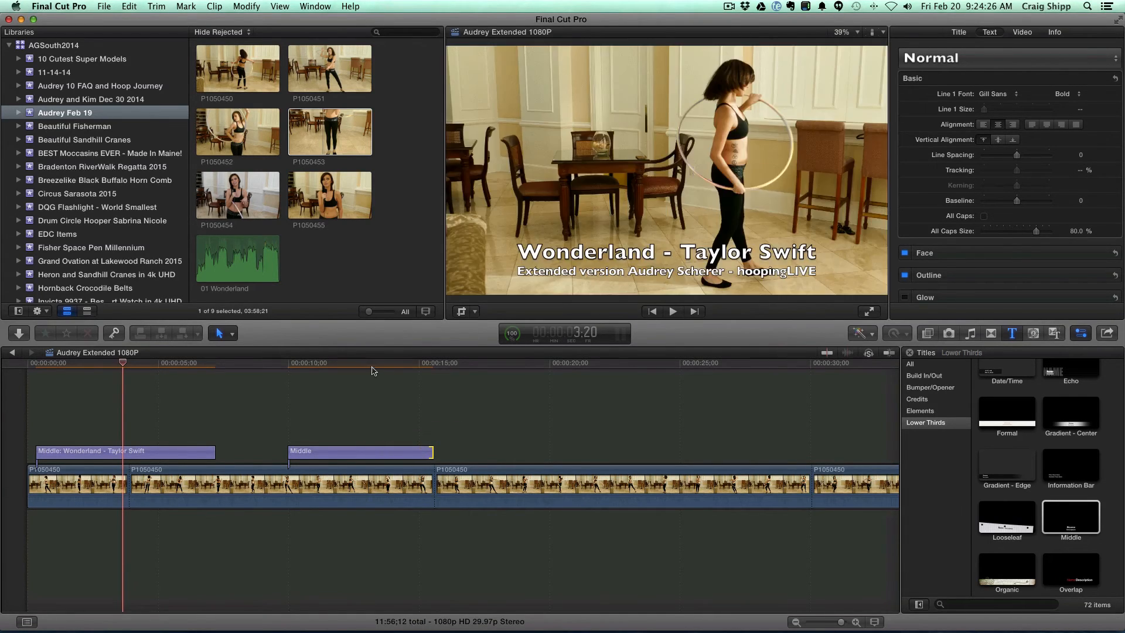
Replace the name line of the second Middle title with "hoopingLIVE.com"
{"action": "left_click", "coordinate": [369, 367]}
{"action": "left_click", "coordinate": [387, 449]}
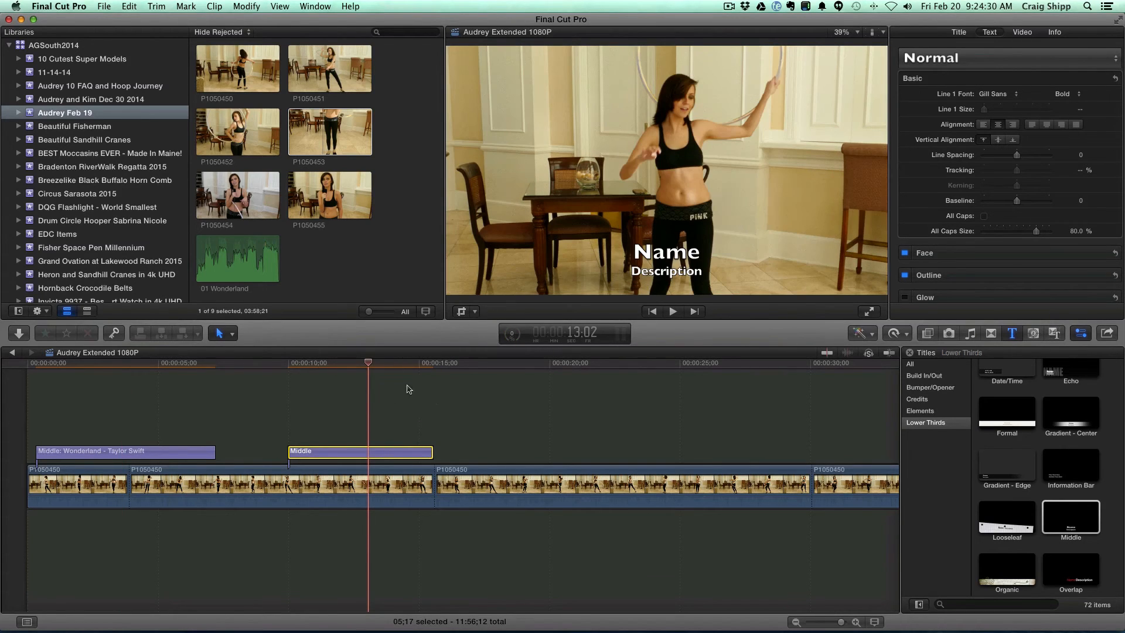
{"action": "double_click", "coordinate": [638, 259]}
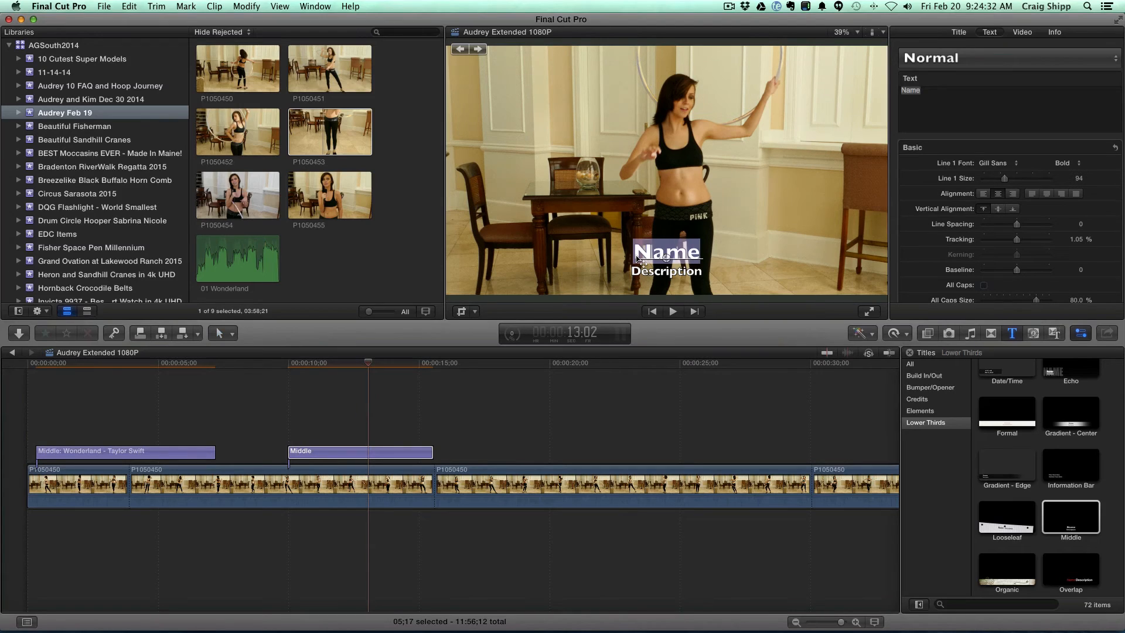
{"action": "type", "text": "hooping"}
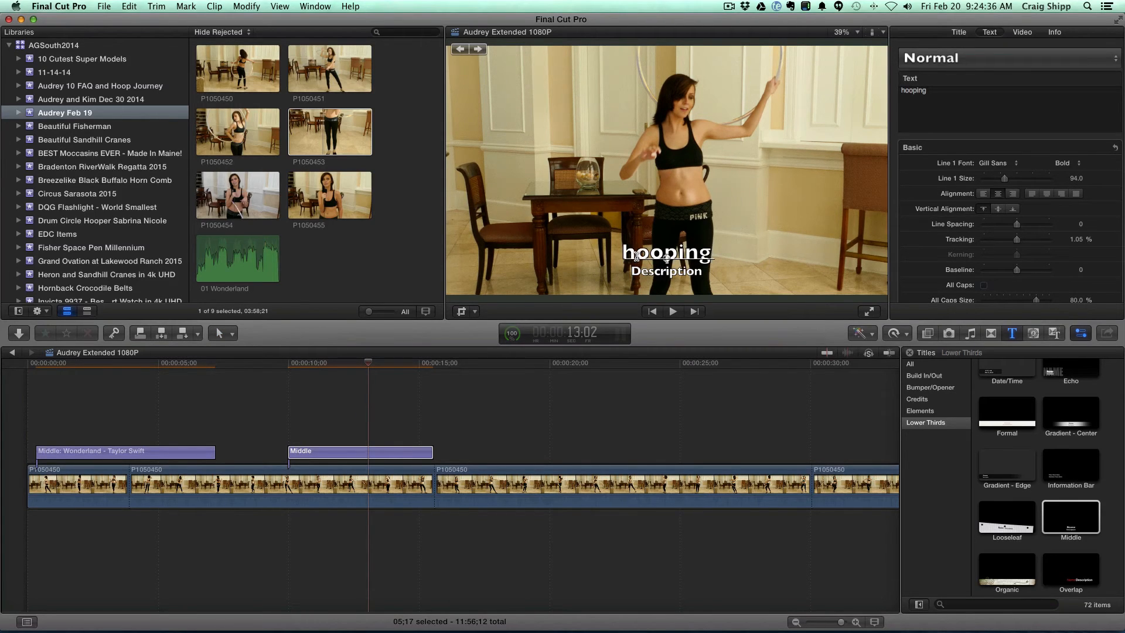
{"action": "type", "text": "LIVE"}
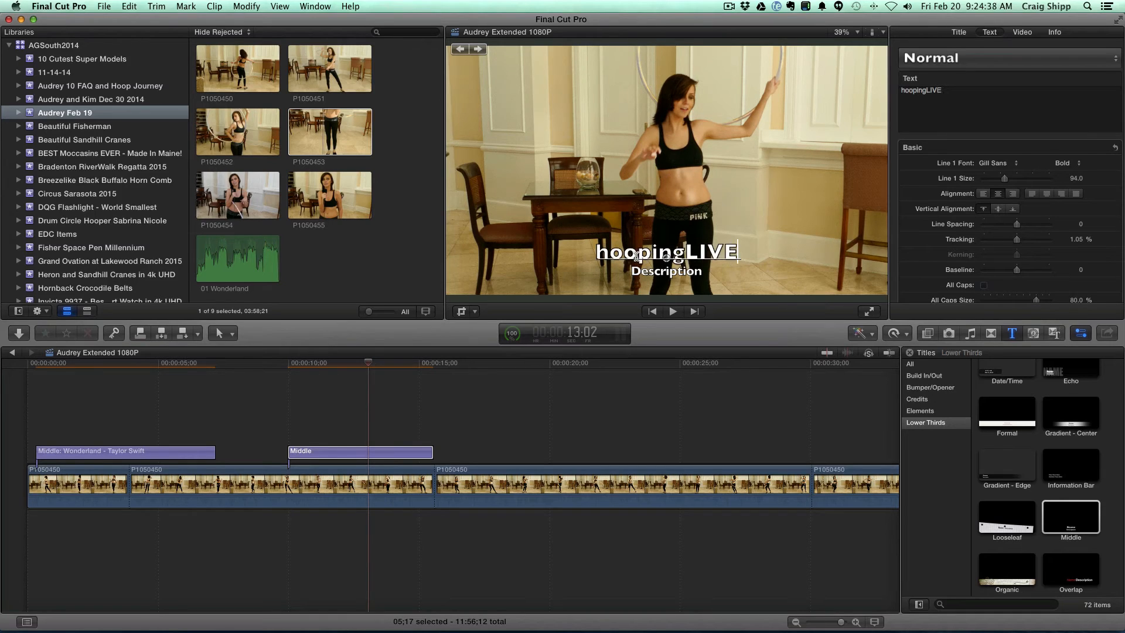
{"action": "type", "text": ".com"}
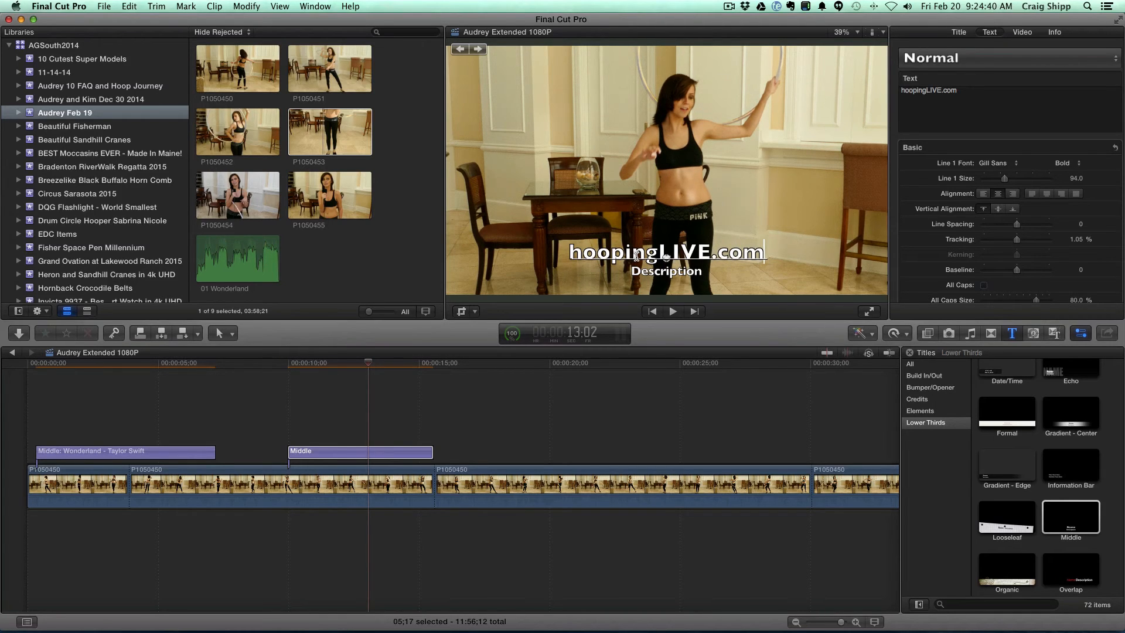
Replace the second title's description line with "See", the performer's first name and "LIVE Mondays at 9pm USA Eastern!"
{"action": "left_click_drag", "start_coordinate": [632, 271], "coordinate": [709, 275]}
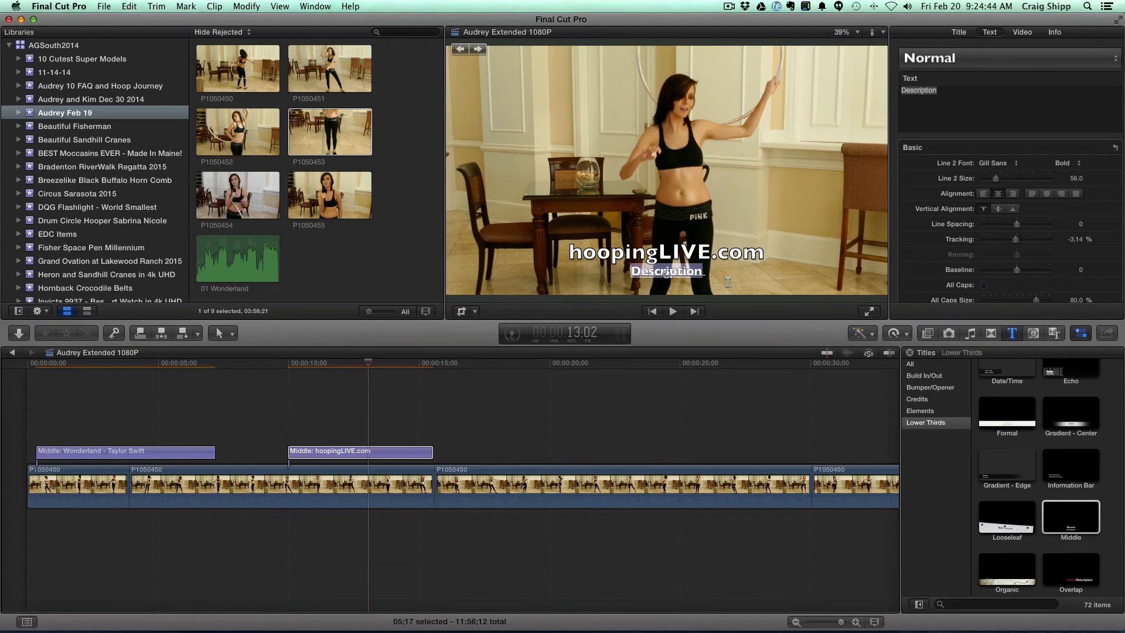
{"action": "type", "text": "See "}
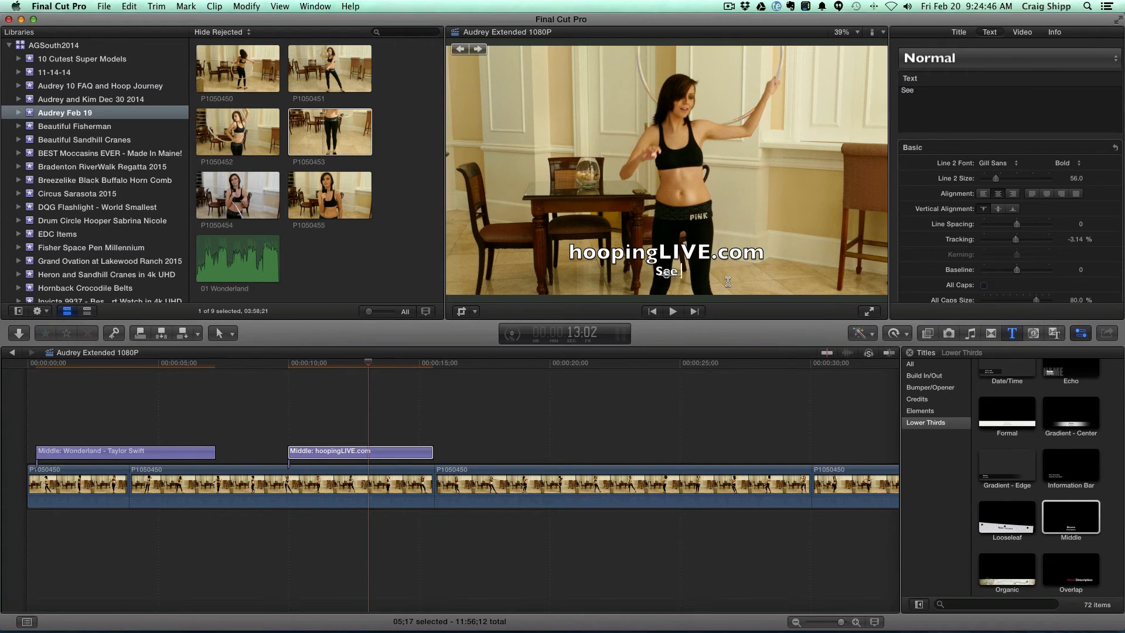
{"action": "type", "text": "Audrey LIV"}
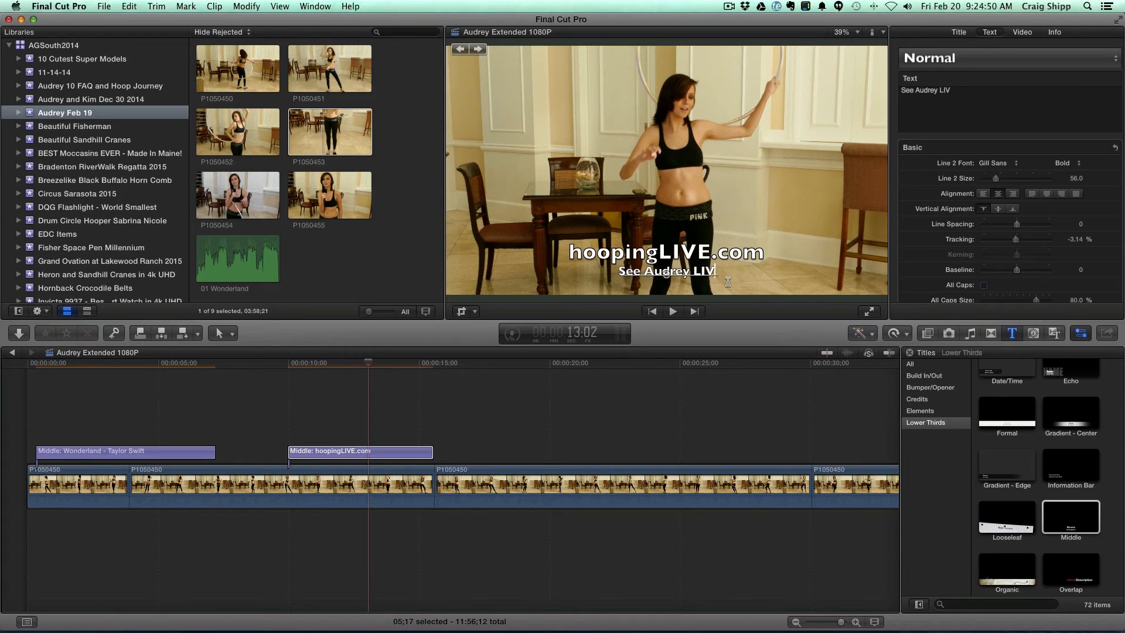
{"action": "type", "text": "E Mondays"}
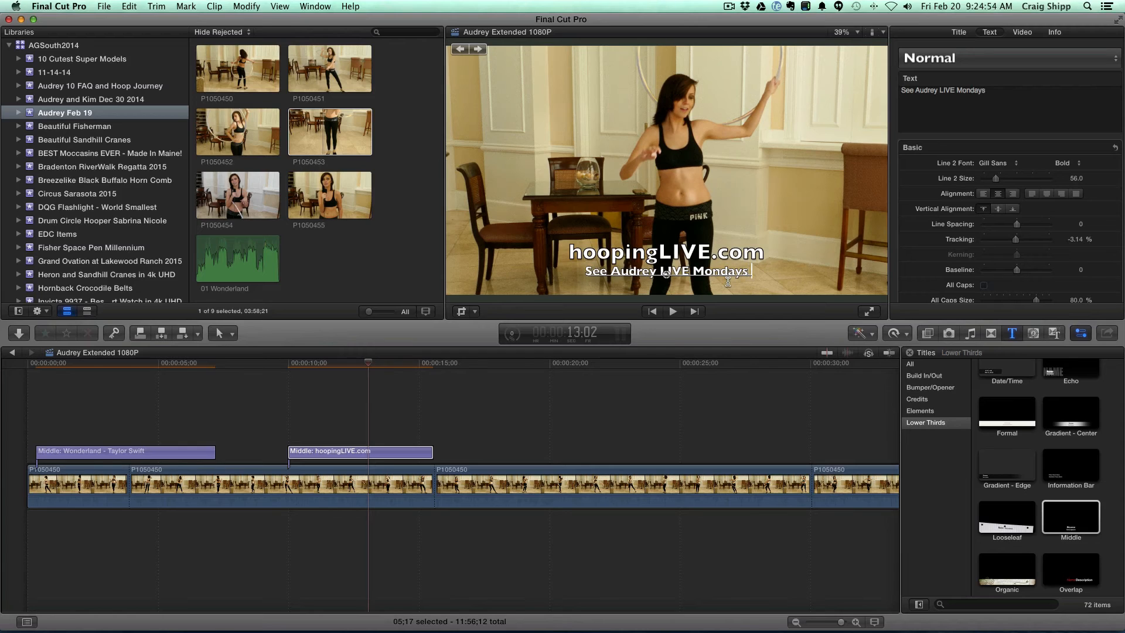
{"action": "type", "text": " at 9p"}
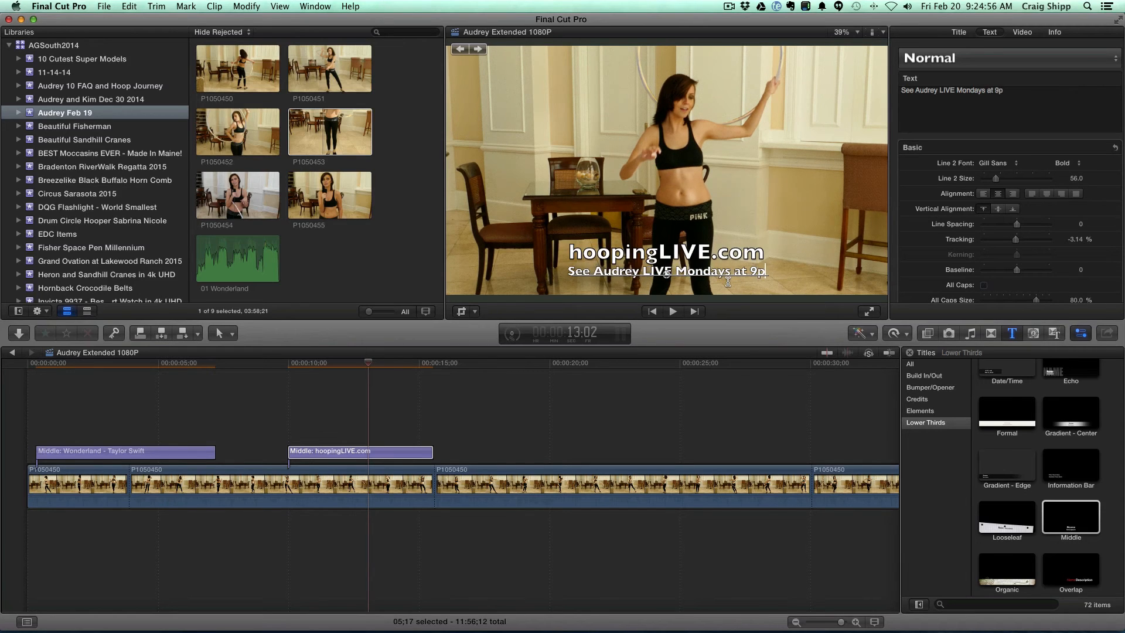
{"action": "type", "text": "m"}
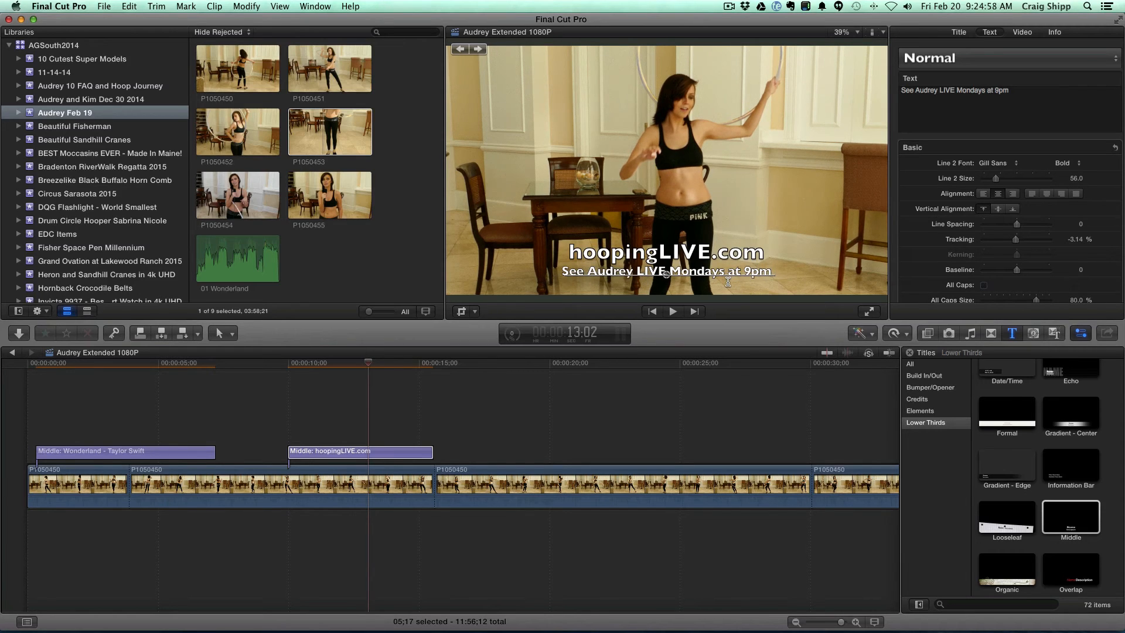
{"action": "type", "text": " USA"}
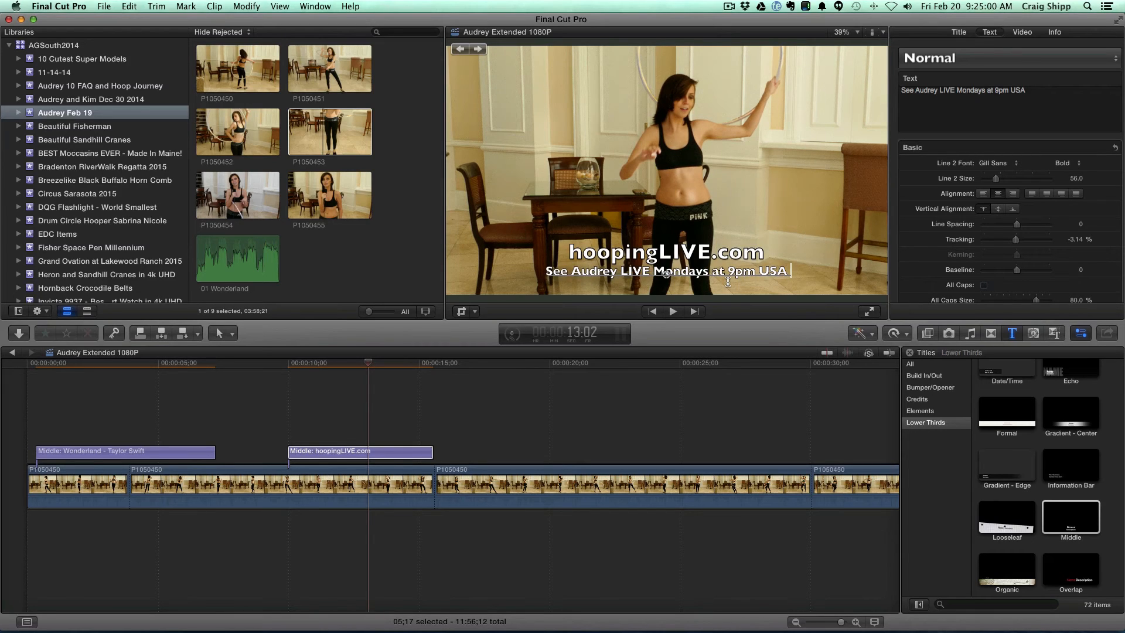
{"action": "type", "text": " Eastern!"}
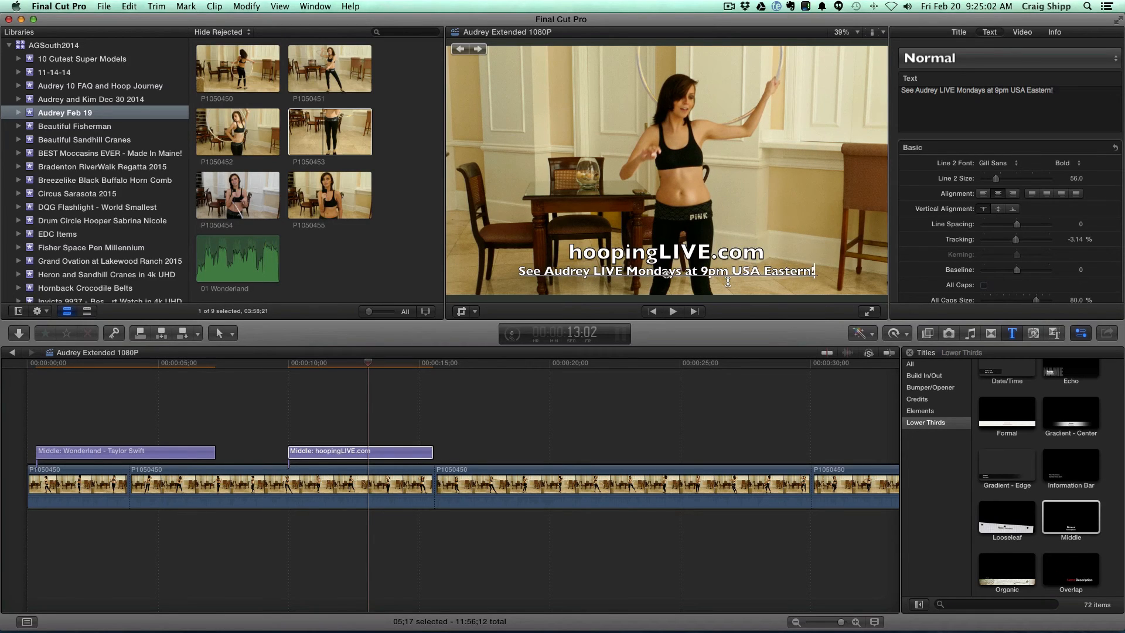
Set the size of the "hoopingLIVE.com" line to 141 and play the project from just before that title until it has passed
{"action": "left_click", "coordinate": [669, 252]}
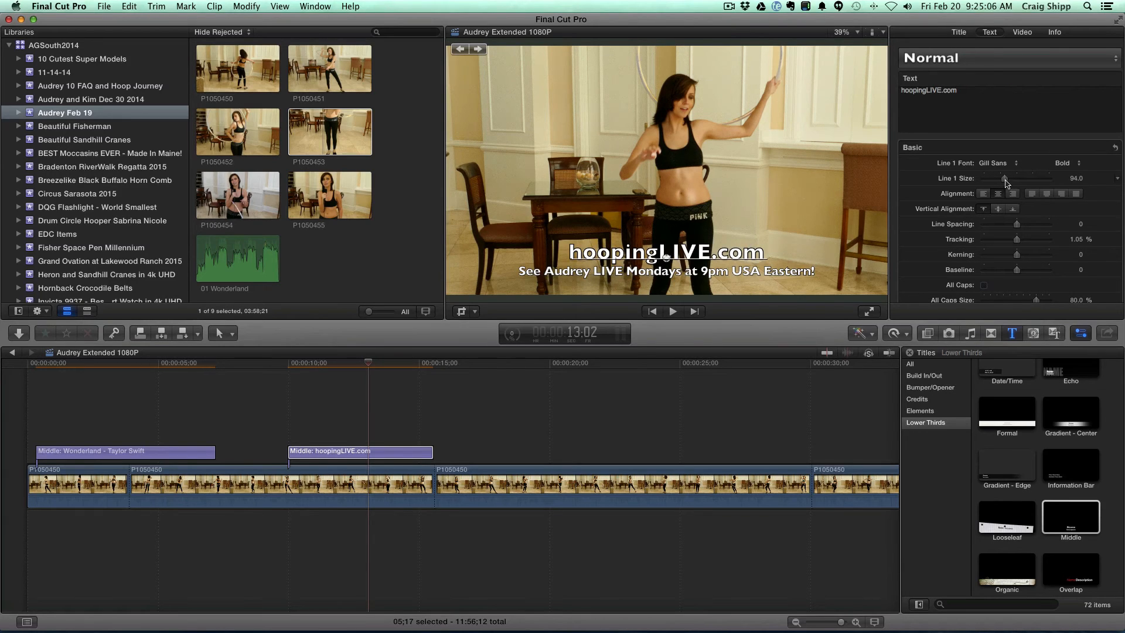
{"action": "left_click_drag", "start_coordinate": [1005, 181], "coordinate": [1018, 185]}
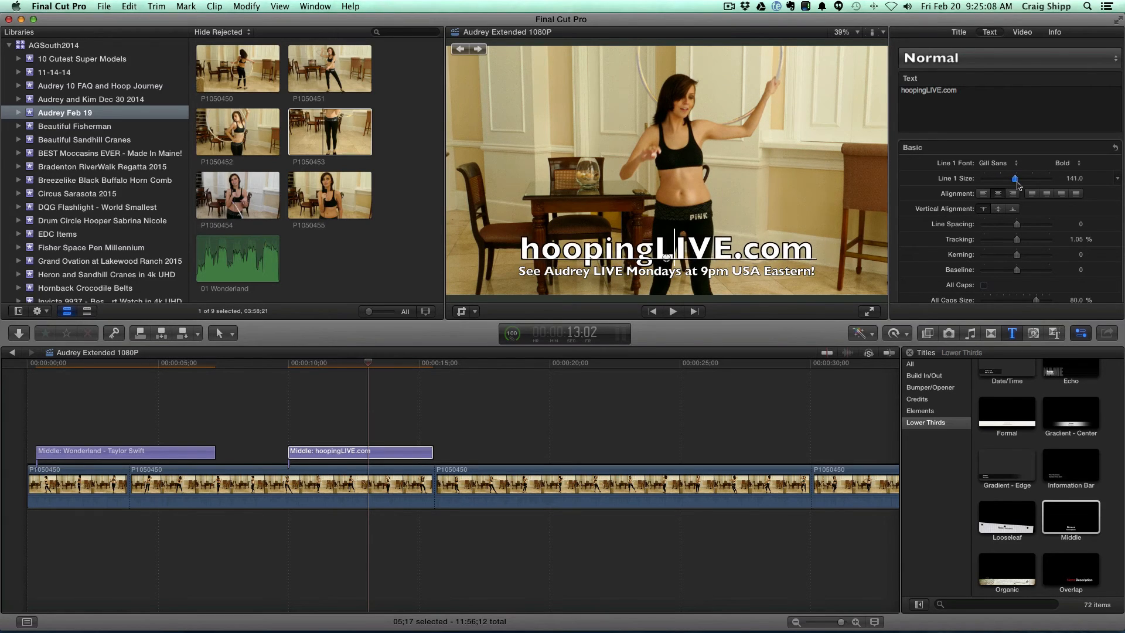
{"action": "left_click", "coordinate": [275, 402]}
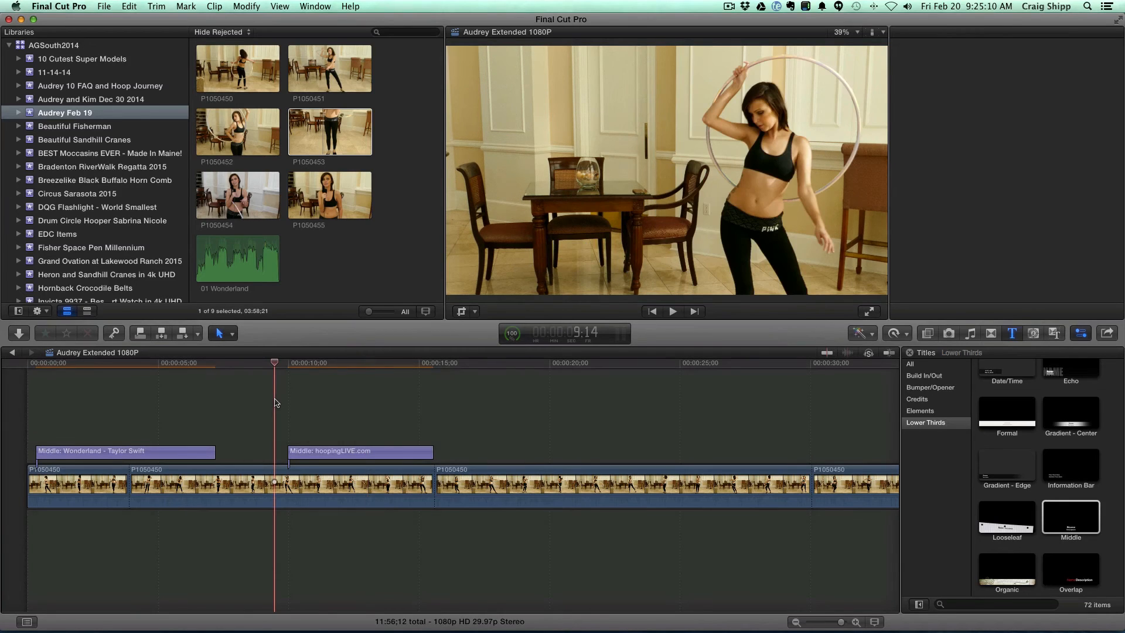
{"action": "key", "text": "space"}
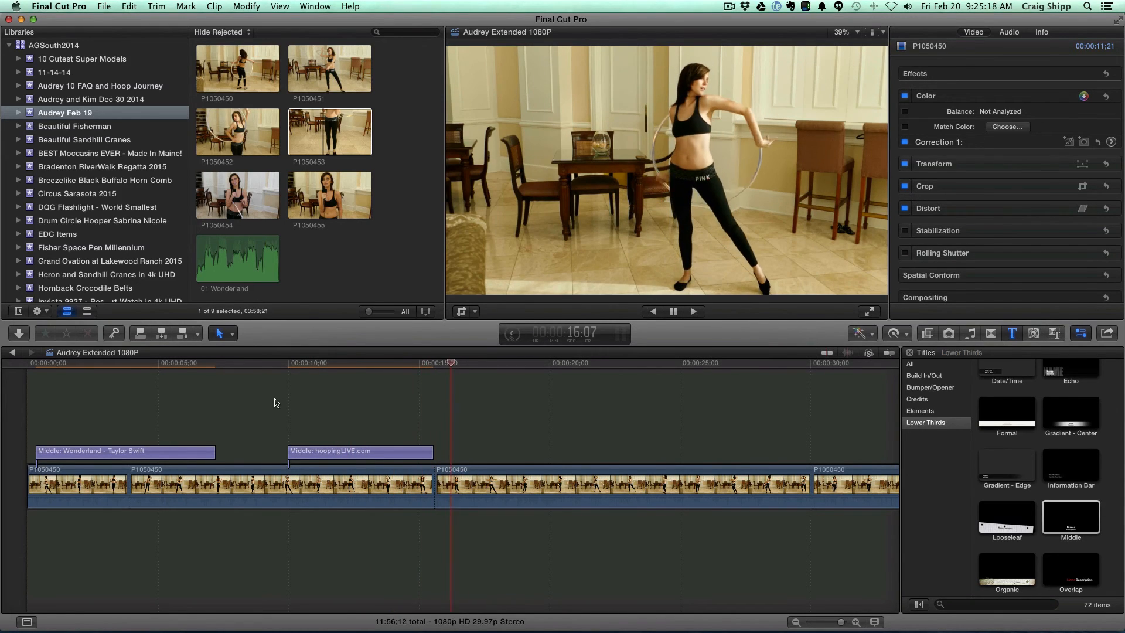
{"action": "key", "text": "space"}
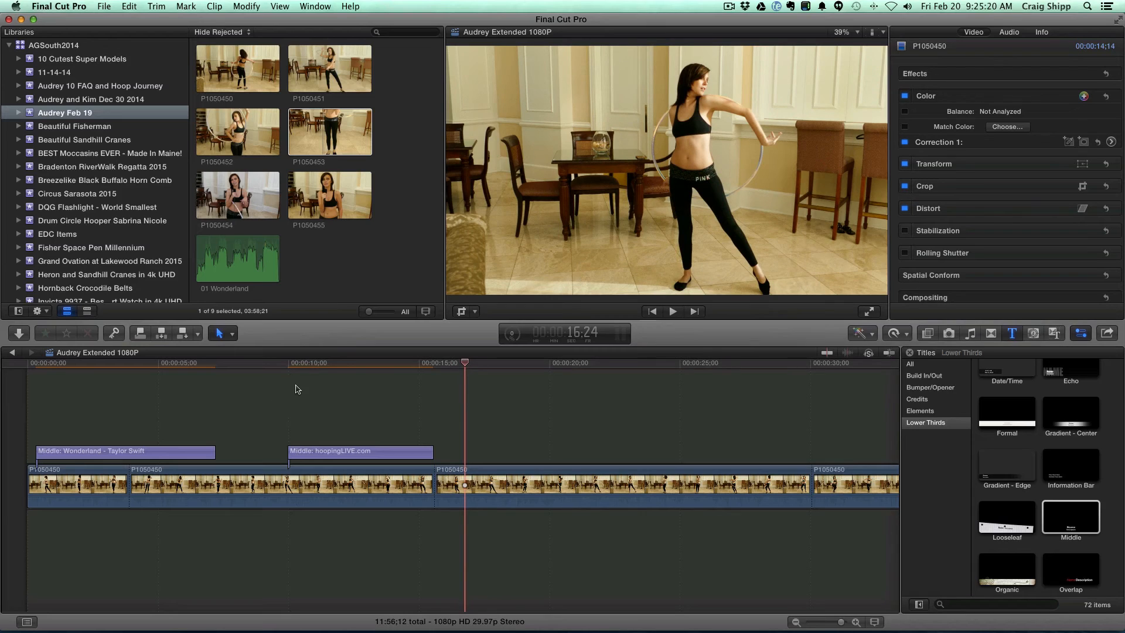
Attach the 01 Wonderland song beneath the P1050450 clips from the project's start and play from about 13 to 17 seconds to check it
{"action": "left_click", "coordinate": [241, 265]}
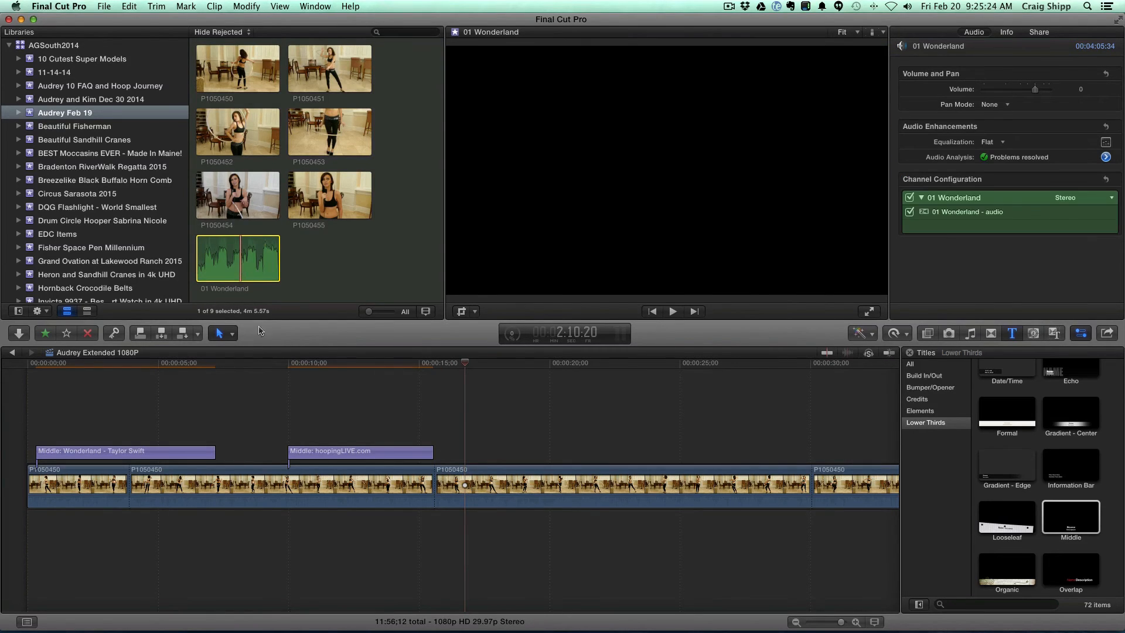
{"action": "left_click_drag", "start_coordinate": [260, 331], "coordinate": [107, 518]}
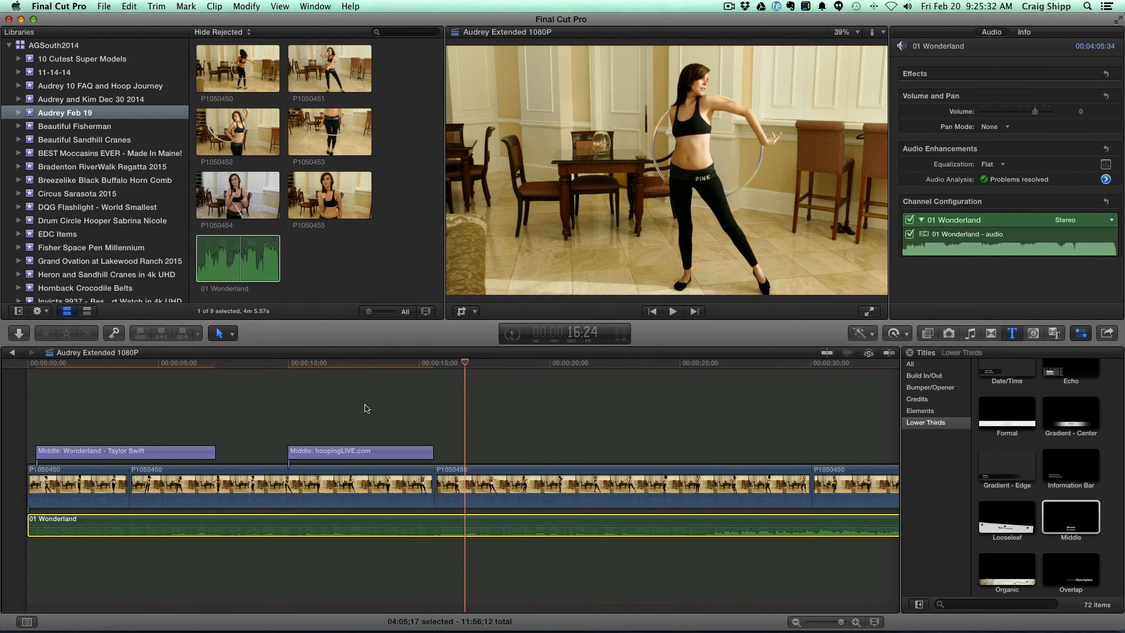
{"action": "left_click", "coordinate": [366, 409]}
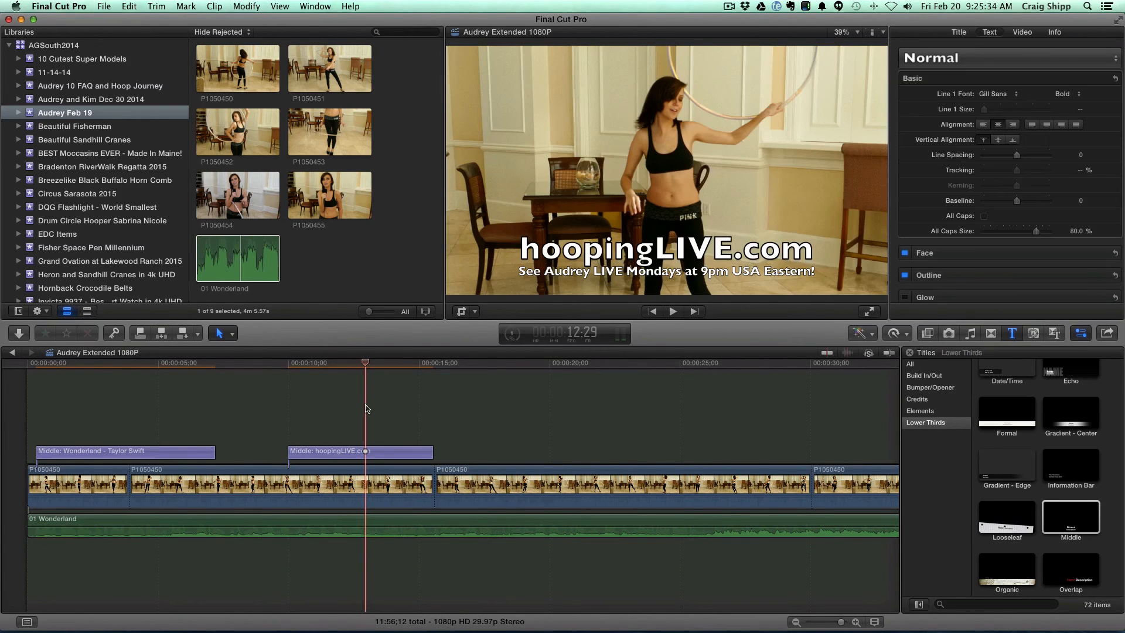
{"action": "key", "text": "space"}
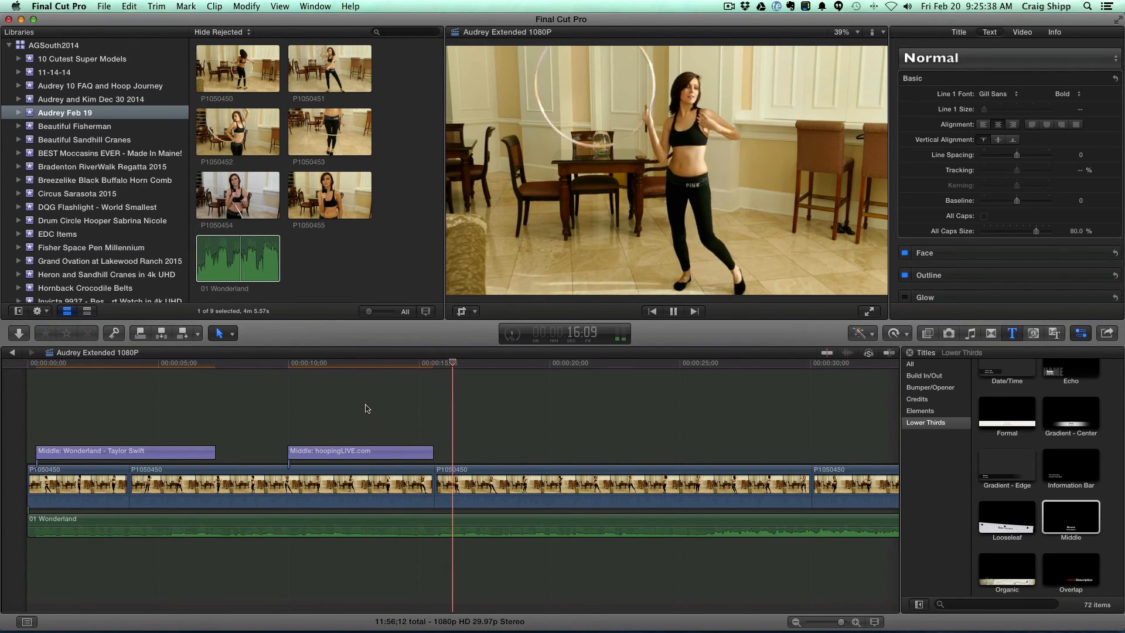
{"action": "key", "text": "space"}
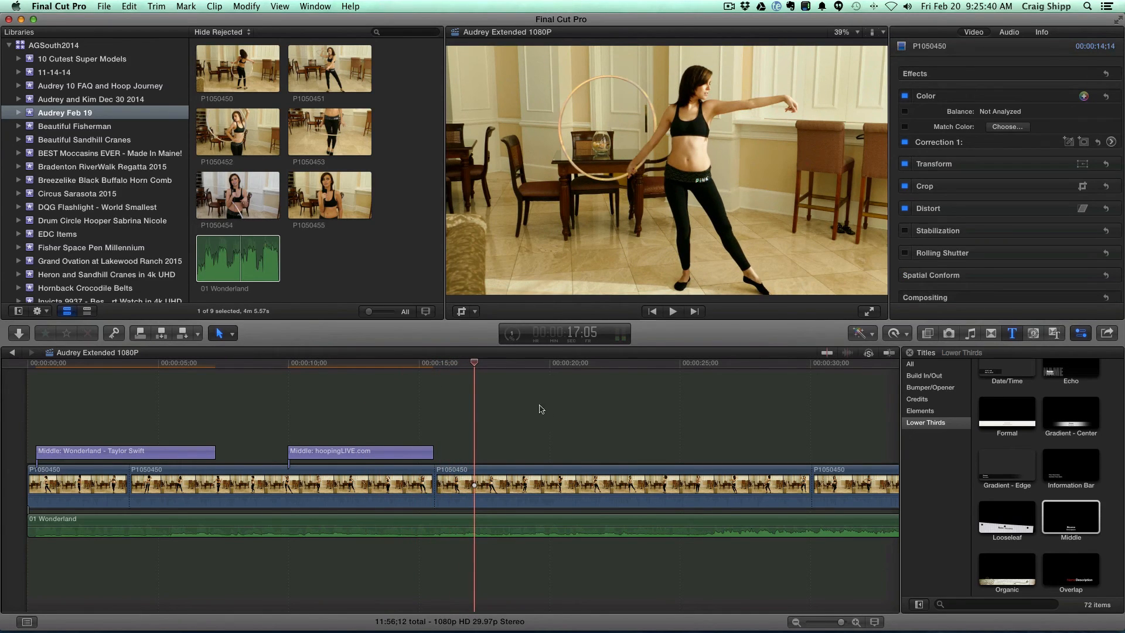
Review the P1050450 section through the end of the 01 Wonderland song, playing from about 4:00 across the cut into P1050454
{"action": "scroll", "coordinate": [559, 409], "scroll_direction": "right", "scroll_amount": 10}
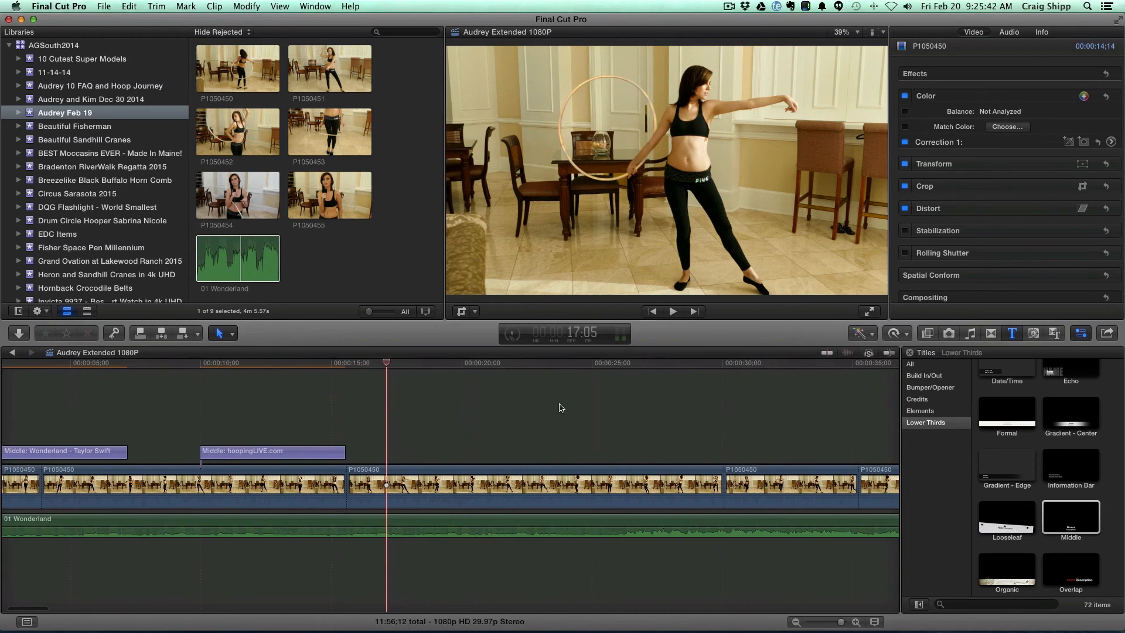
{"action": "scroll", "coordinate": [559, 409], "scroll_direction": "right", "scroll_amount": 12}
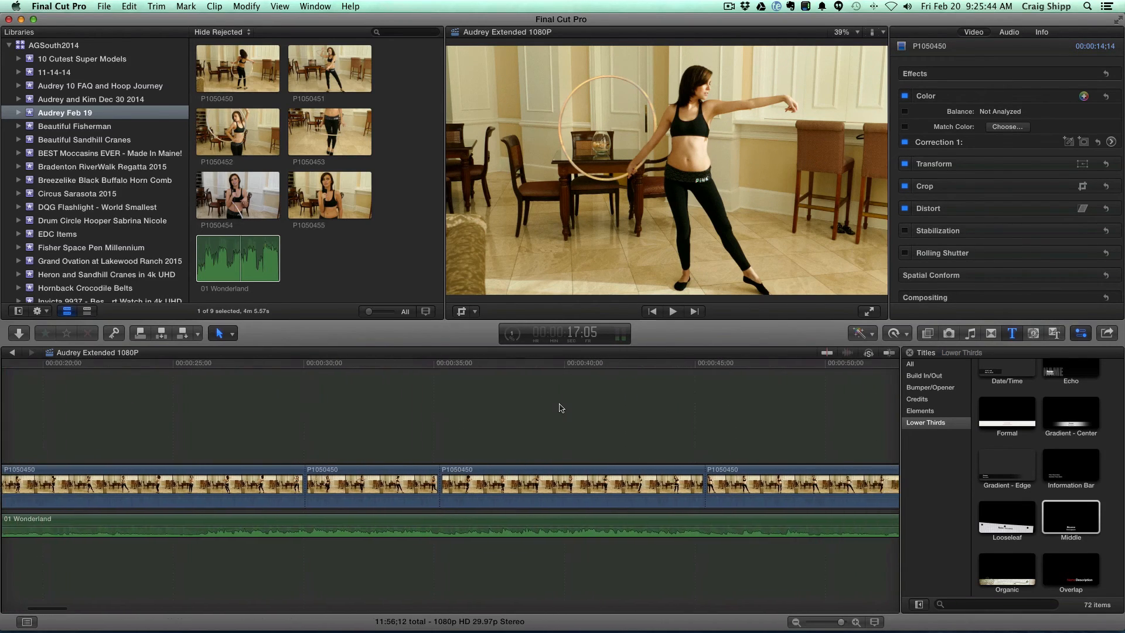
{"action": "scroll", "coordinate": [560, 408], "scroll_direction": "right", "scroll_amount": 12}
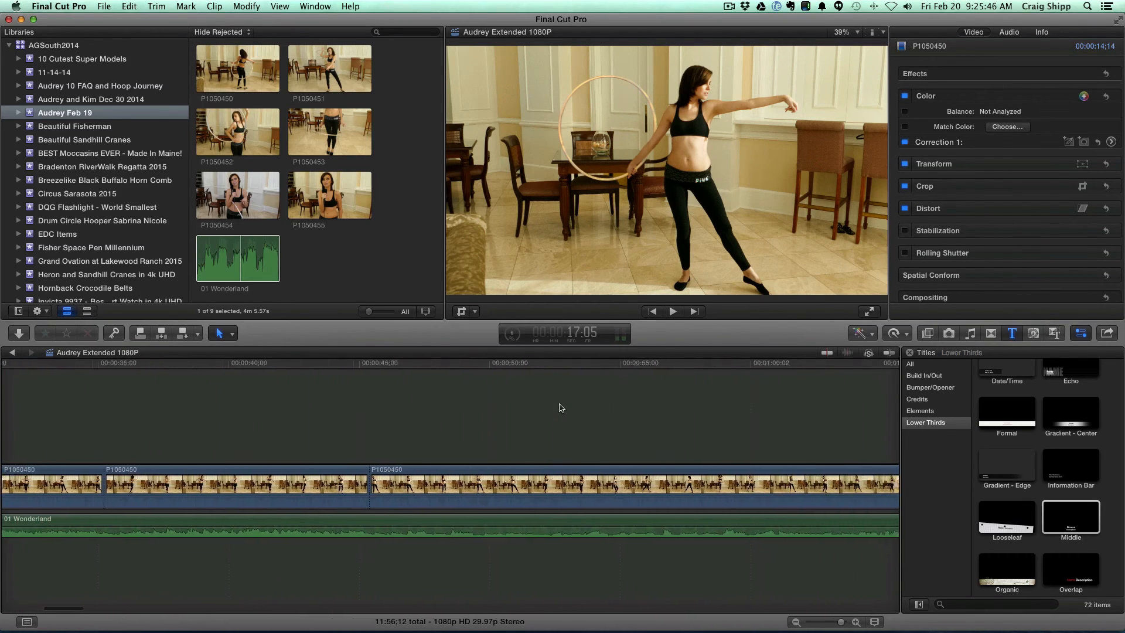
{"action": "scroll", "coordinate": [559, 409], "scroll_direction": "right", "scroll_amount": 12}
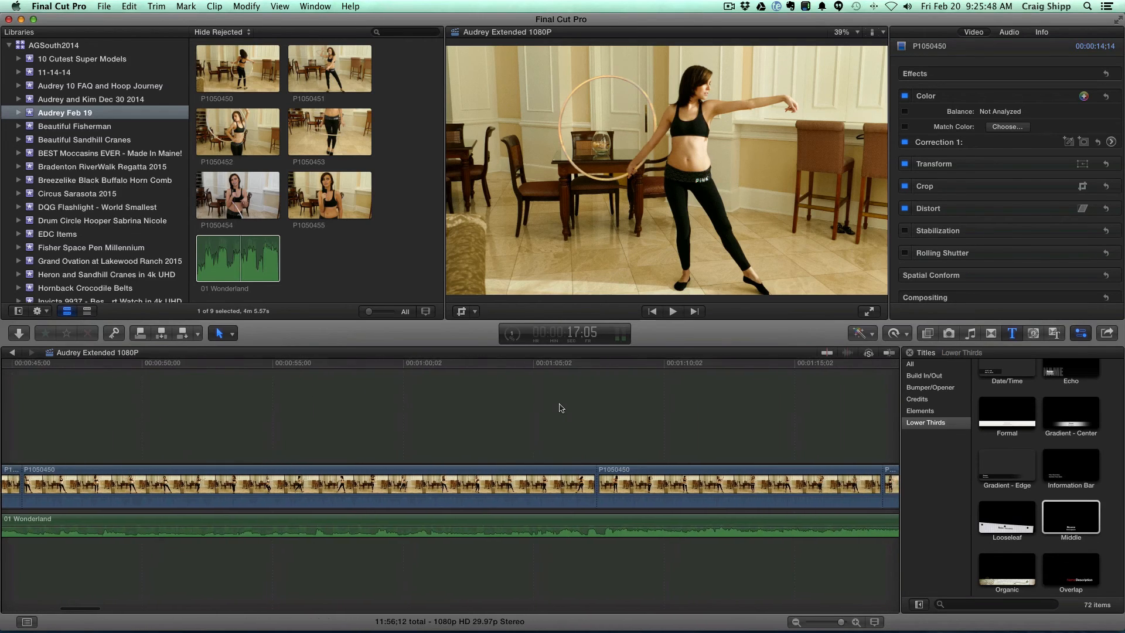
{"action": "scroll", "coordinate": [559, 408], "scroll_direction": "right", "scroll_amount": 12}
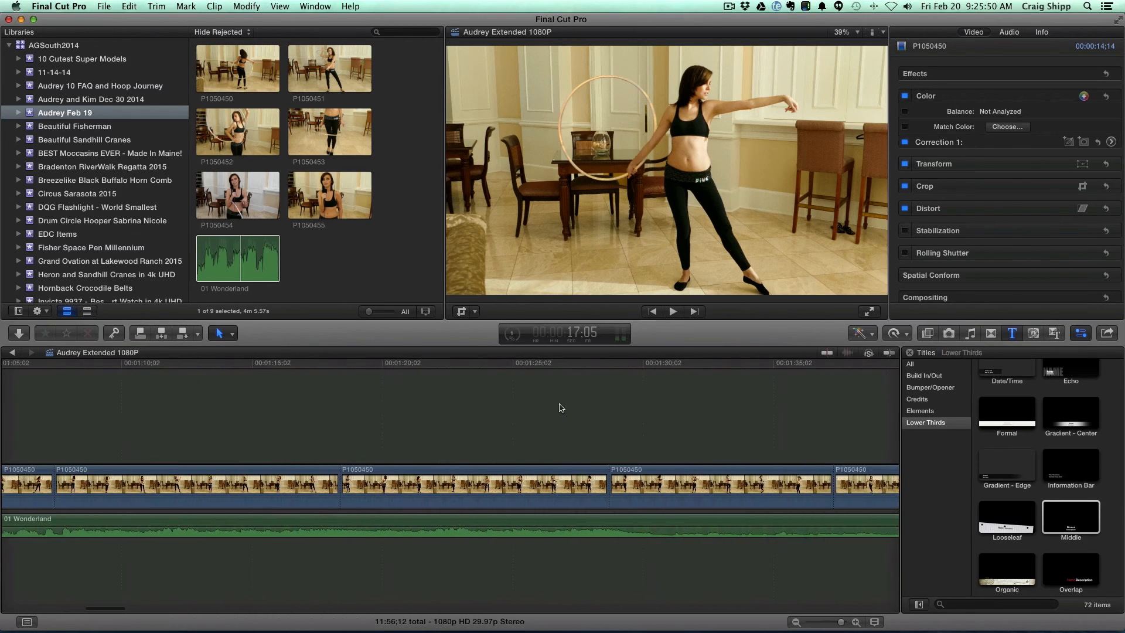
{"action": "scroll", "coordinate": [560, 408], "scroll_direction": "right", "scroll_amount": 15}
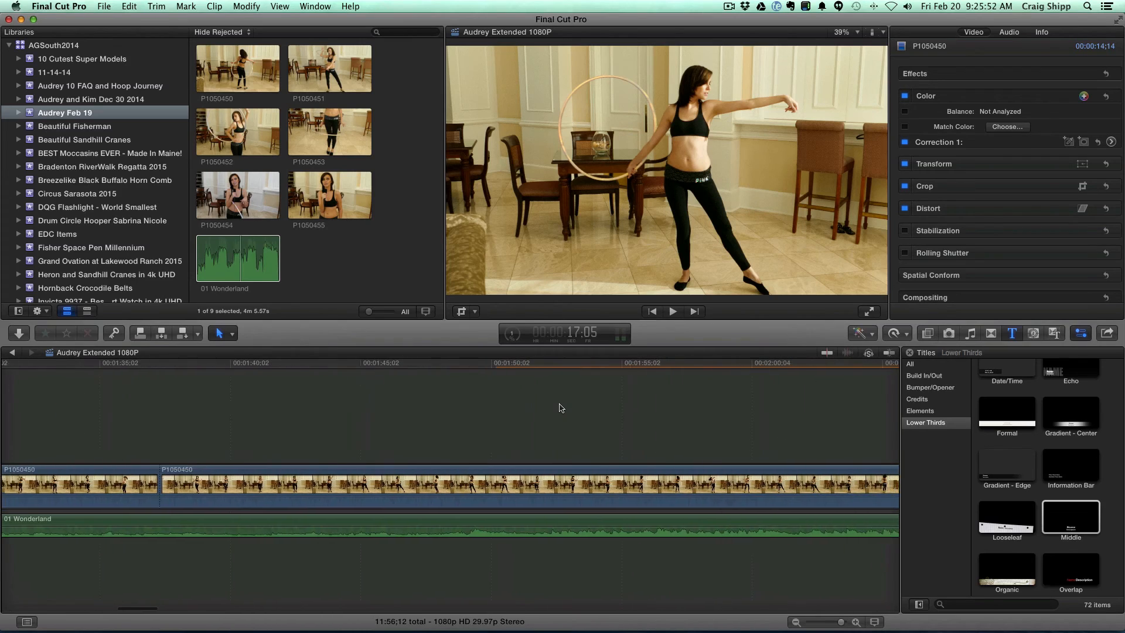
{"action": "scroll", "coordinate": [560, 408], "scroll_direction": "right", "scroll_amount": 12}
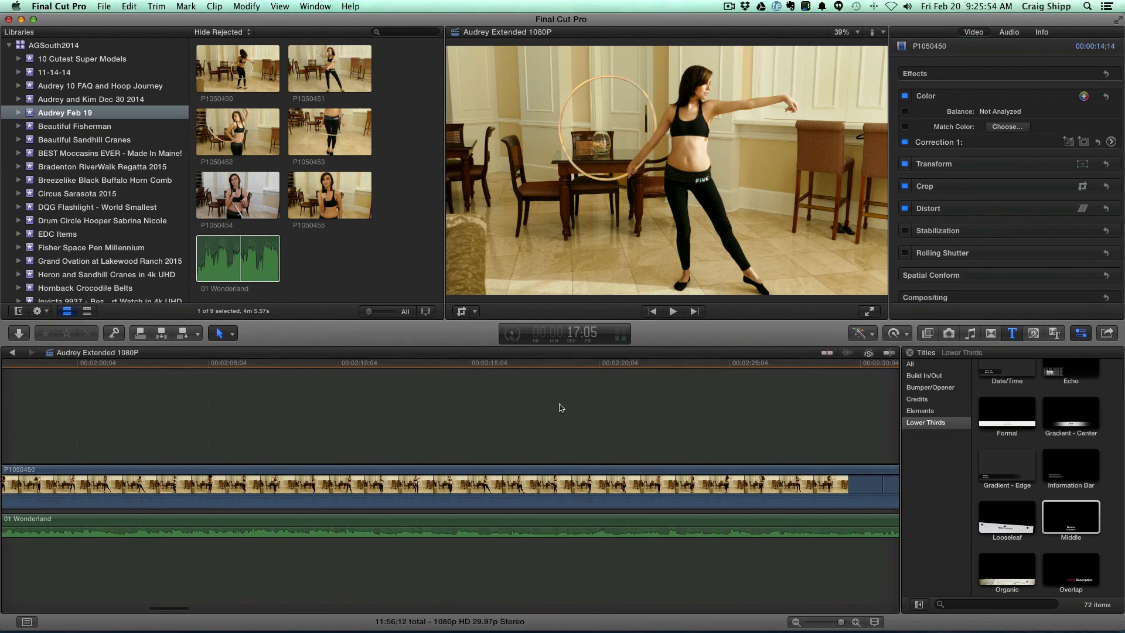
{"action": "scroll", "coordinate": [735, 418], "scroll_direction": "right", "scroll_amount": 12}
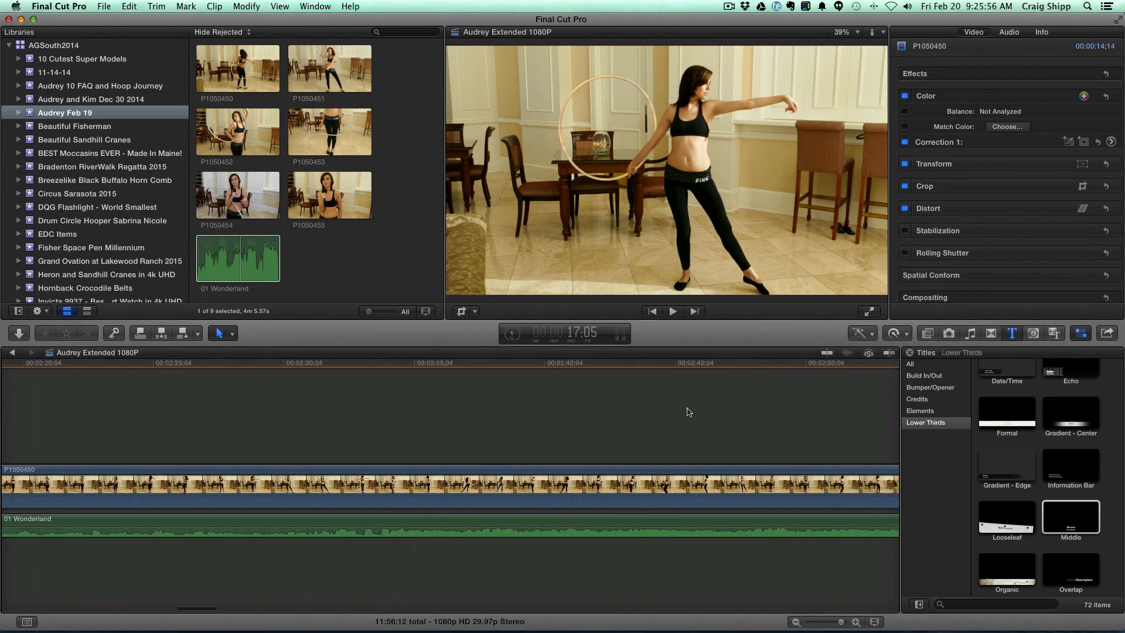
{"action": "scroll", "coordinate": [687, 412], "scroll_direction": "right", "scroll_amount": 6}
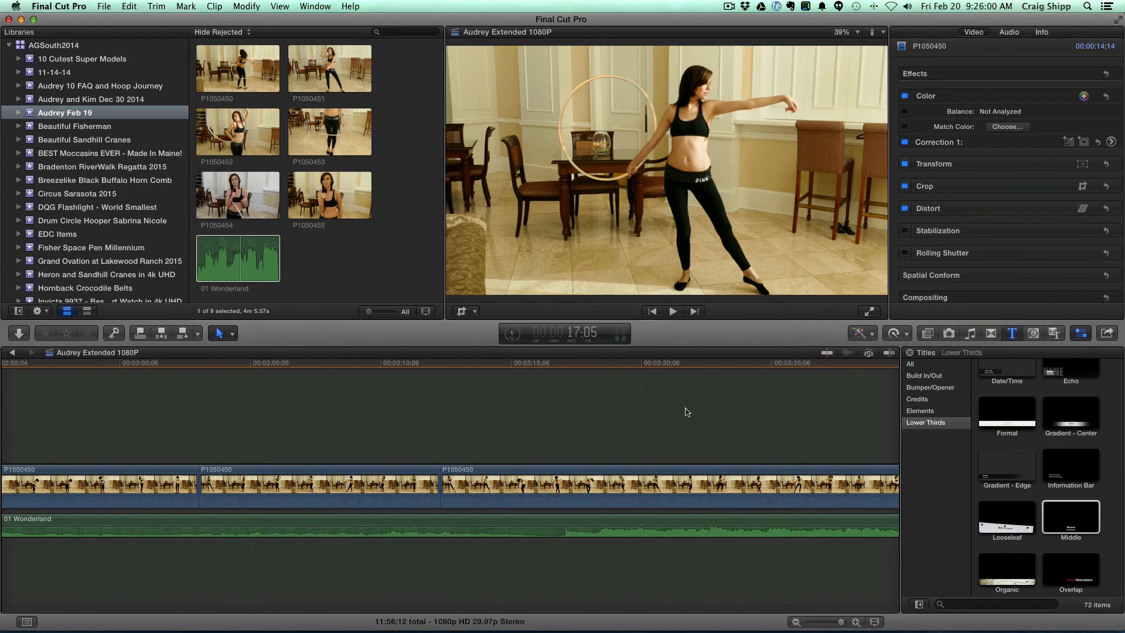
{"action": "scroll", "coordinate": [688, 411], "scroll_direction": "right", "scroll_amount": 2}
{"action": "scroll", "coordinate": [705, 424], "scroll_direction": "right", "scroll_amount": 6}
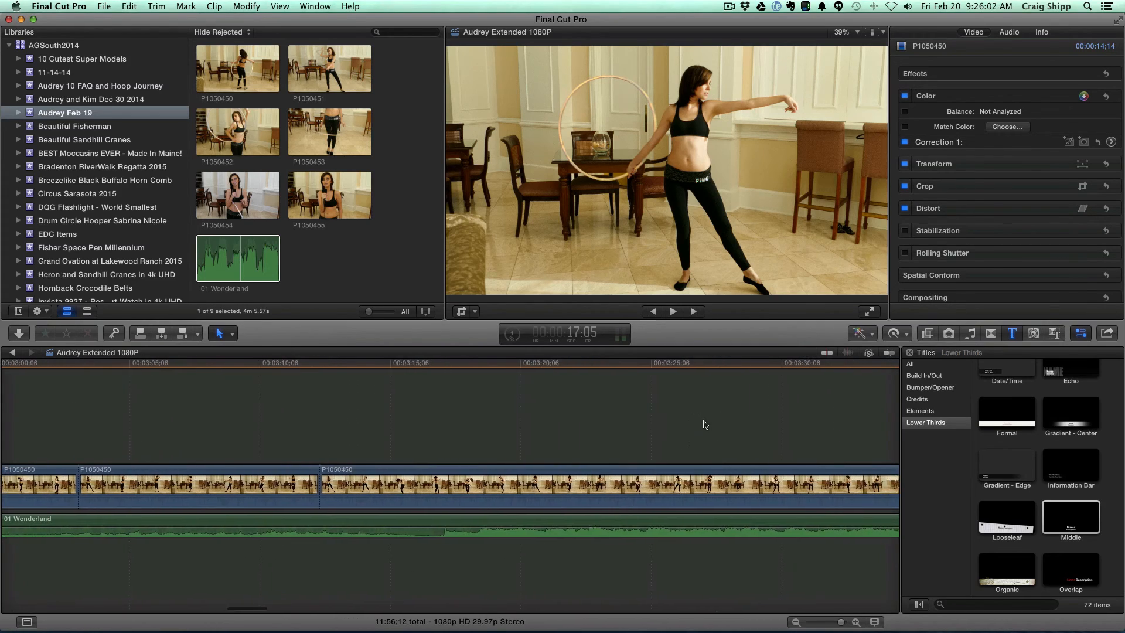
{"action": "scroll", "coordinate": [698, 424], "scroll_direction": "right", "scroll_amount": 10}
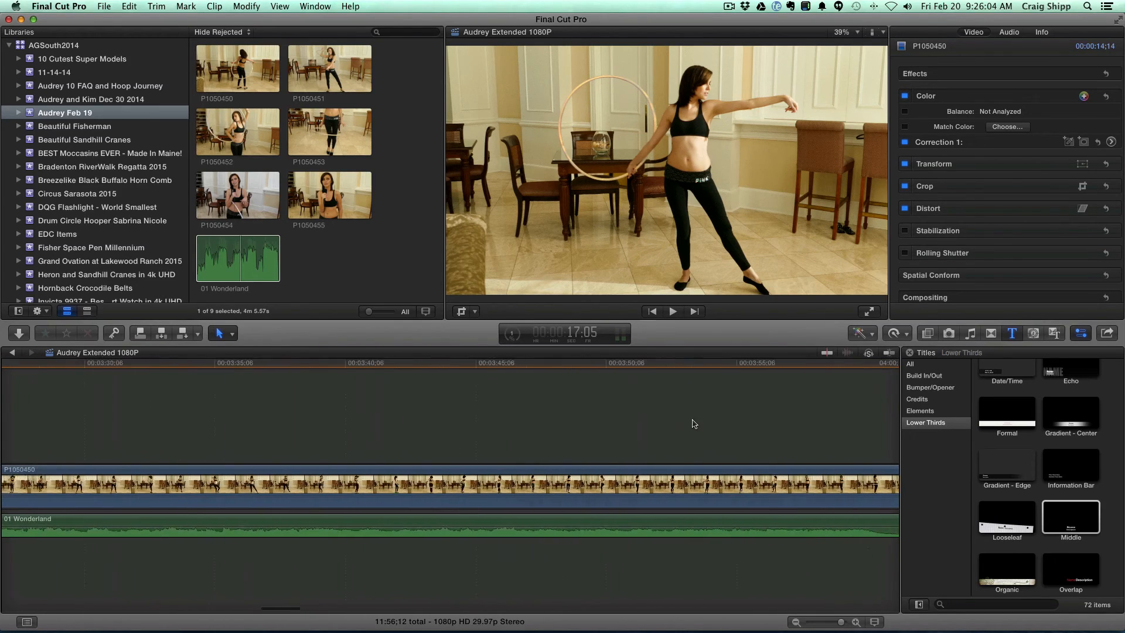
{"action": "left_click", "coordinate": [525, 450]}
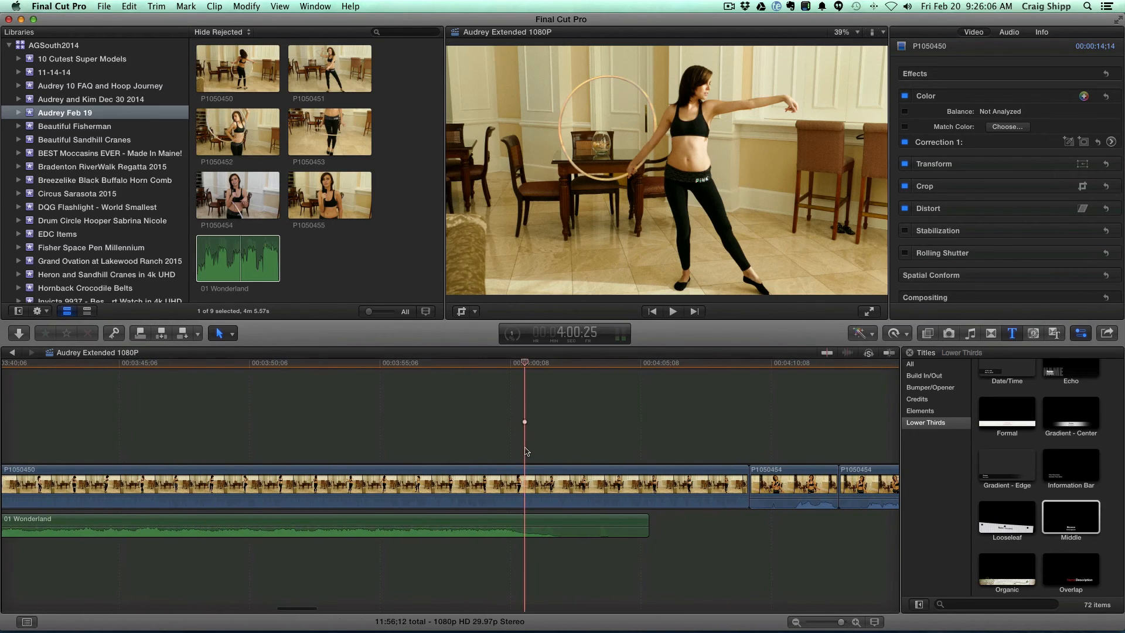
{"action": "key", "text": "space"}
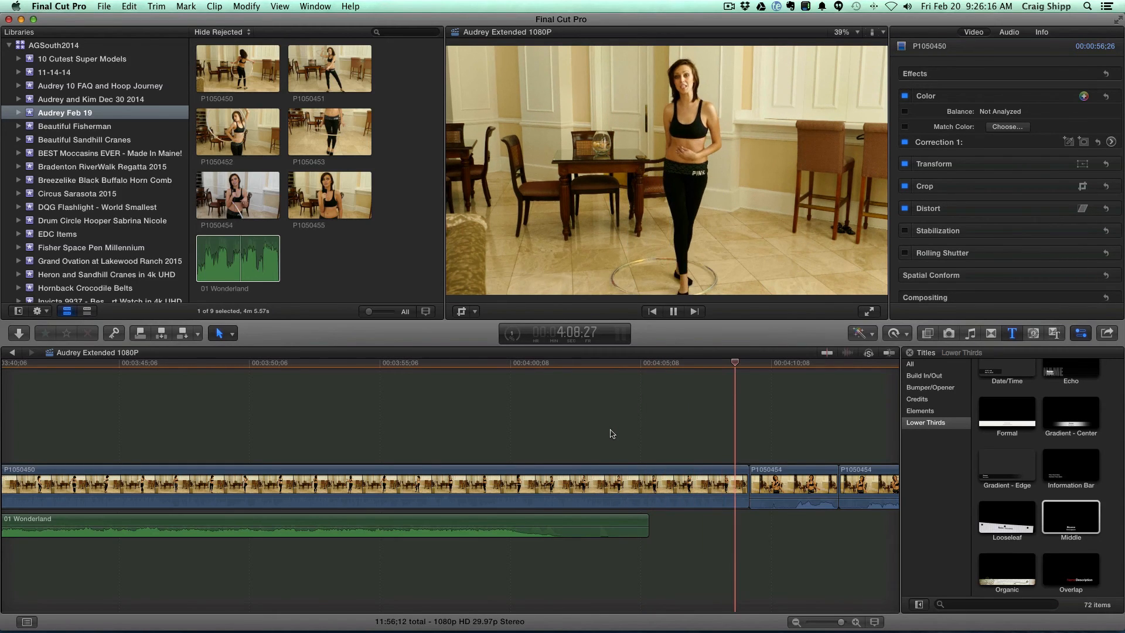
{"action": "key", "text": "space"}
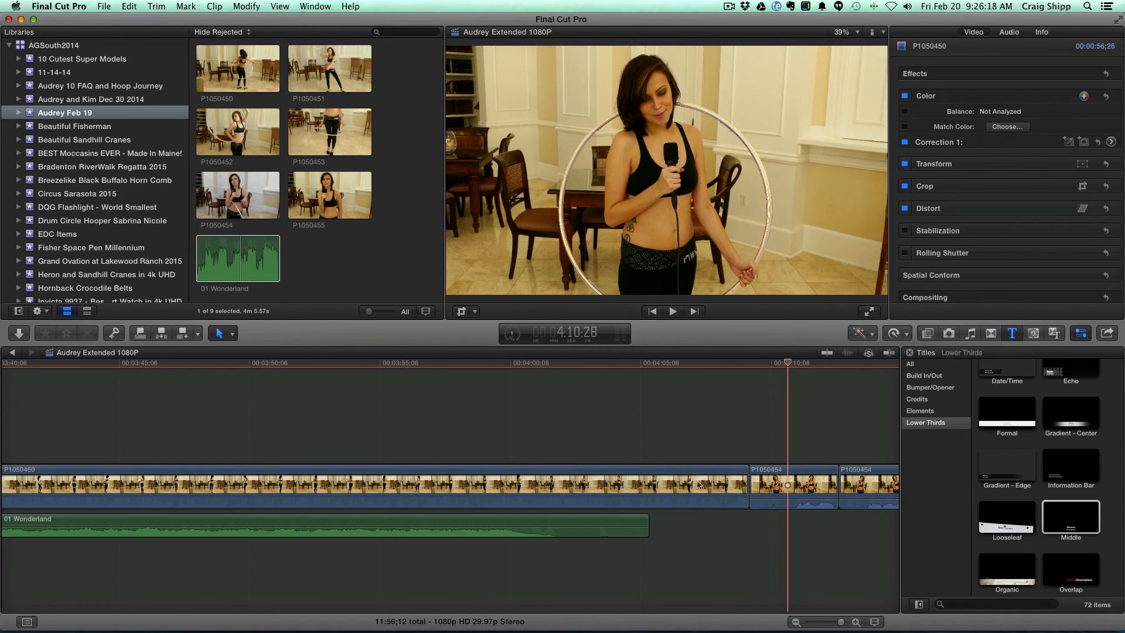
Trim the end of the last P1050450 clip before the interview by 3 frames and play across the cut to check it
{"action": "left_click", "coordinate": [731, 484]}
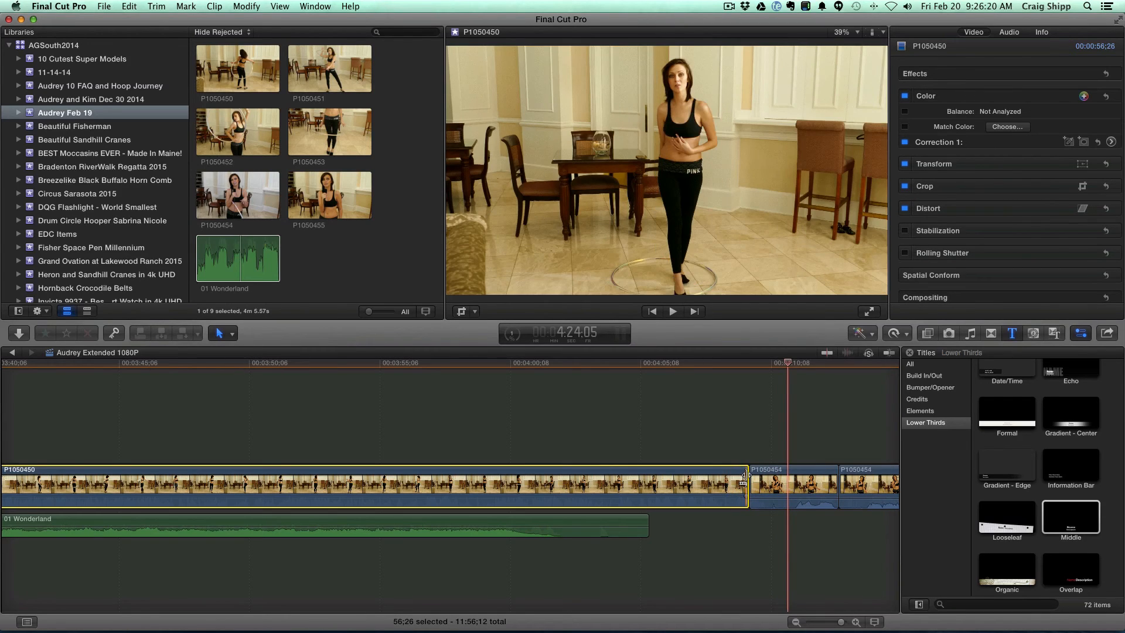
{"action": "left_click_drag", "start_coordinate": [746, 478], "coordinate": [742, 476]}
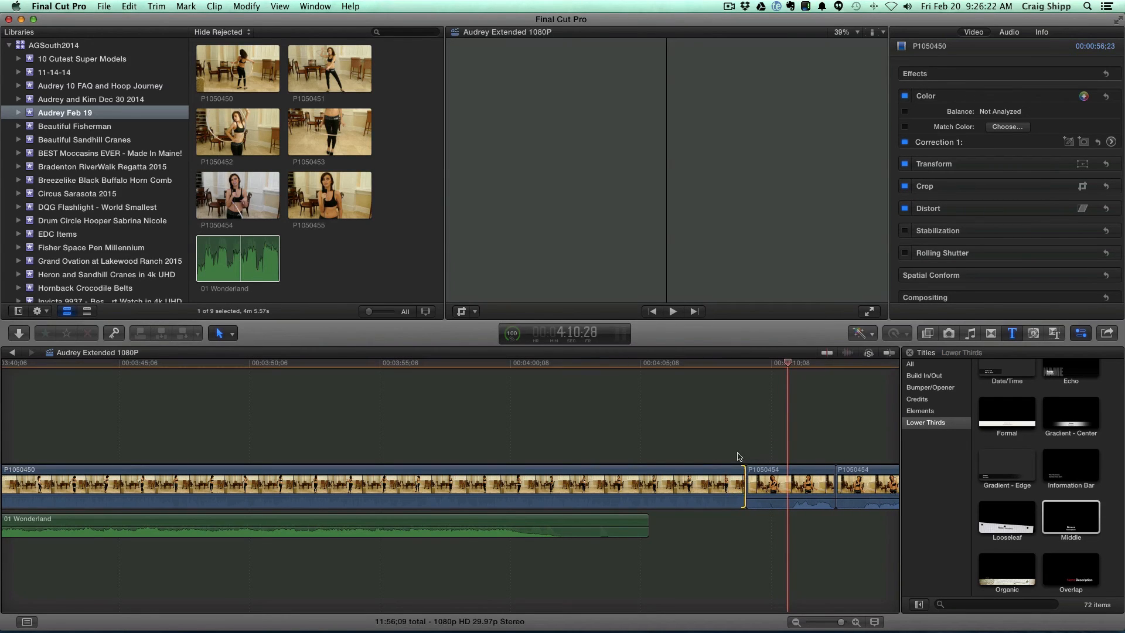
{"action": "left_click", "coordinate": [738, 457]}
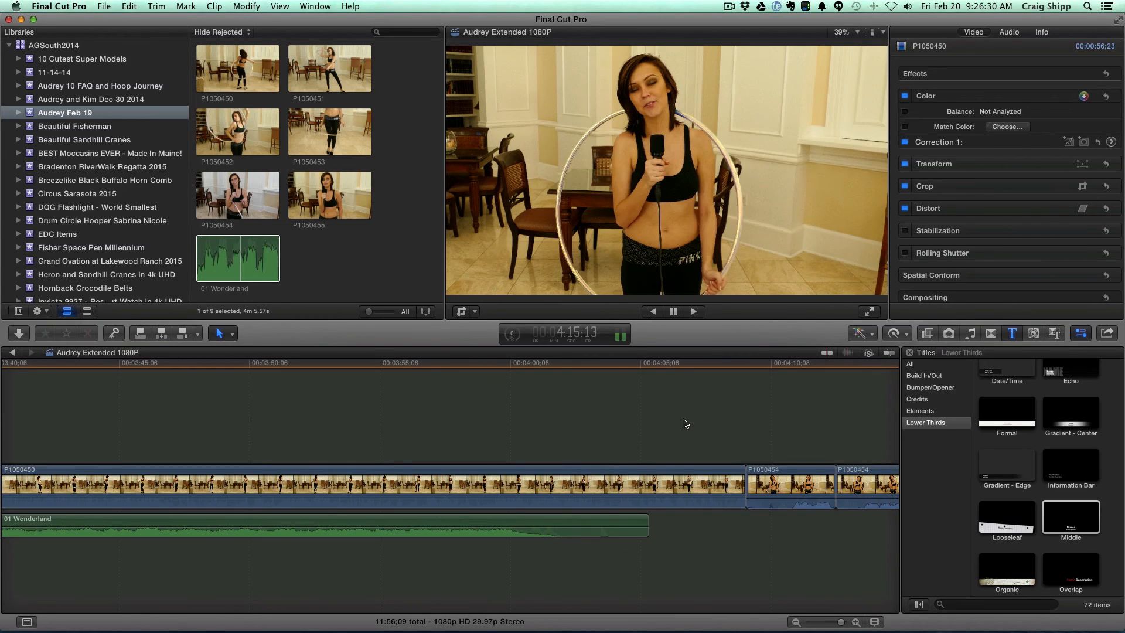
{"action": "key", "text": "space"}
Append the Converge video generator from the themes to the project's end, directly after the last P1050455 clip
{"action": "scroll", "coordinate": [686, 424], "scroll_direction": "right", "scroll_amount": 10}
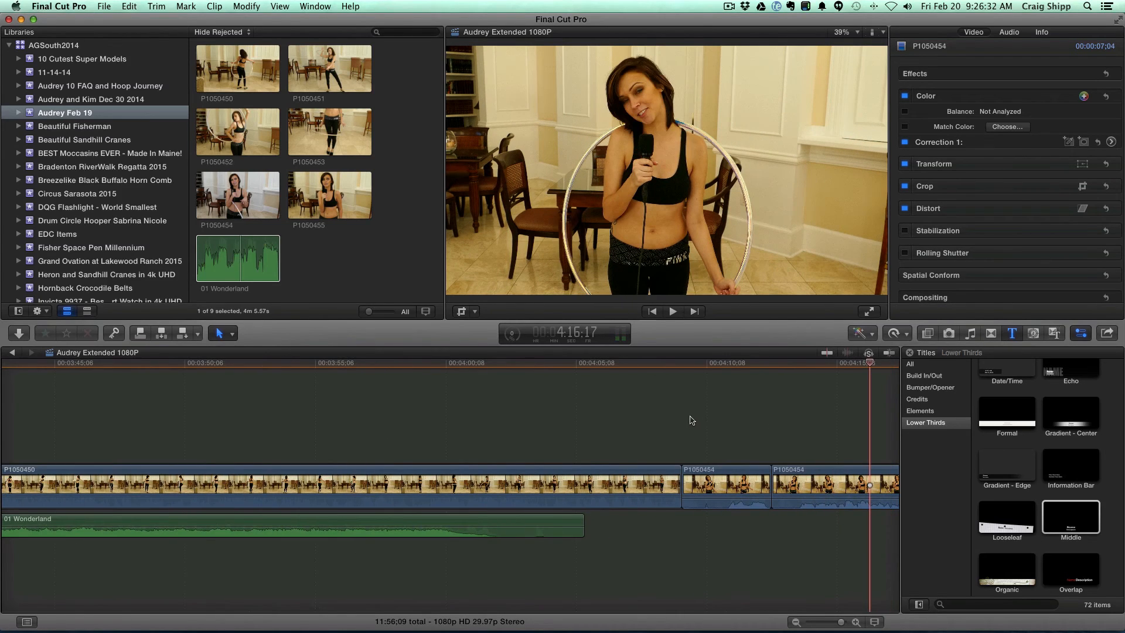
{"action": "scroll", "coordinate": [689, 420], "scroll_direction": "right", "scroll_amount": 12}
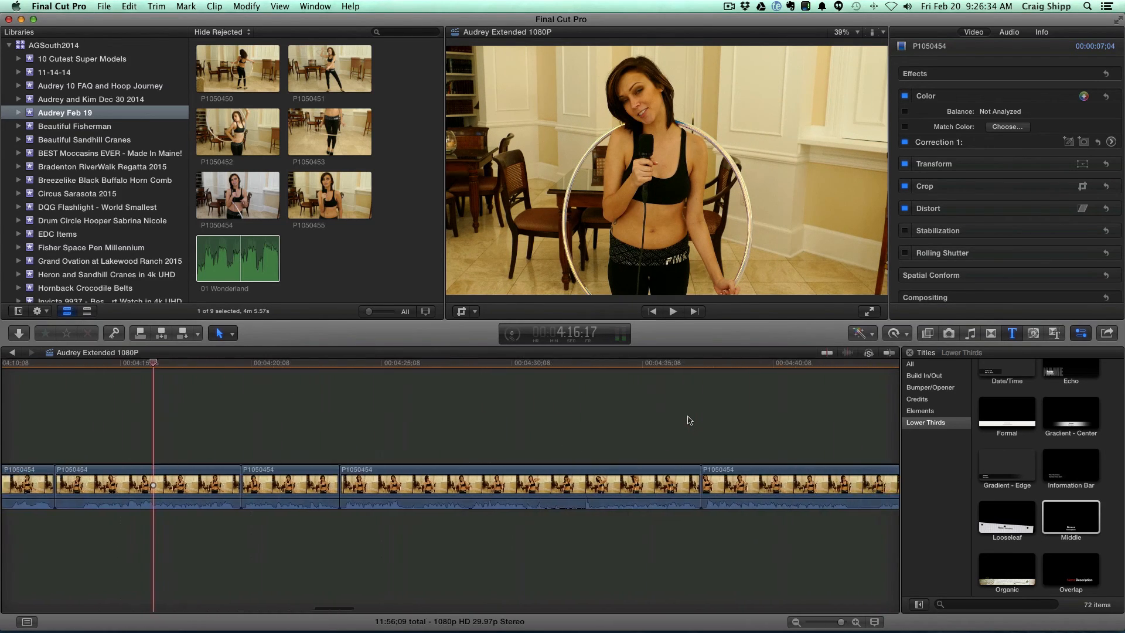
{"action": "scroll", "coordinate": [686, 422], "scroll_direction": "right", "scroll_amount": 18}
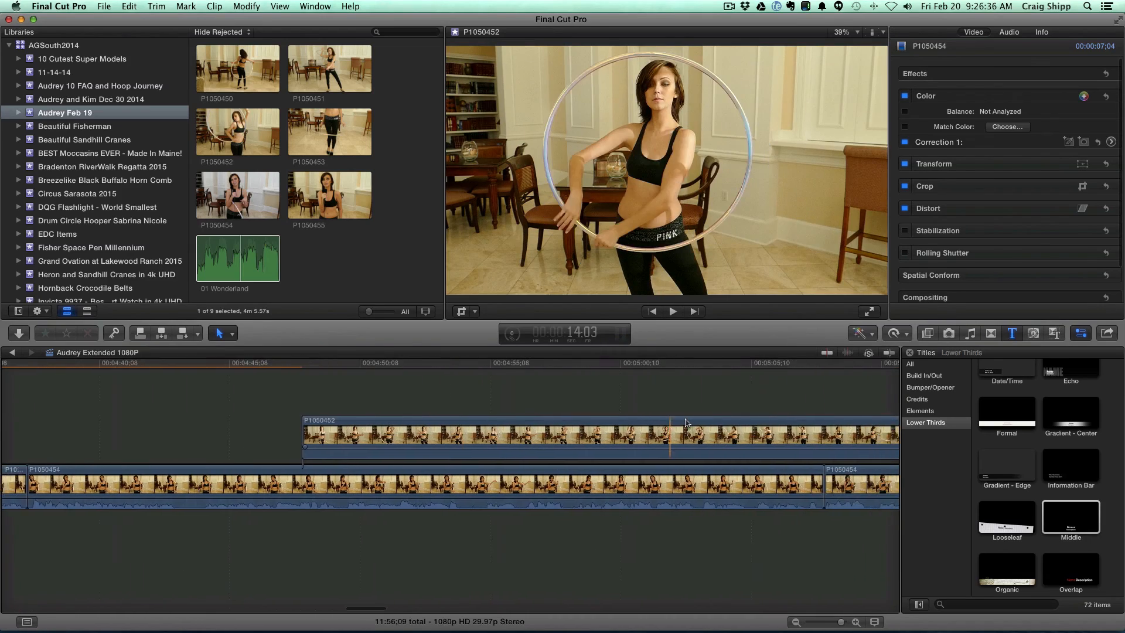
{"action": "scroll", "coordinate": [684, 422], "scroll_direction": "right", "scroll_amount": 18}
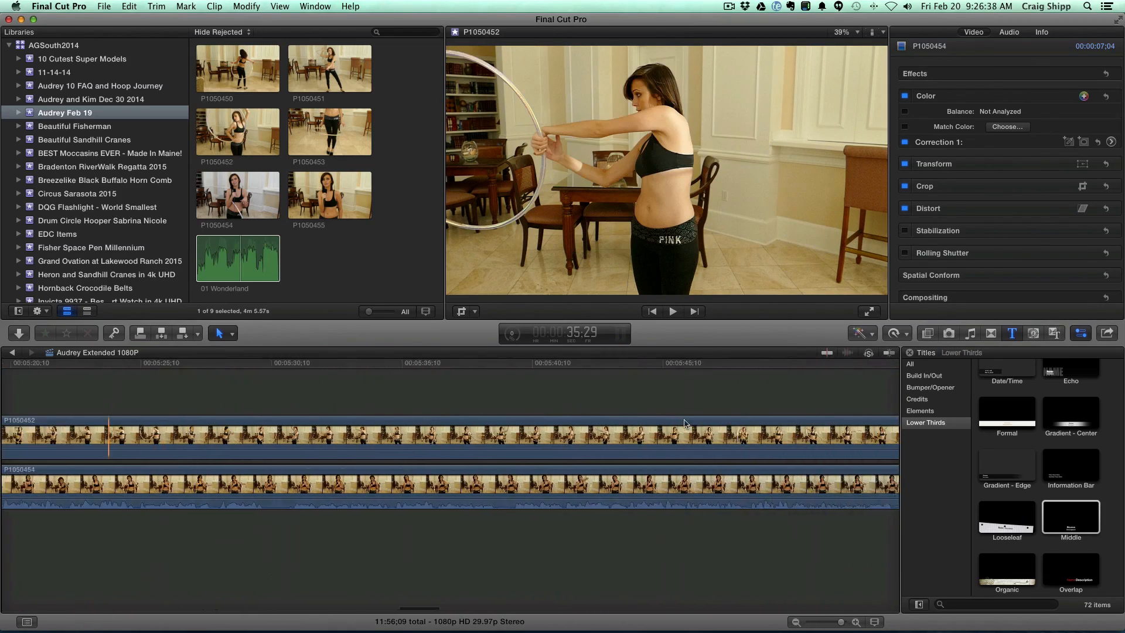
{"action": "scroll", "coordinate": [685, 422], "scroll_direction": "right", "scroll_amount": 20}
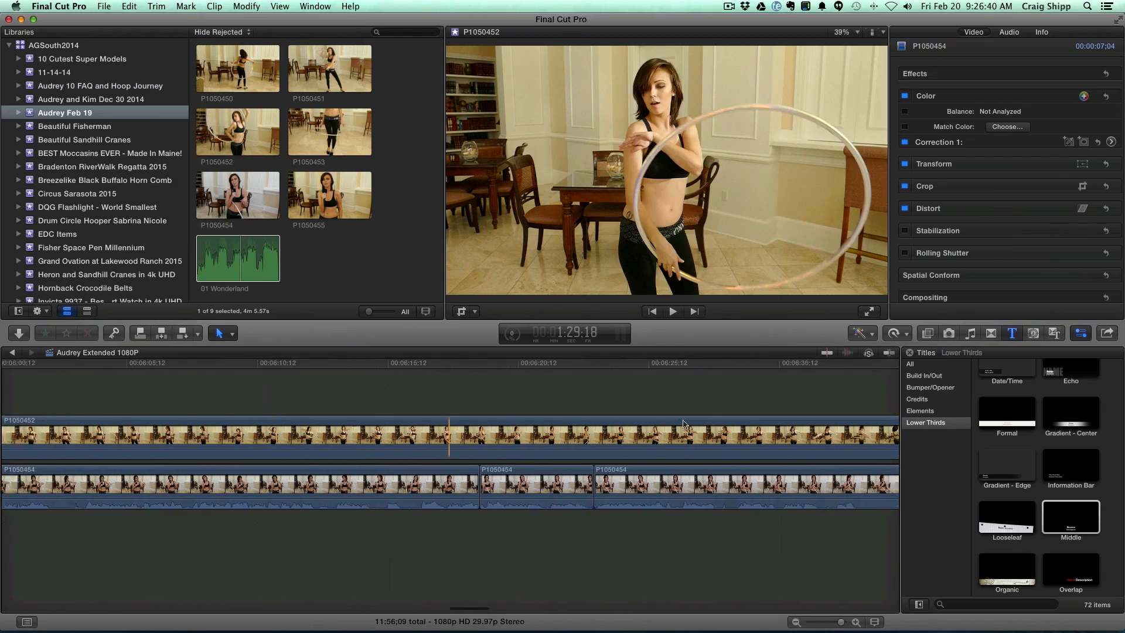
{"action": "scroll", "coordinate": [683, 425], "scroll_direction": "right", "scroll_amount": 20}
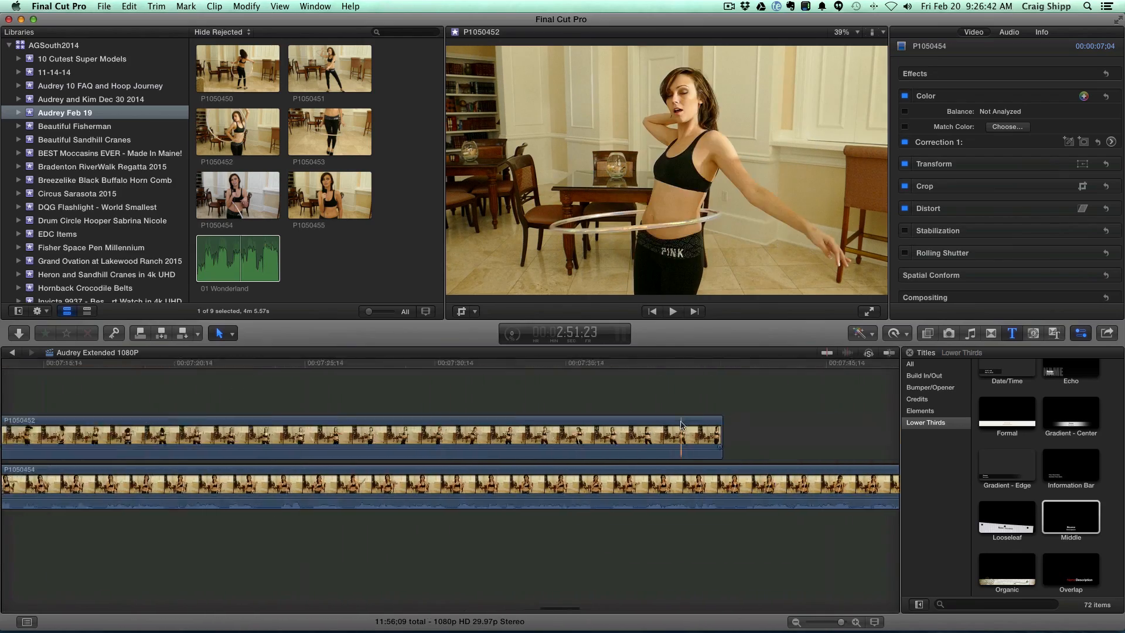
{"action": "scroll", "coordinate": [682, 424], "scroll_direction": "right", "scroll_amount": 20}
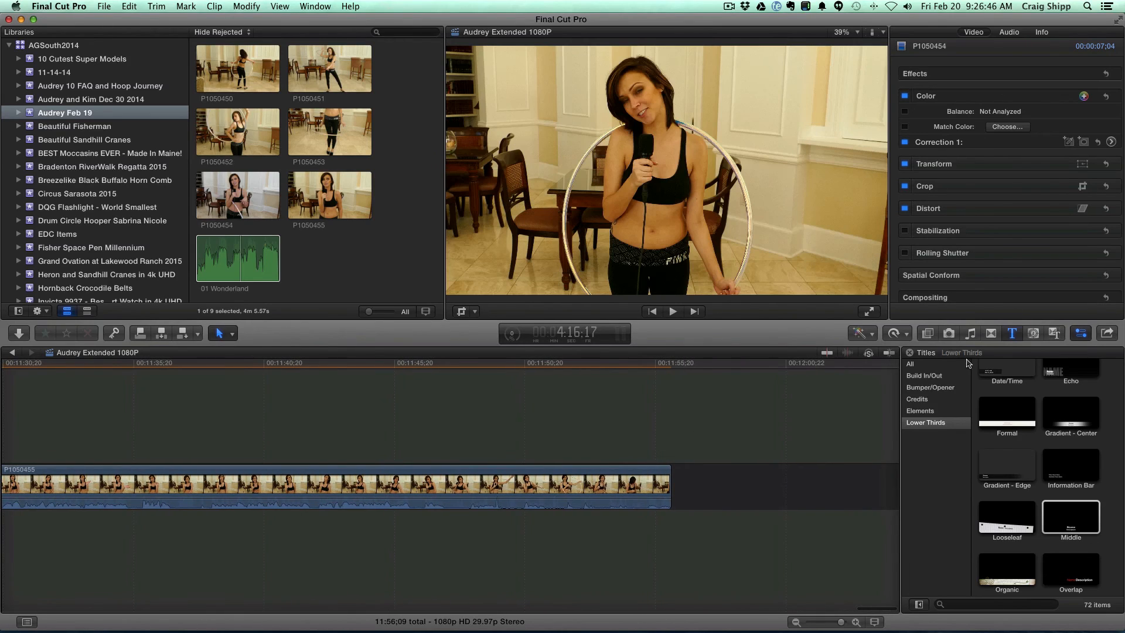
{"action": "left_click", "coordinate": [1055, 334]}
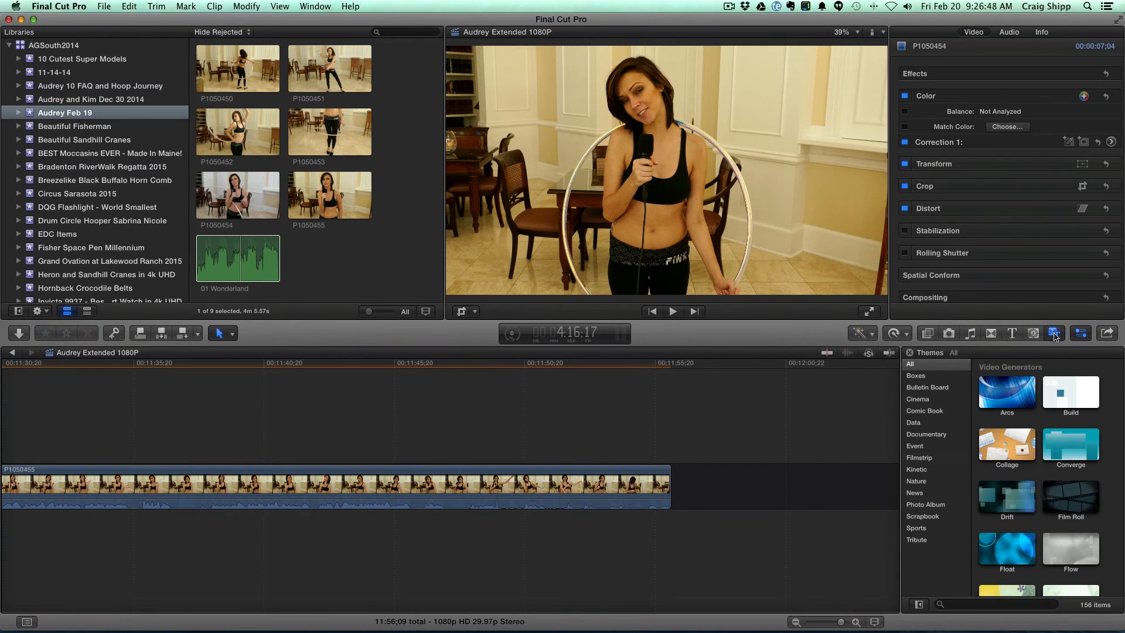
{"action": "left_click_drag", "start_coordinate": [1083, 446], "coordinate": [736, 469]}
Connect a Centered title above the Converge generator and extend it to about 9:17, ending just before the generator does
{"action": "scroll", "coordinate": [764, 426], "scroll_direction": "right", "scroll_amount": 2}
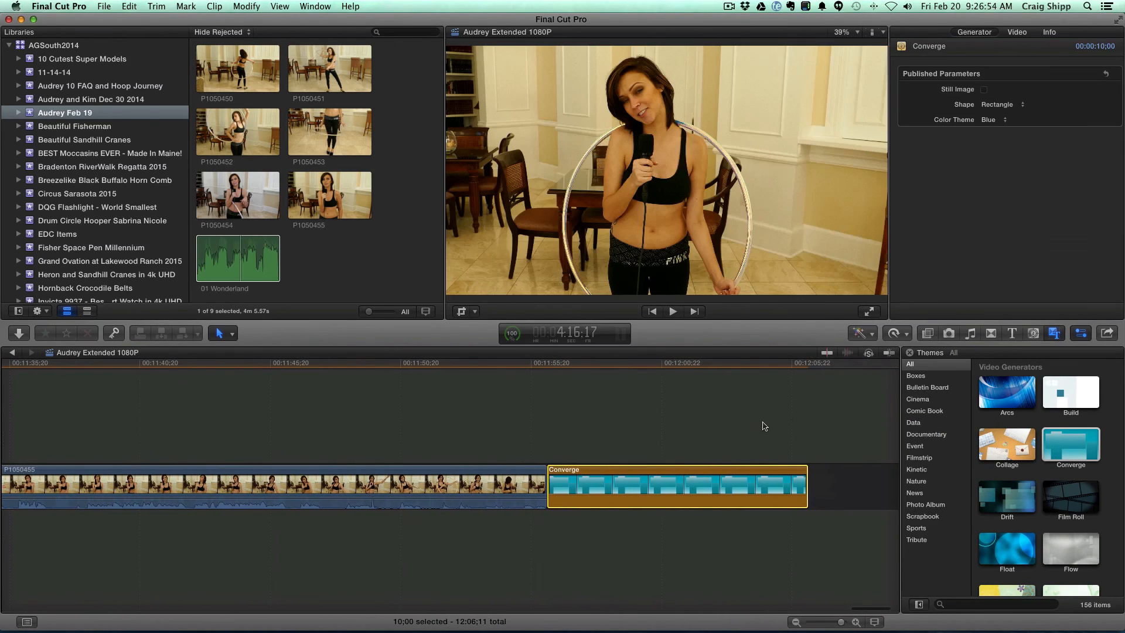
{"action": "left_click", "coordinate": [1012, 332]}
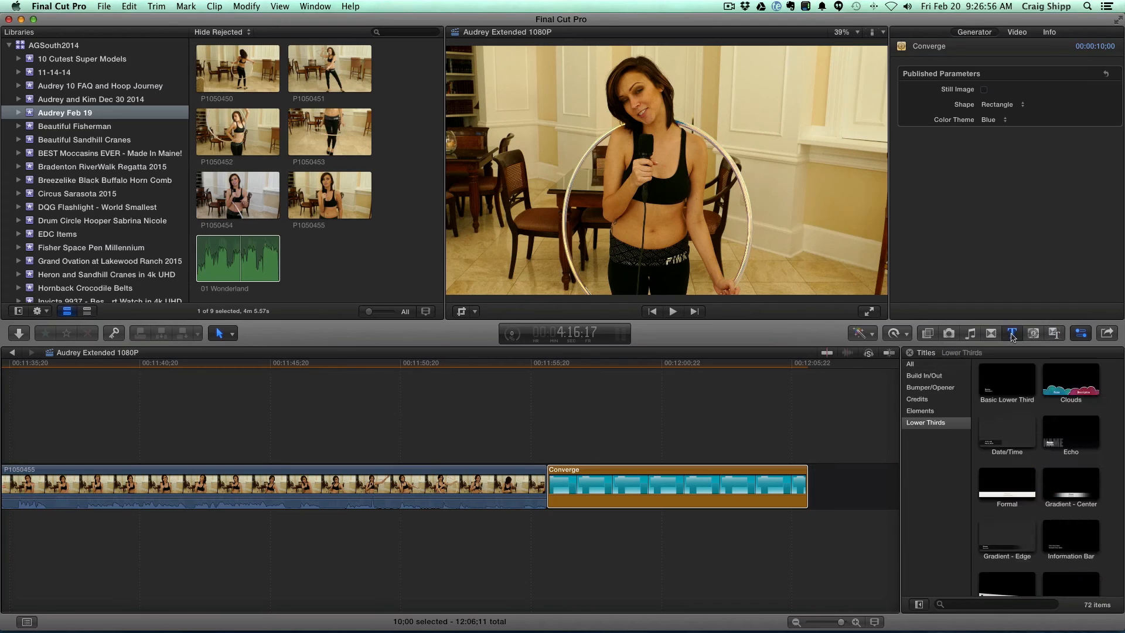
{"action": "left_click", "coordinate": [911, 366]}
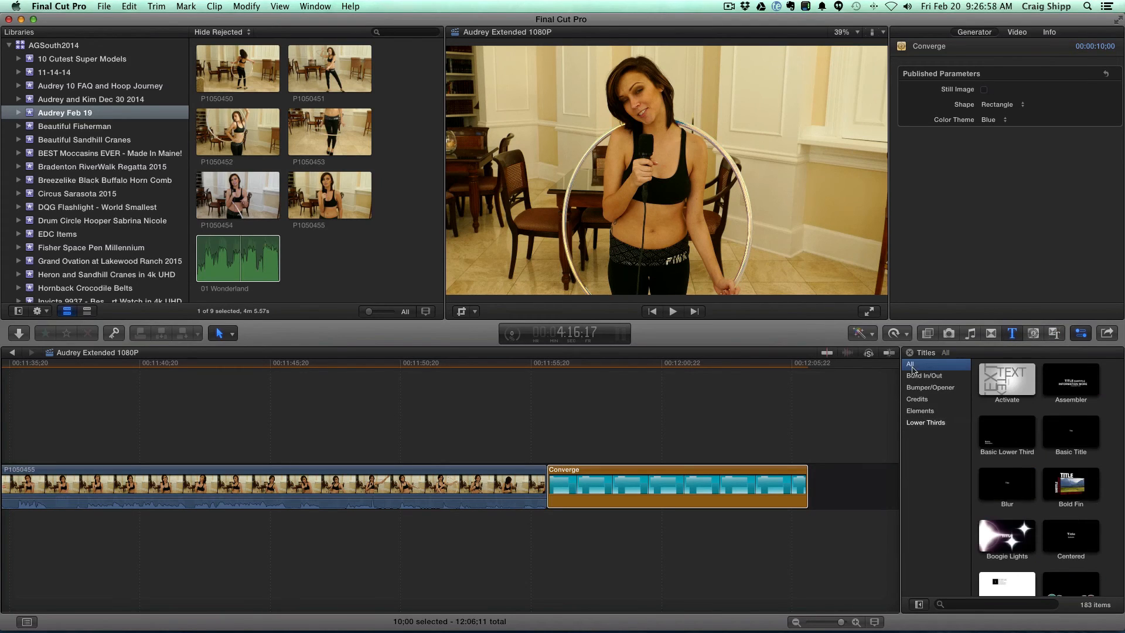
{"action": "left_click", "coordinate": [1074, 542]}
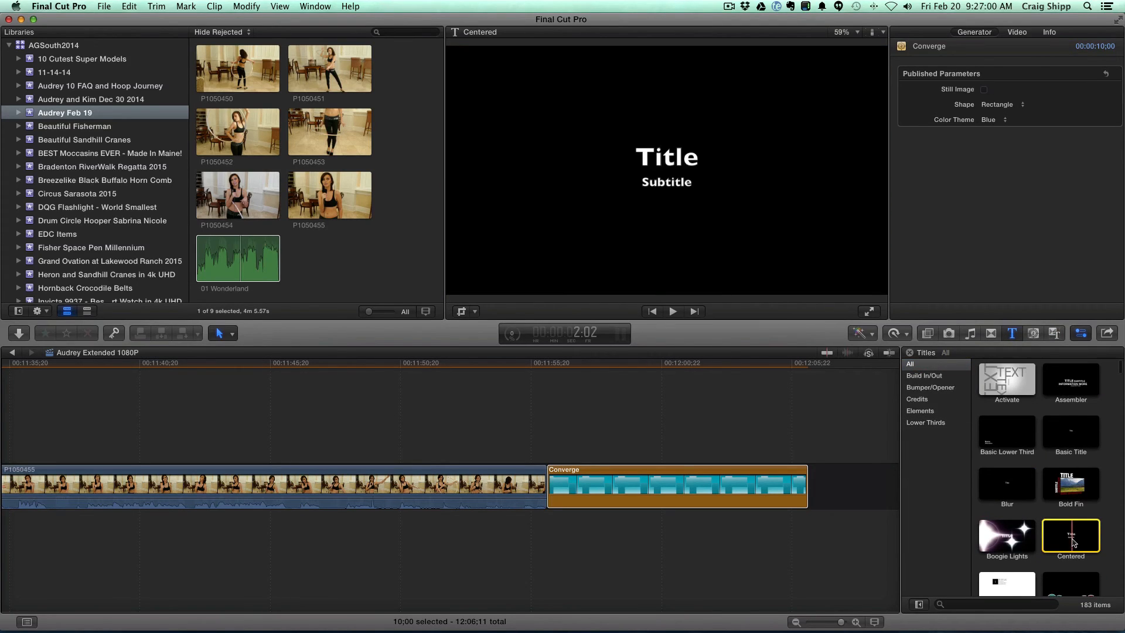
{"action": "left_click_drag", "start_coordinate": [1074, 542], "coordinate": [551, 452]}
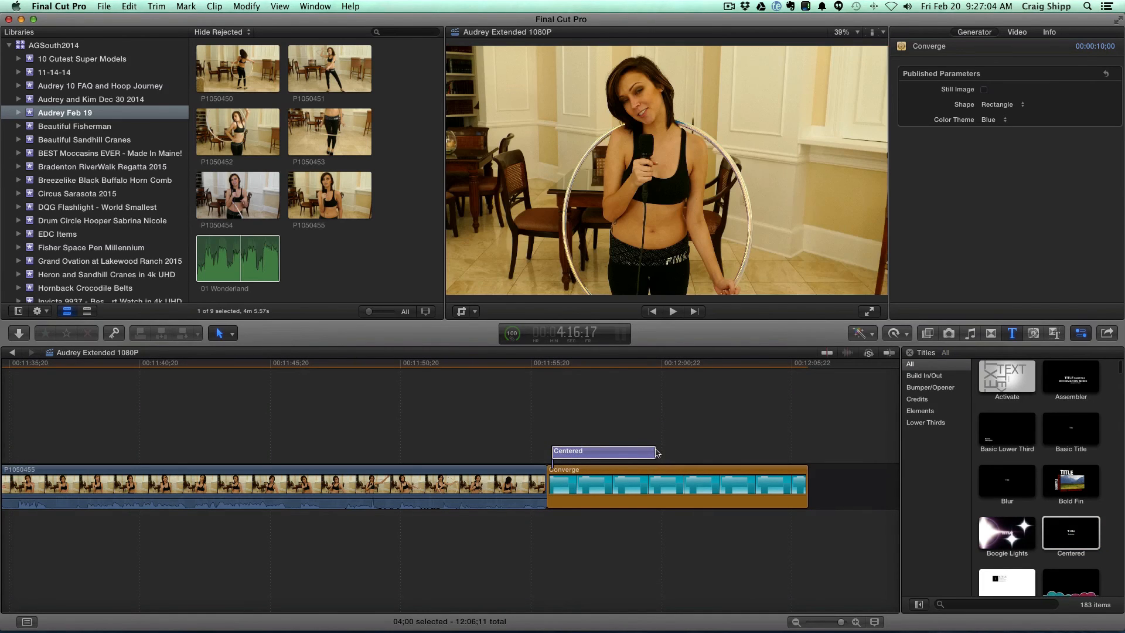
{"action": "left_click", "coordinate": [653, 451]}
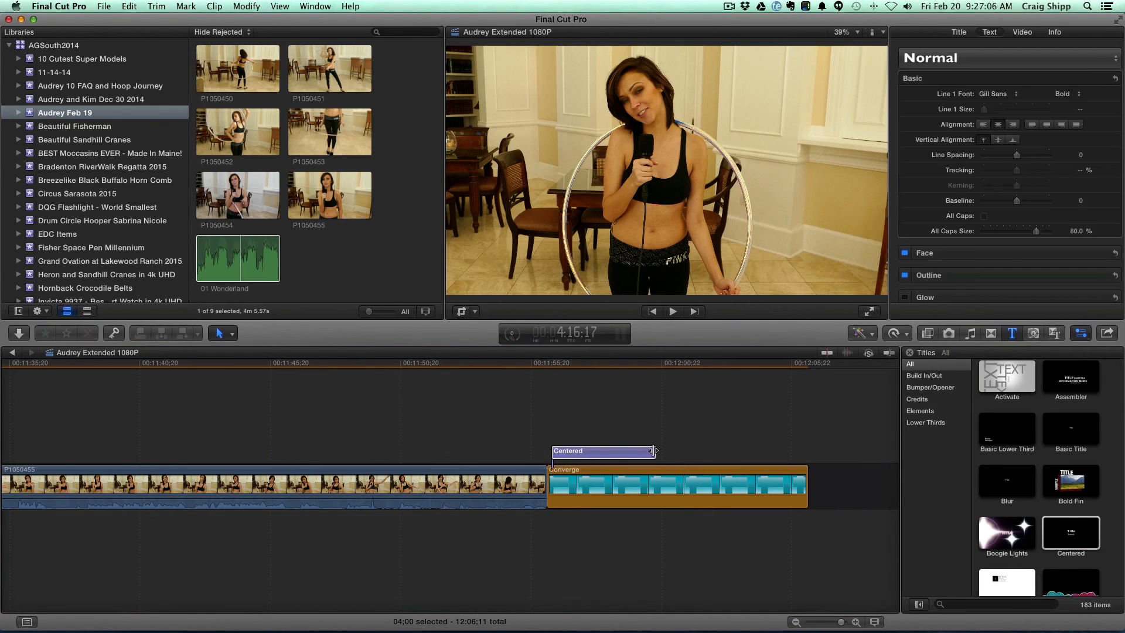
{"action": "left_click_drag", "start_coordinate": [654, 451], "coordinate": [800, 444]}
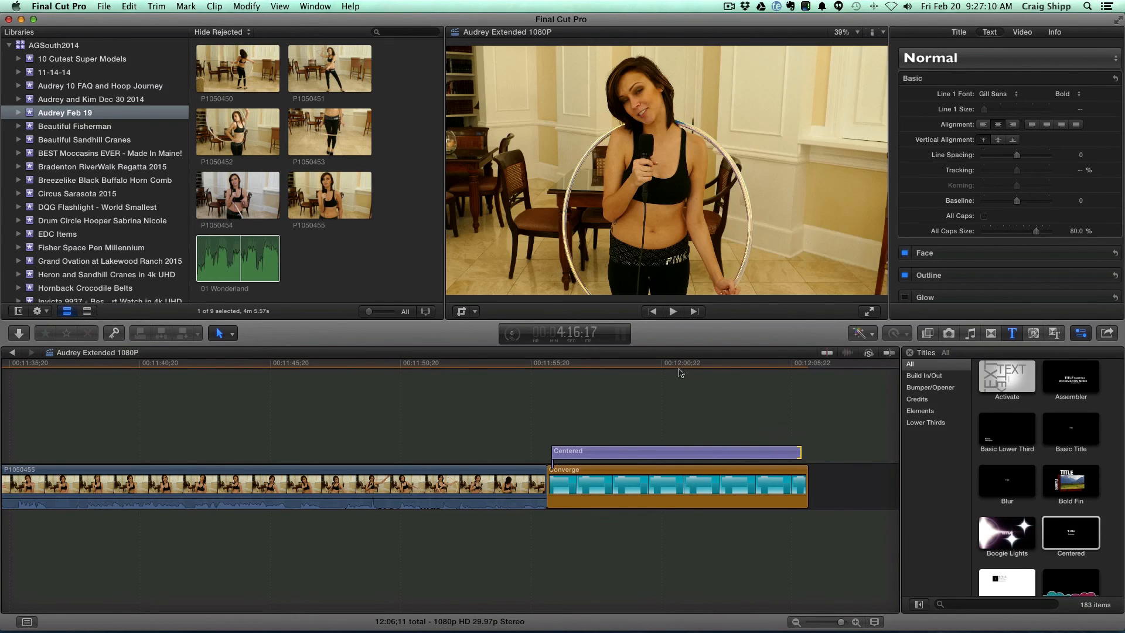
{"action": "left_click", "coordinate": [694, 452]}
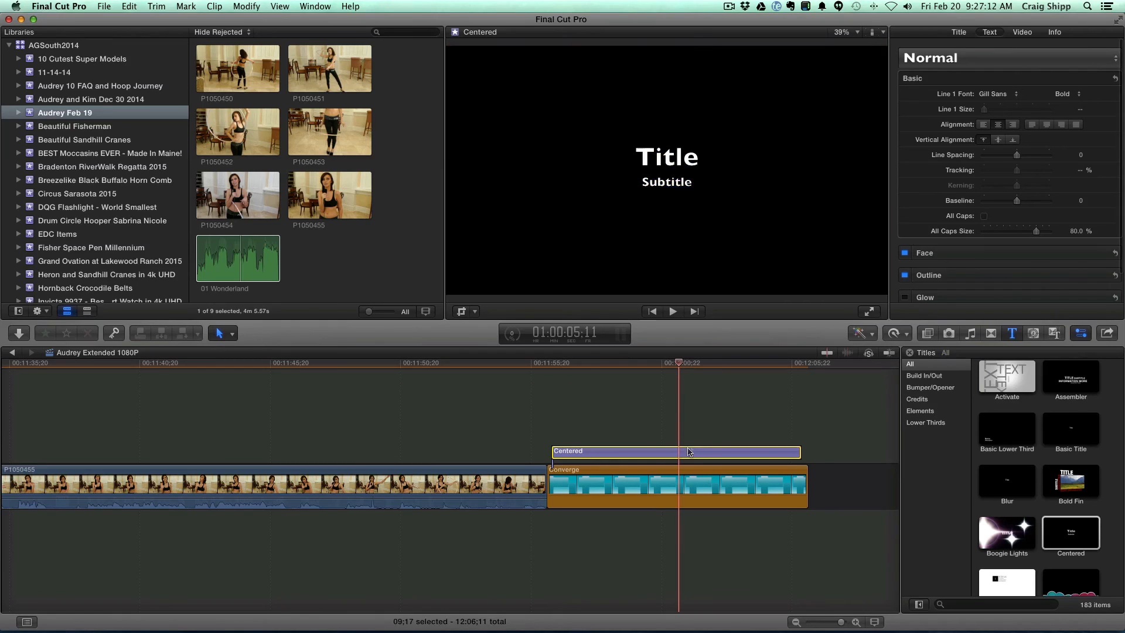
{"action": "double_click", "coordinate": [649, 158]}
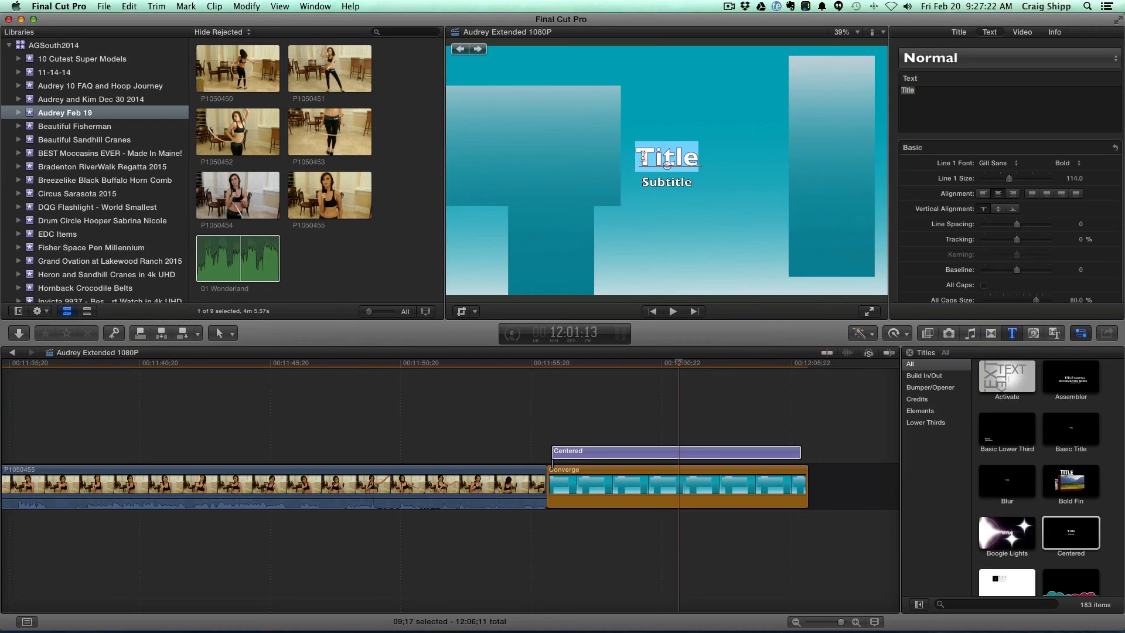
{"action": "type", "text": "audrey"}
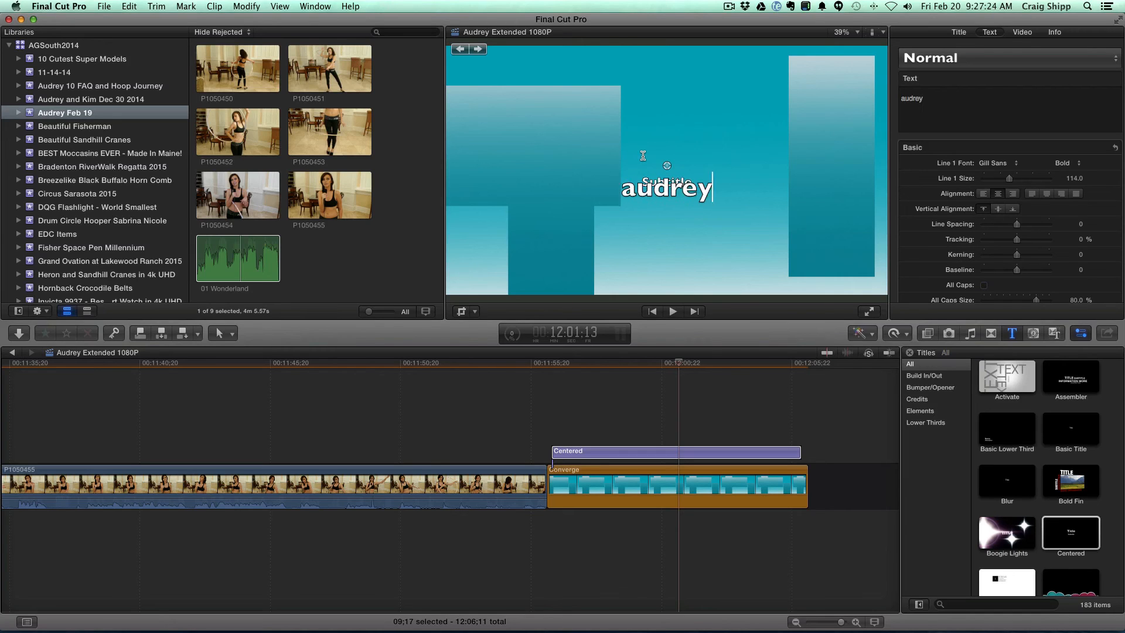
{"action": "key", "text": "BackSpace"}
{"action": "key", "text": "BackSpace"}
{"action": "key", "text": "BackSpace"}
{"action": "key", "text": "BackSpace"}
{"action": "key", "text": "BackSpace"}
{"action": "key", "text": "BackSpace"}
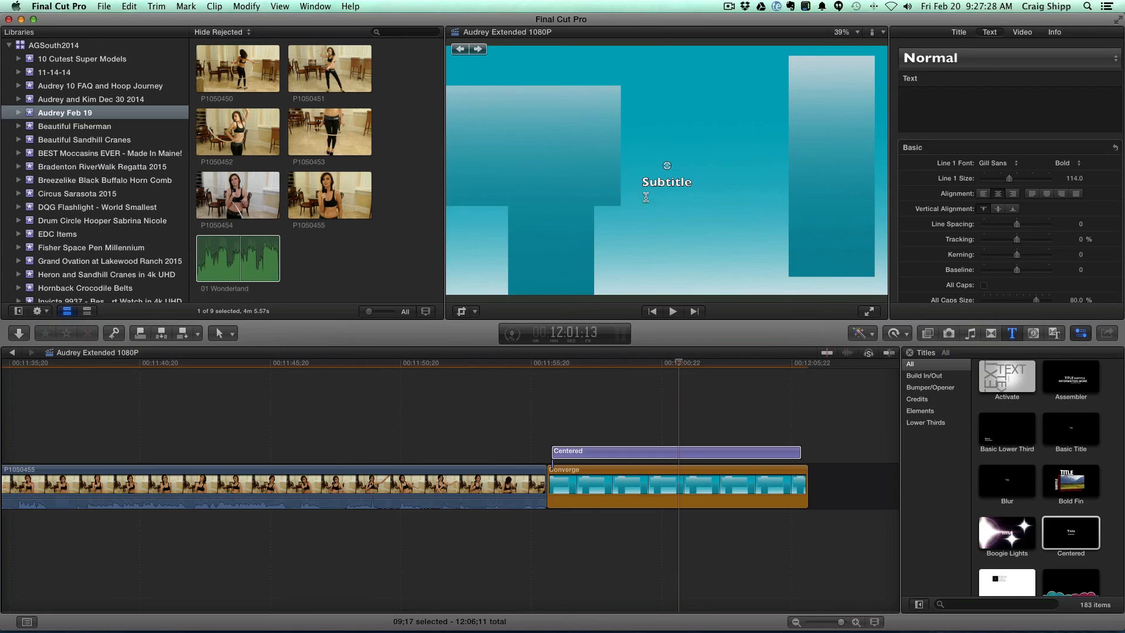
Replace the Centered title above the Converge generator with a fresh Centered title and extend it to about 9:12
{"action": "left_click", "coordinate": [725, 456]}
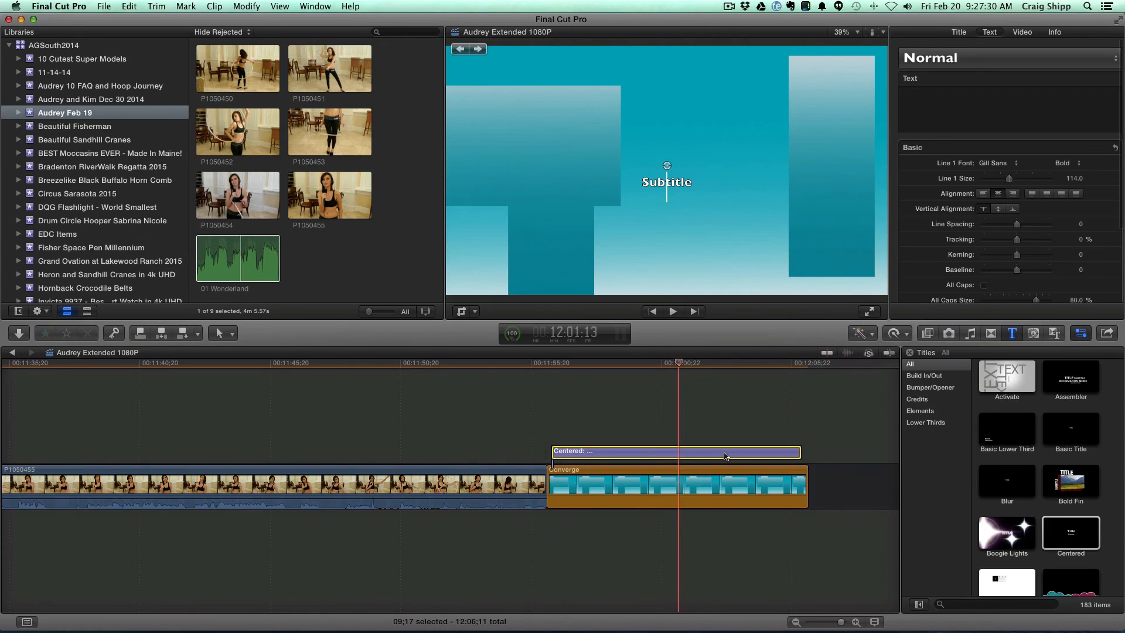
{"action": "key", "text": "Delete"}
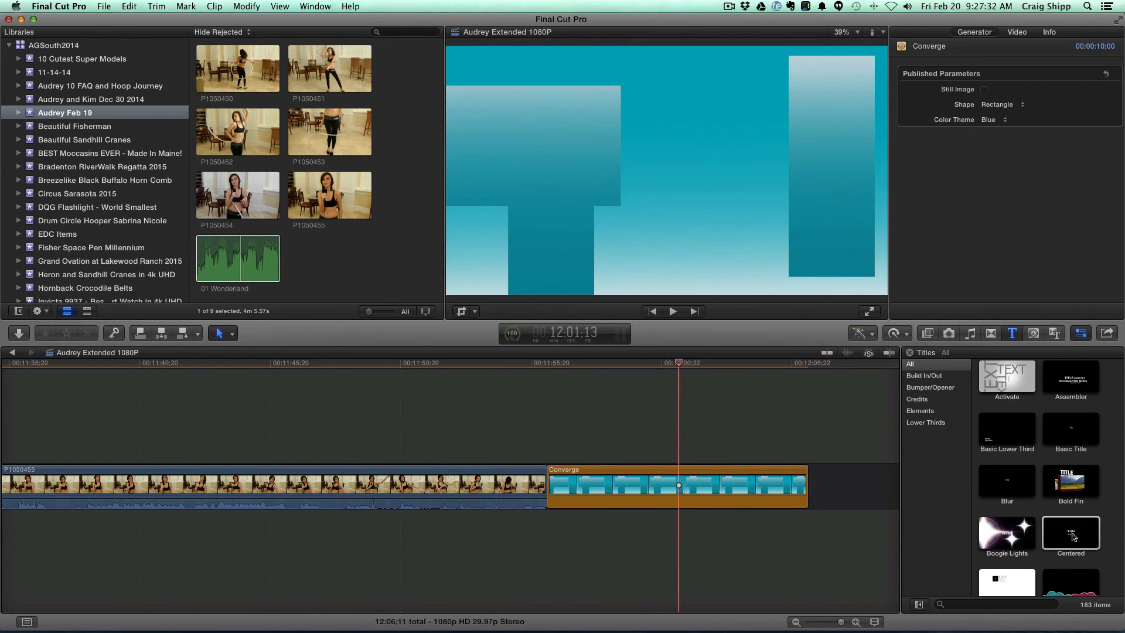
{"action": "left_click", "coordinate": [1075, 536]}
{"action": "left_click_drag", "start_coordinate": [1074, 536], "coordinate": [557, 450]}
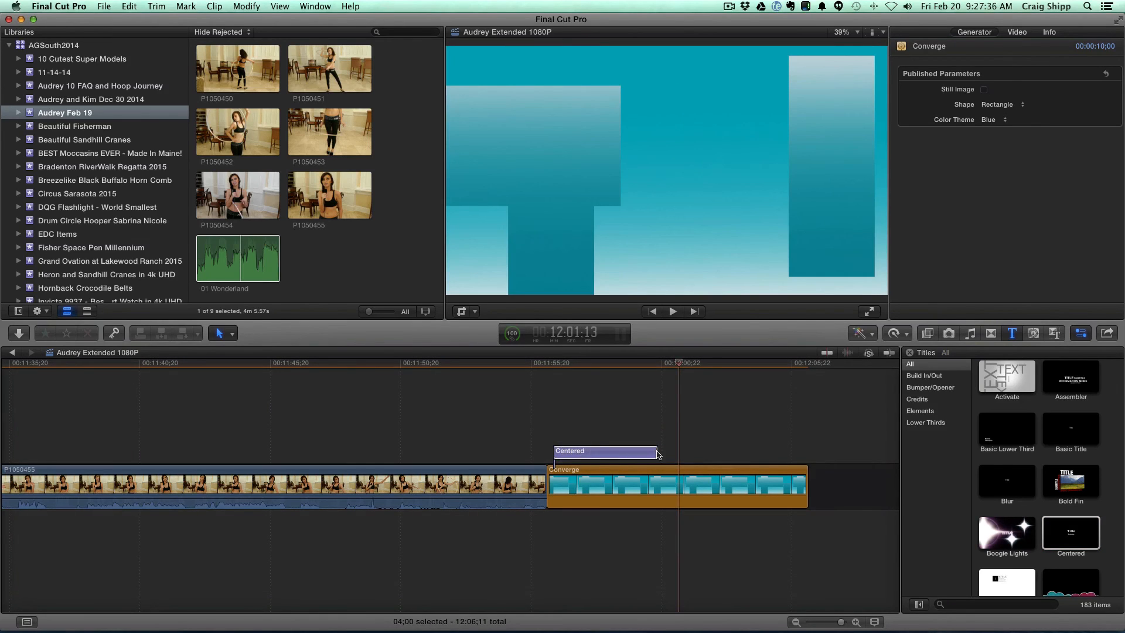
{"action": "left_click_drag", "start_coordinate": [660, 455], "coordinate": [797, 448]}
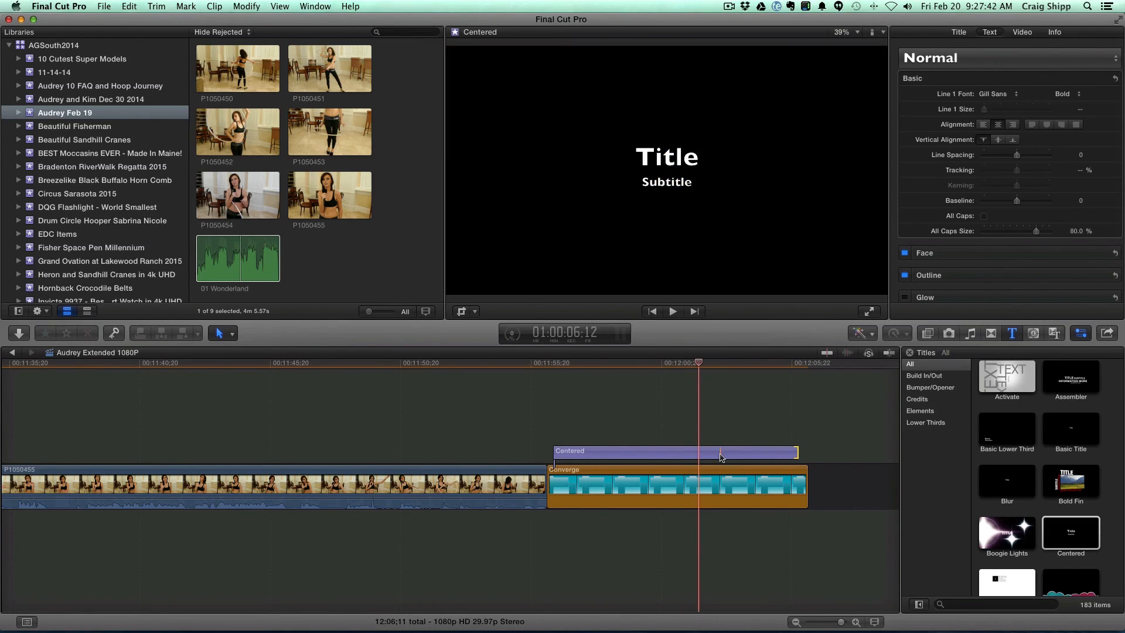
Replace the Centered title's main line with the featured hooper's website address
{"action": "left_click", "coordinate": [722, 452]}
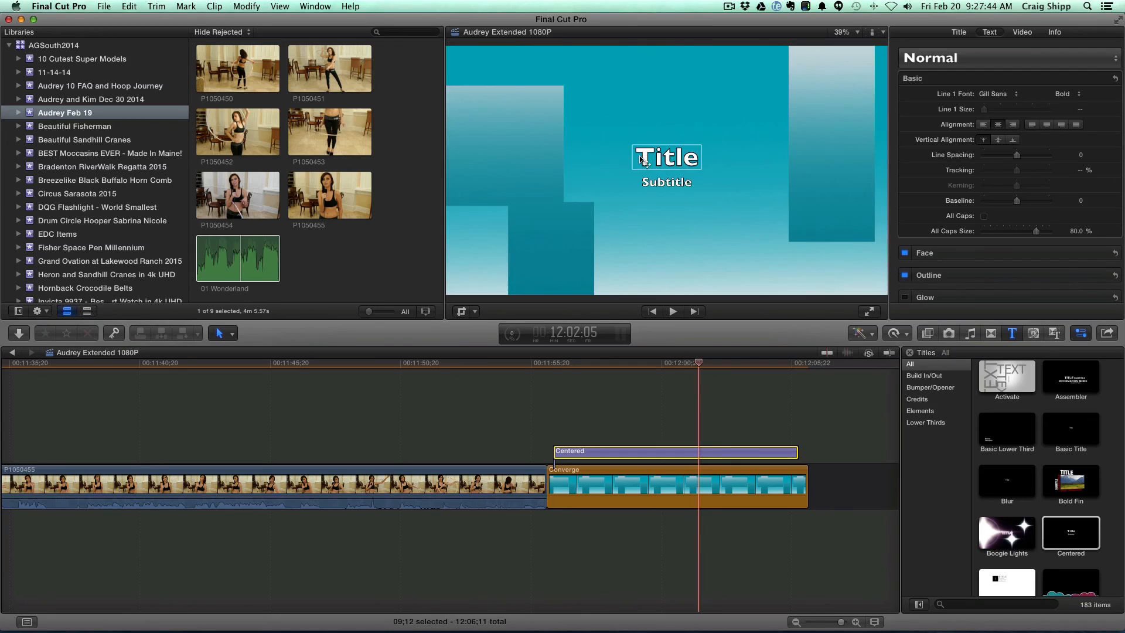
{"action": "double_click", "coordinate": [644, 162]}
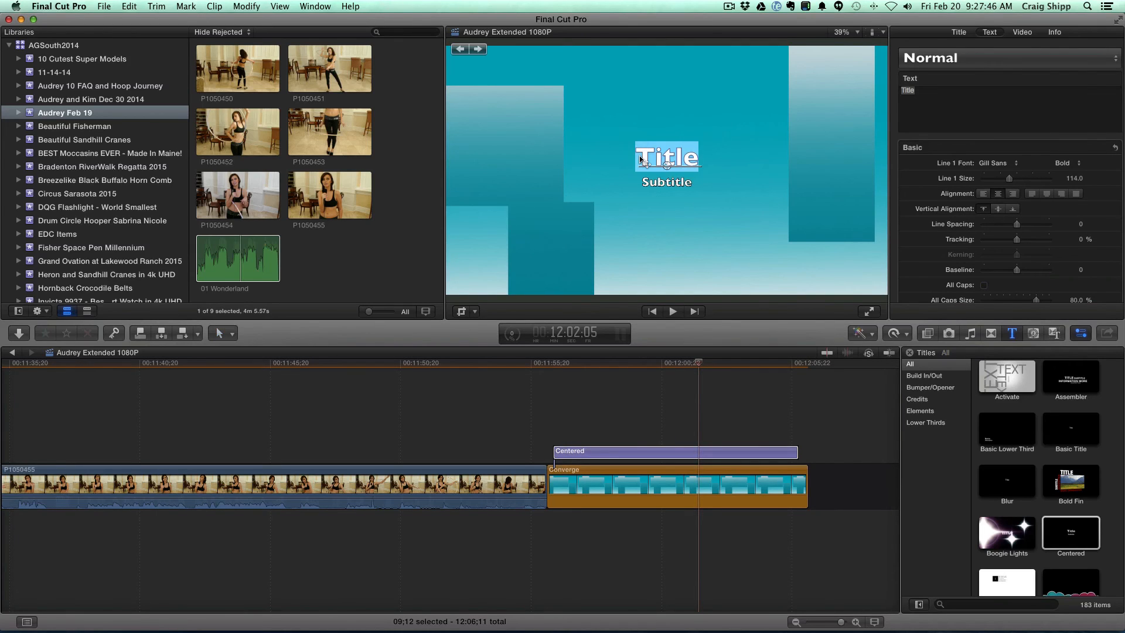
{"action": "type", "text": "Audrey"}
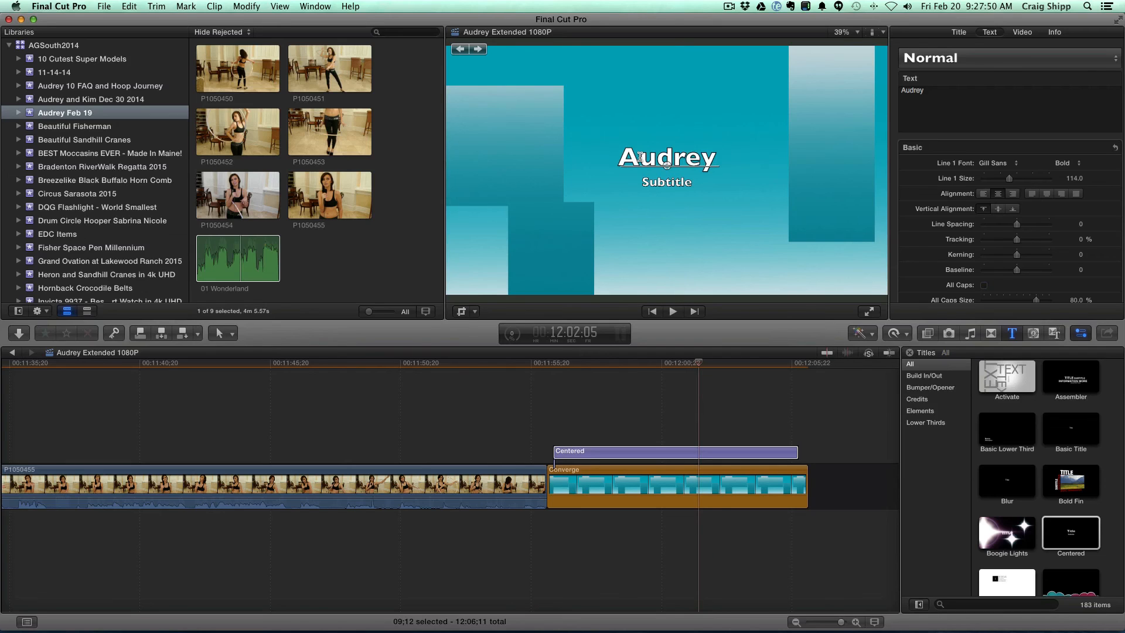
{"action": "key", "text": "BackSpace"}
{"action": "type", "text": "Sc"}
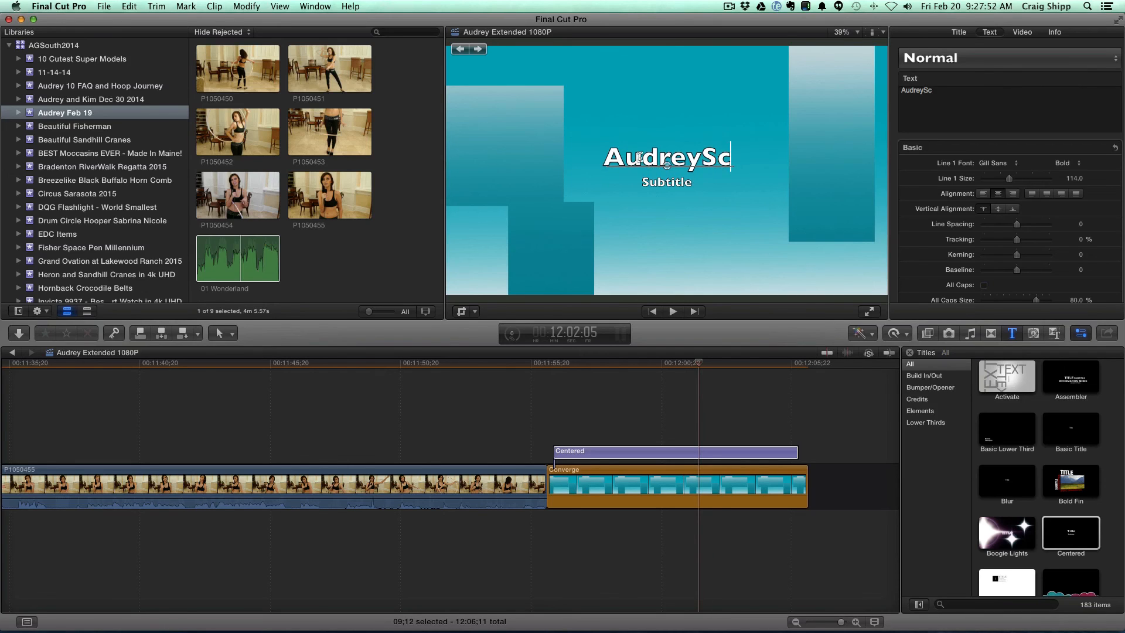
{"action": "type", "text": "herer.com"}
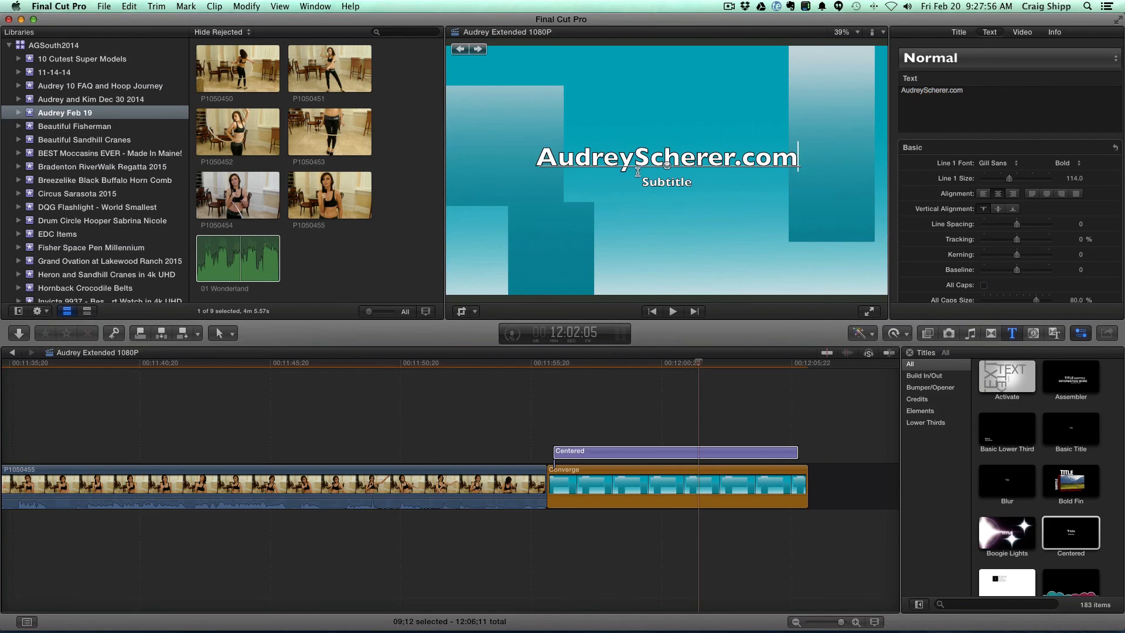
Replace the subtitle with "host of hoopingLIVE.com Mondays 9pm USA Eastern!" and set the main line's size to 164
{"action": "double_click", "coordinate": [643, 182]}
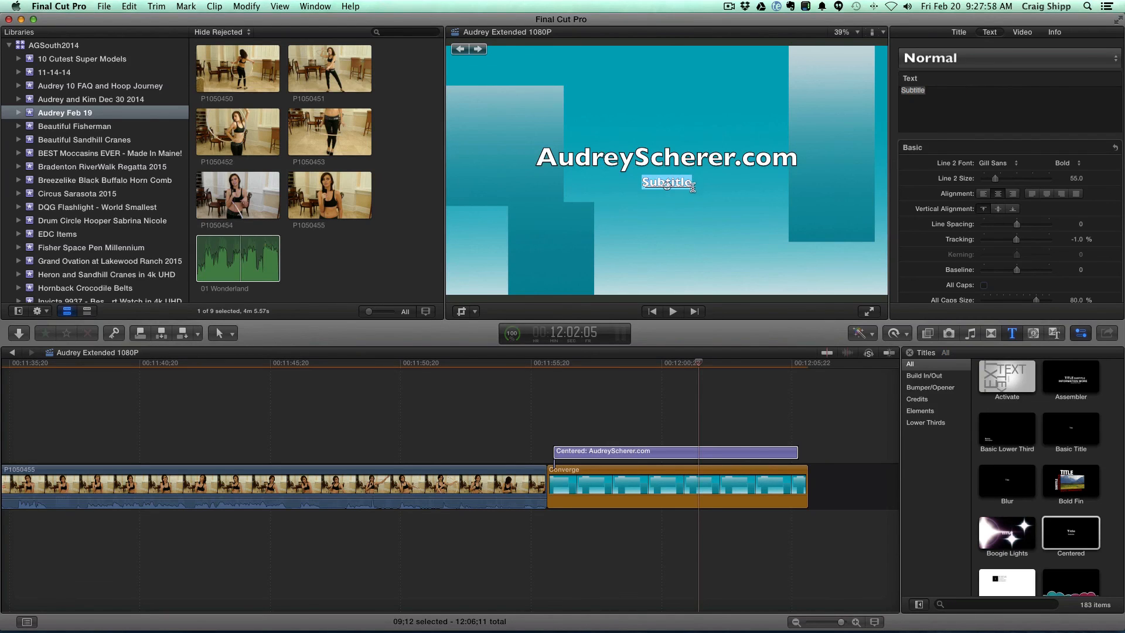
{"action": "type", "text": "hos"}
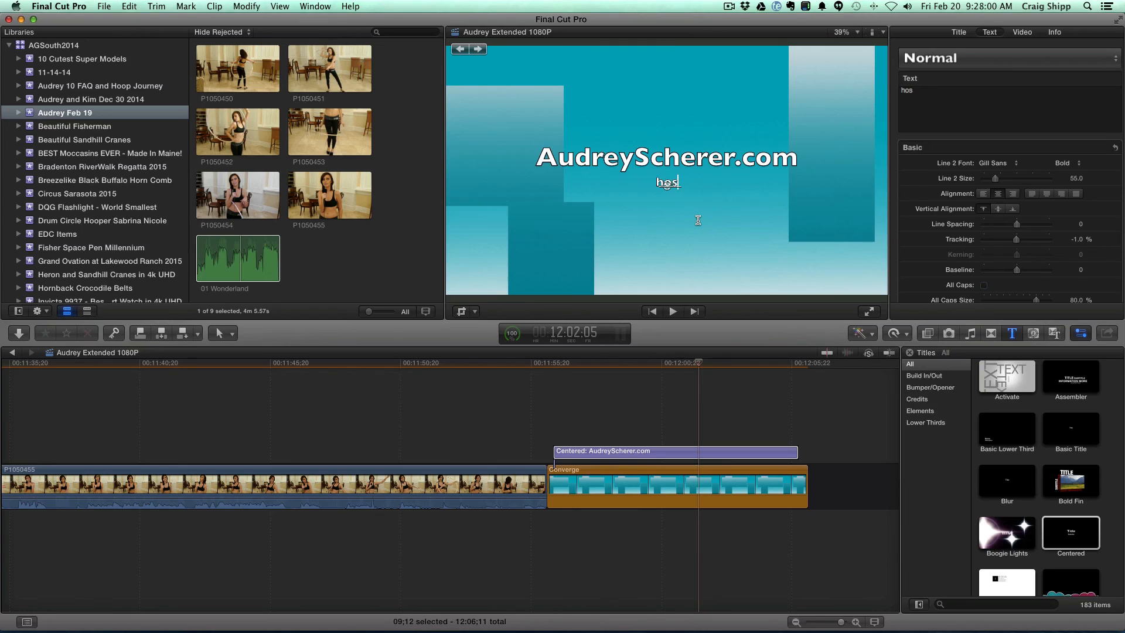
{"action": "type", "text": "t of hooping"}
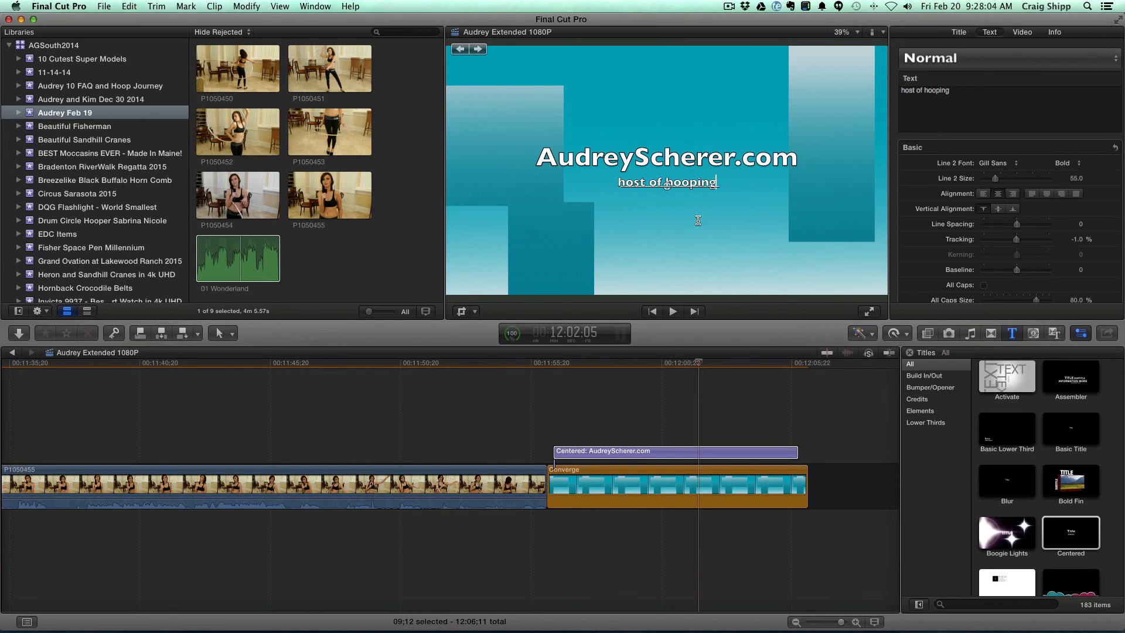
{"action": "type", "text": "LIVE"}
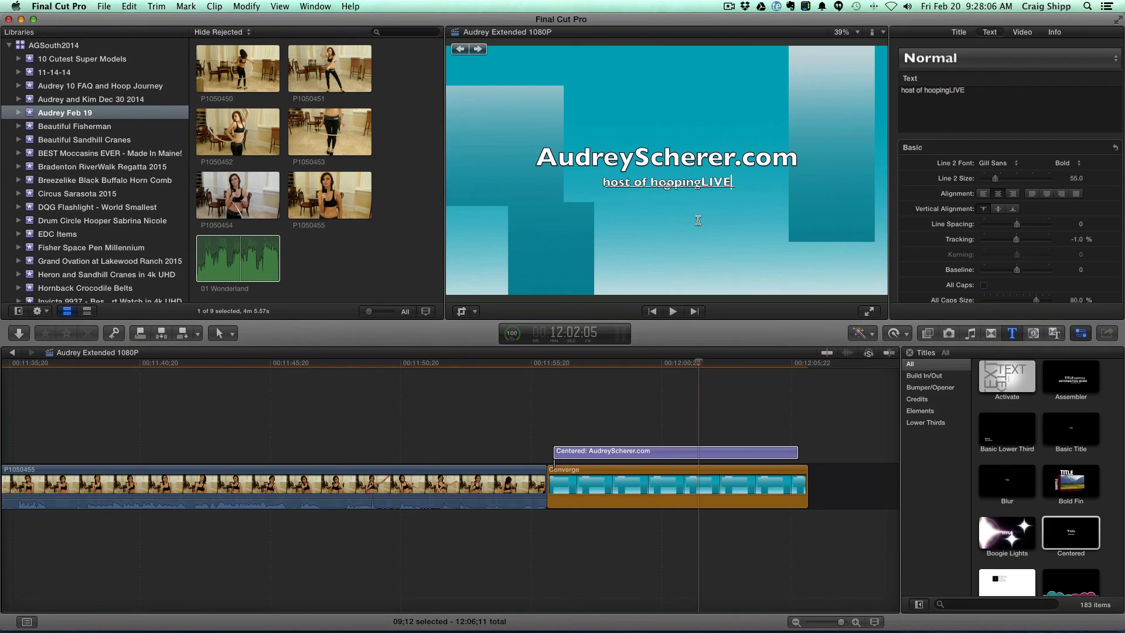
{"action": "type", "text": ".com"}
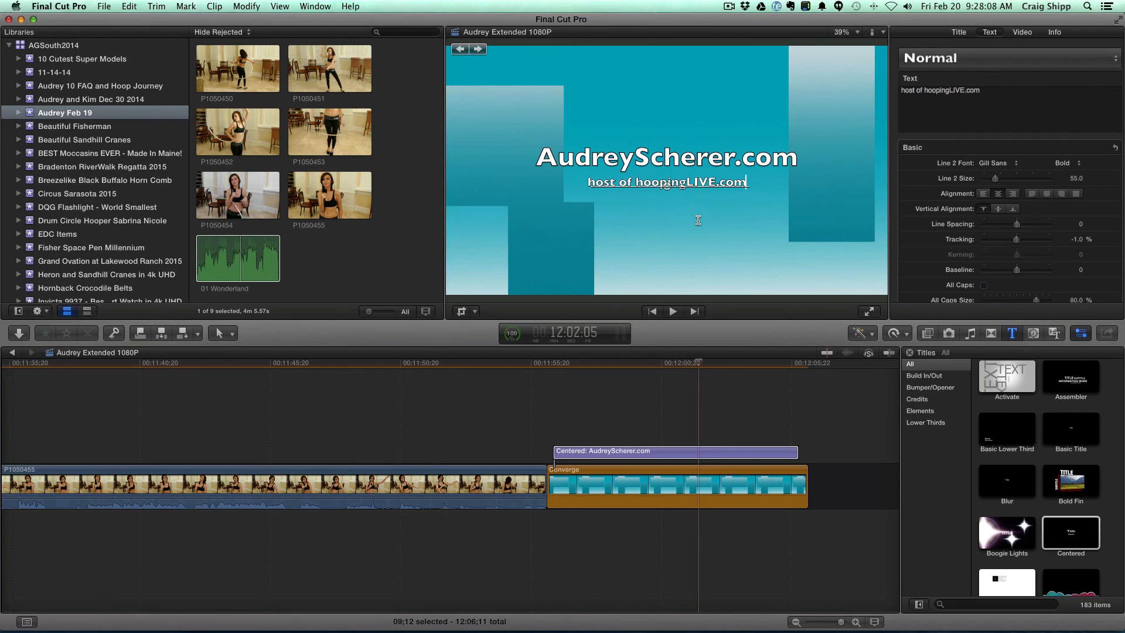
{"action": "type", "text": " Monday"}
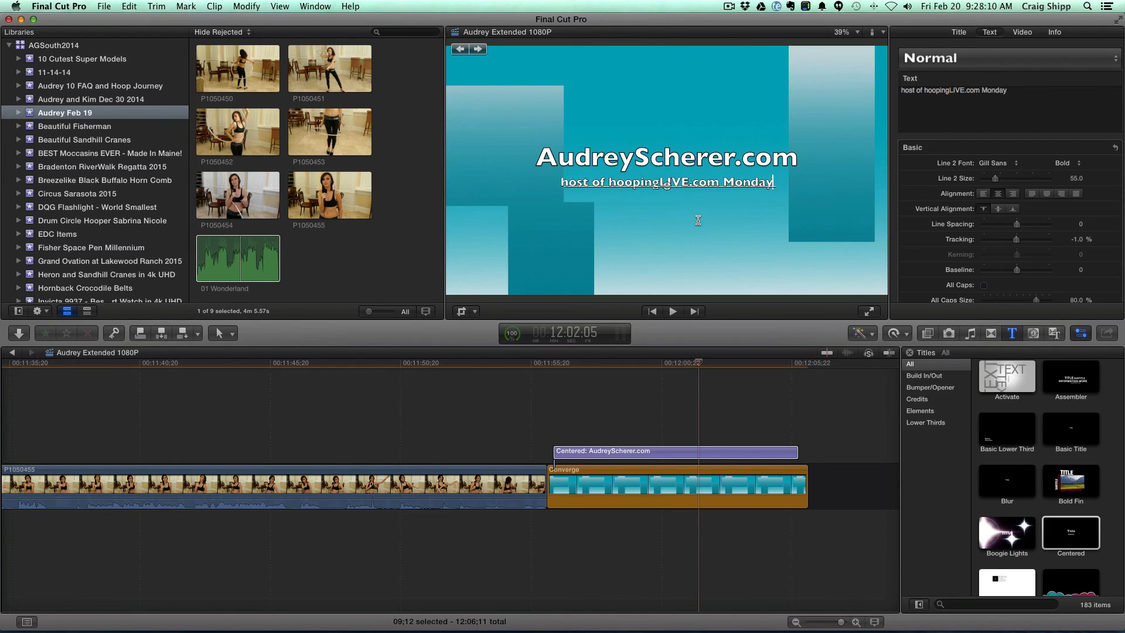
{"action": "type", "text": "s 9"}
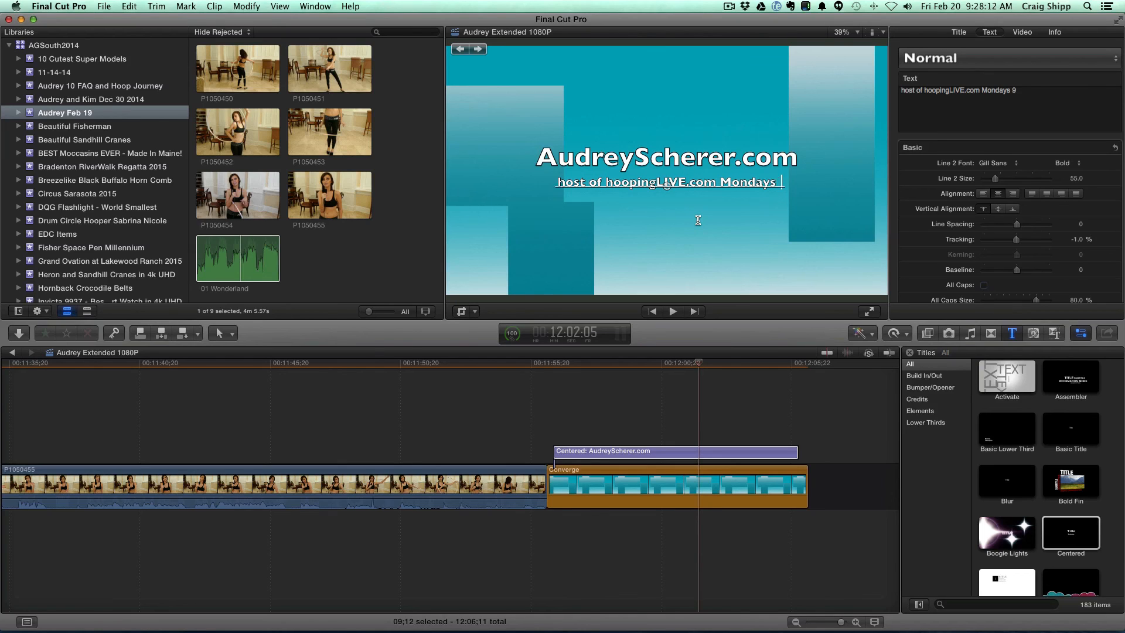
{"action": "type", "text": "pm US"}
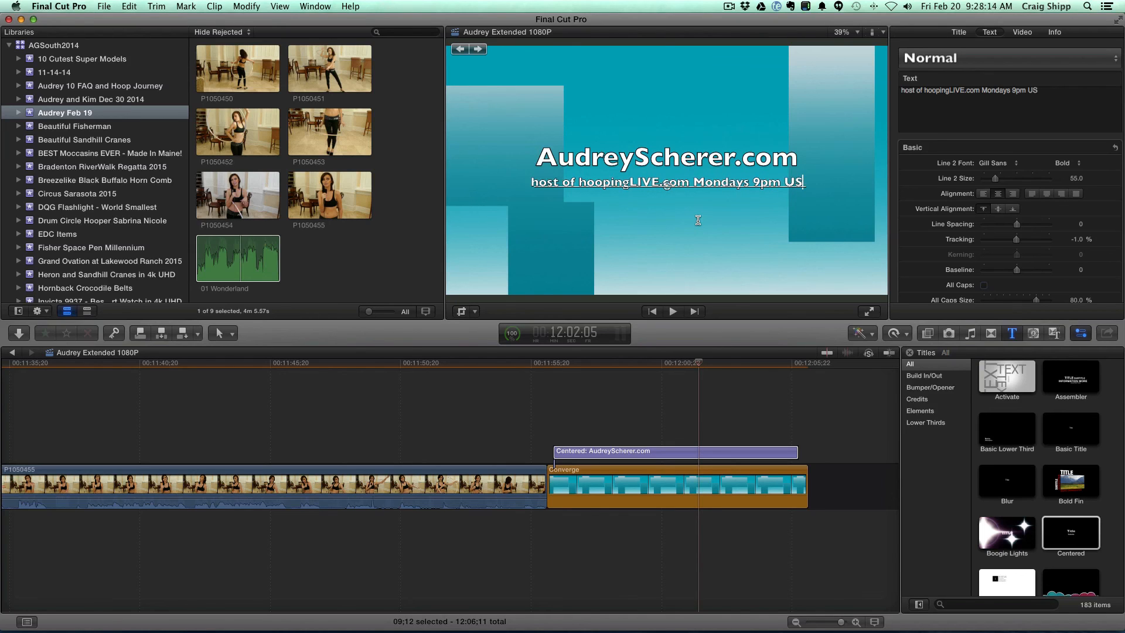
{"action": "type", "text": "A Eastern"}
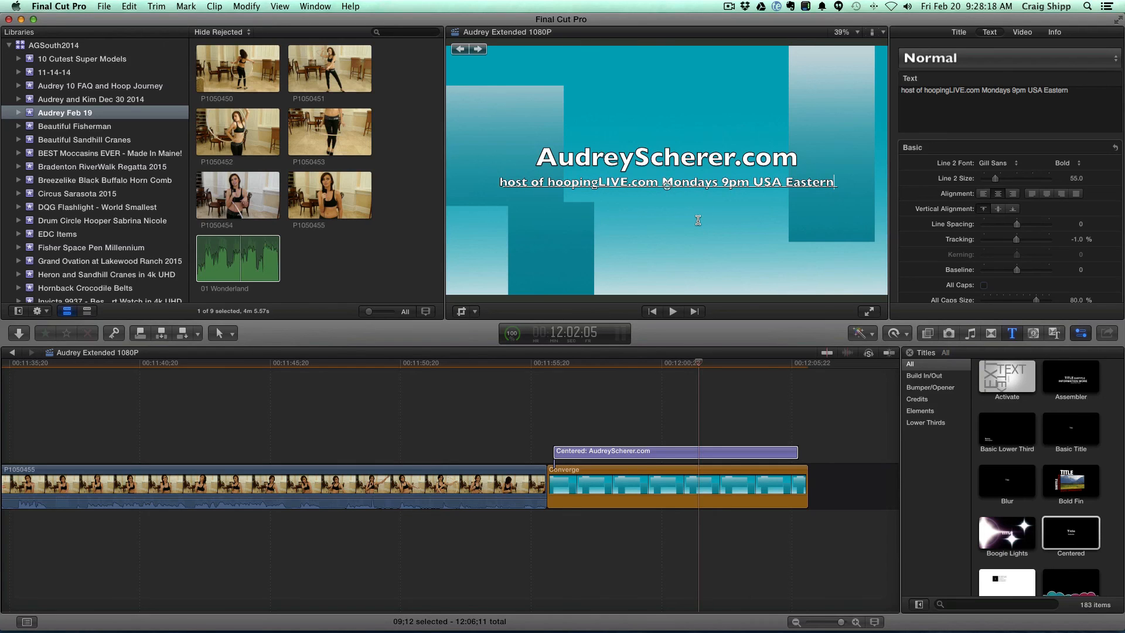
{"action": "type", "text": "!"}
{"action": "left_click", "coordinate": [680, 157]}
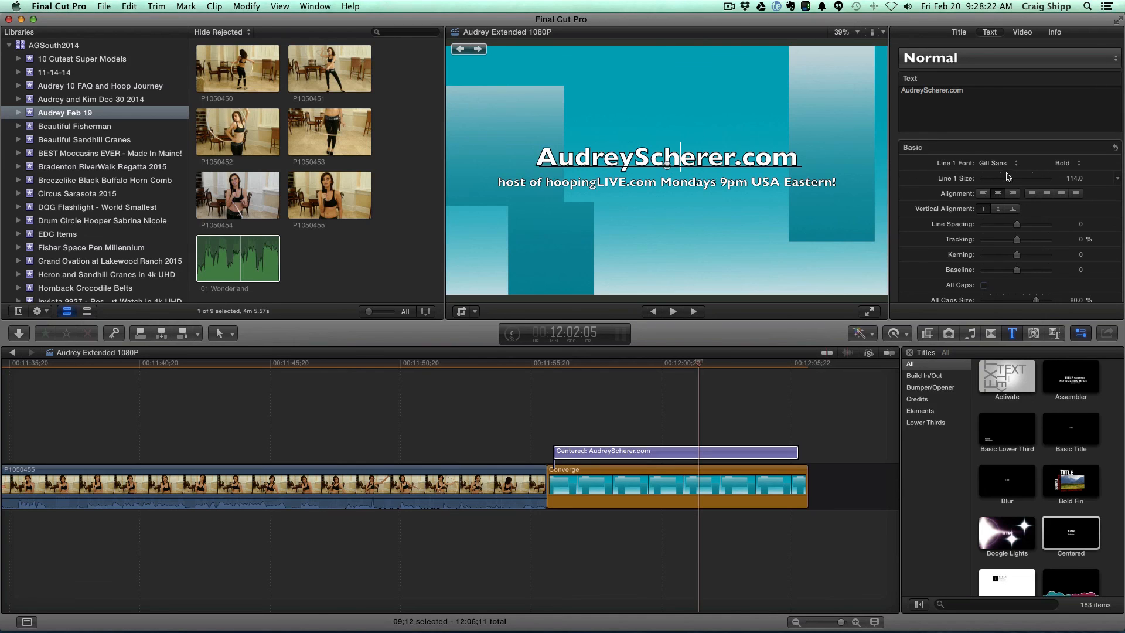
{"action": "left_click_drag", "start_coordinate": [1009, 180], "coordinate": [1021, 181]}
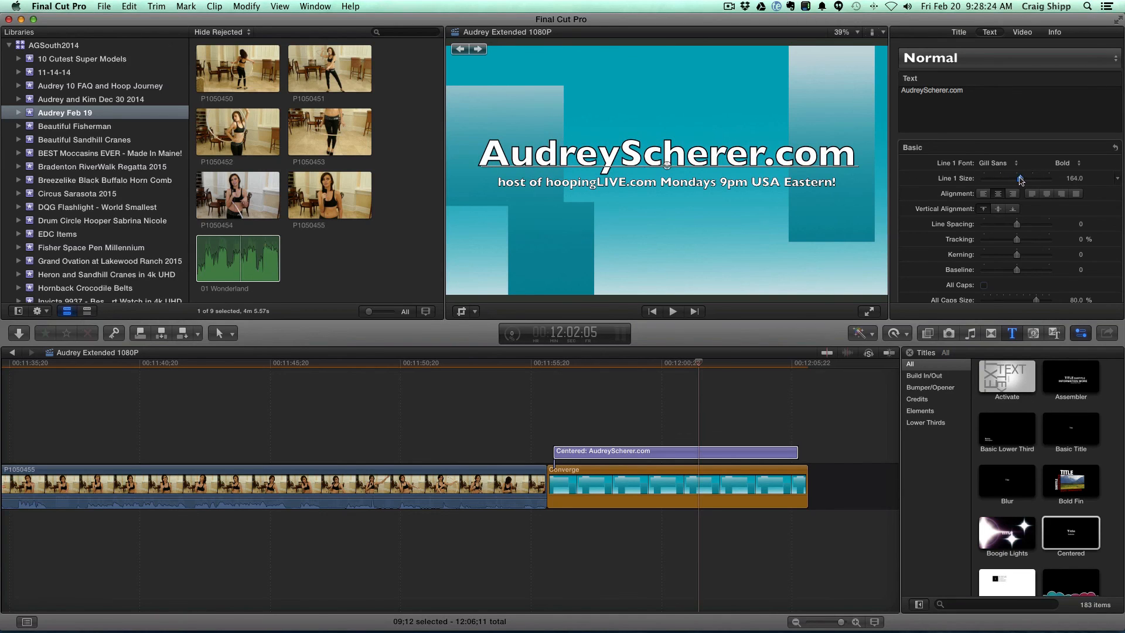
Add a credit line below the subtitle, after a blank line: "video by", the videographer's website address, and "- song Wonderland by Taylor Swift"
{"action": "left_click", "coordinate": [839, 183]}
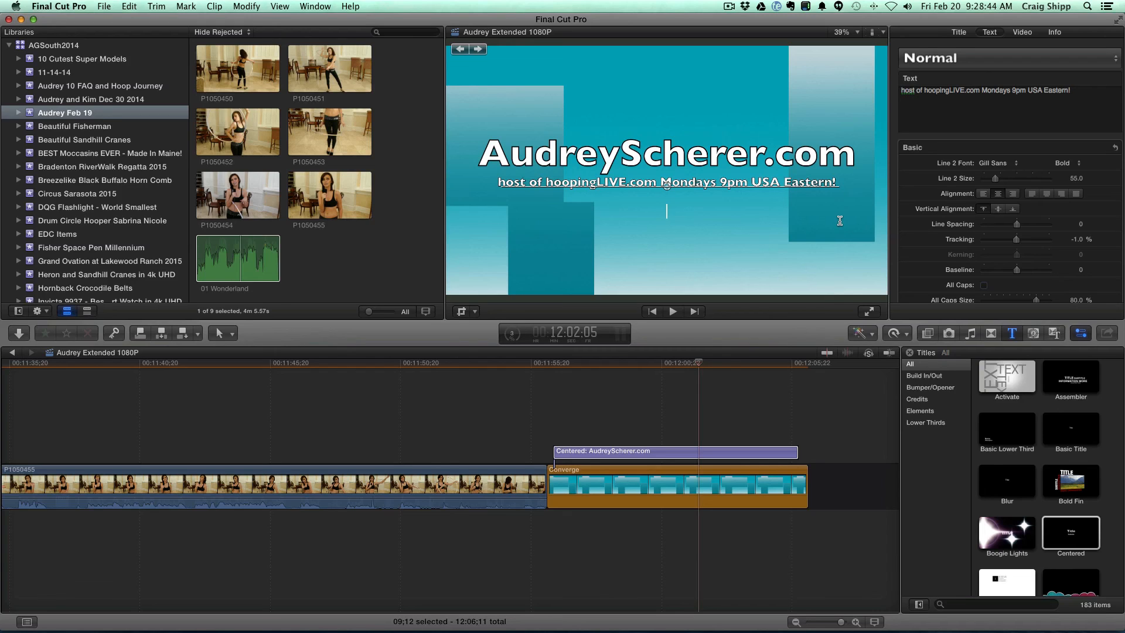
{"action": "type", "text": "ideo by Crai"}
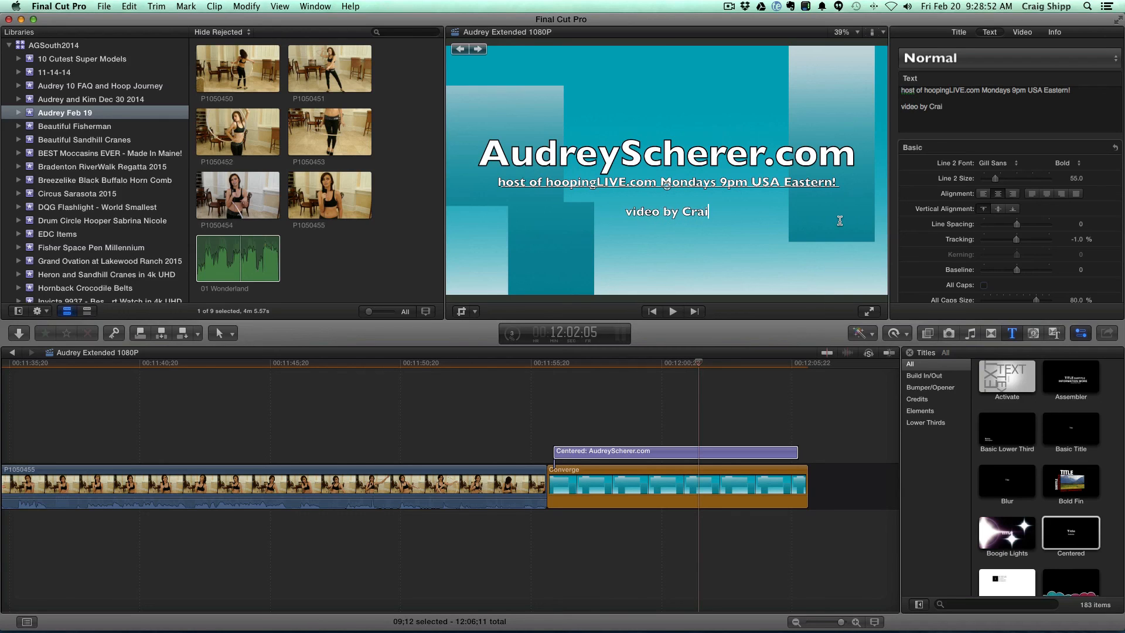
{"action": "type", "text": "gShip"}
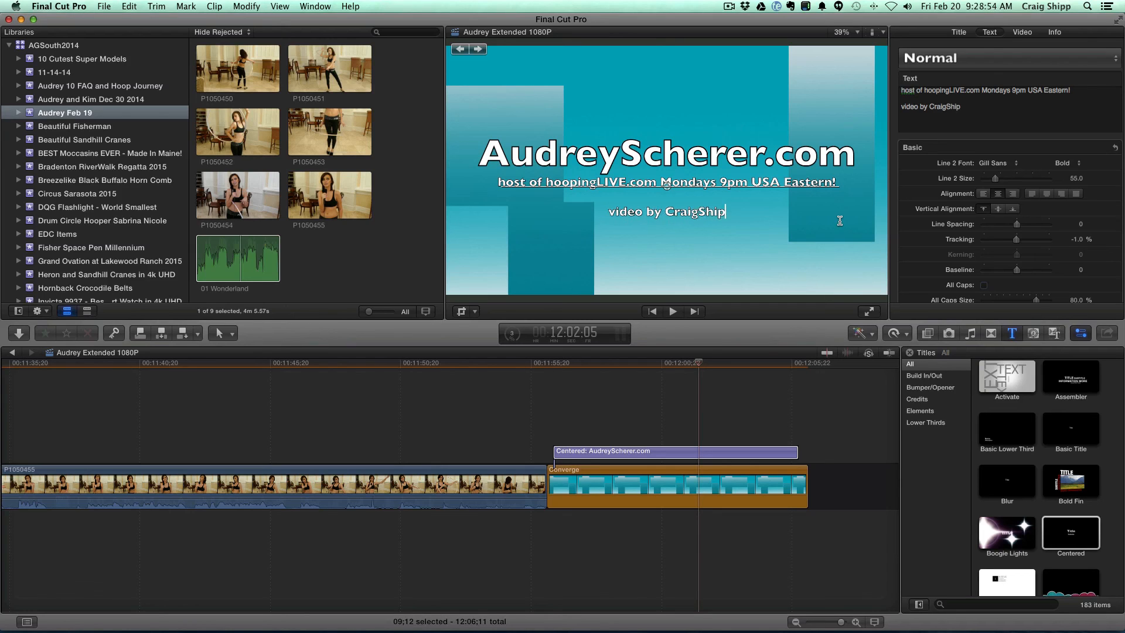
{"action": "type", "text": "p.com"}
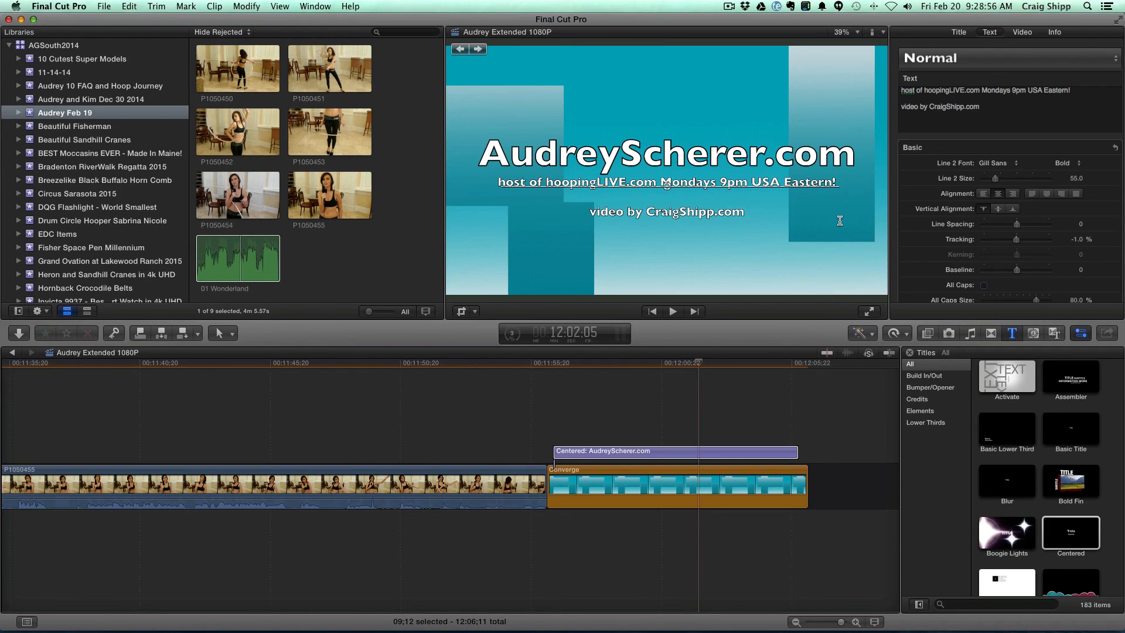
{"action": "type", "text": " - song"}
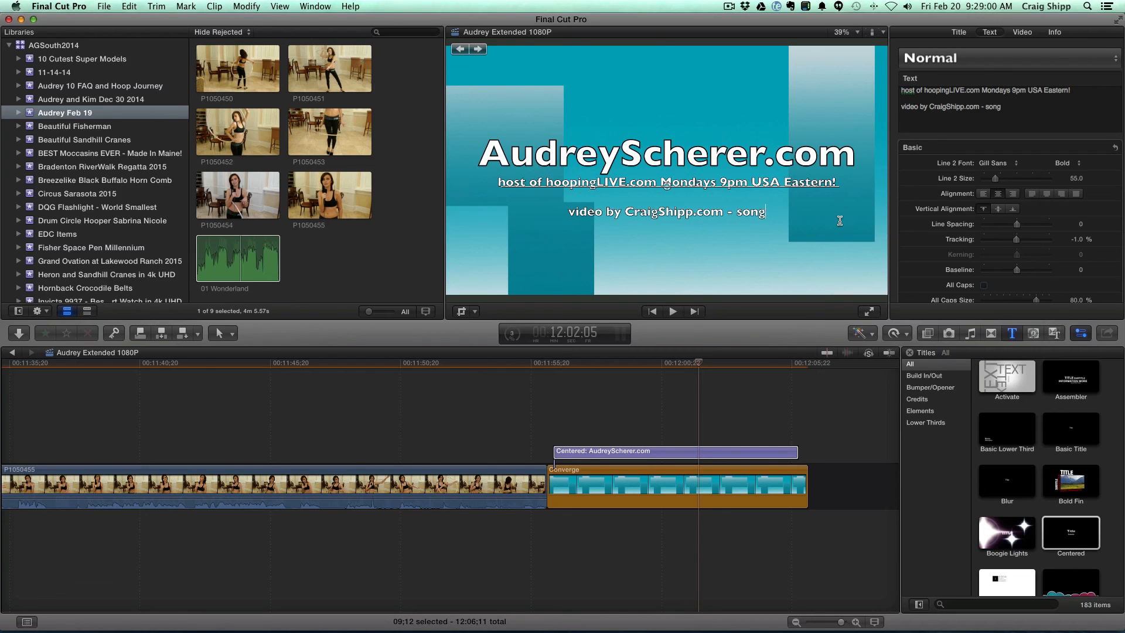
{"action": "type", "text": " Wonder"}
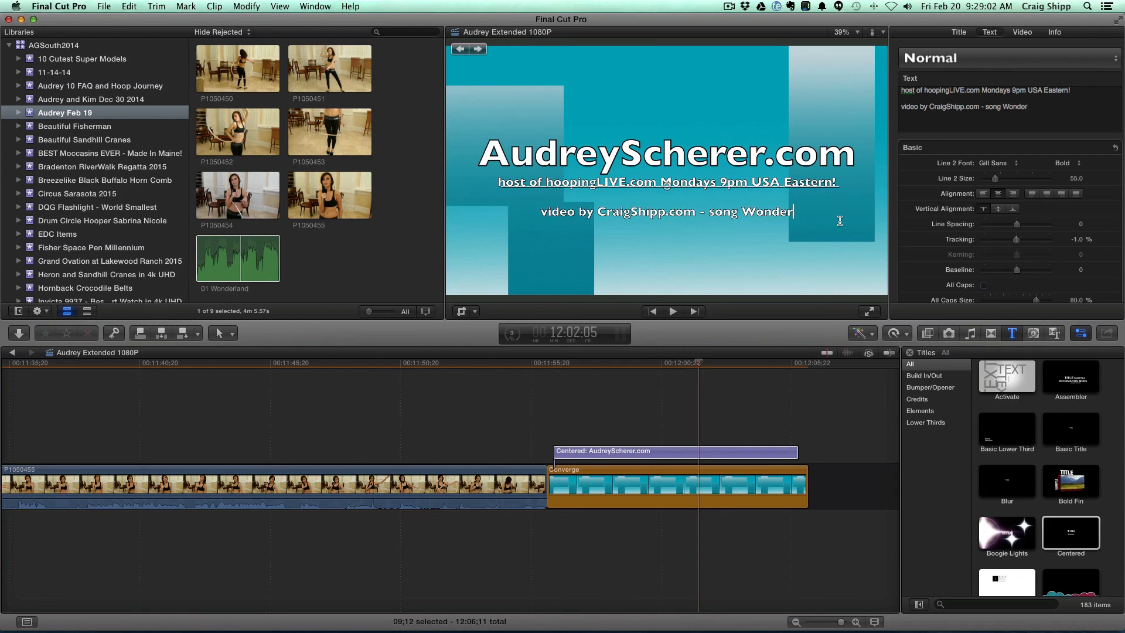
{"action": "type", "text": "land"}
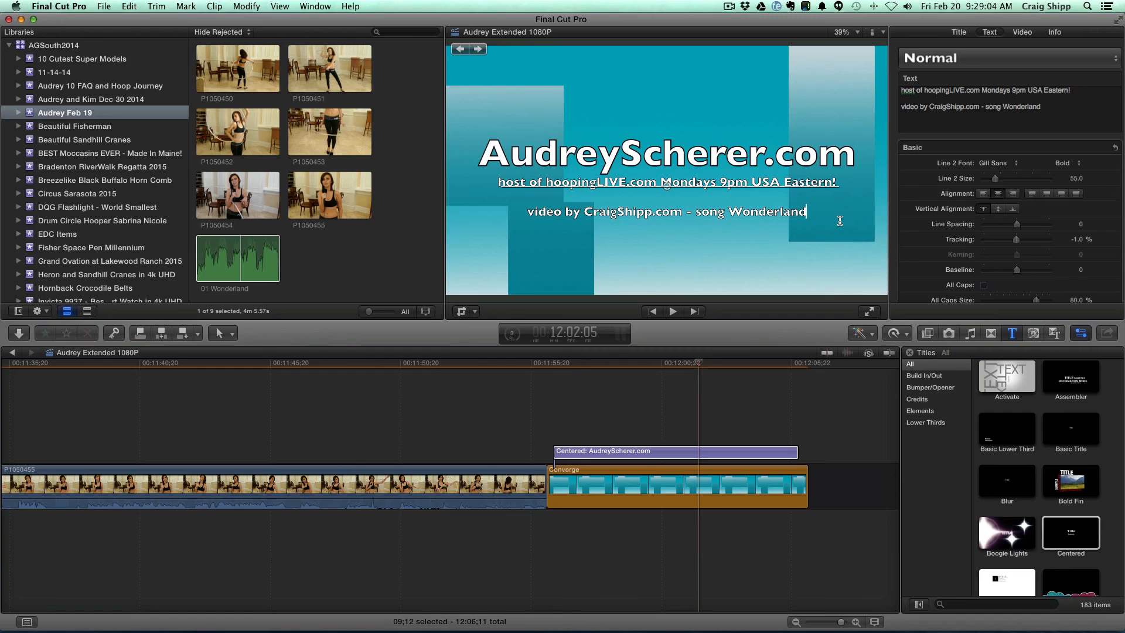
{"action": "type", "text": " by"}
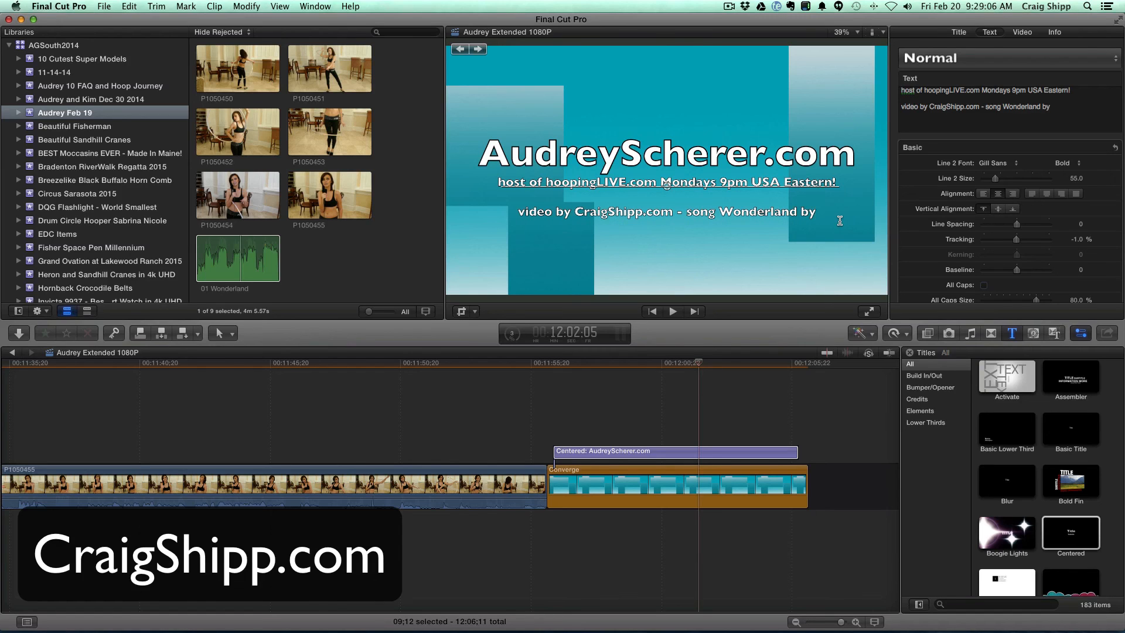
{"action": "type", "text": " Taylo"}
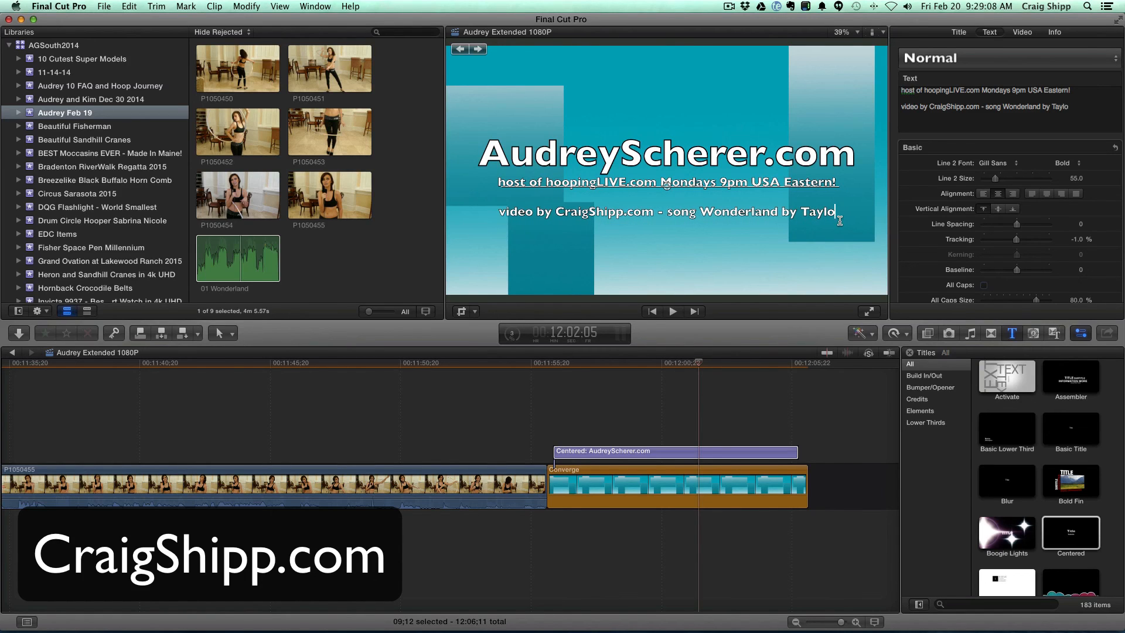
{"action": "type", "text": "r"}
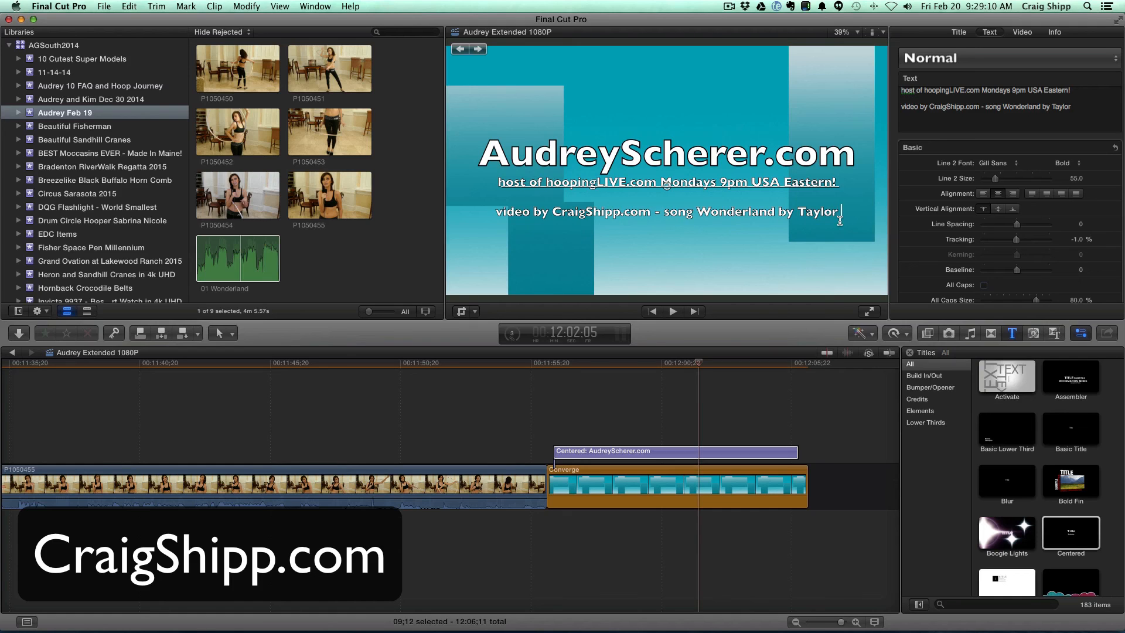
{"action": "type", "text": " Swift"}
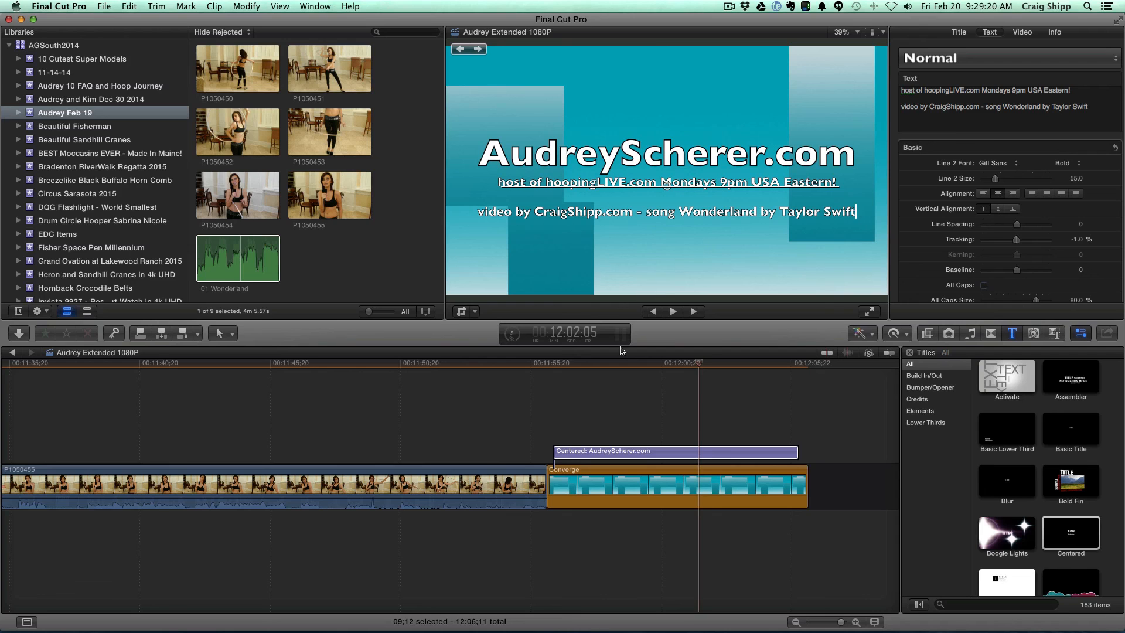
Play back the cut from the end of clip P1050455 into the Converge end screen several times to check the title's entrance
{"action": "left_click", "coordinate": [532, 395]}
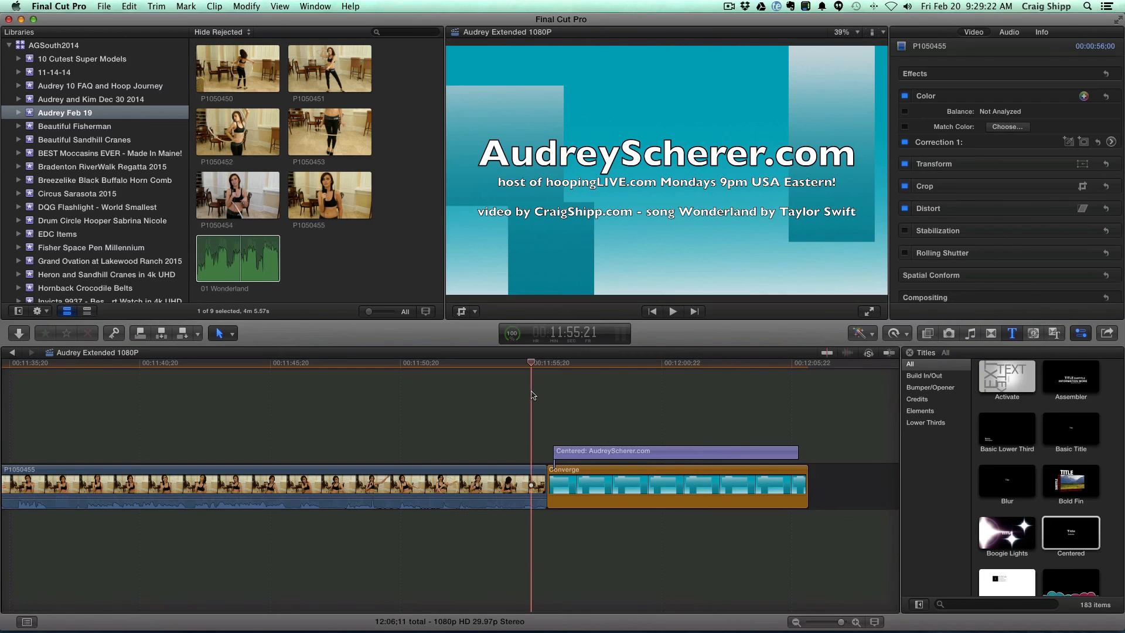
{"action": "key", "text": "space"}
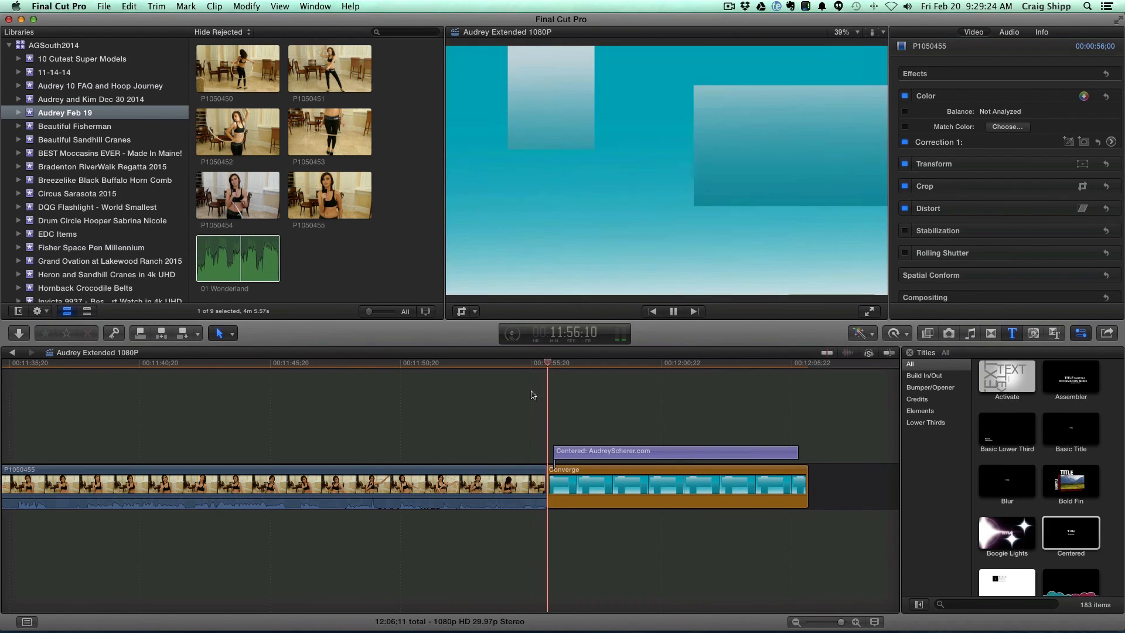
{"action": "key", "text": "space"}
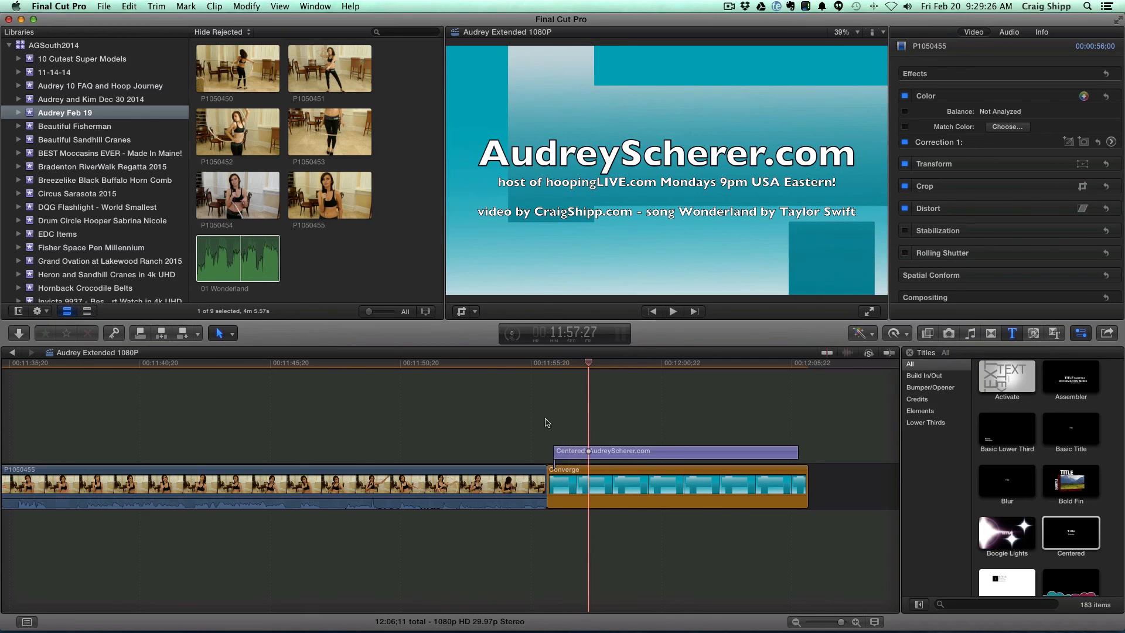
{"action": "left_click", "coordinate": [533, 425]}
{"action": "key", "text": "space"}
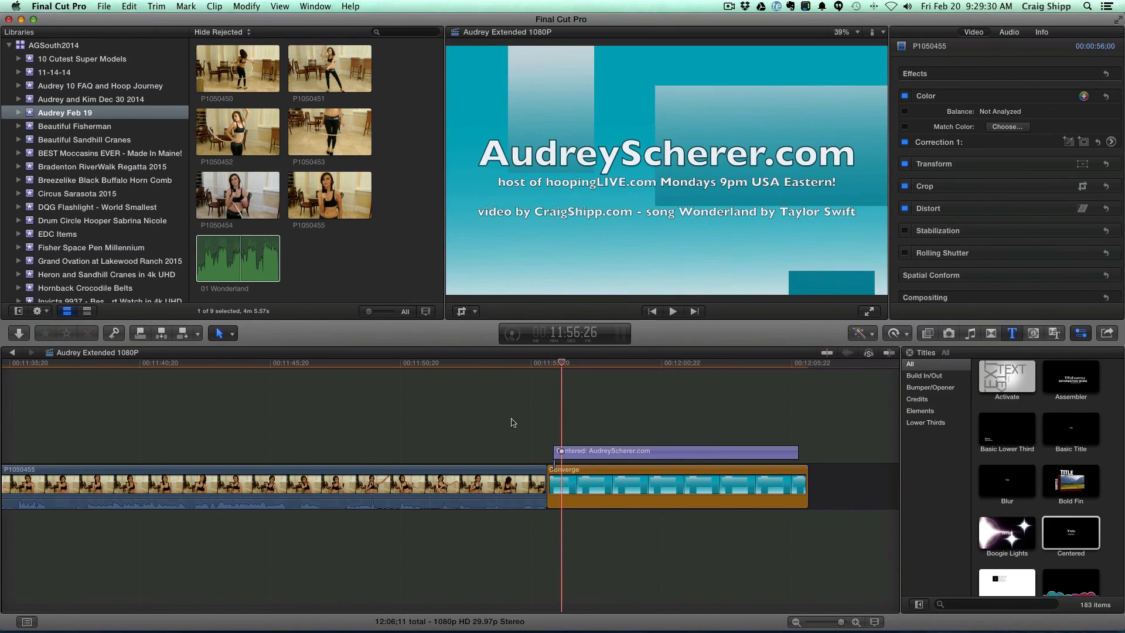
{"action": "key", "text": "space"}
{"action": "left_click", "coordinate": [512, 423]}
{"action": "key", "text": "space"}
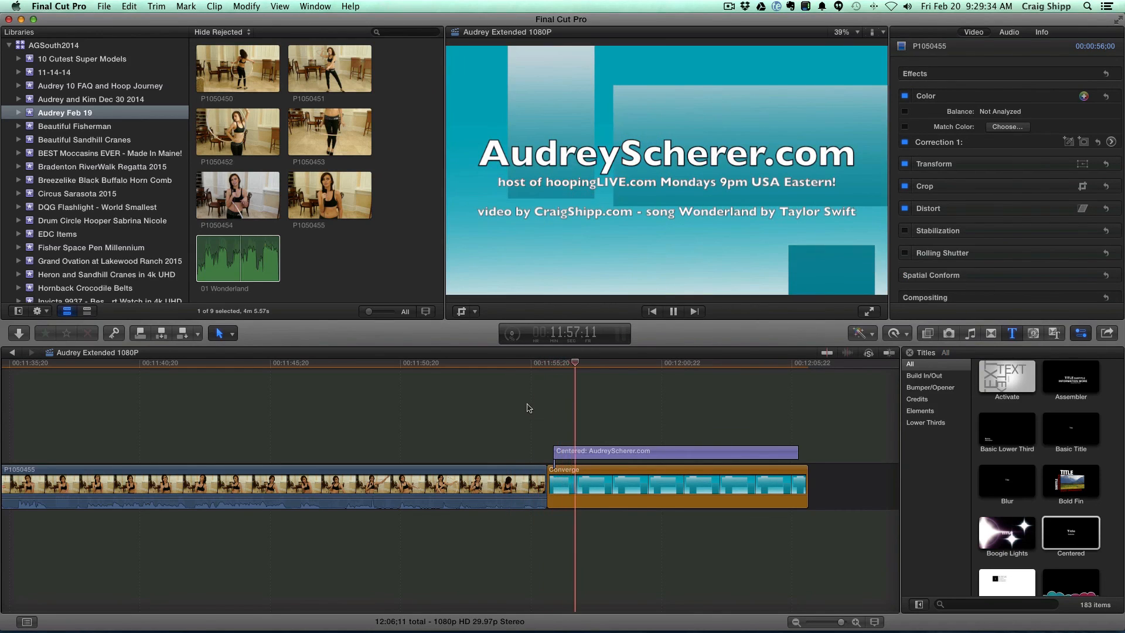
{"action": "key", "text": "space"}
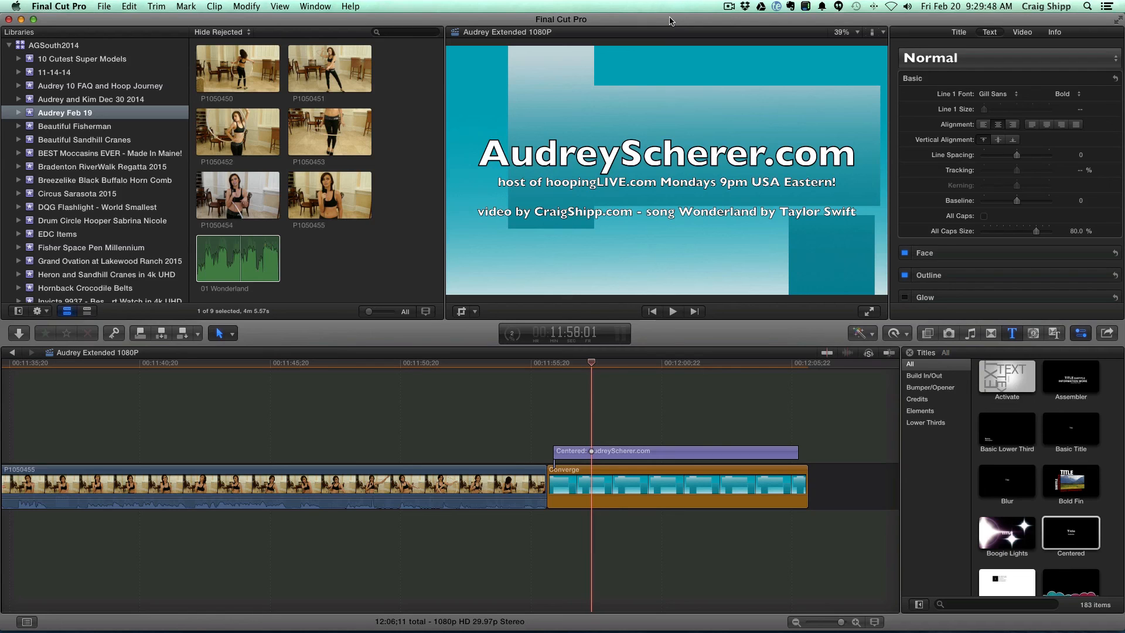
{"action": "left_click", "coordinate": [729, 7]}
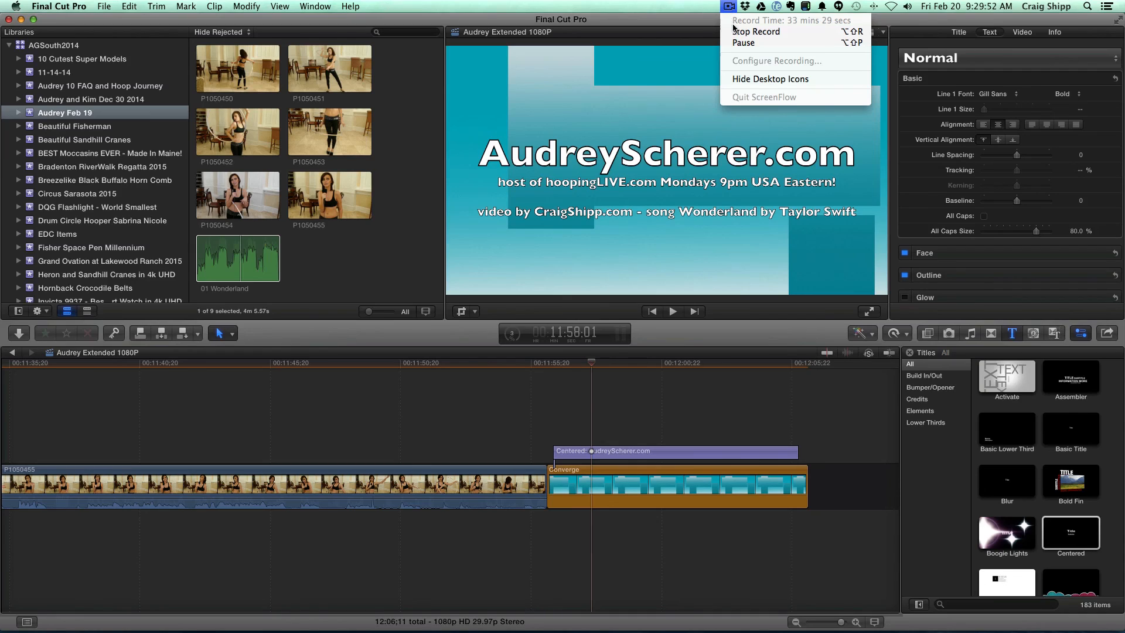
{"action": "left_click", "coordinate": [733, 33]}
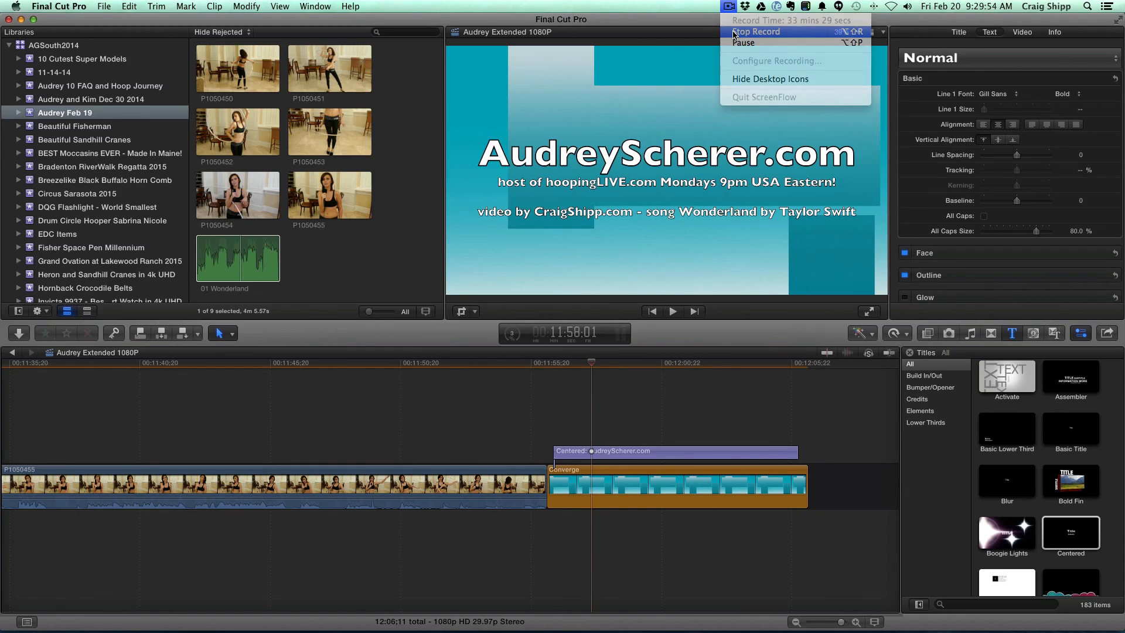